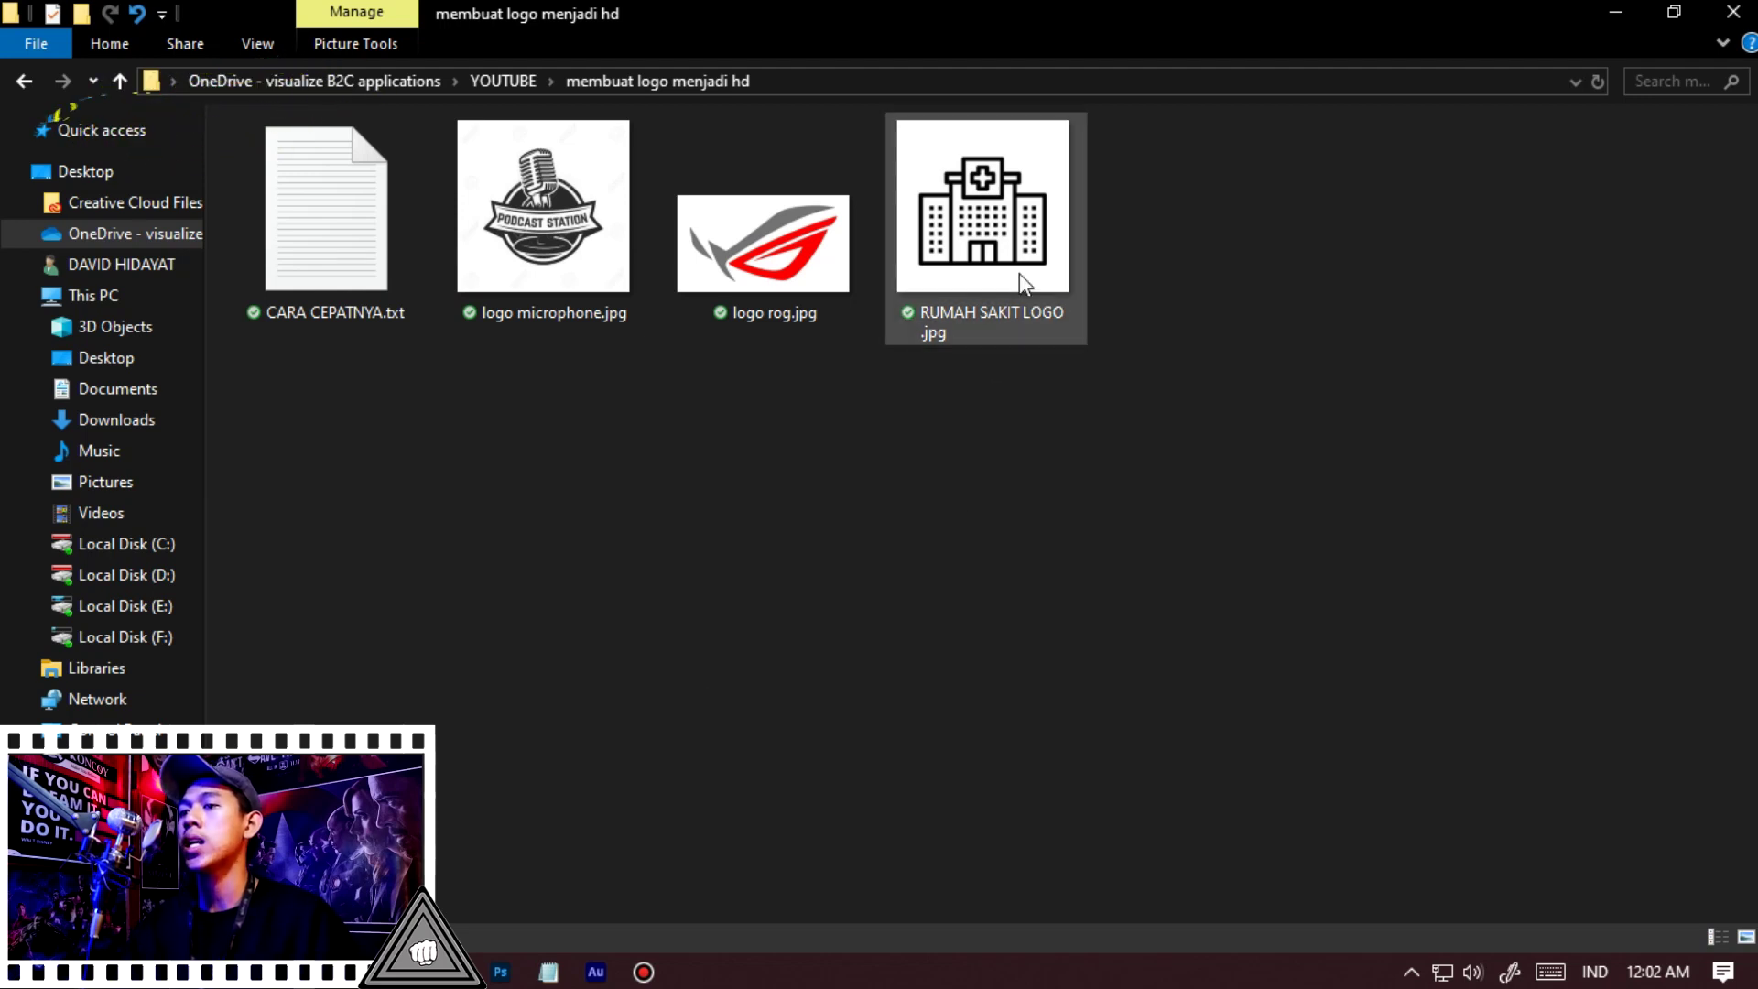
Open the image file RUMAH SAKIT LOGO .jpg in Photoshop and collapse the History panel covering the canvas
mouse_move(1019, 272)
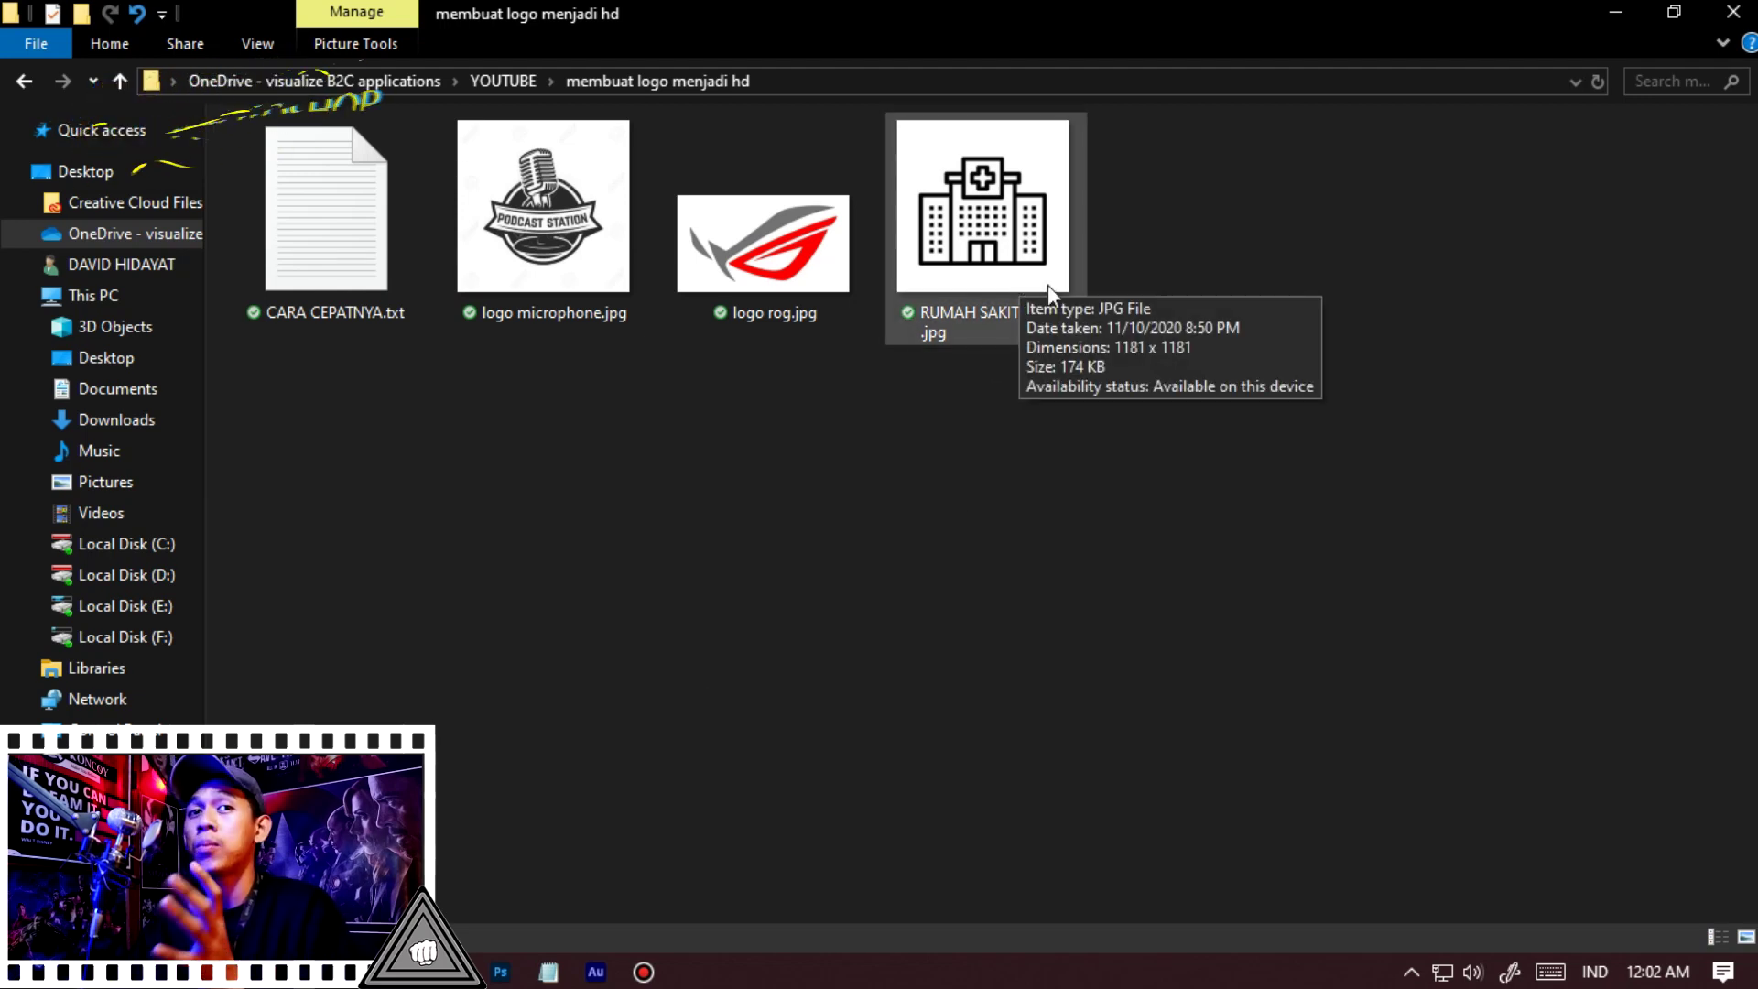
drag(1047, 284, 367, 582)
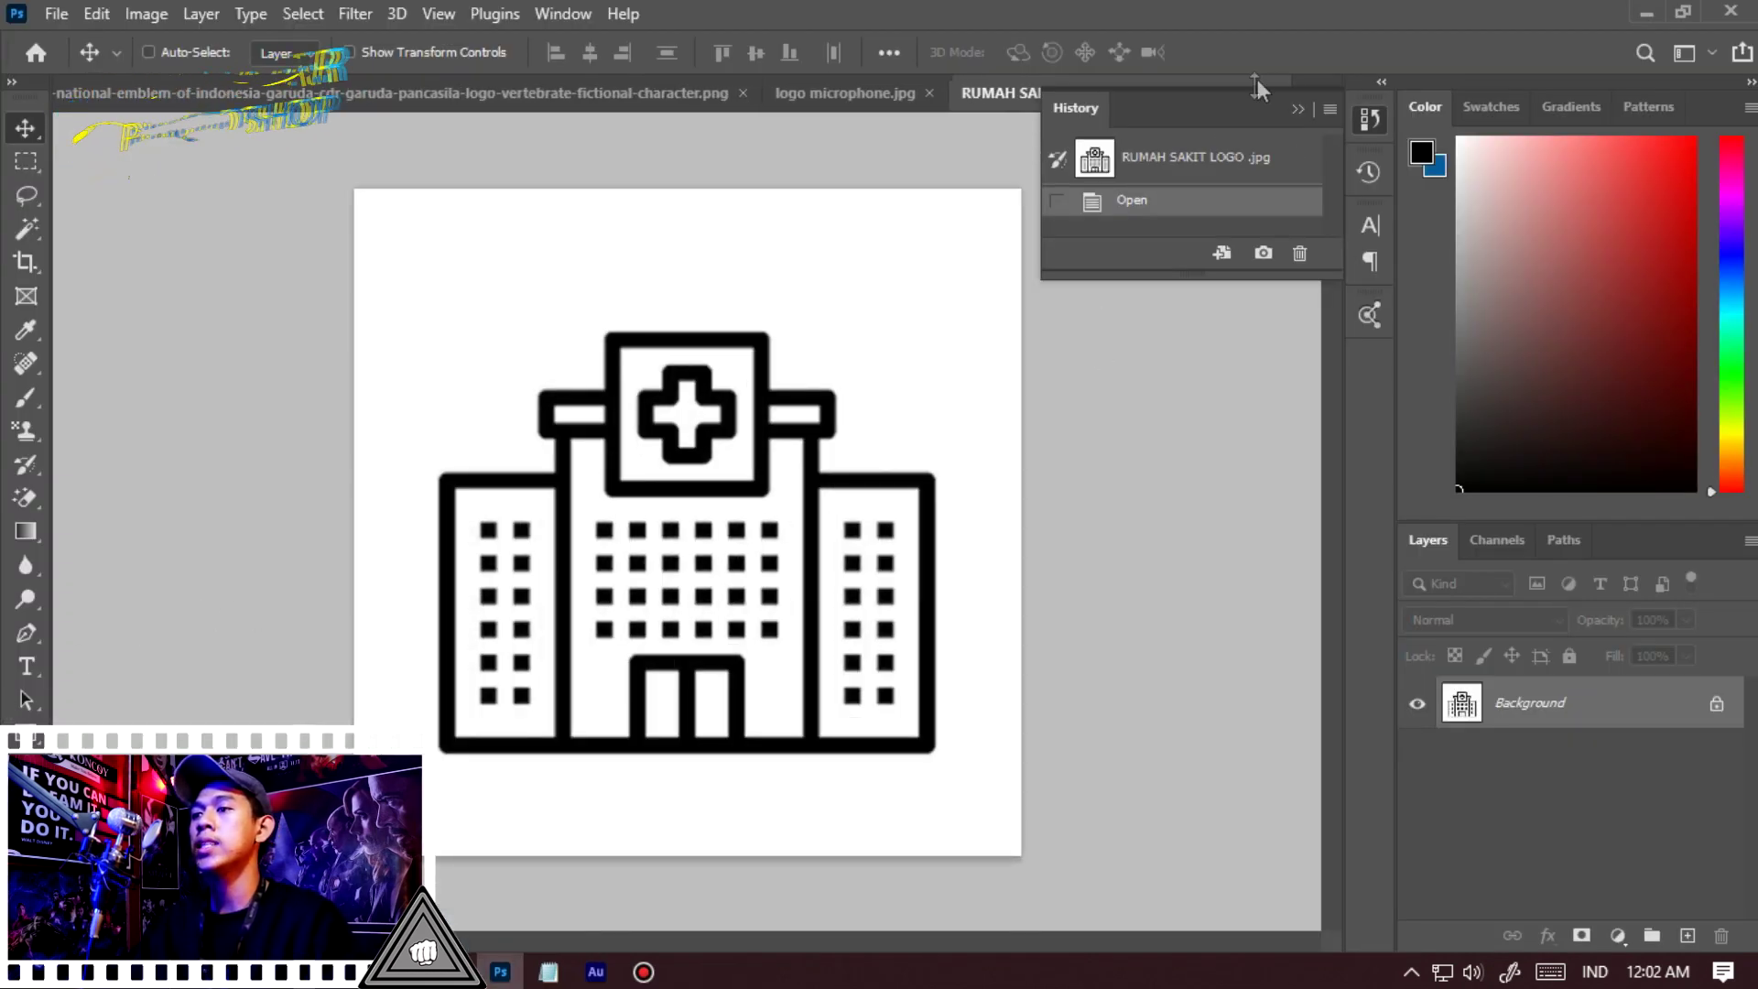
click(1295, 108)
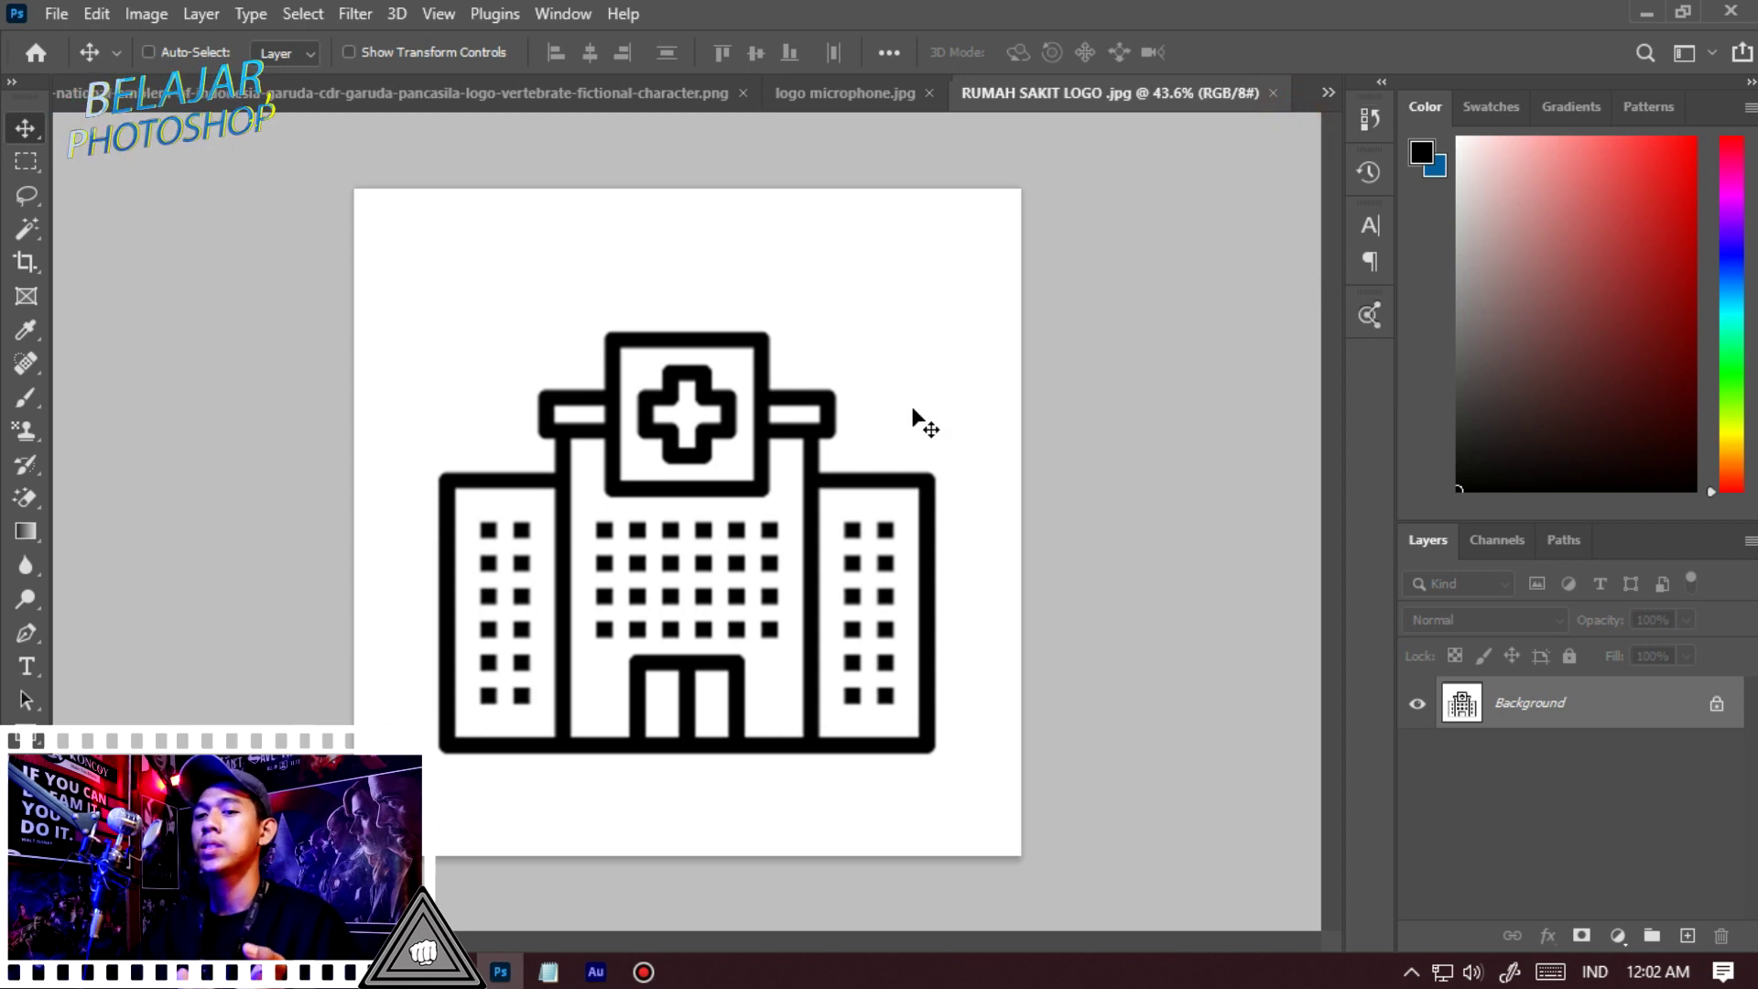
scroll(591, 723, up, 2)
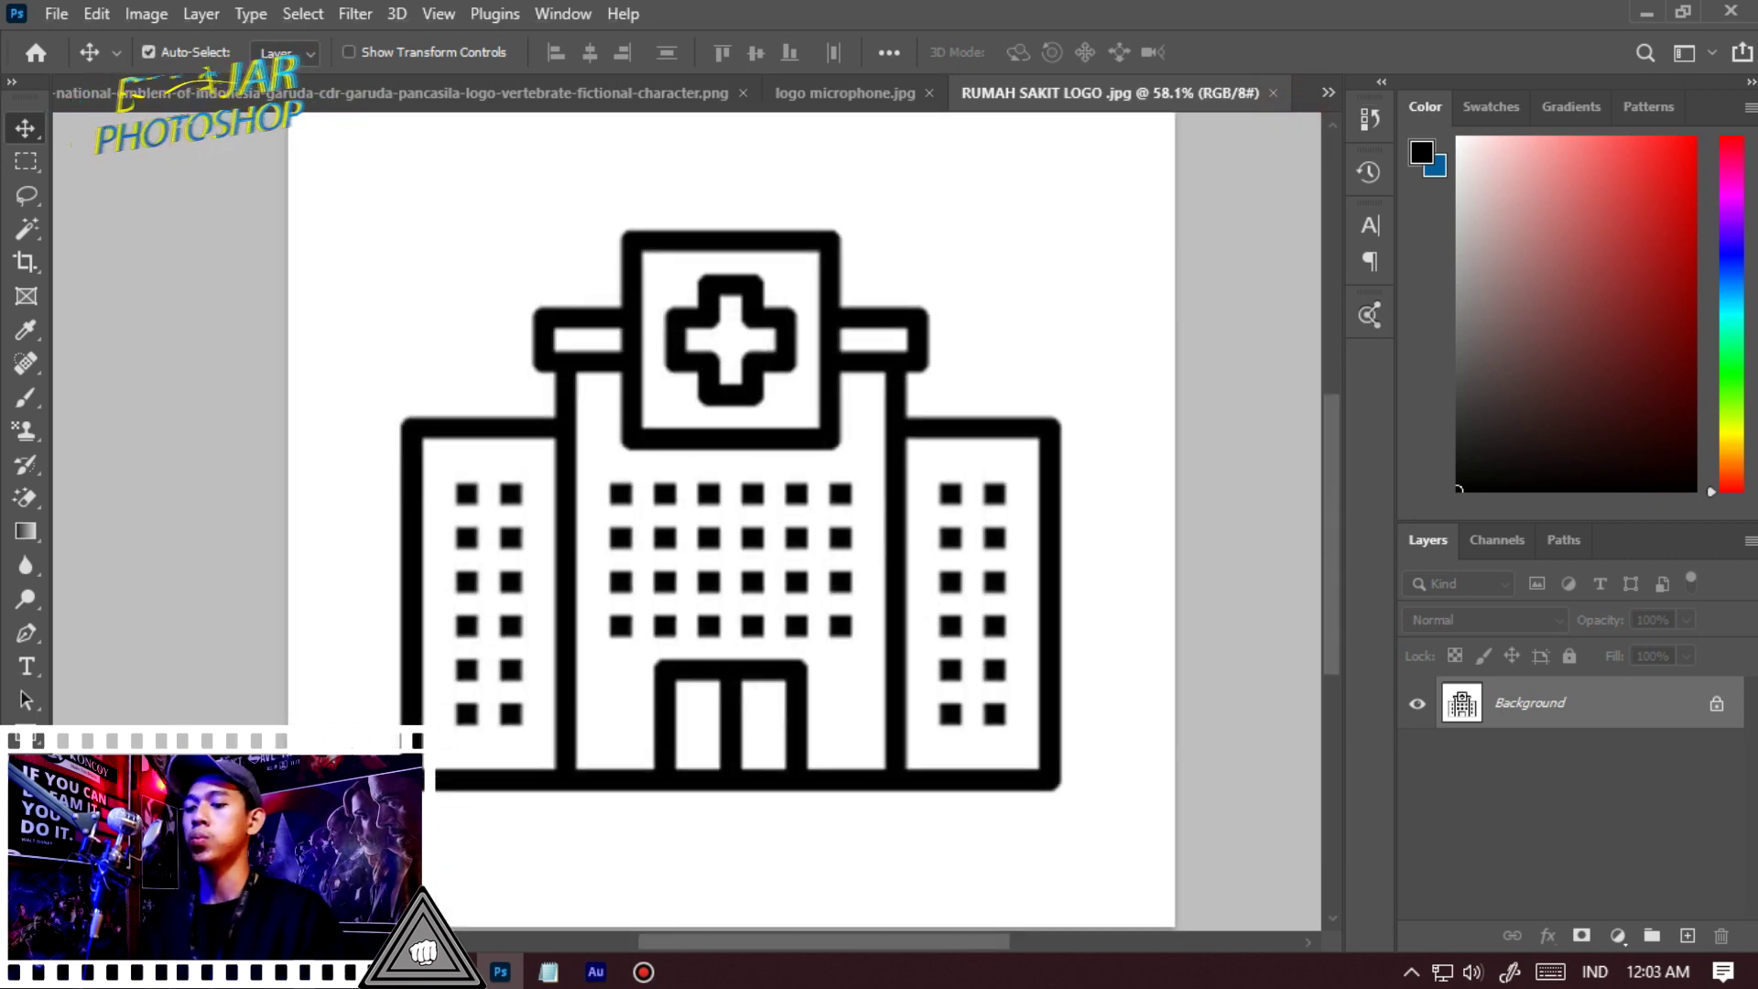
Try a resolution of 356 pixels/inch in the hospital logo's image size settings
click(145, 13)
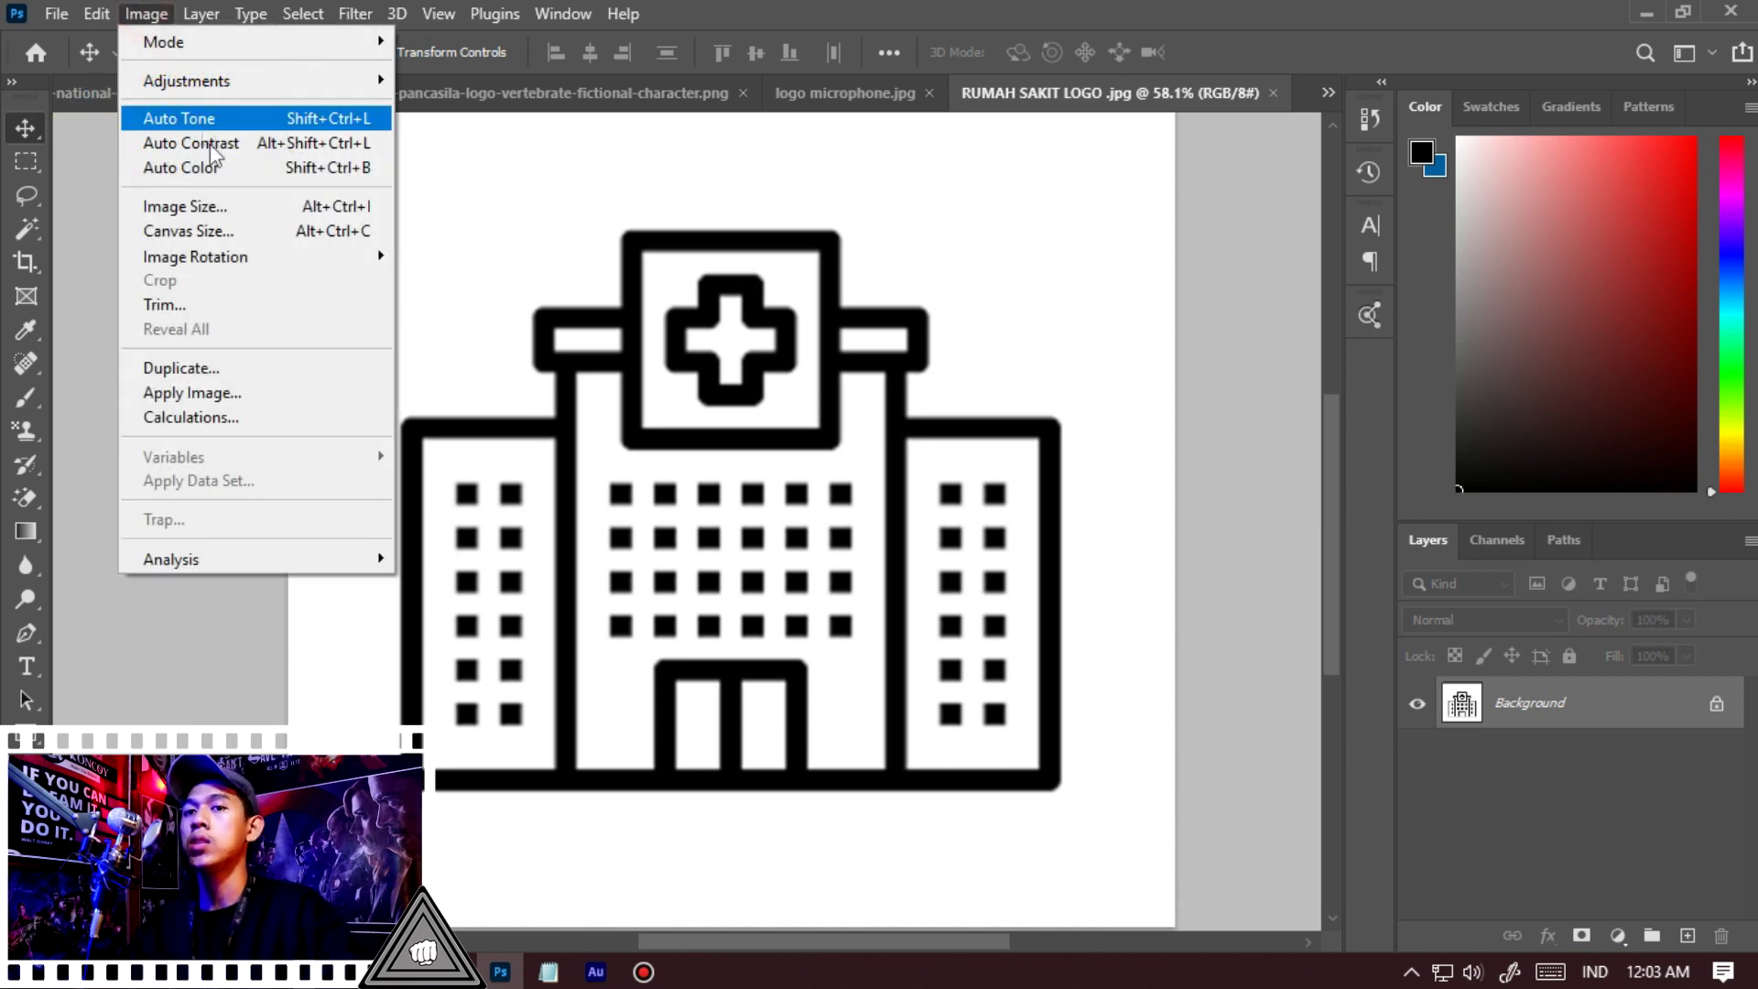
click(228, 206)
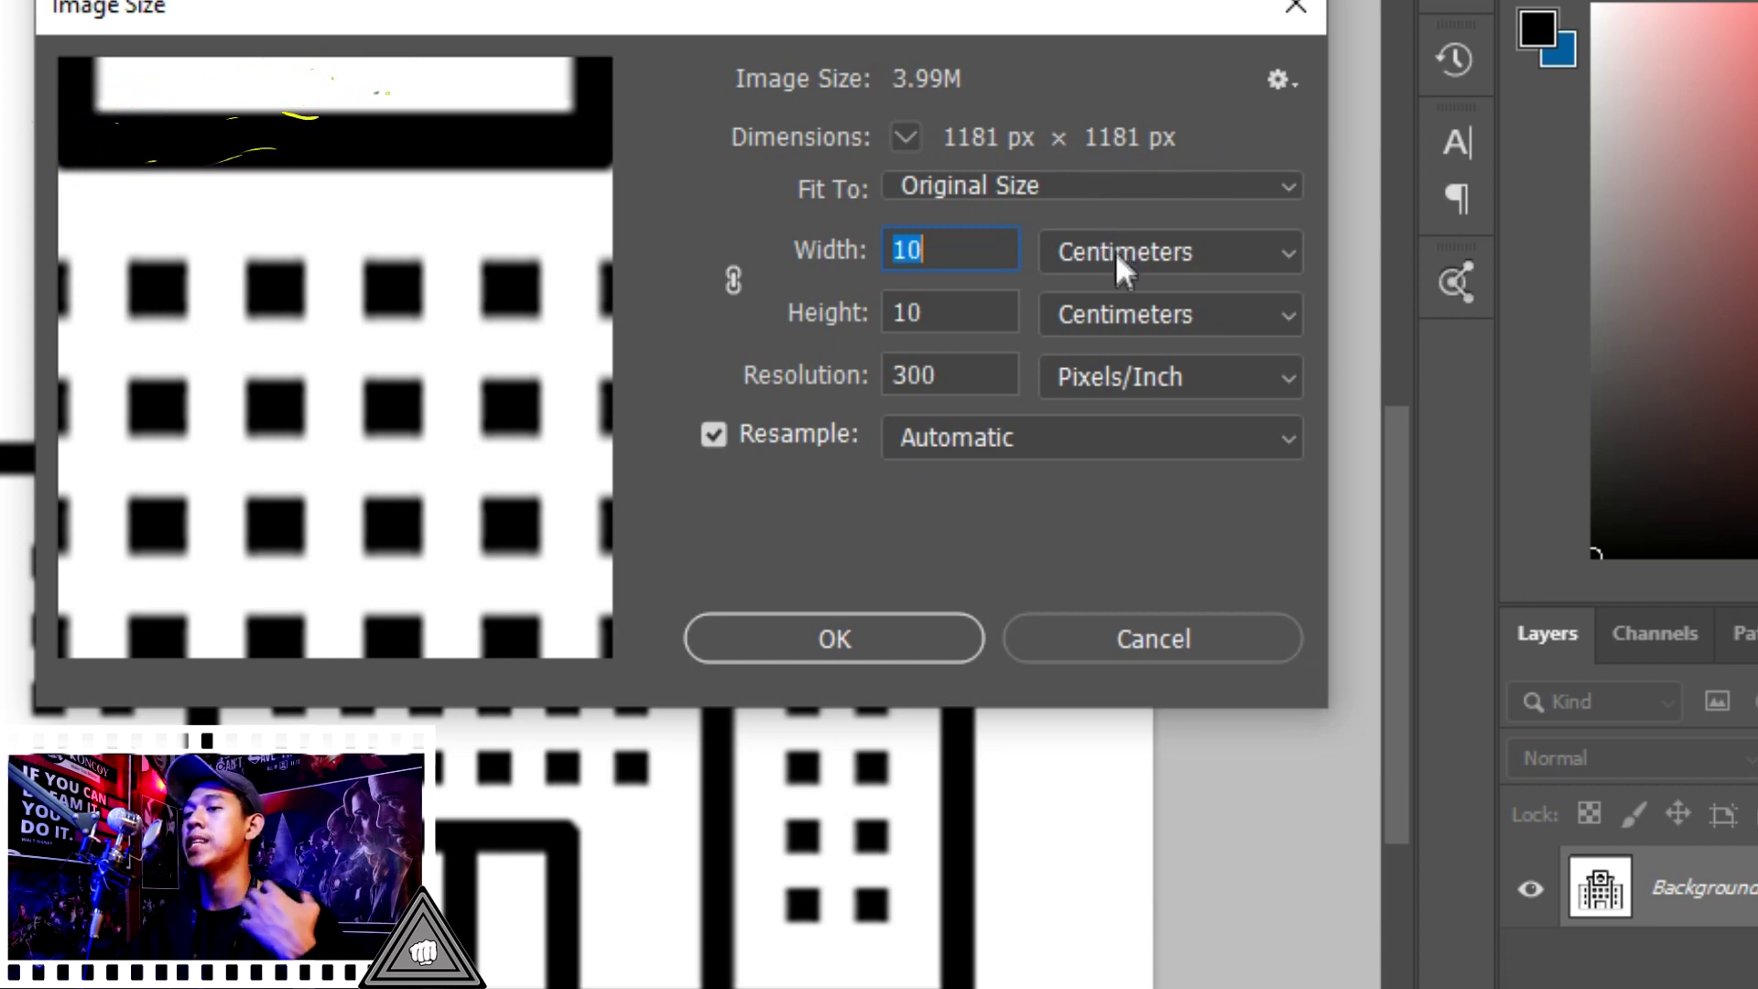
click(993, 373)
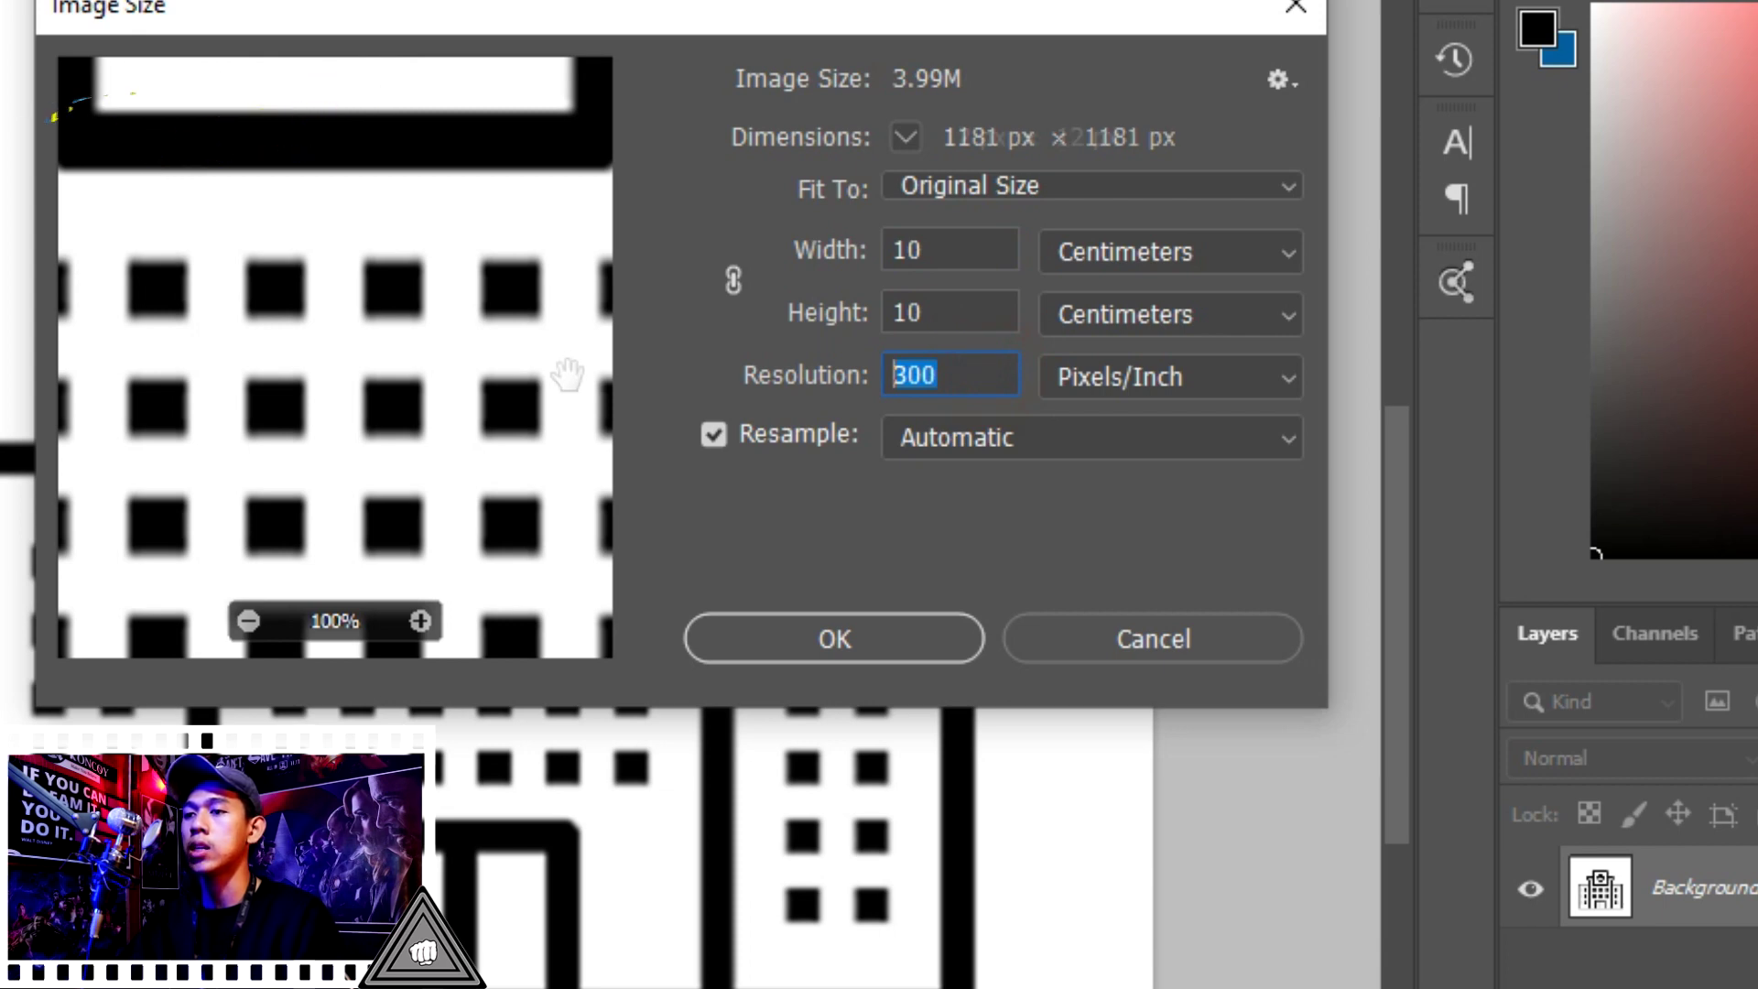
text(356)
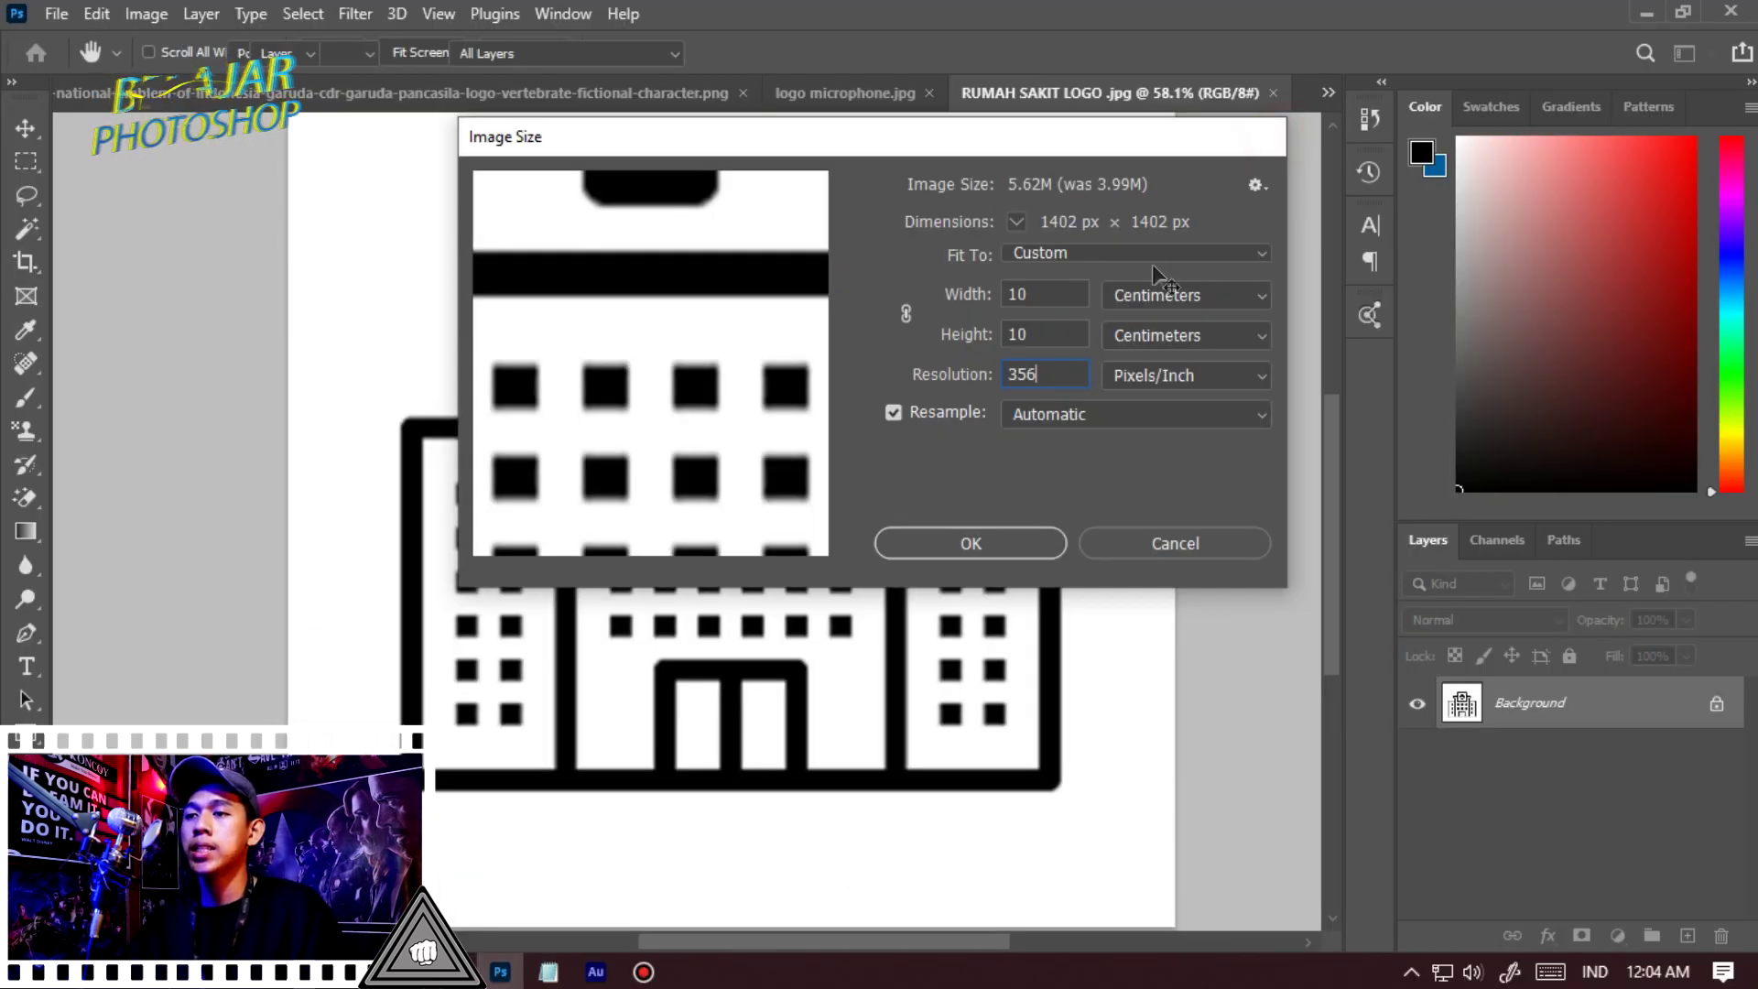
key(Return)
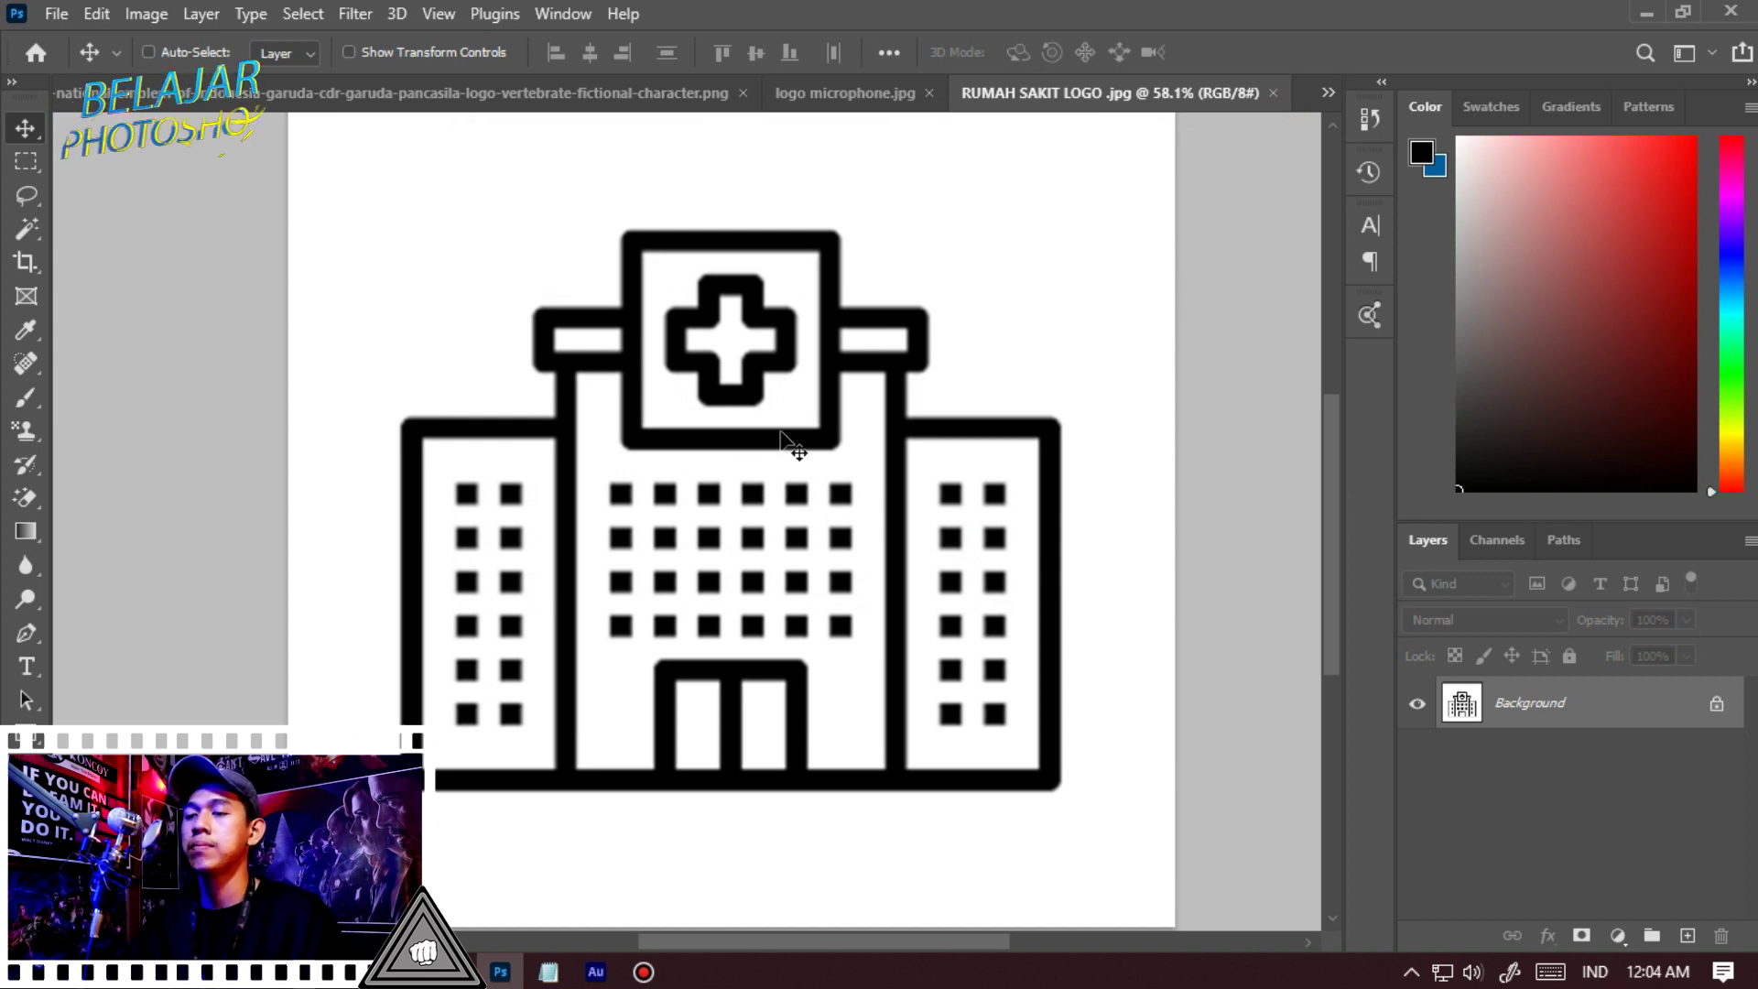
Add a Curves adjustment layer above the hospital logo's Background layer and reposition its properties
scroll(808, 412, up, 10)
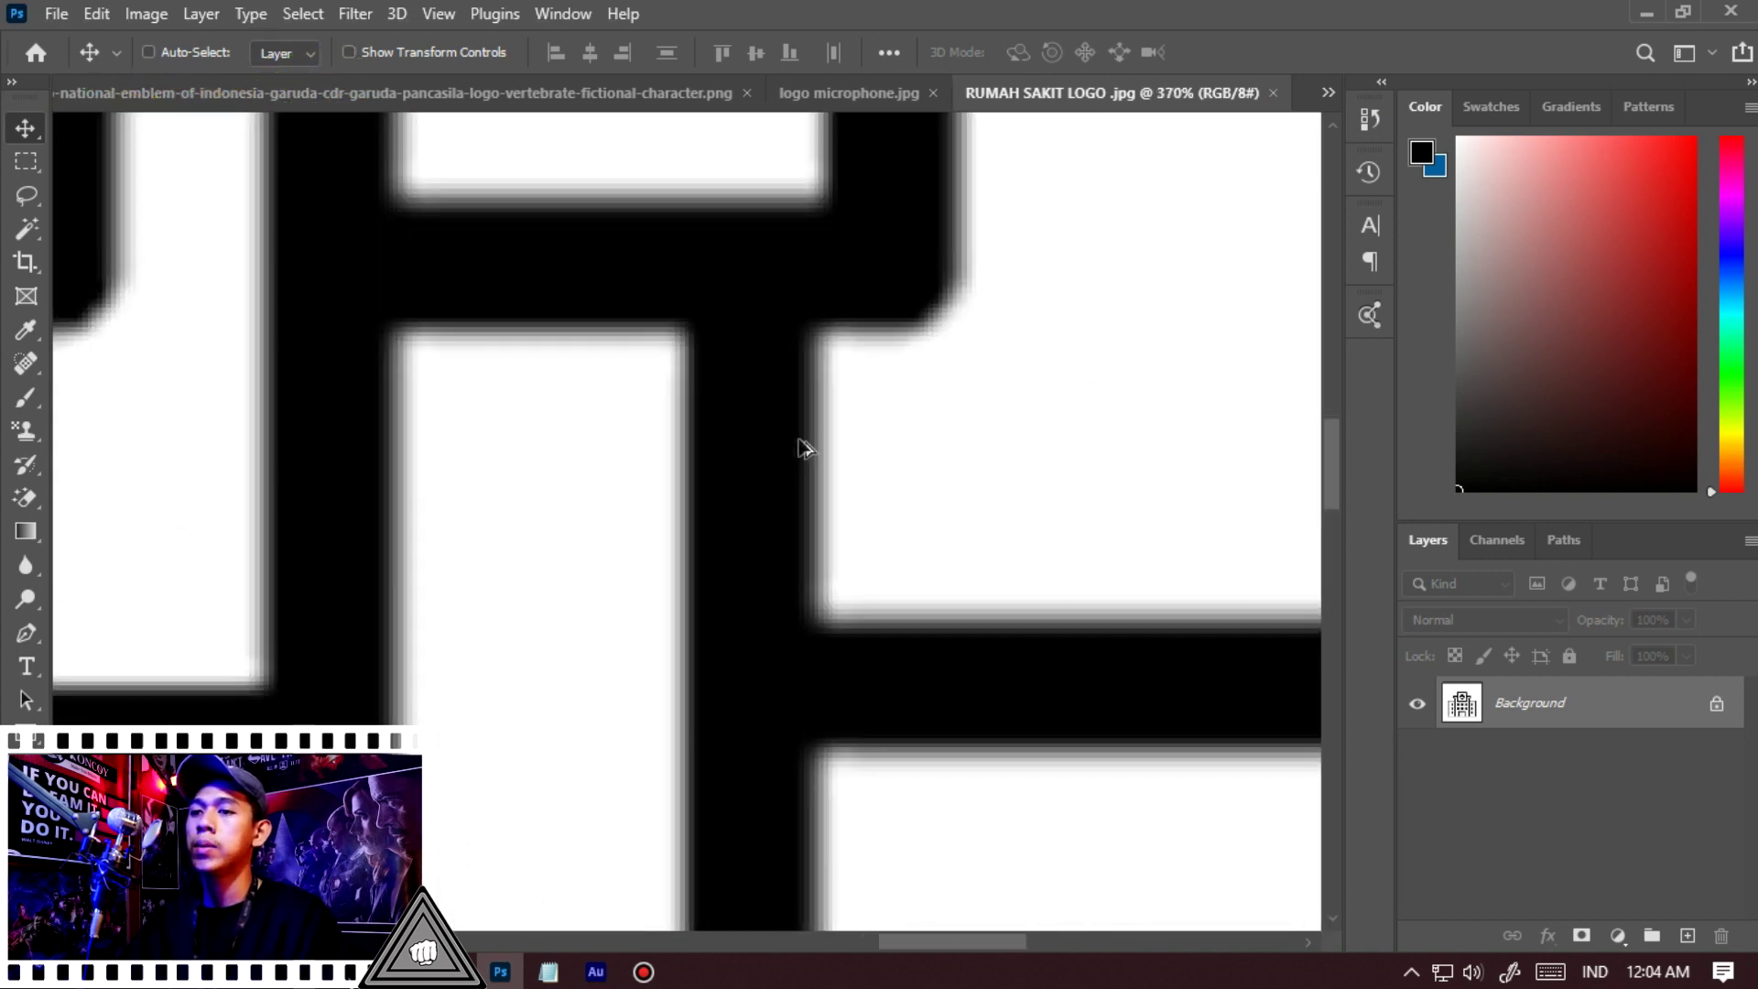
scroll(810, 441, up, 5)
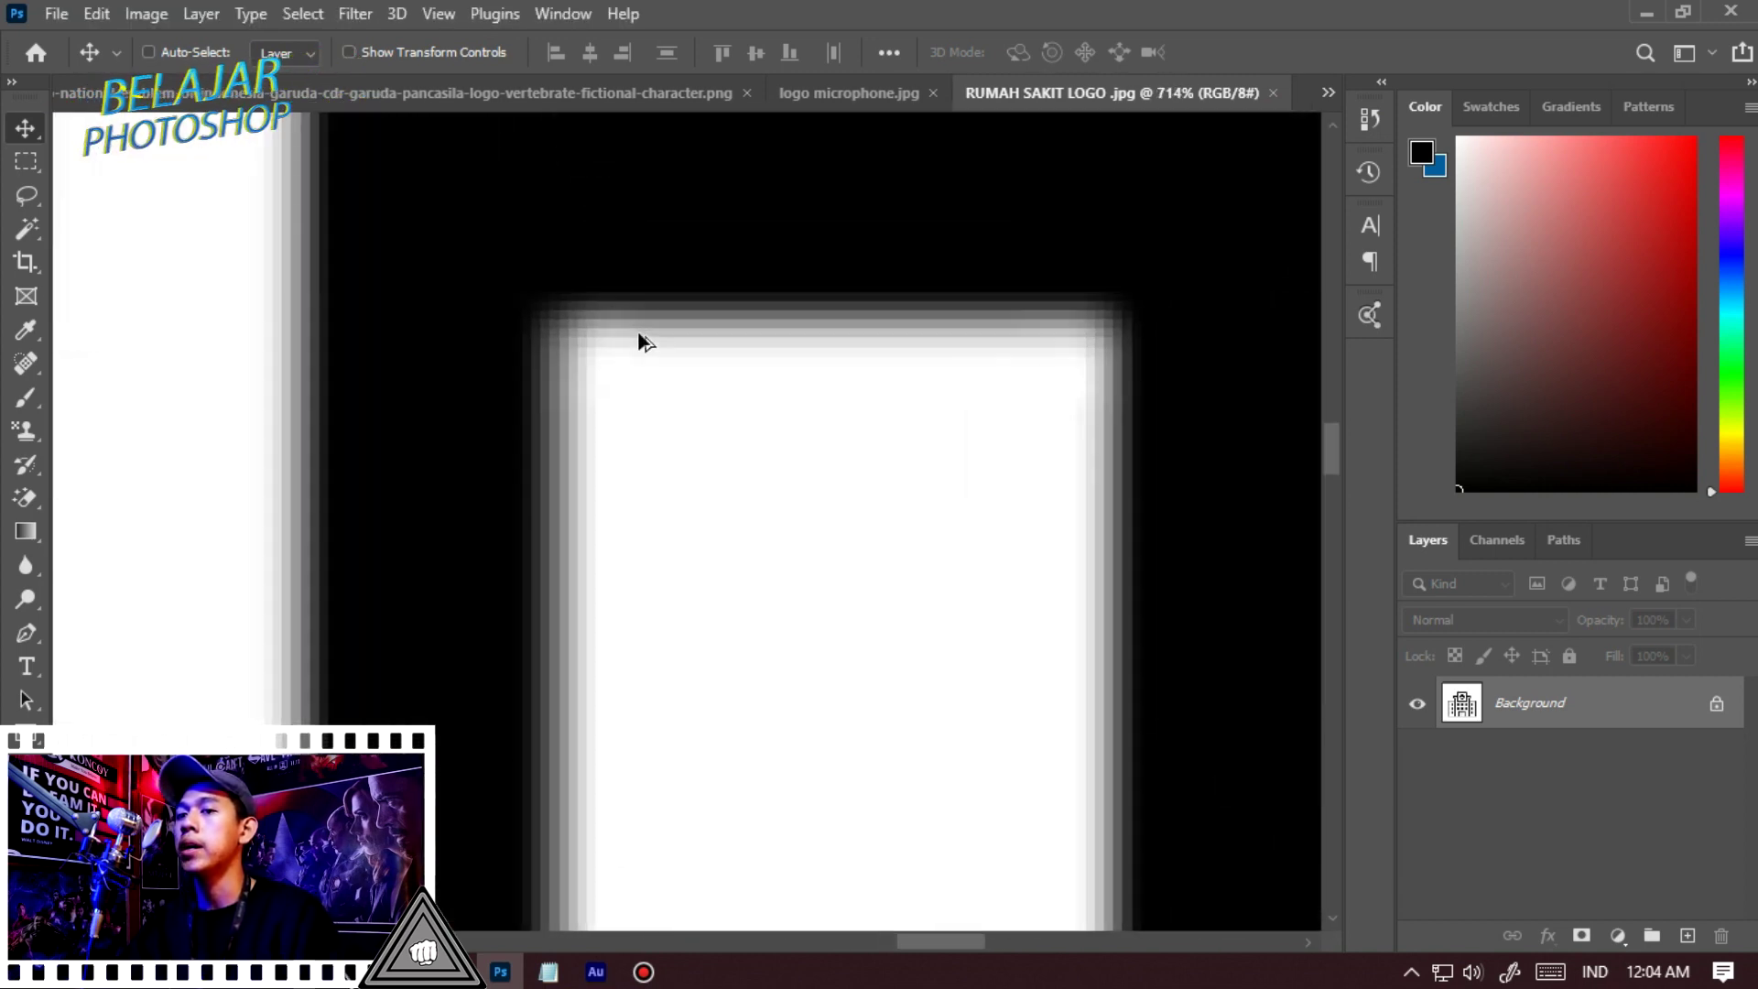
scroll(634, 350, down, 3)
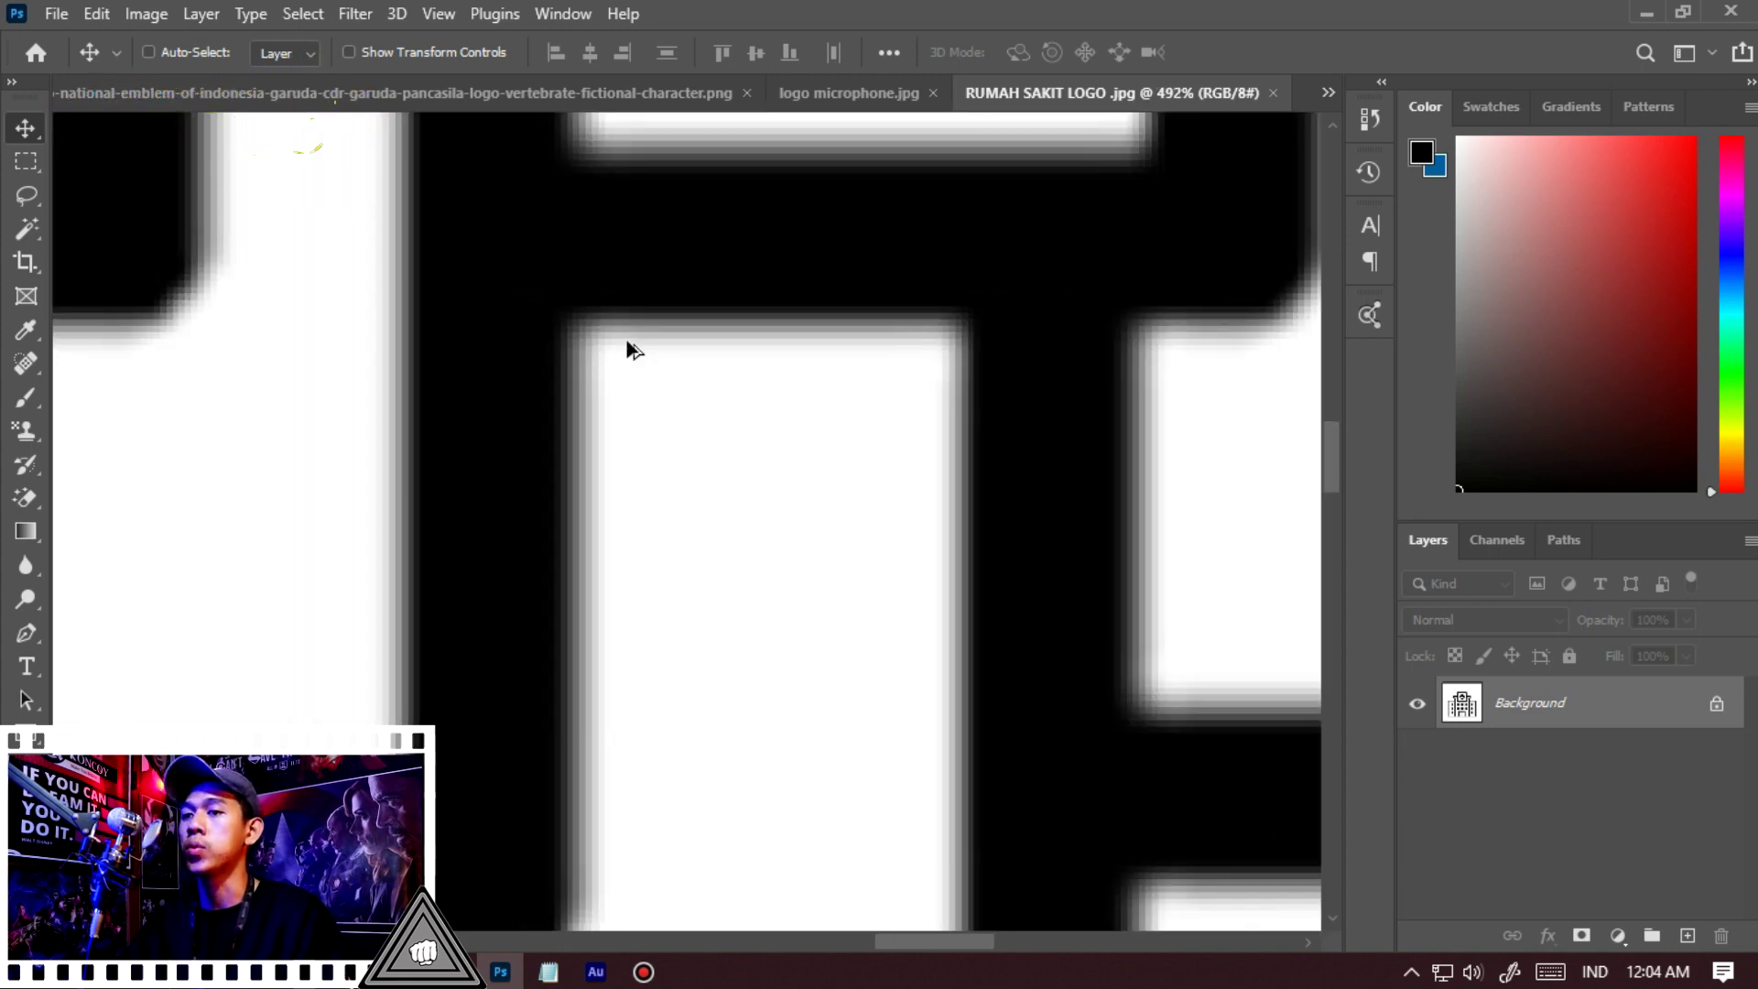
scroll(777, 384, down, 6)
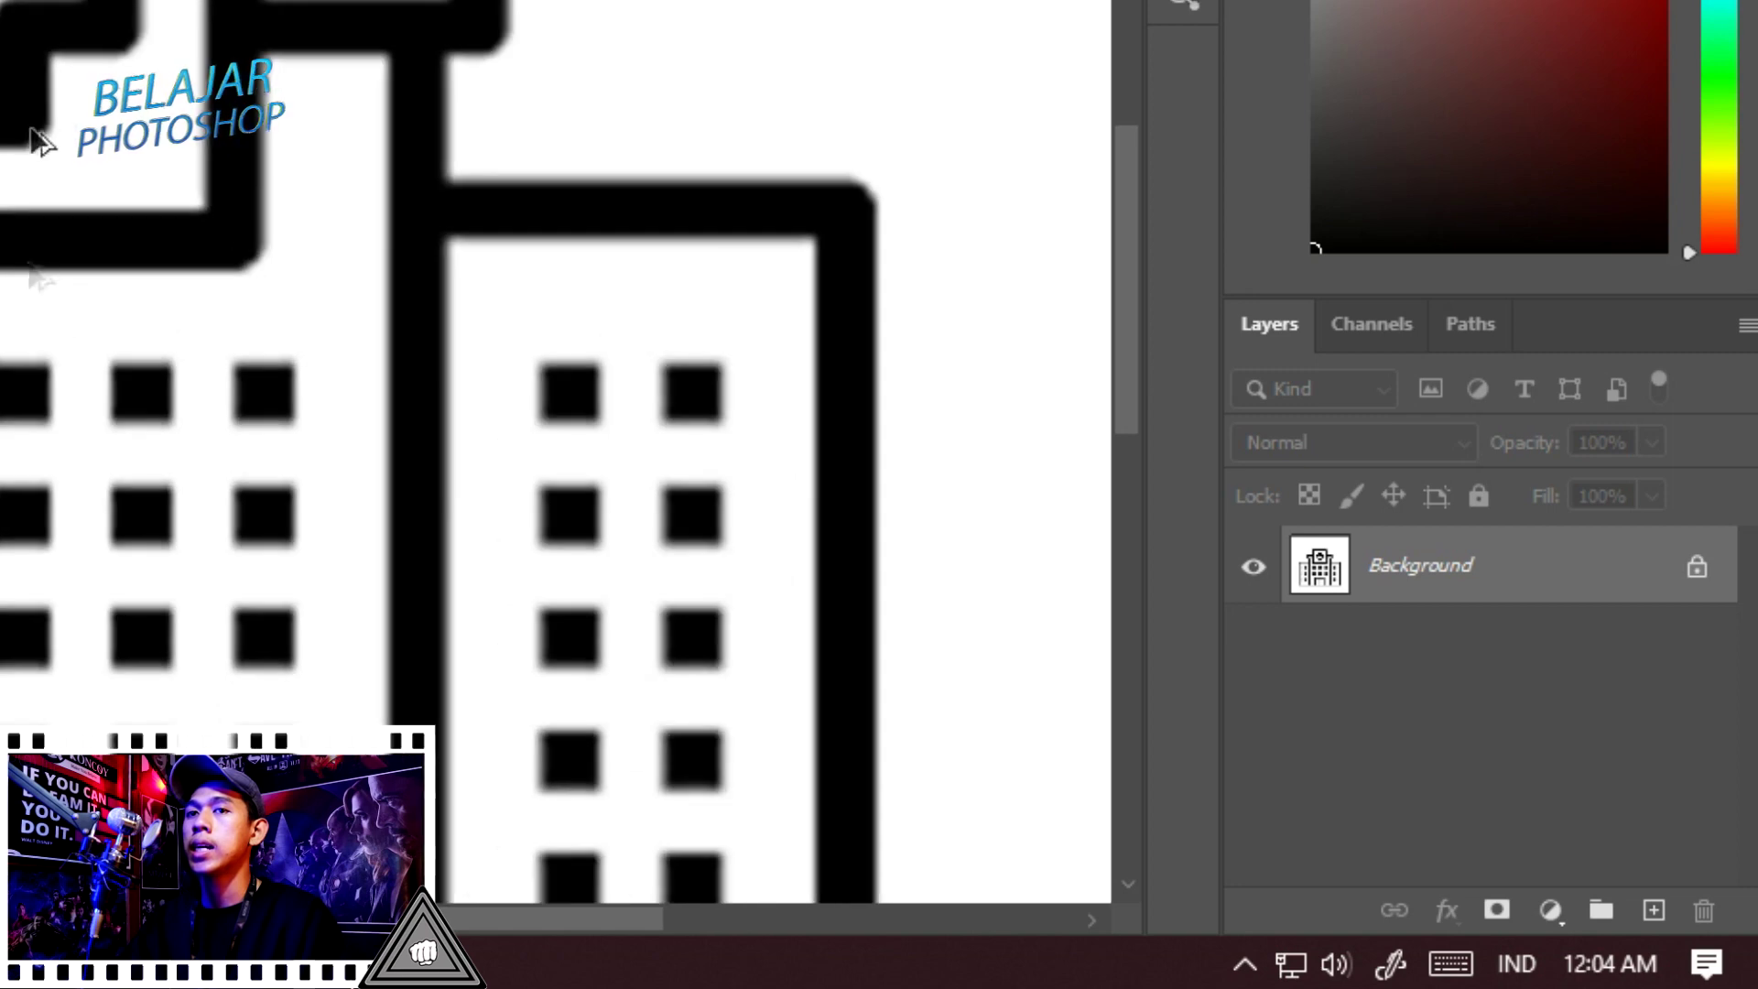
scroll(82, 137, down, 4)
scroll(662, 421, up, 3)
click(1550, 910)
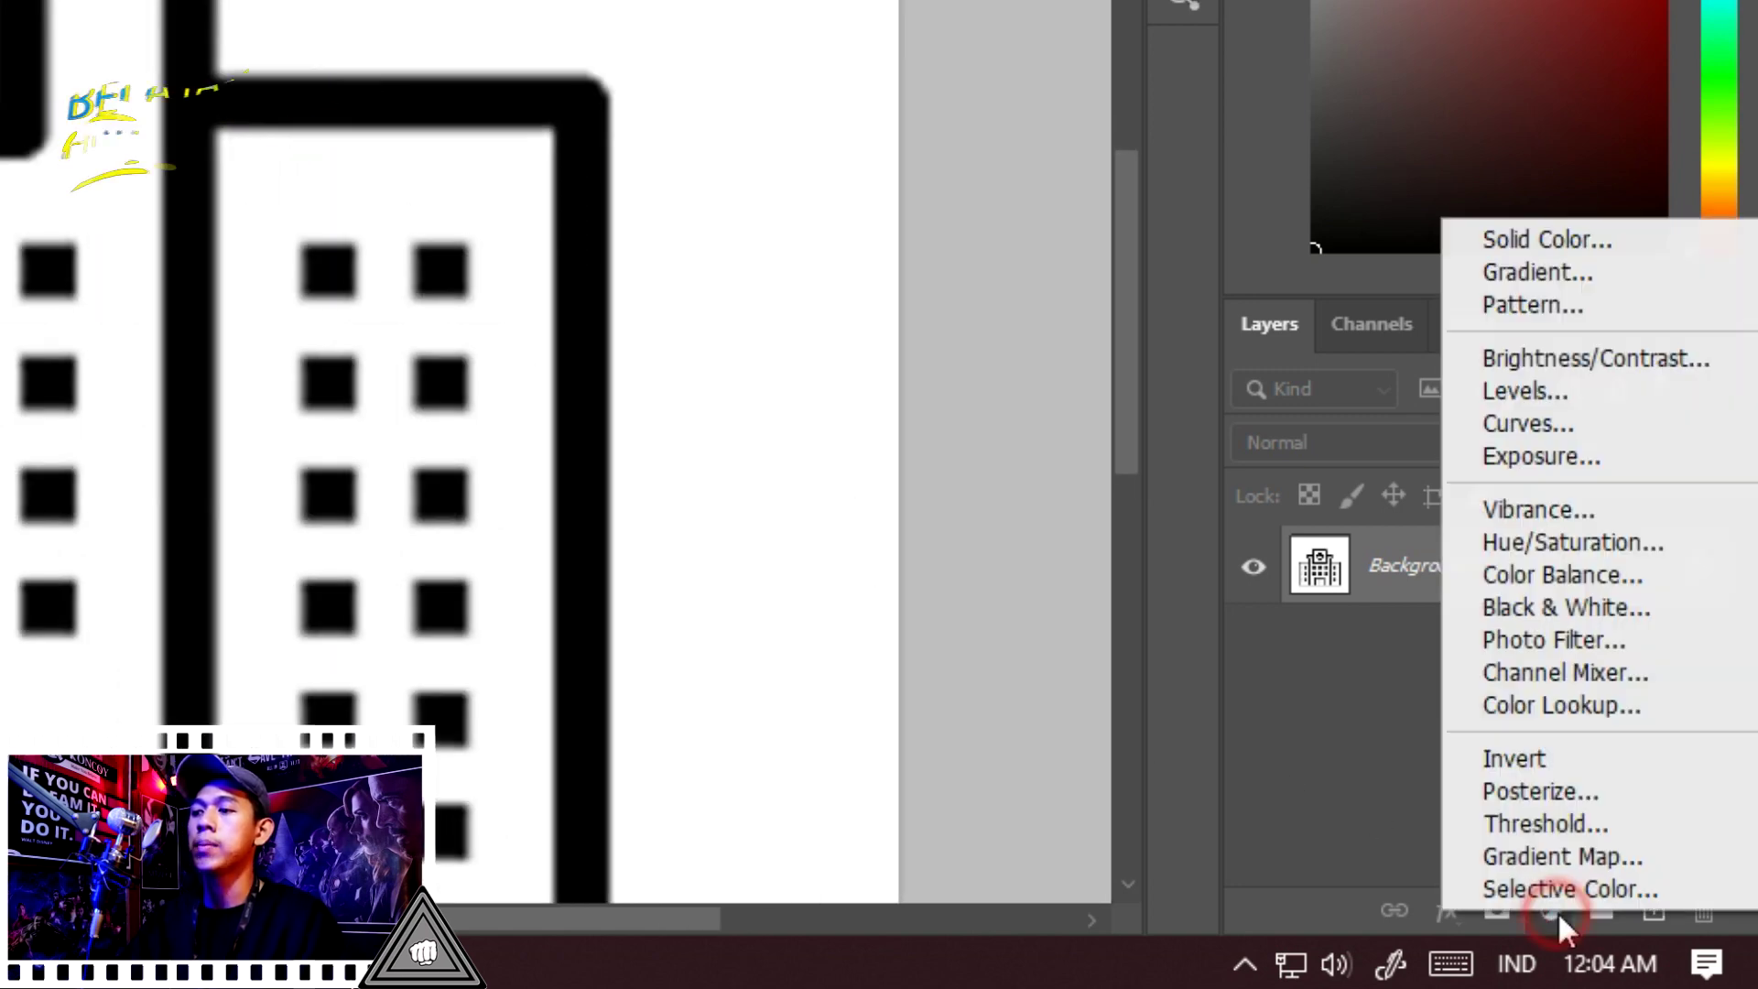
click(1503, 423)
drag(1267, 143, 1054, 0)
Set the RGB curve's black point to input 181, output 0, and its white point to input 188, output 255
scroll(1055, 274, down, 3)
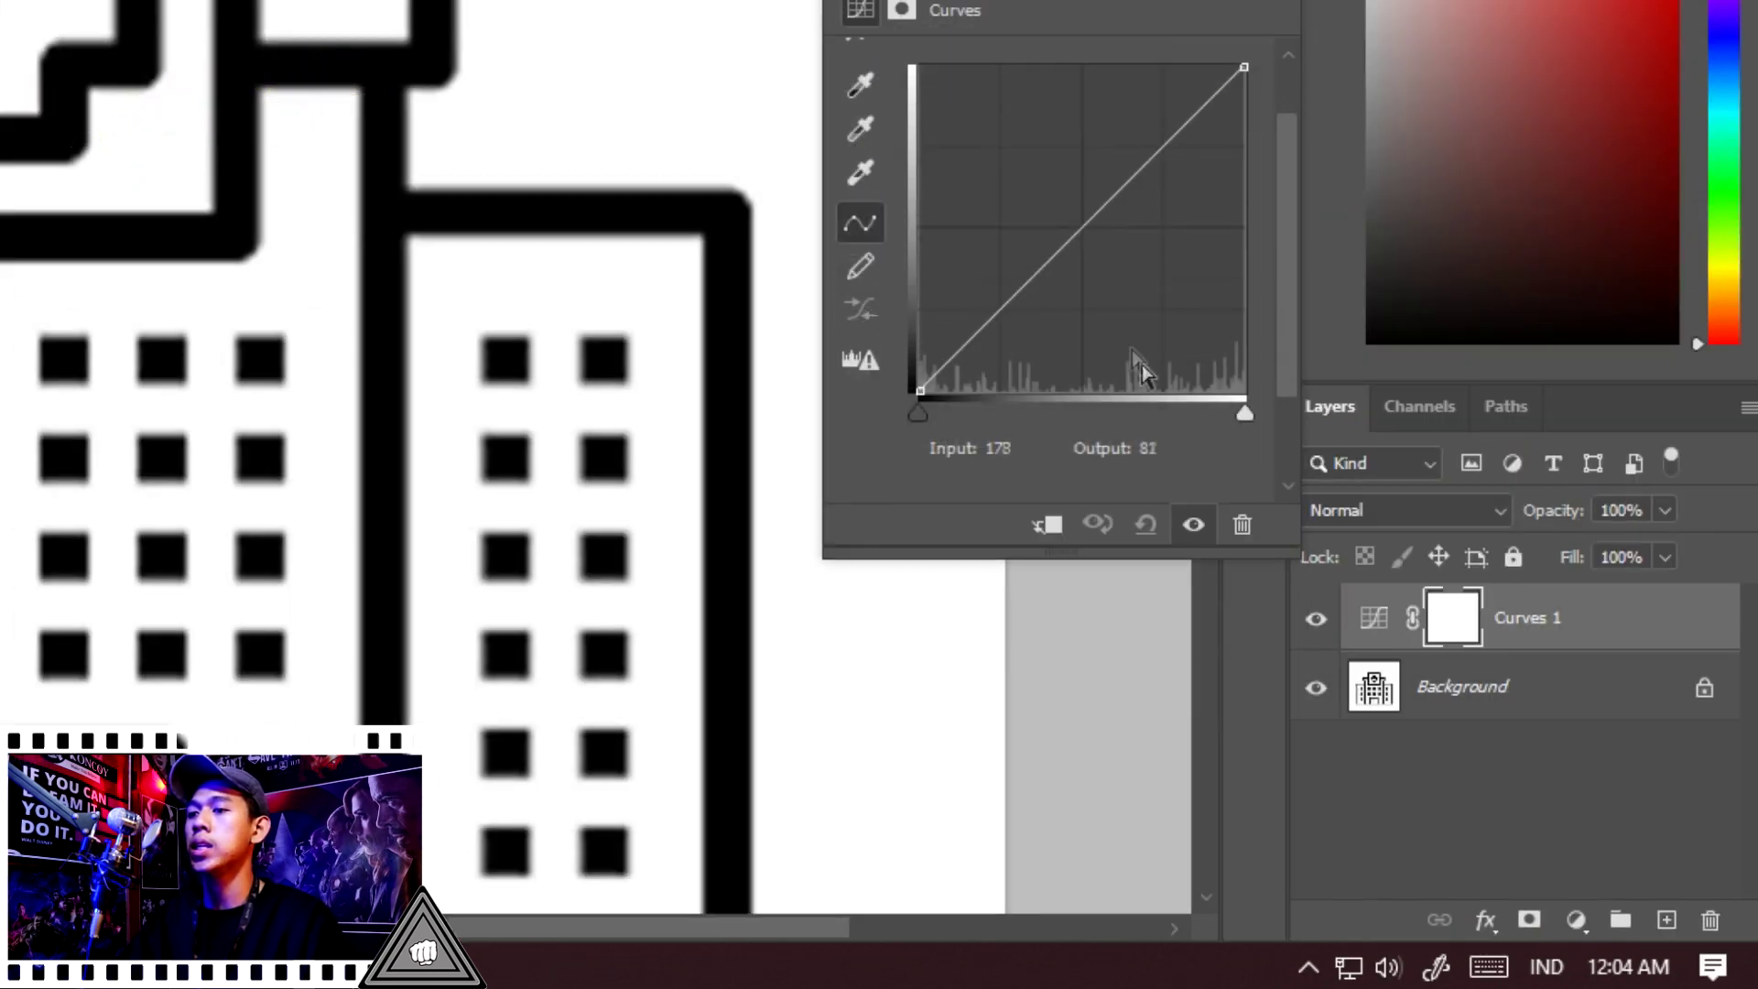
scroll(1139, 366, down, 1)
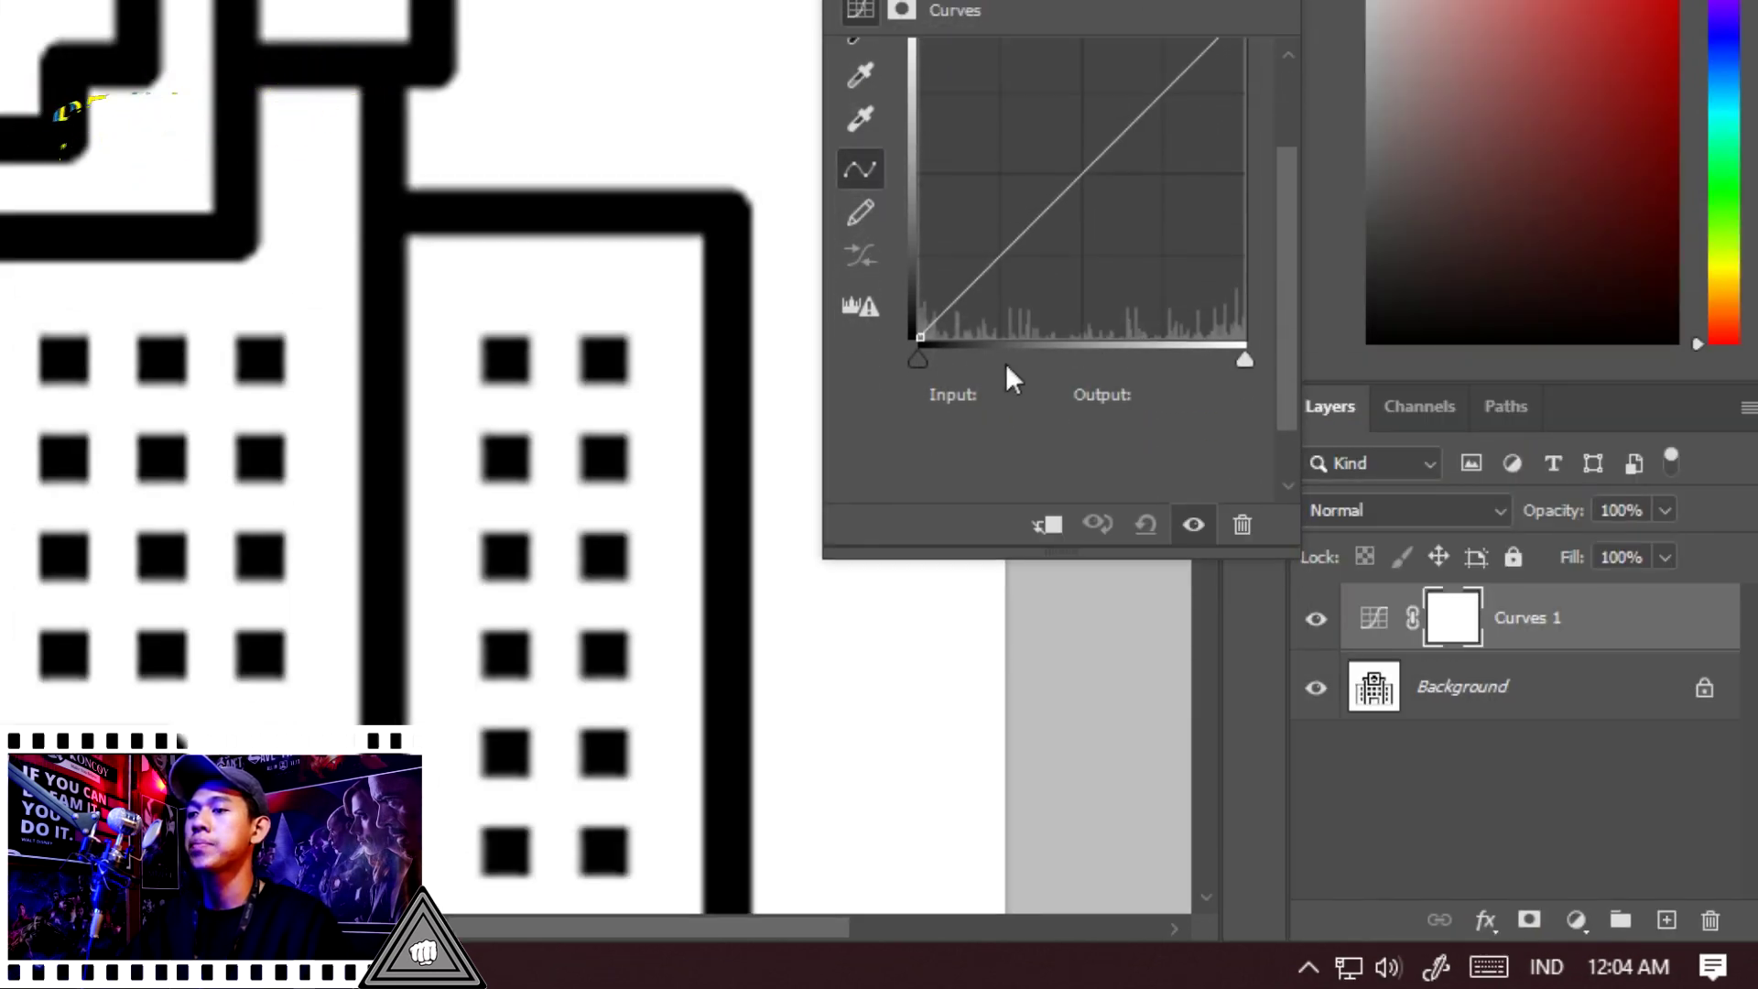
scroll(1008, 376, up, 2)
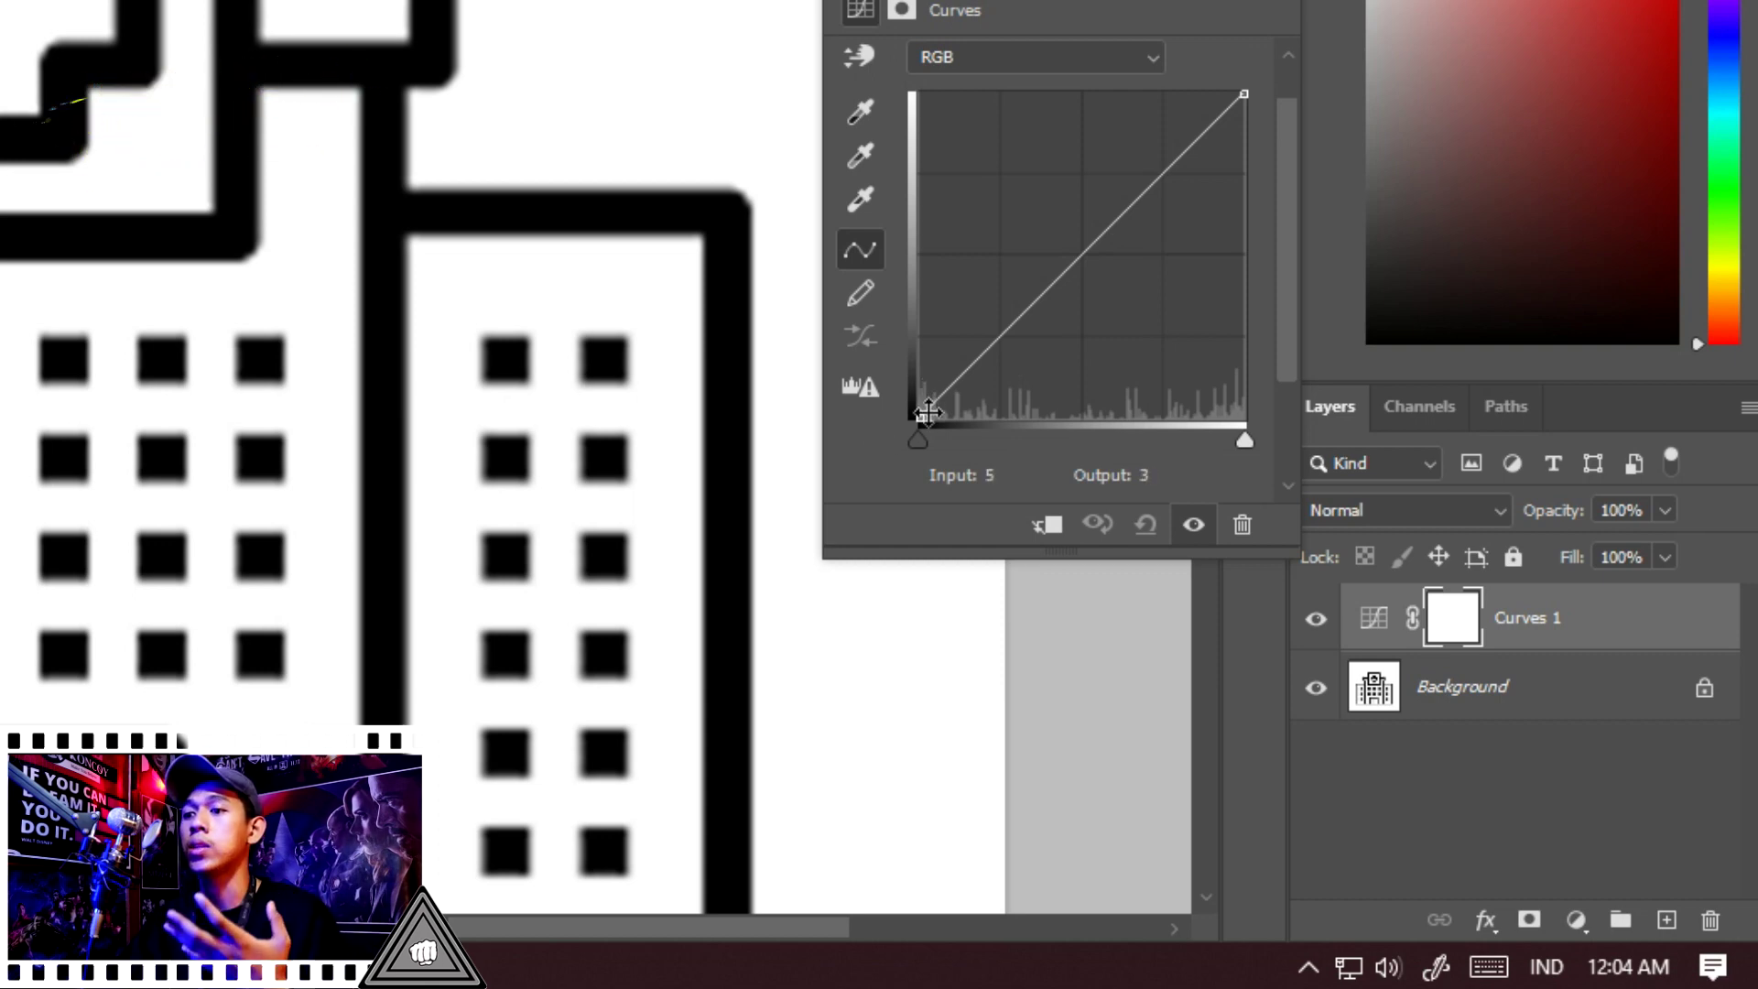
drag(926, 413, 1150, 421)
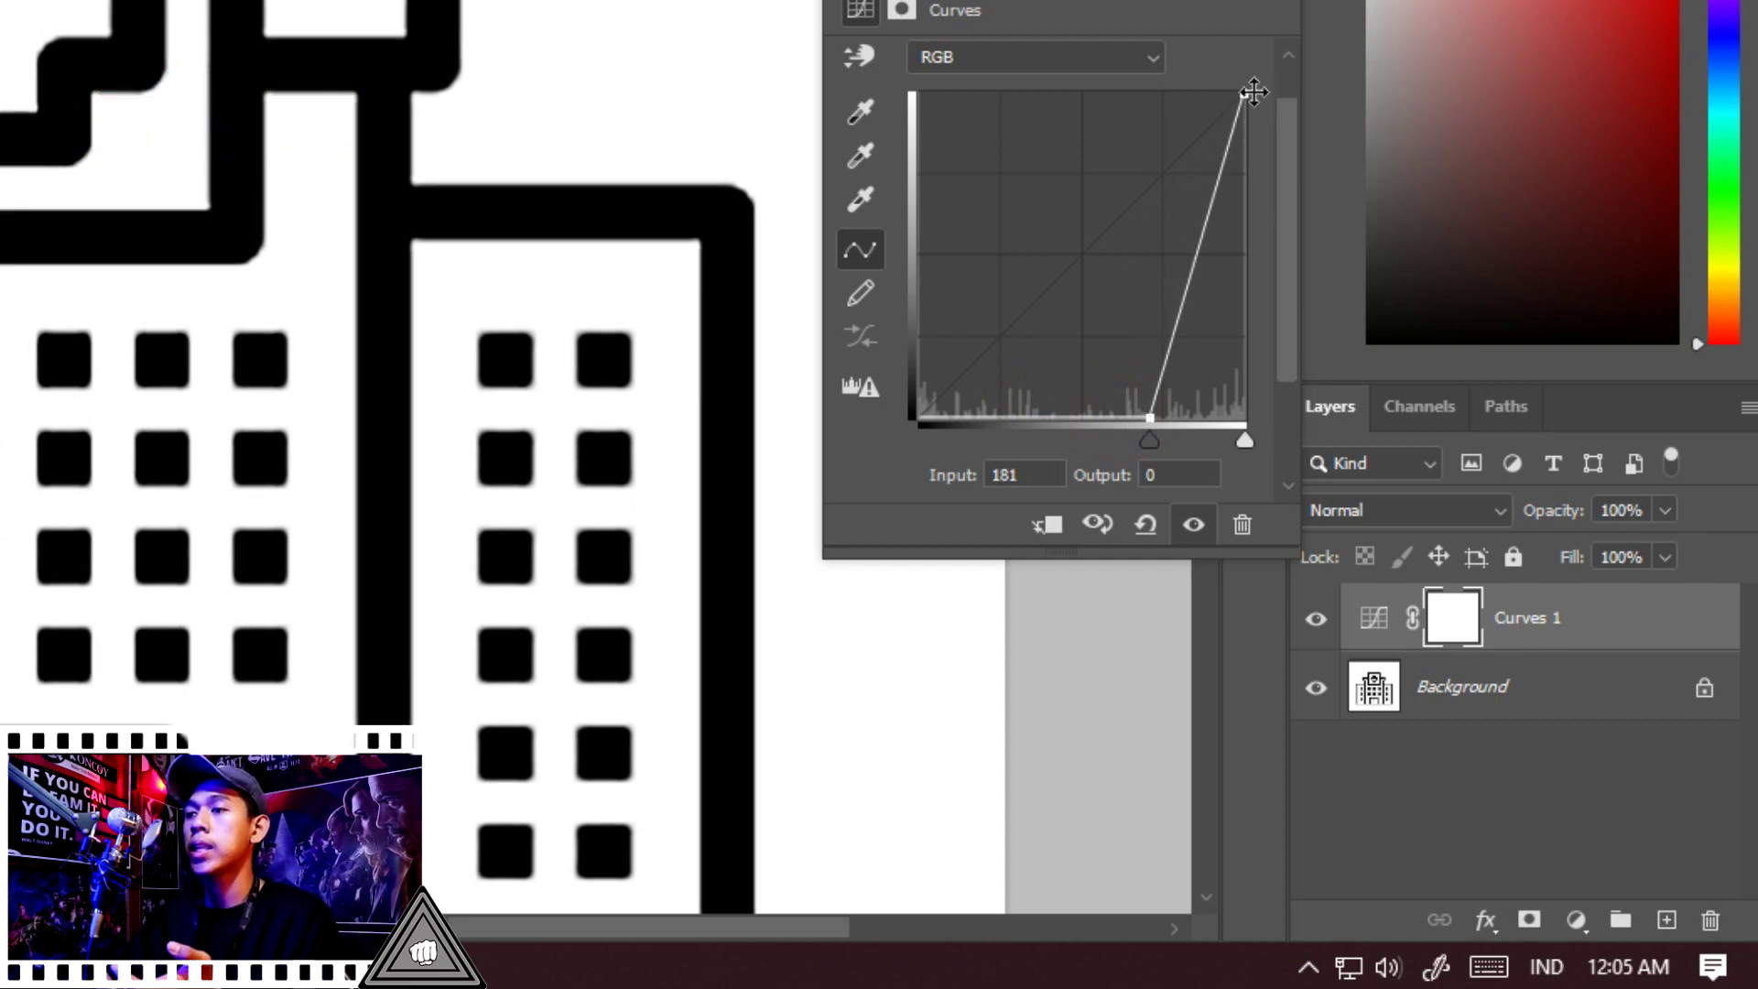
drag(1247, 95, 1194, 89)
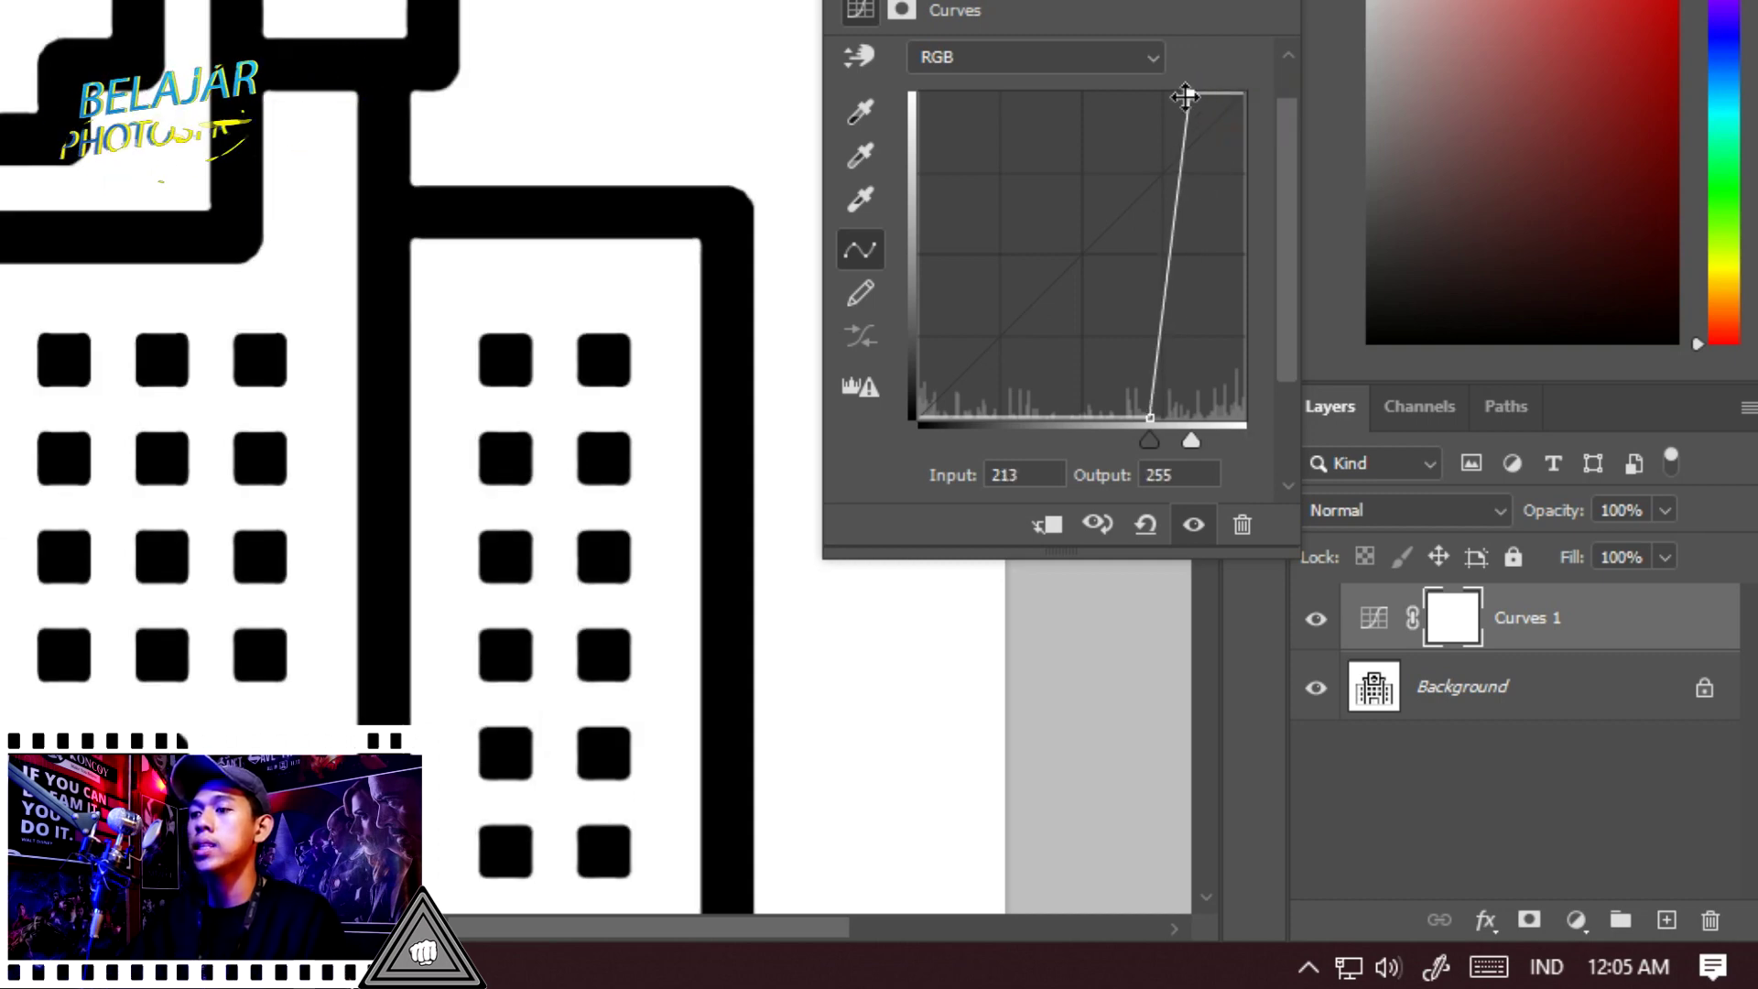
drag(1193, 88, 1155, 93)
Examine the hospital logo's edges and compare them with the Curves layer hidden and shown
scroll(316, 110, up, 9)
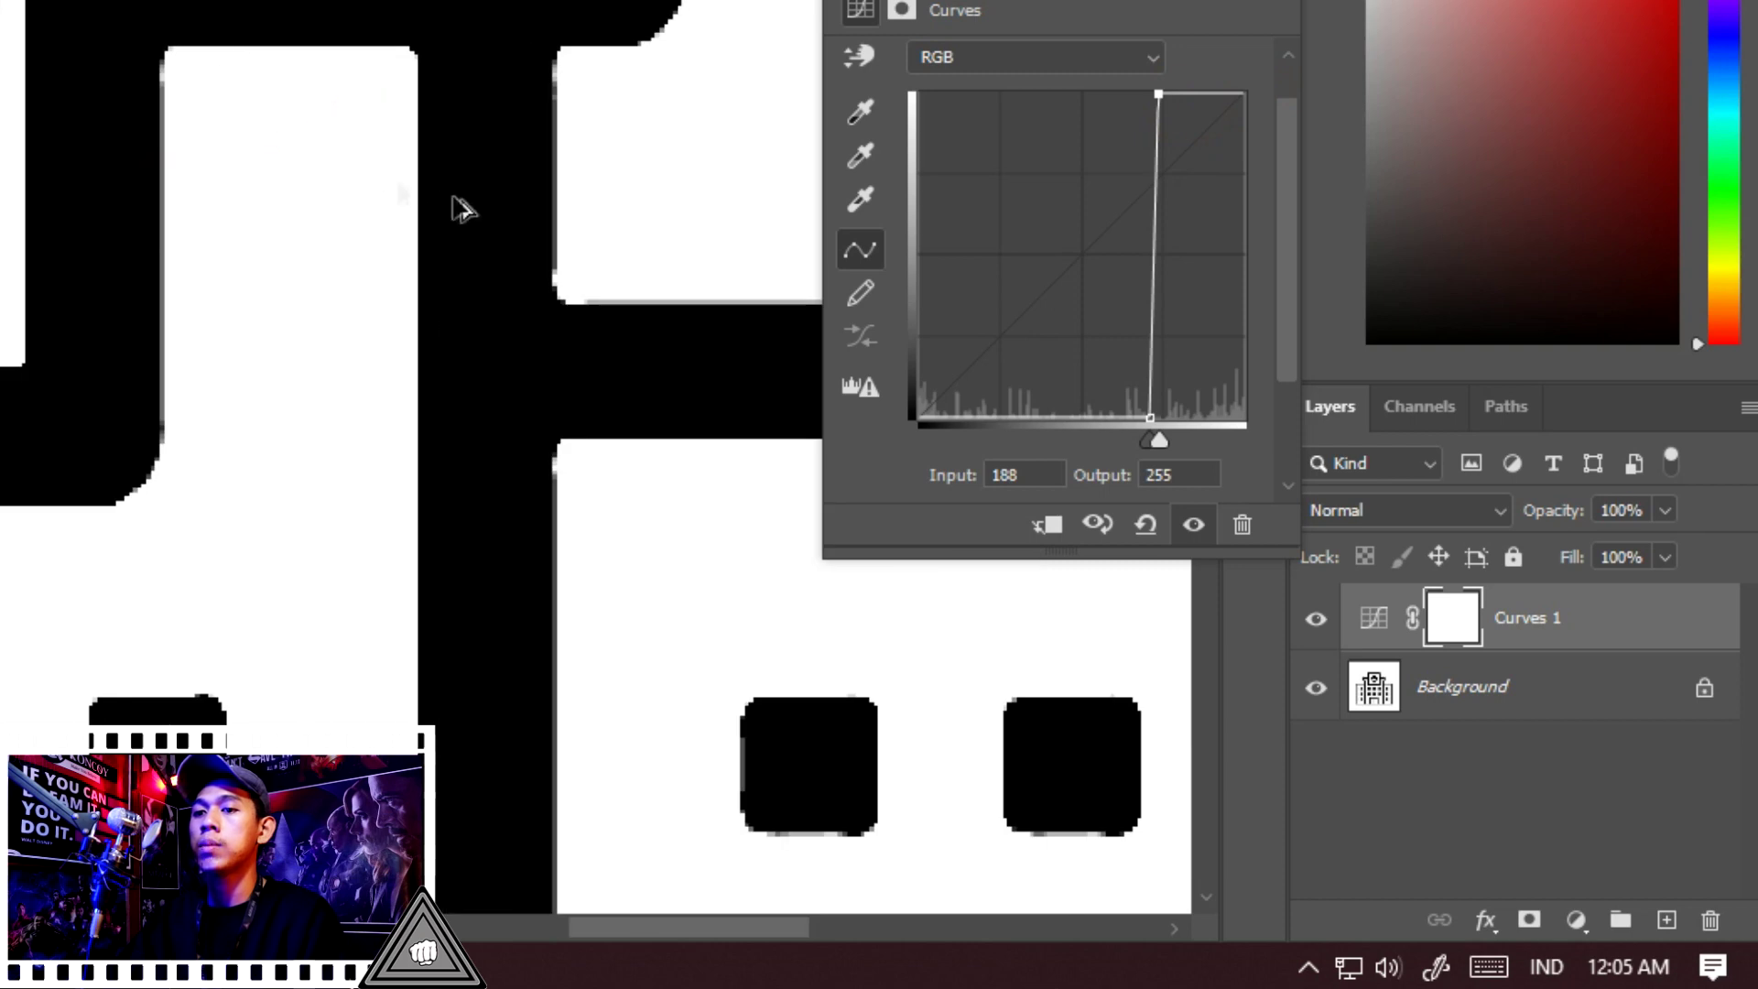
scroll(499, 213, down, 5)
scroll(458, 229, down, 2)
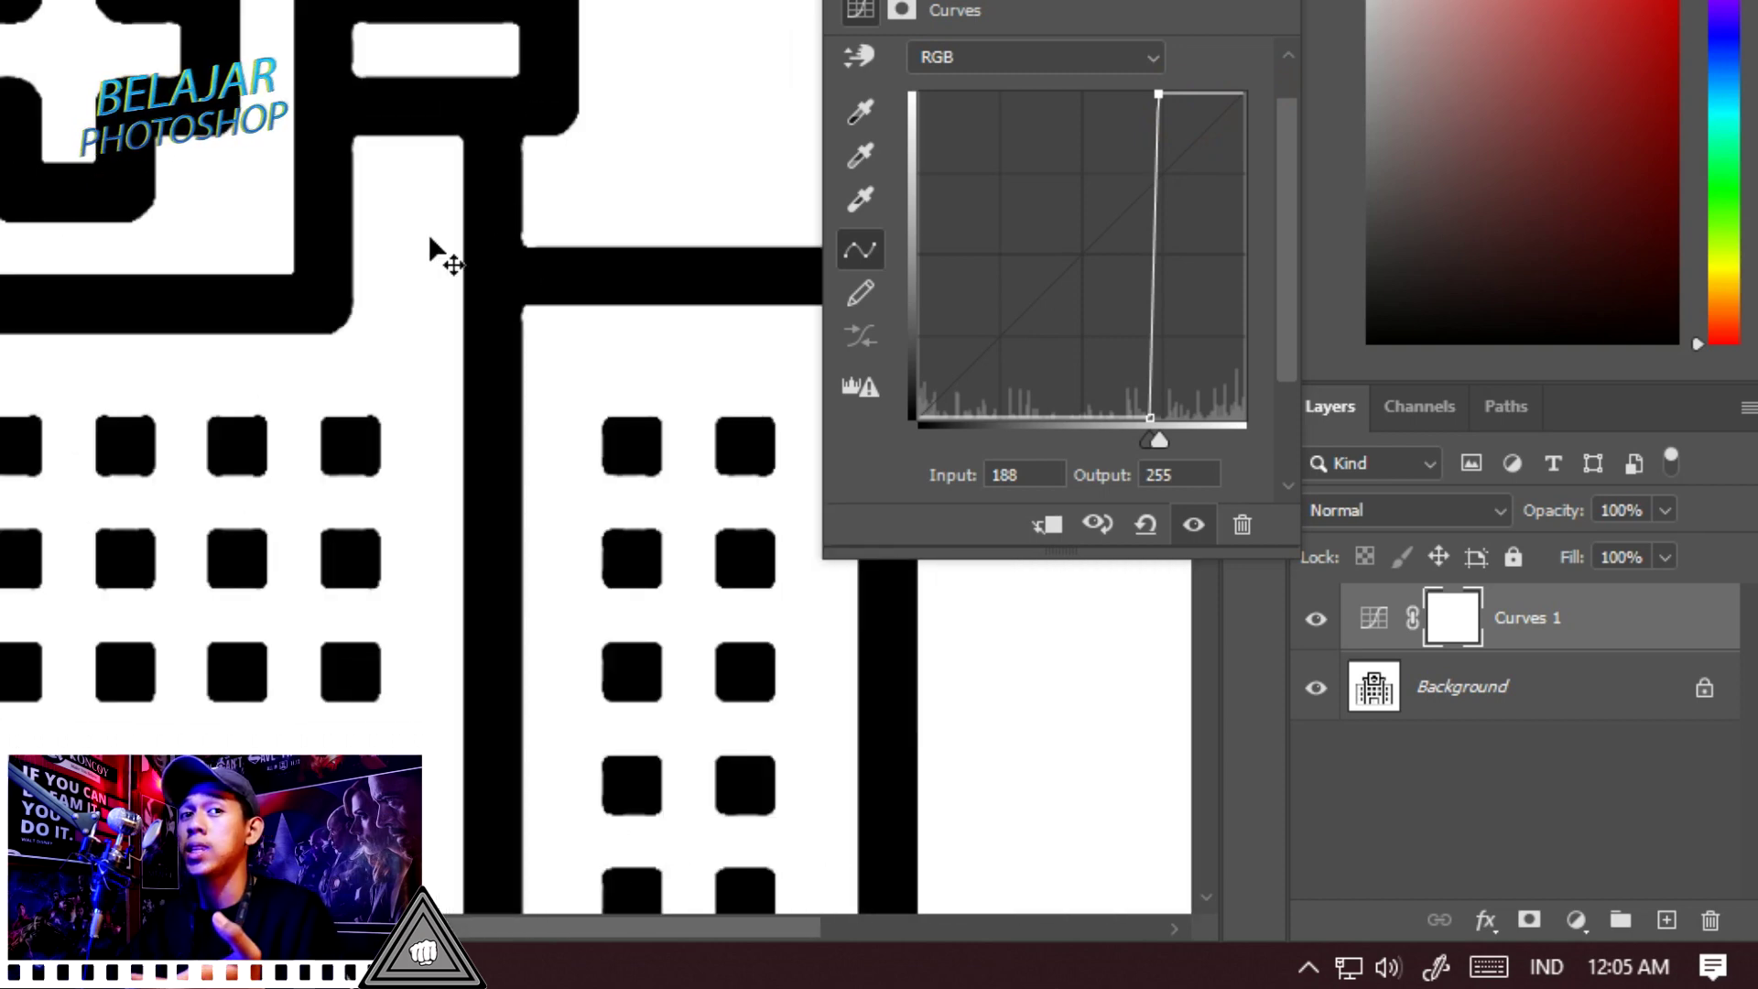
click(1315, 619)
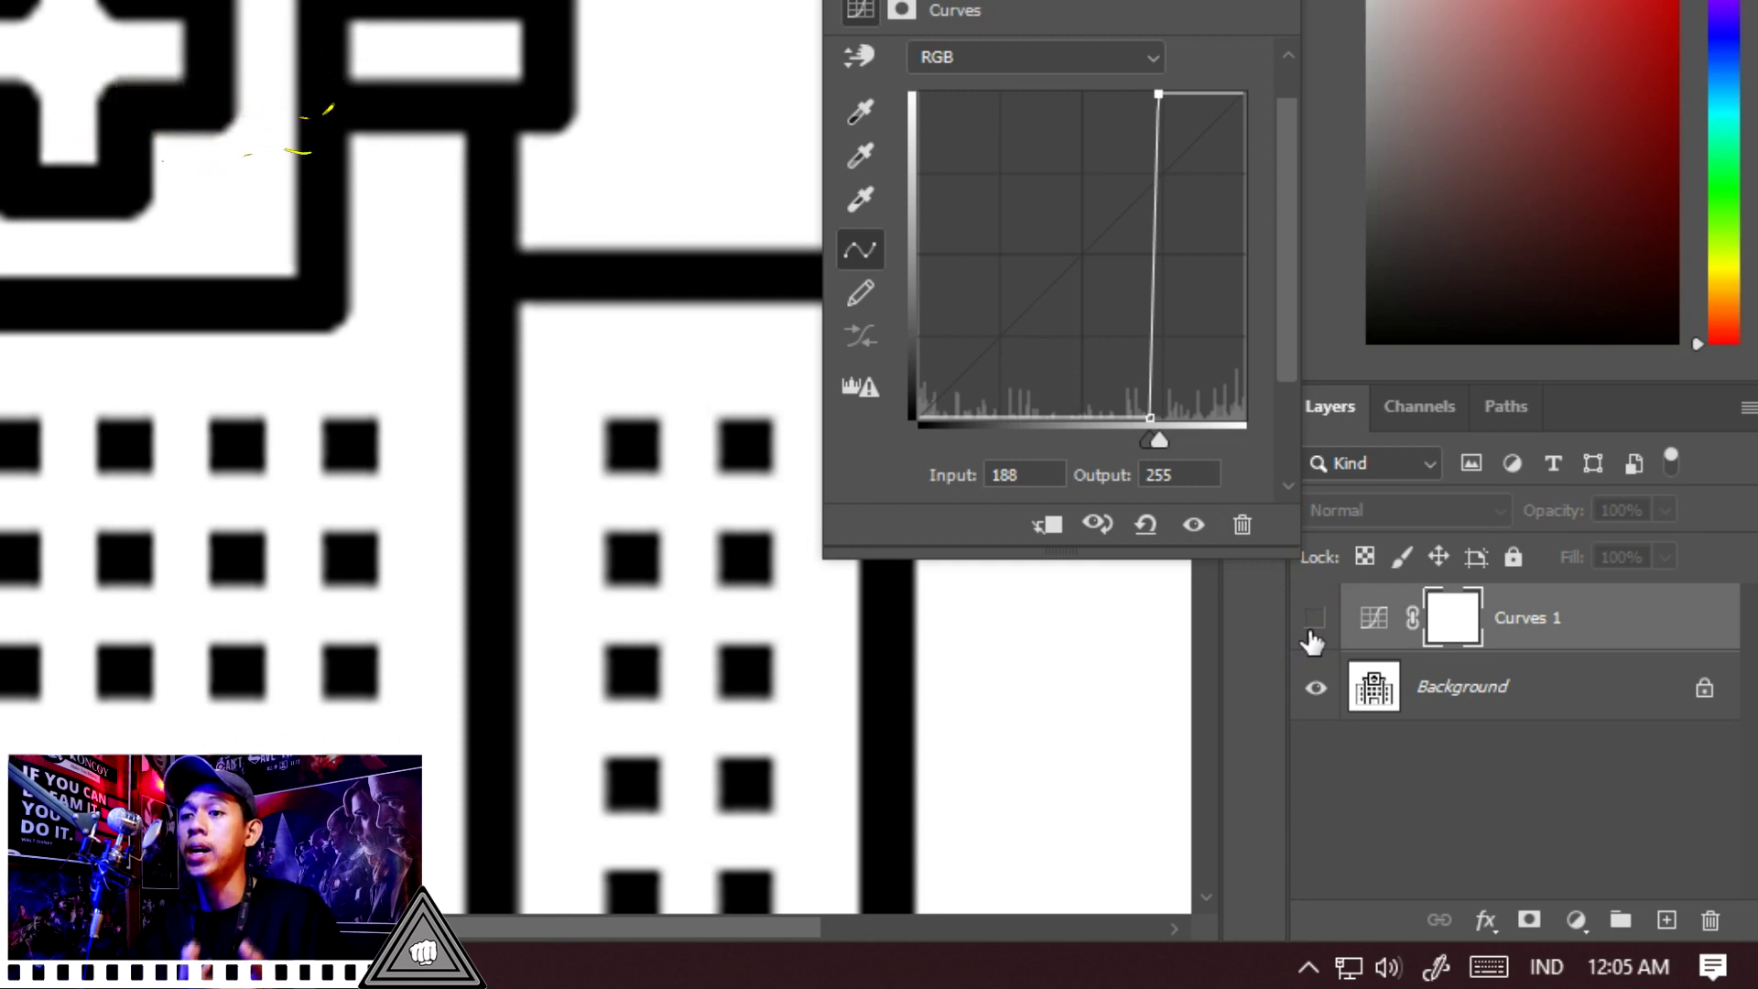
click(1313, 630)
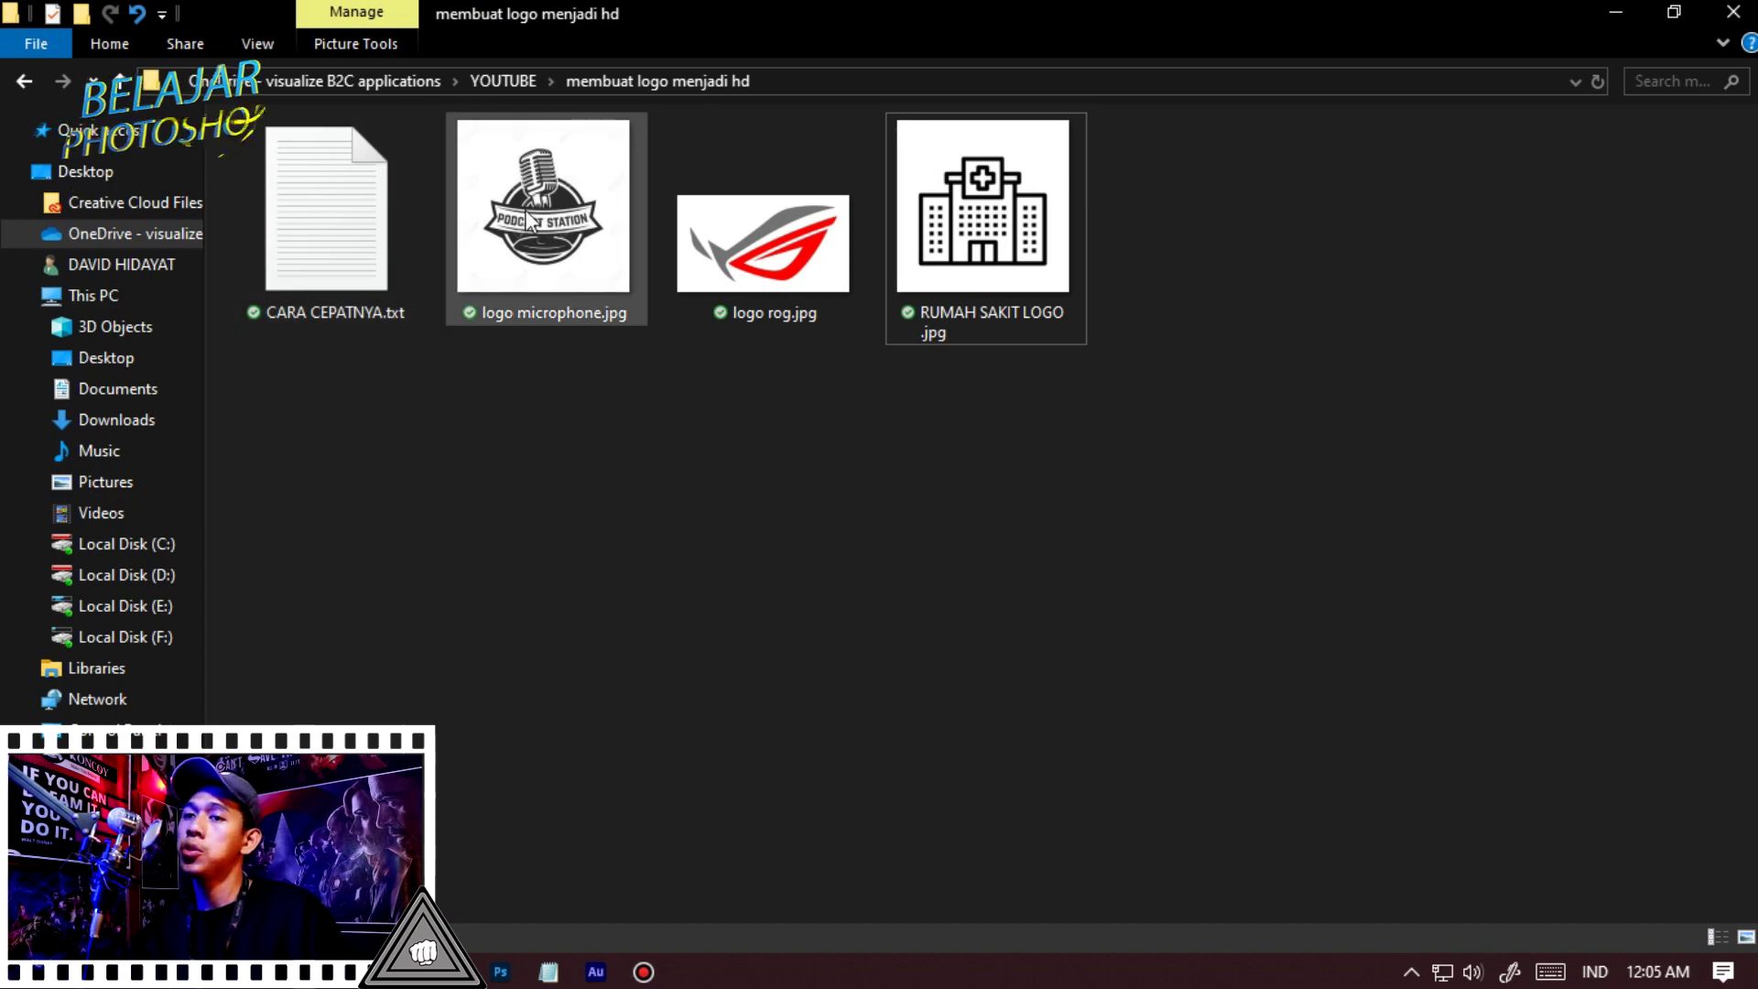
Open logo microphone.jpg from the project folder in Photoshop and check its image size, keeping the original dimensions
drag(536, 224, 472, 555)
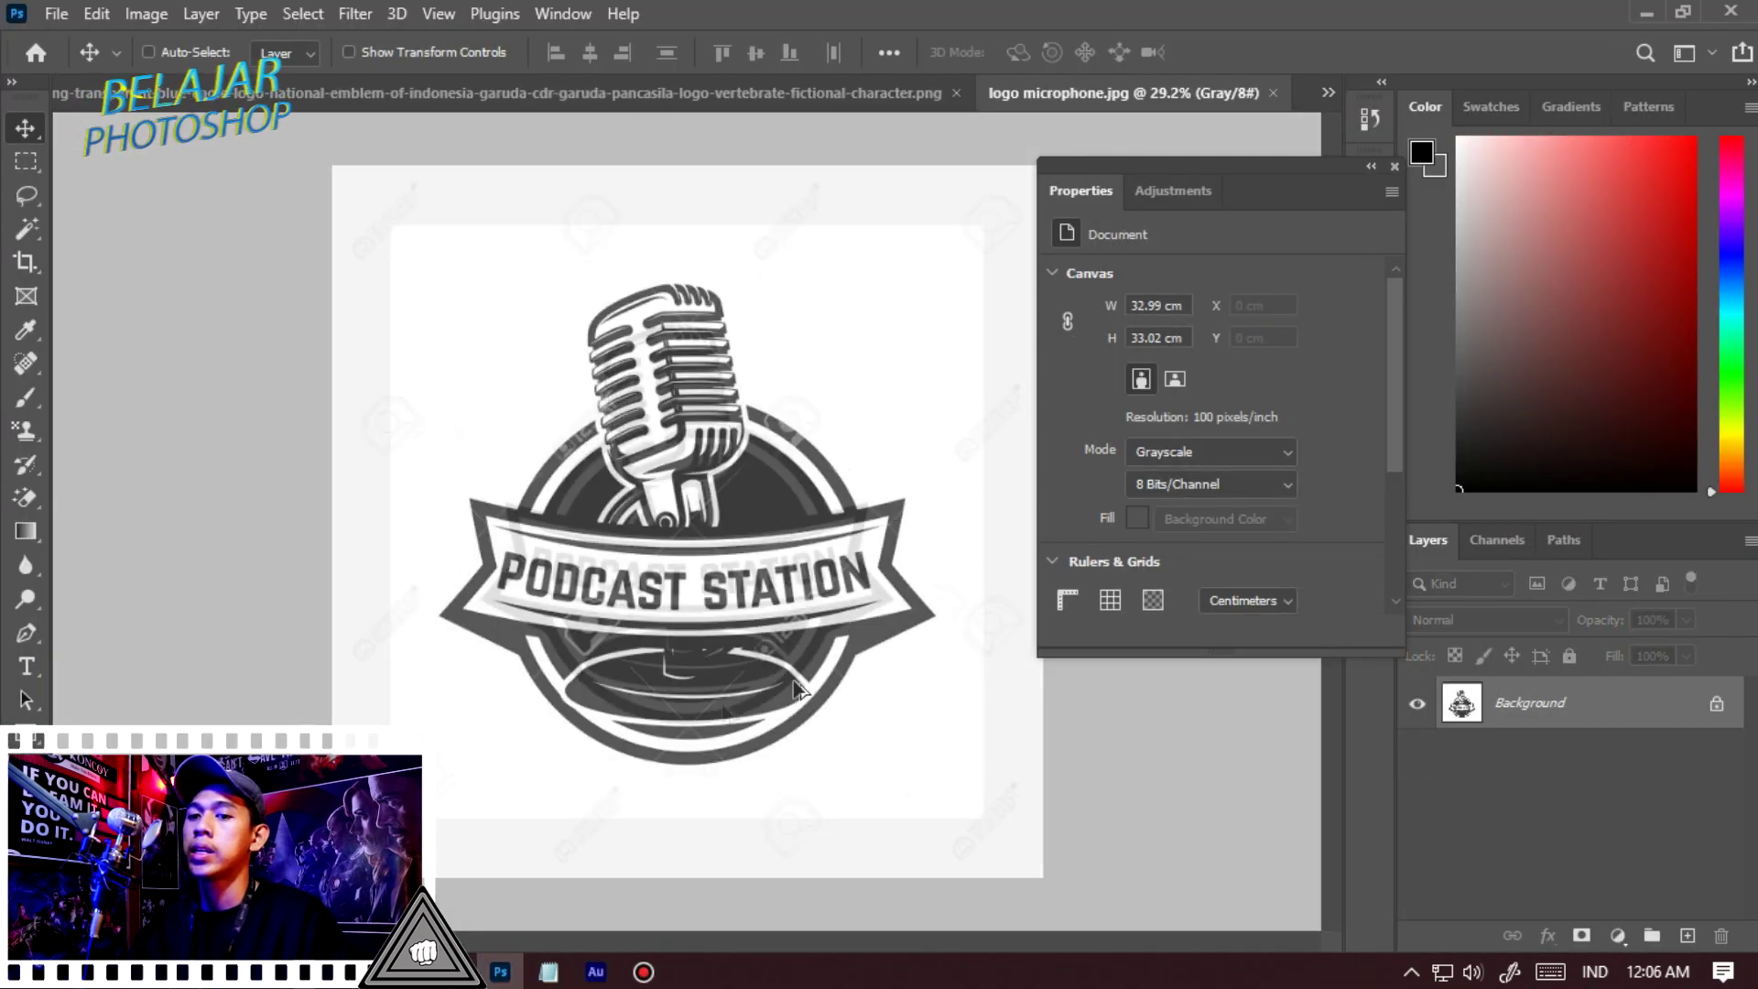
scroll(291, 139, up, 3)
click(157, 15)
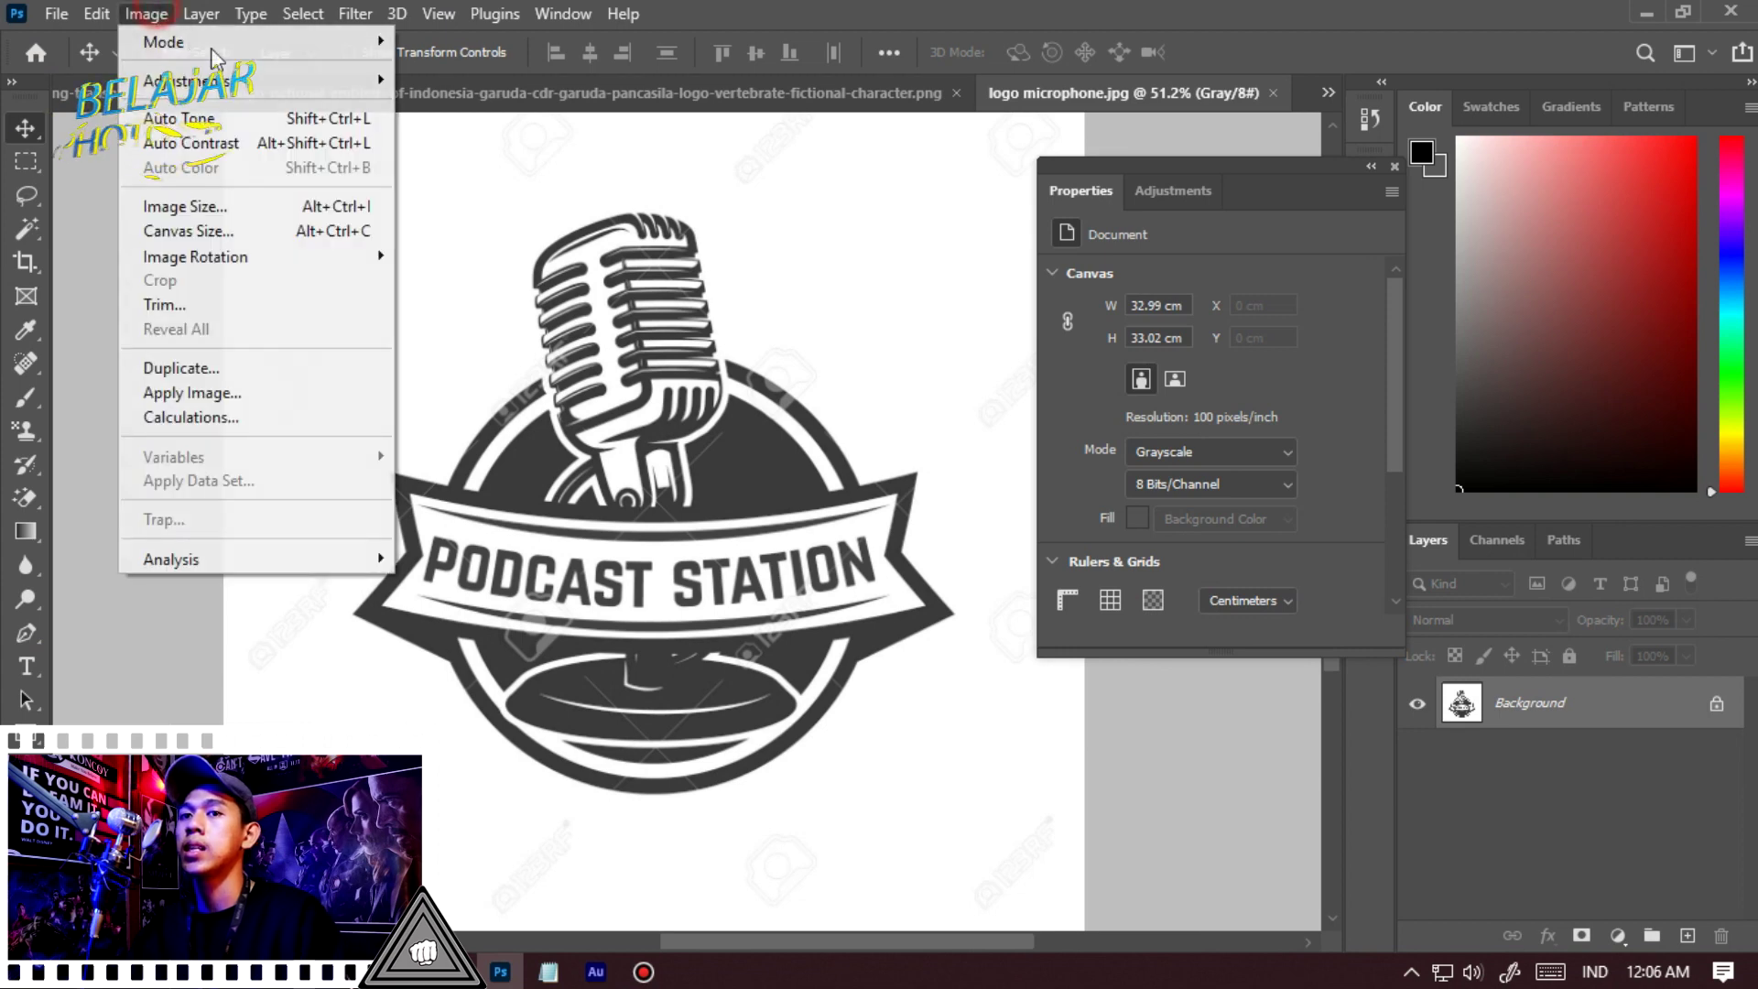
click(287, 211)
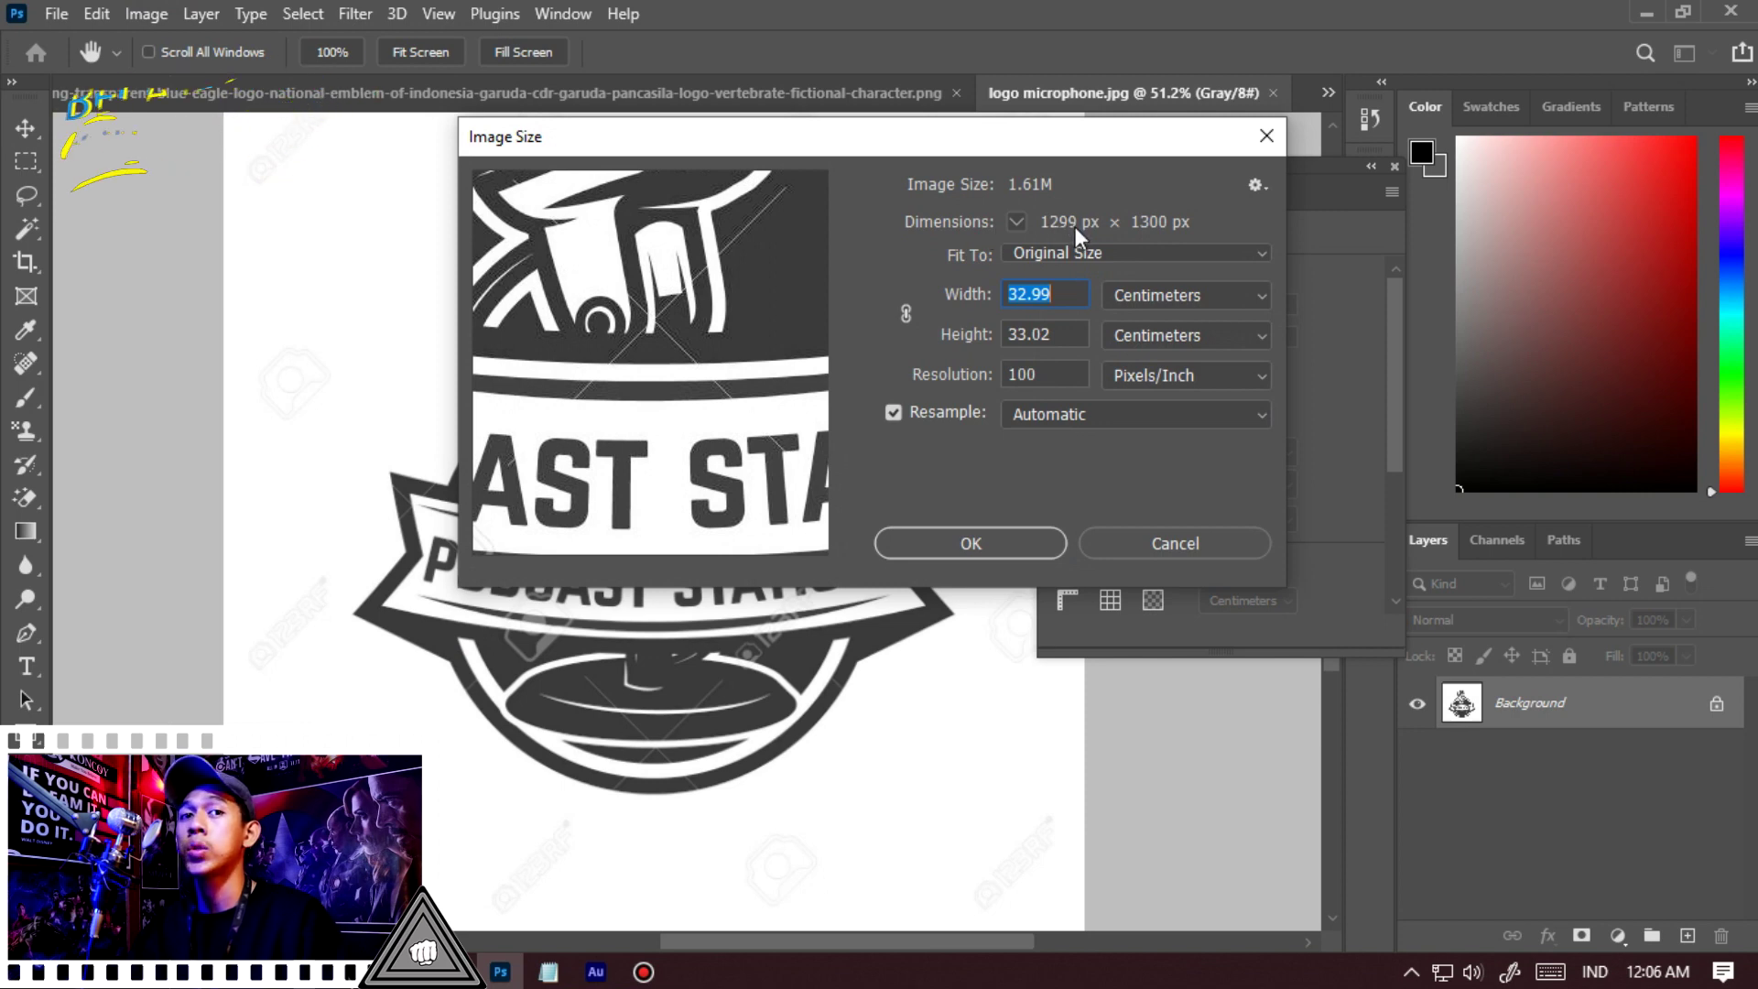
click(1003, 546)
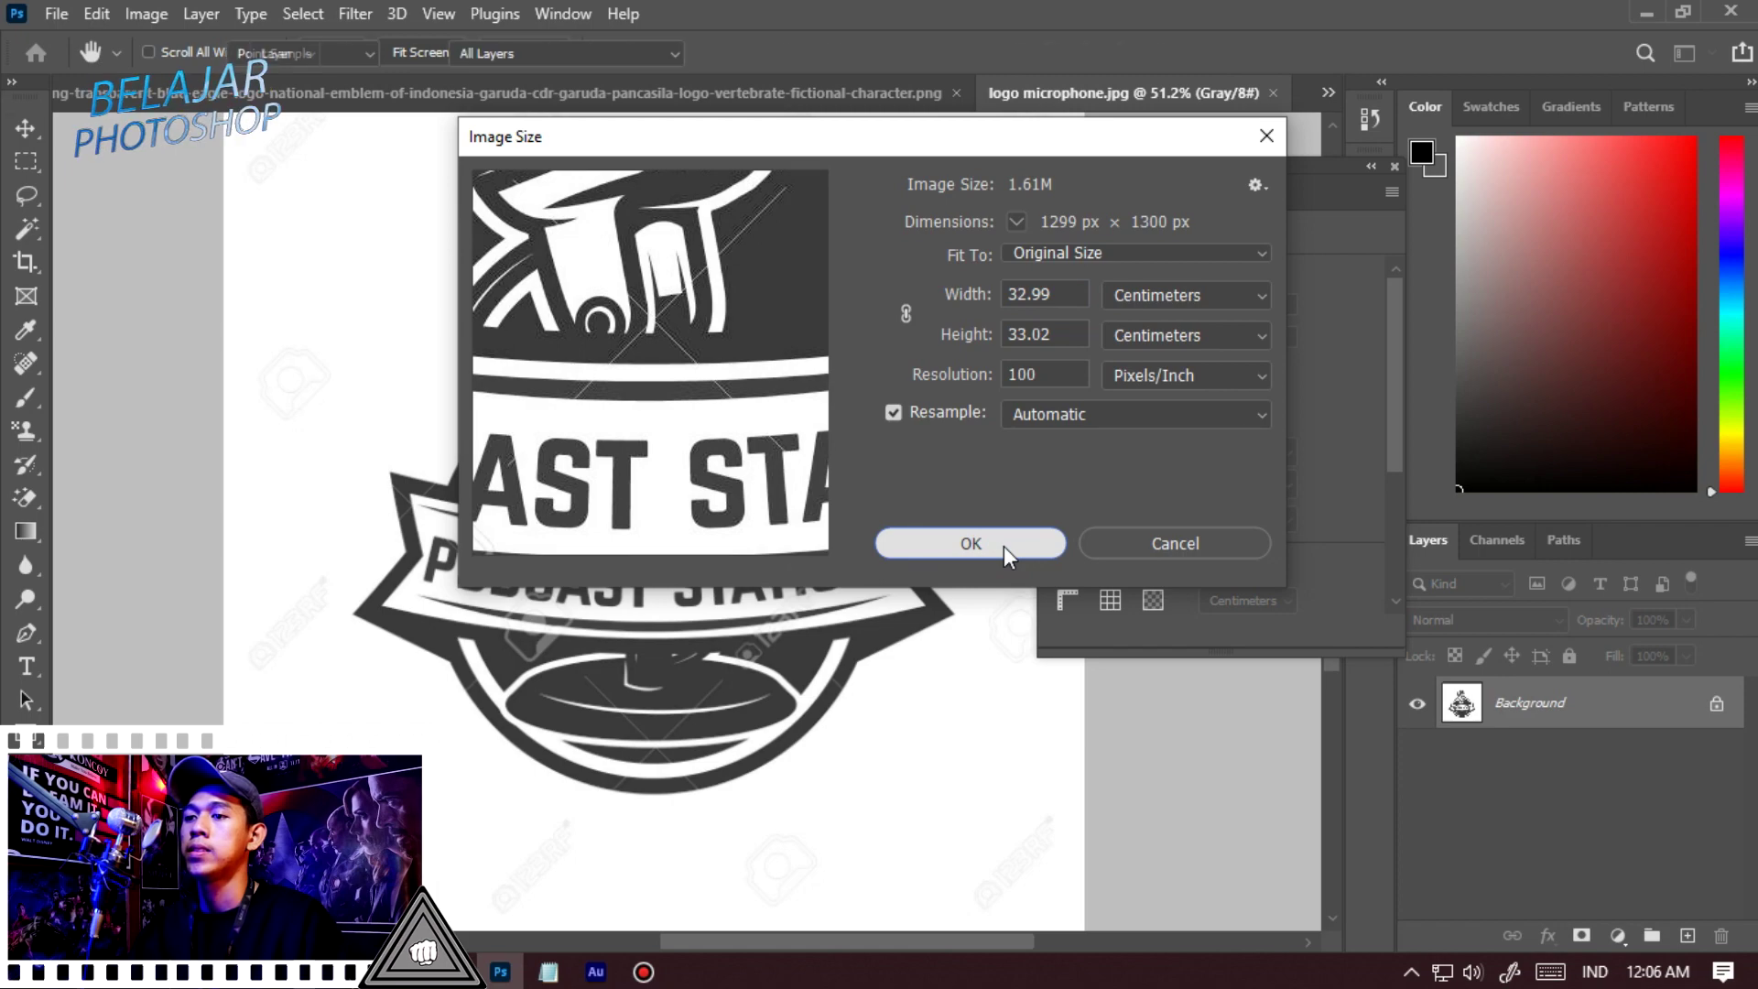
Add a Levels adjustment layer above the microphone logo's Background layer
scroll(821, 553, down, 2)
scroll(815, 549, up, 3)
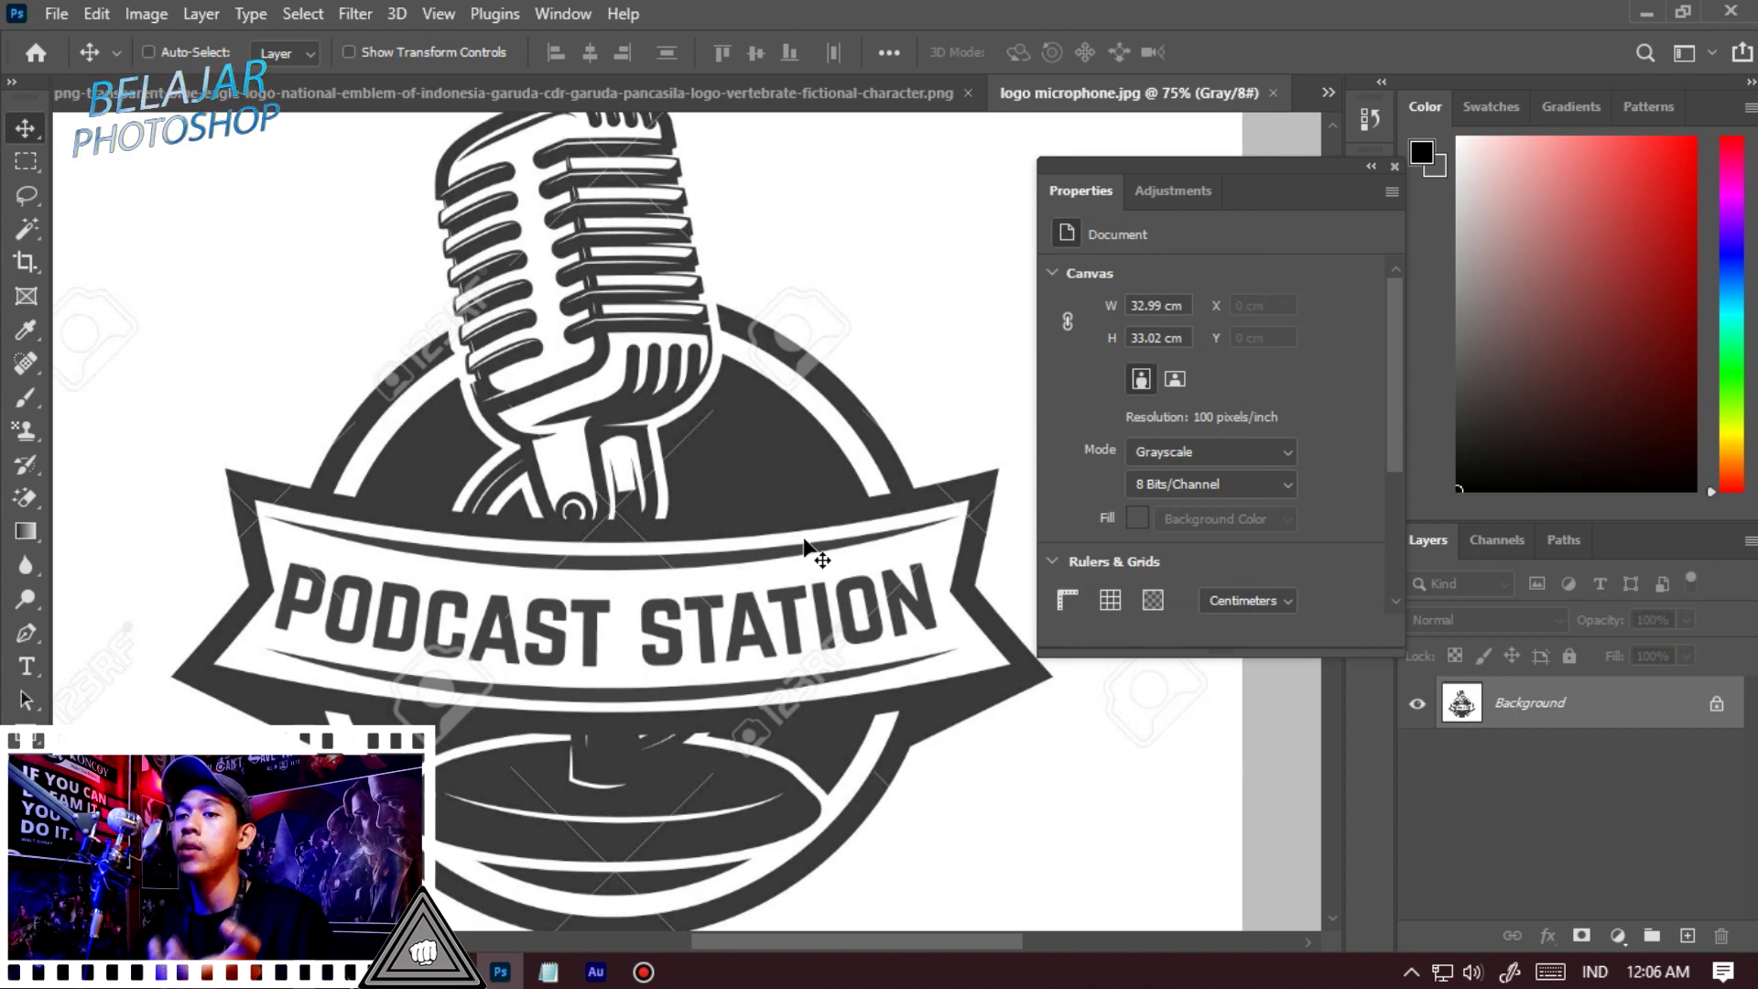
scroll(761, 682, down, 2)
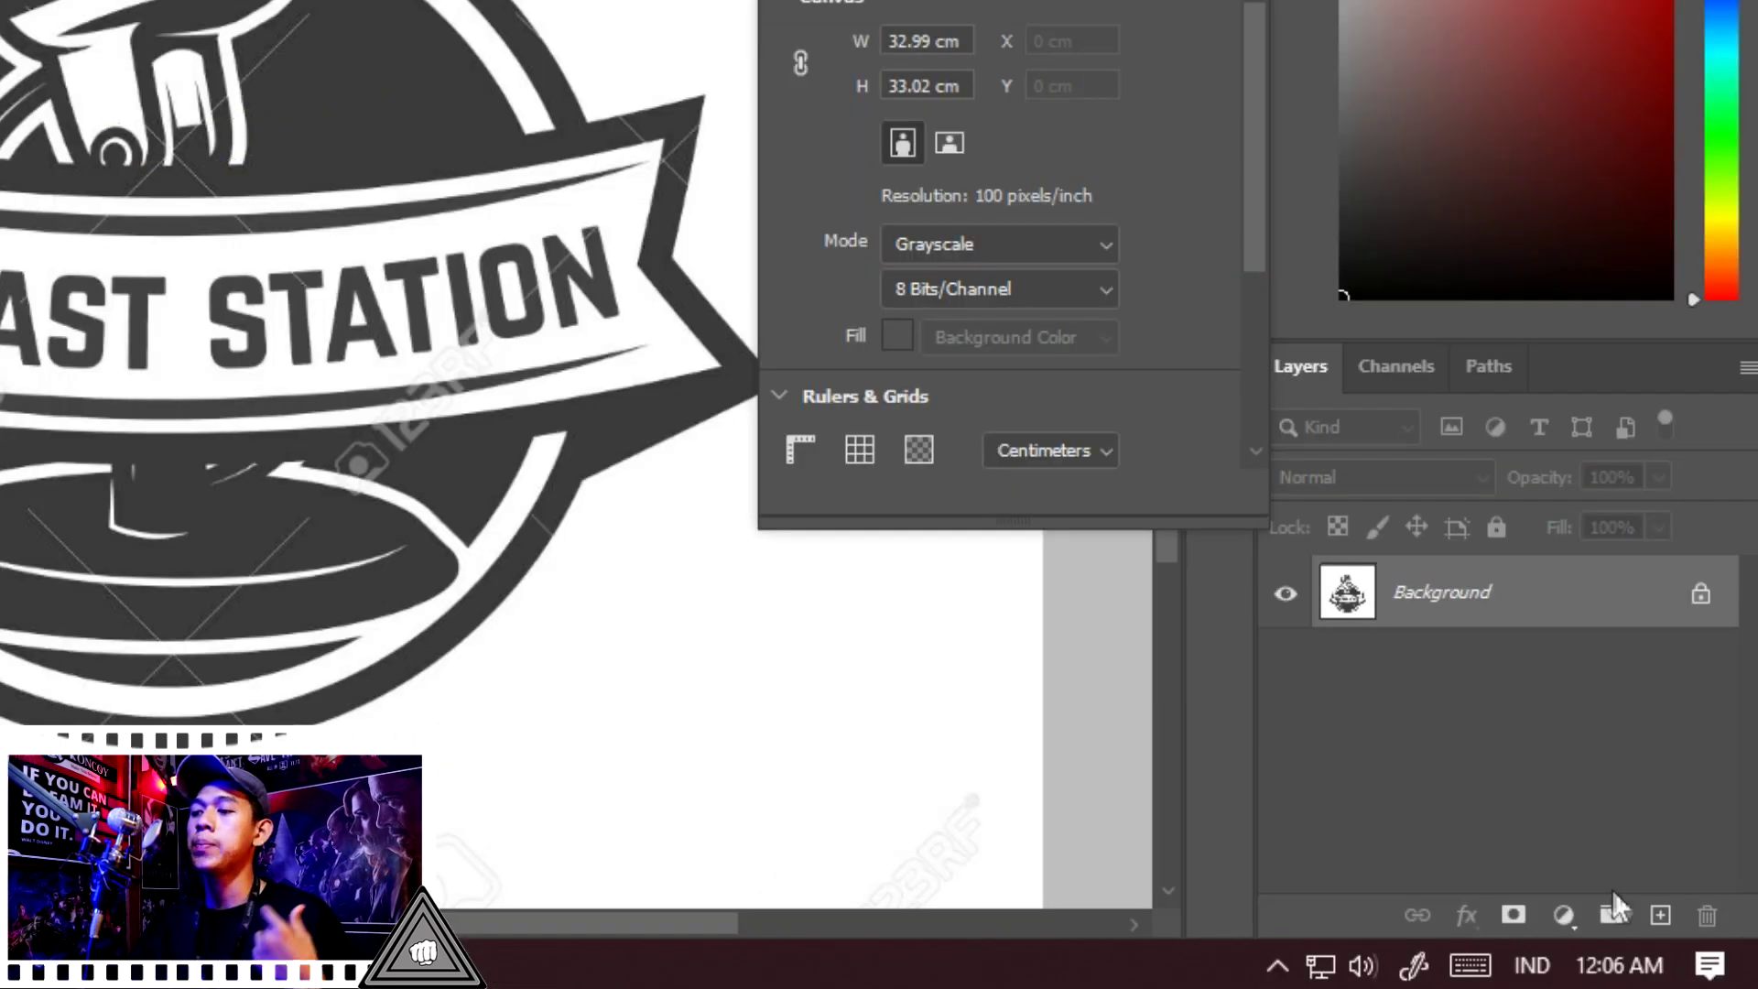
click(1616, 935)
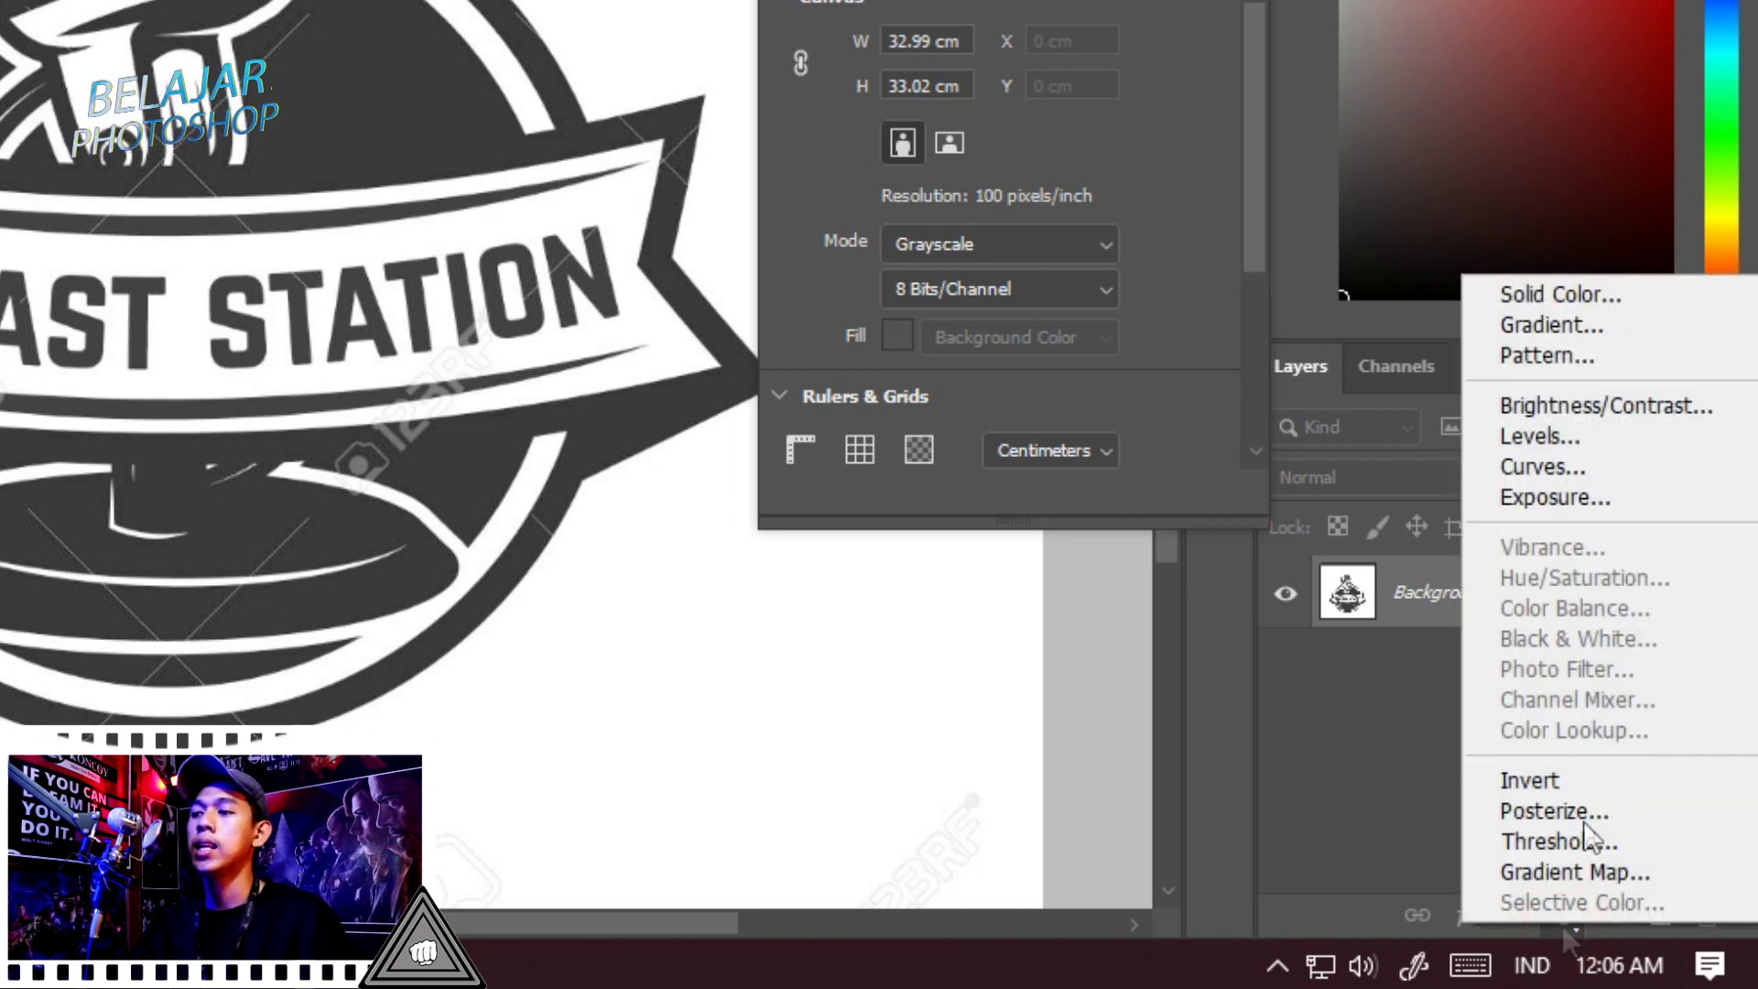
click(1613, 434)
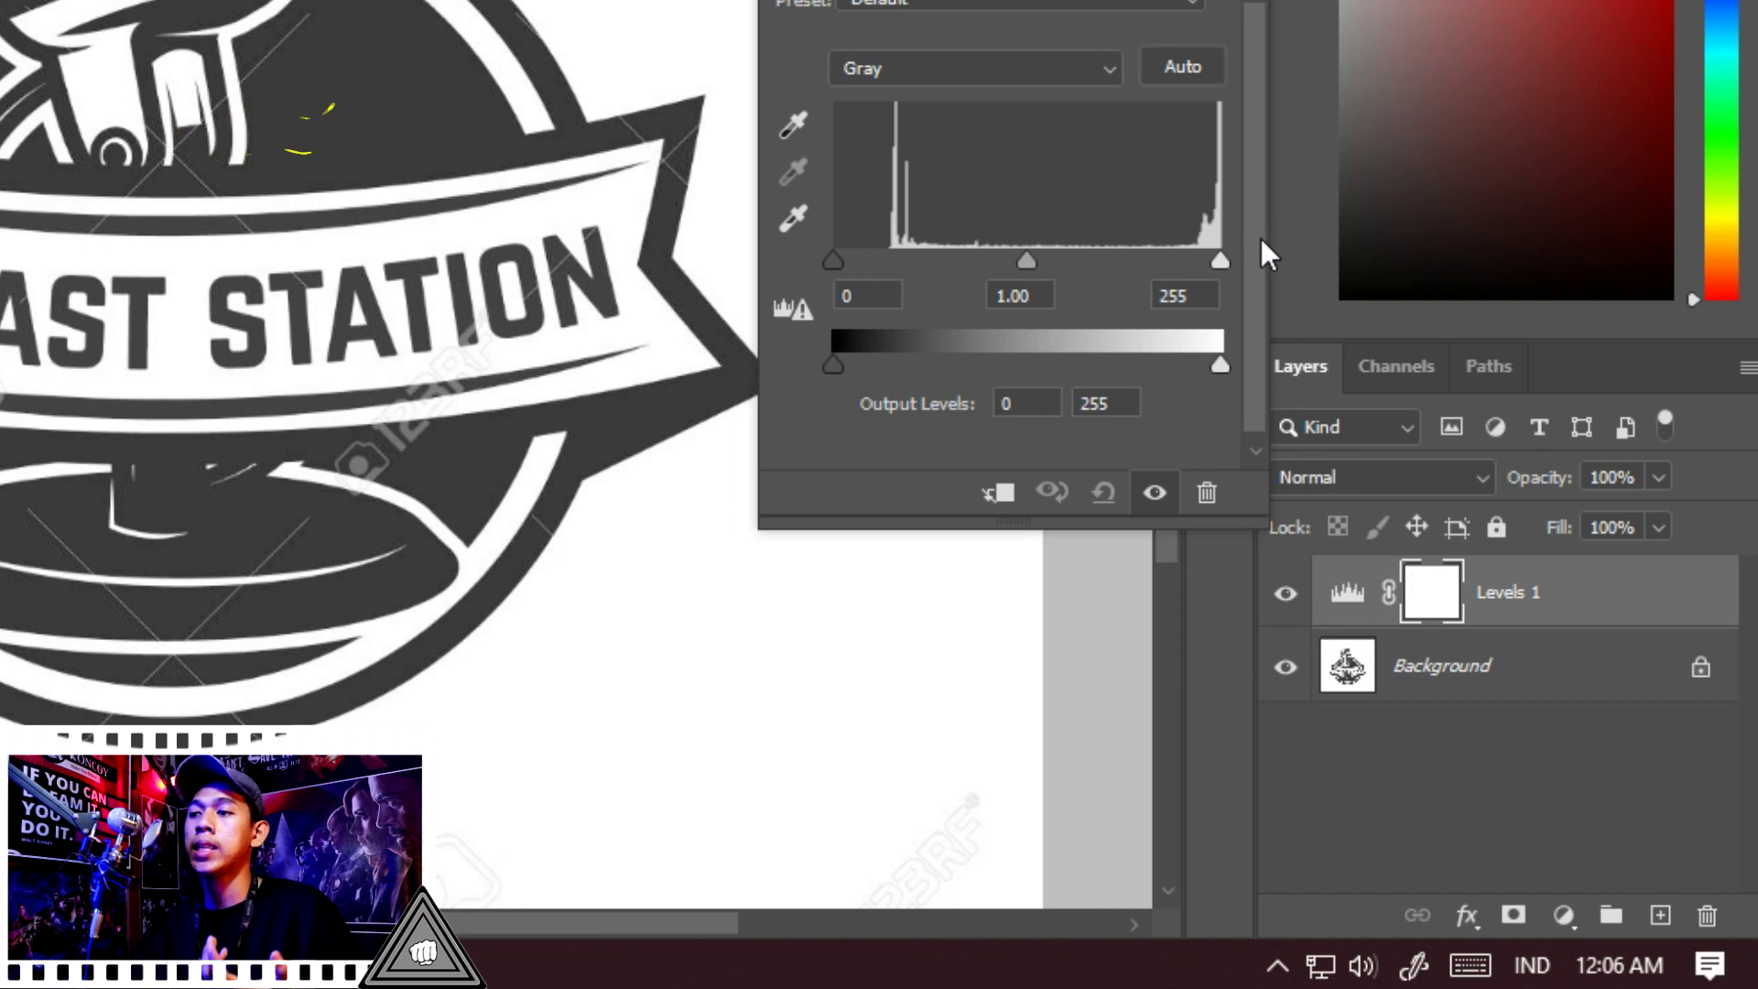
Set the Levels white input to 176 and the midtone value to 0.01 for the microphone logo
drag(1223, 258, 1085, 241)
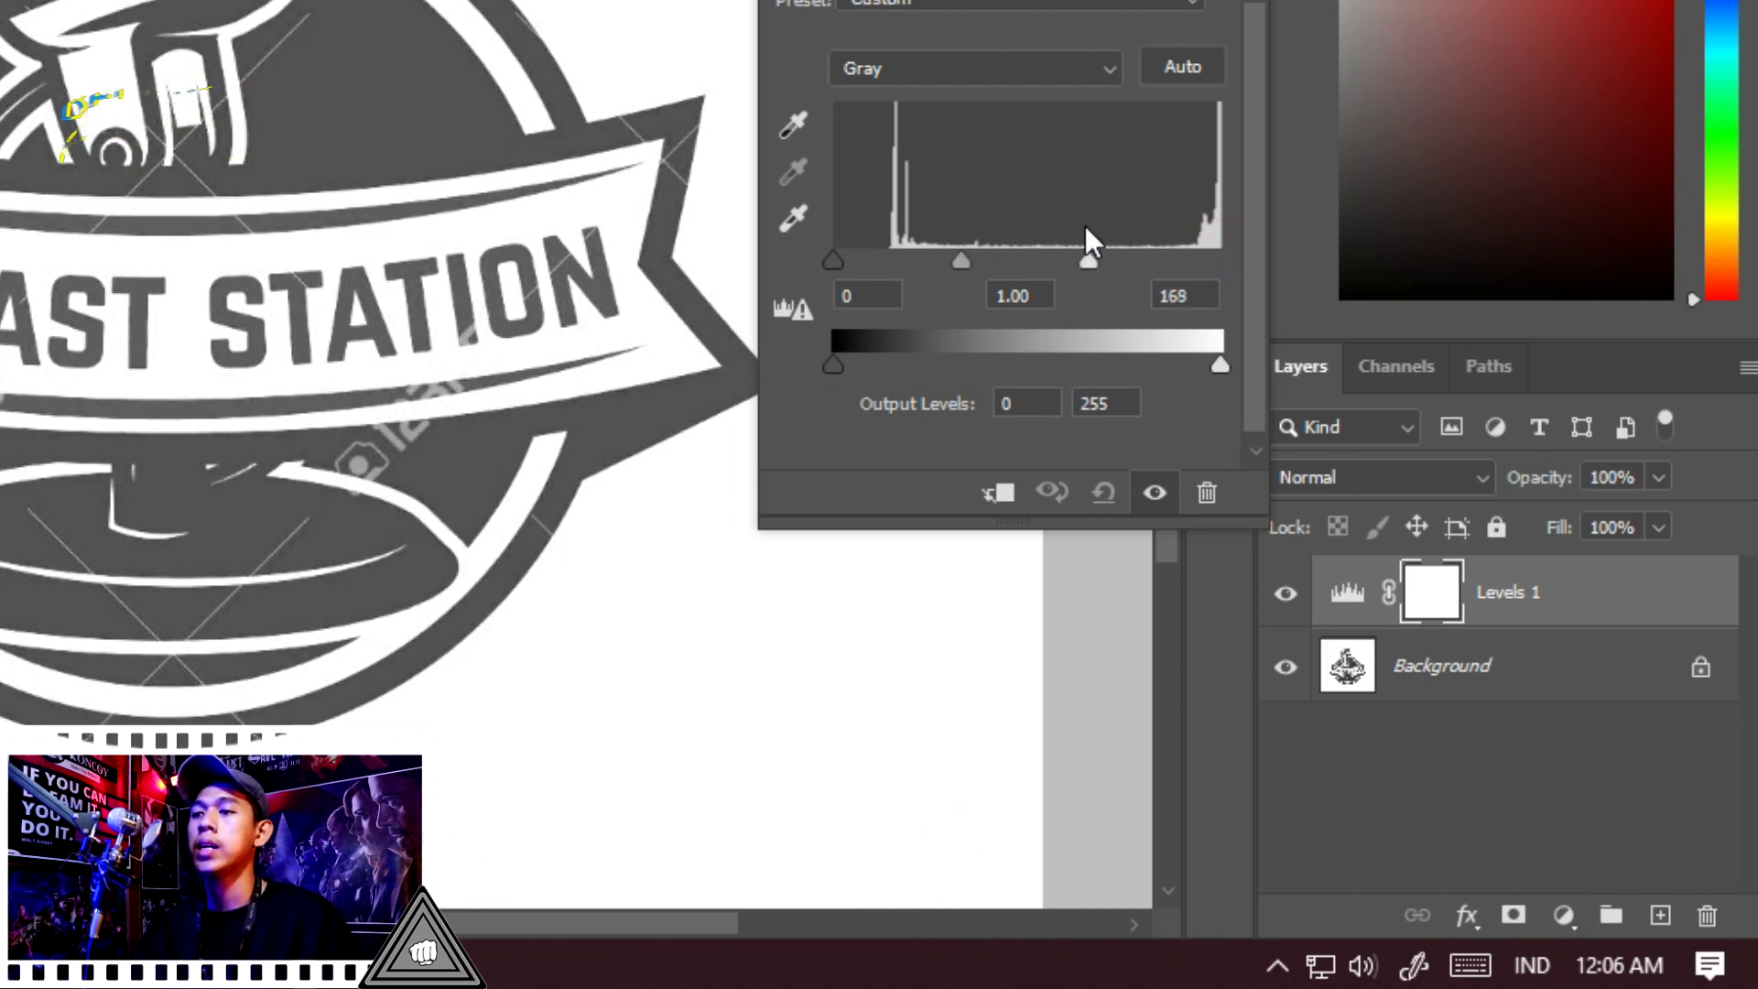
mouse_move(1081, 260)
mouse_down()
mouse_move(1049, 255)
mouse_move(1101, 261)
mouse_up()
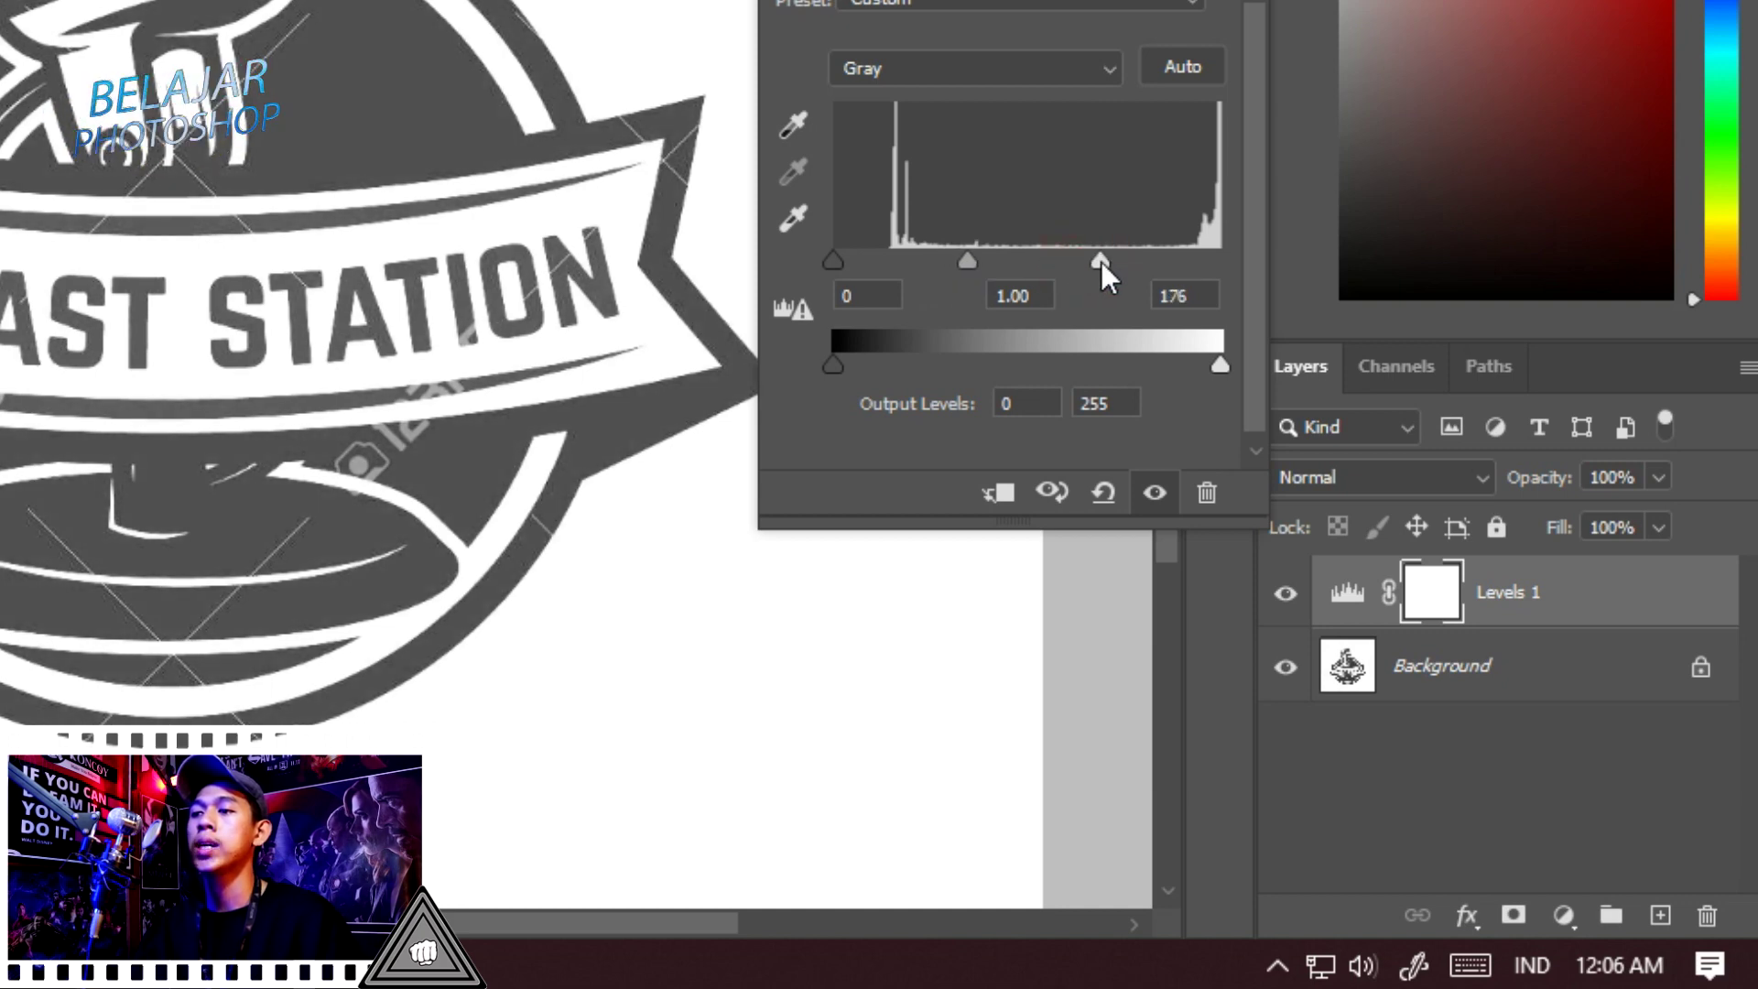
drag(975, 262, 1035, 261)
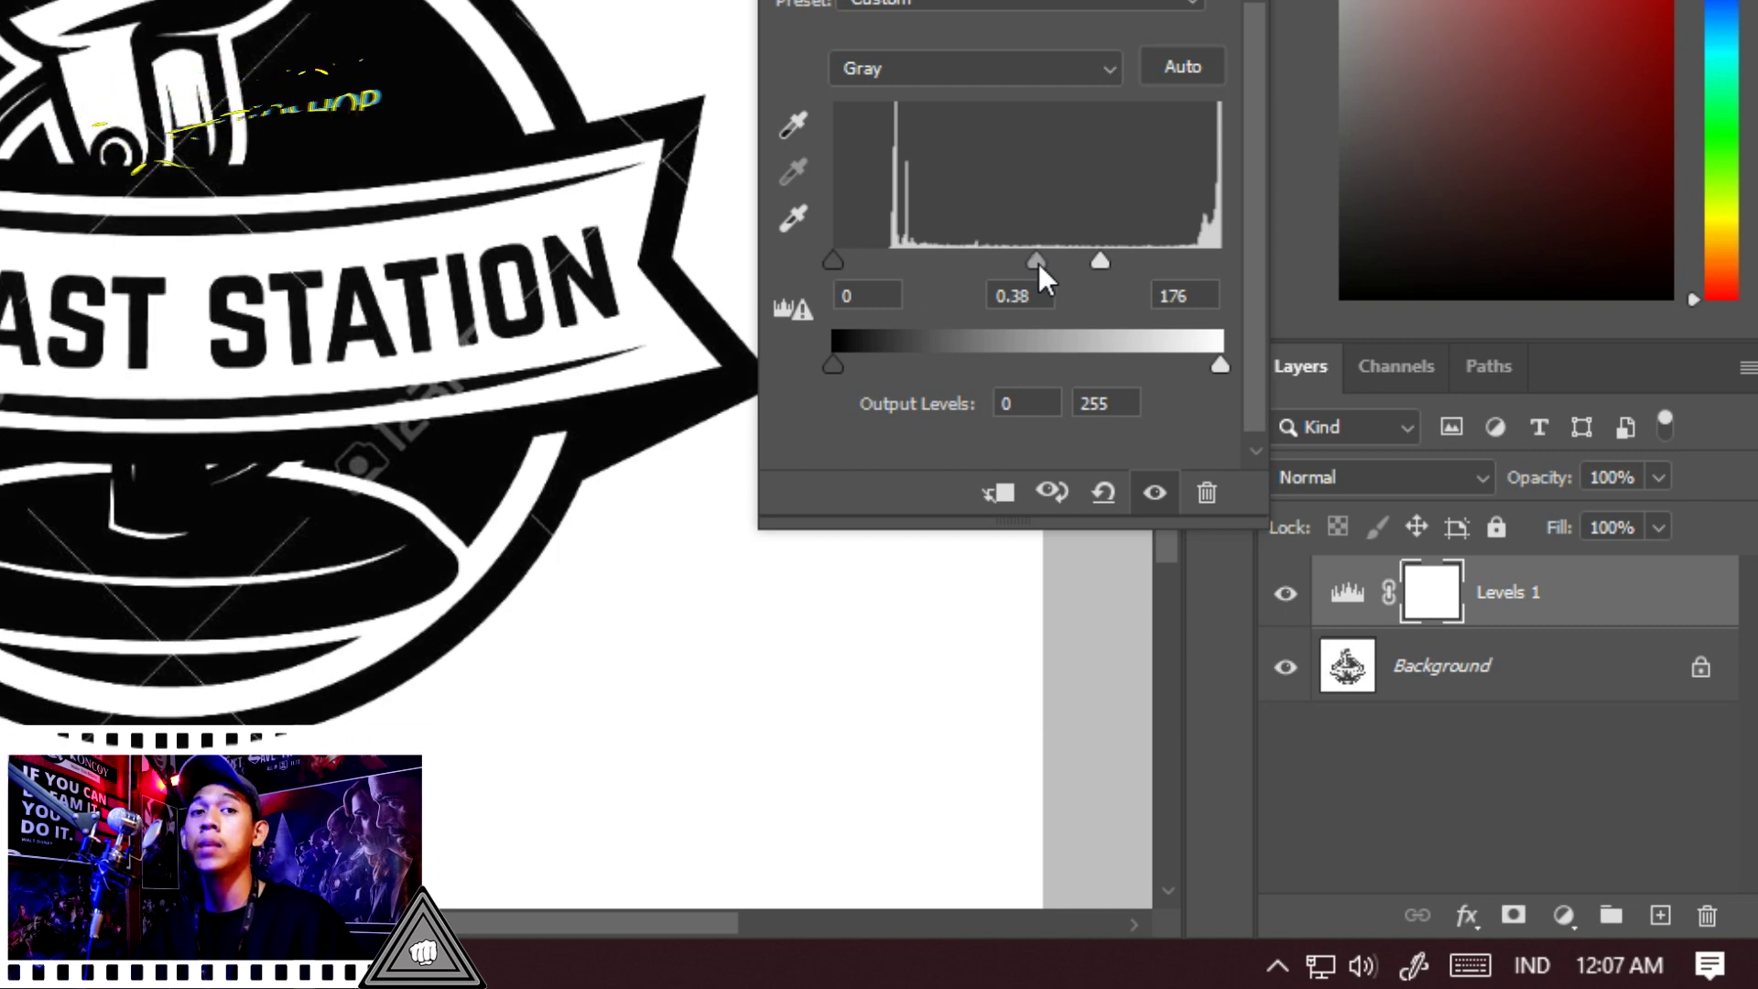
drag(1039, 262, 1099, 266)
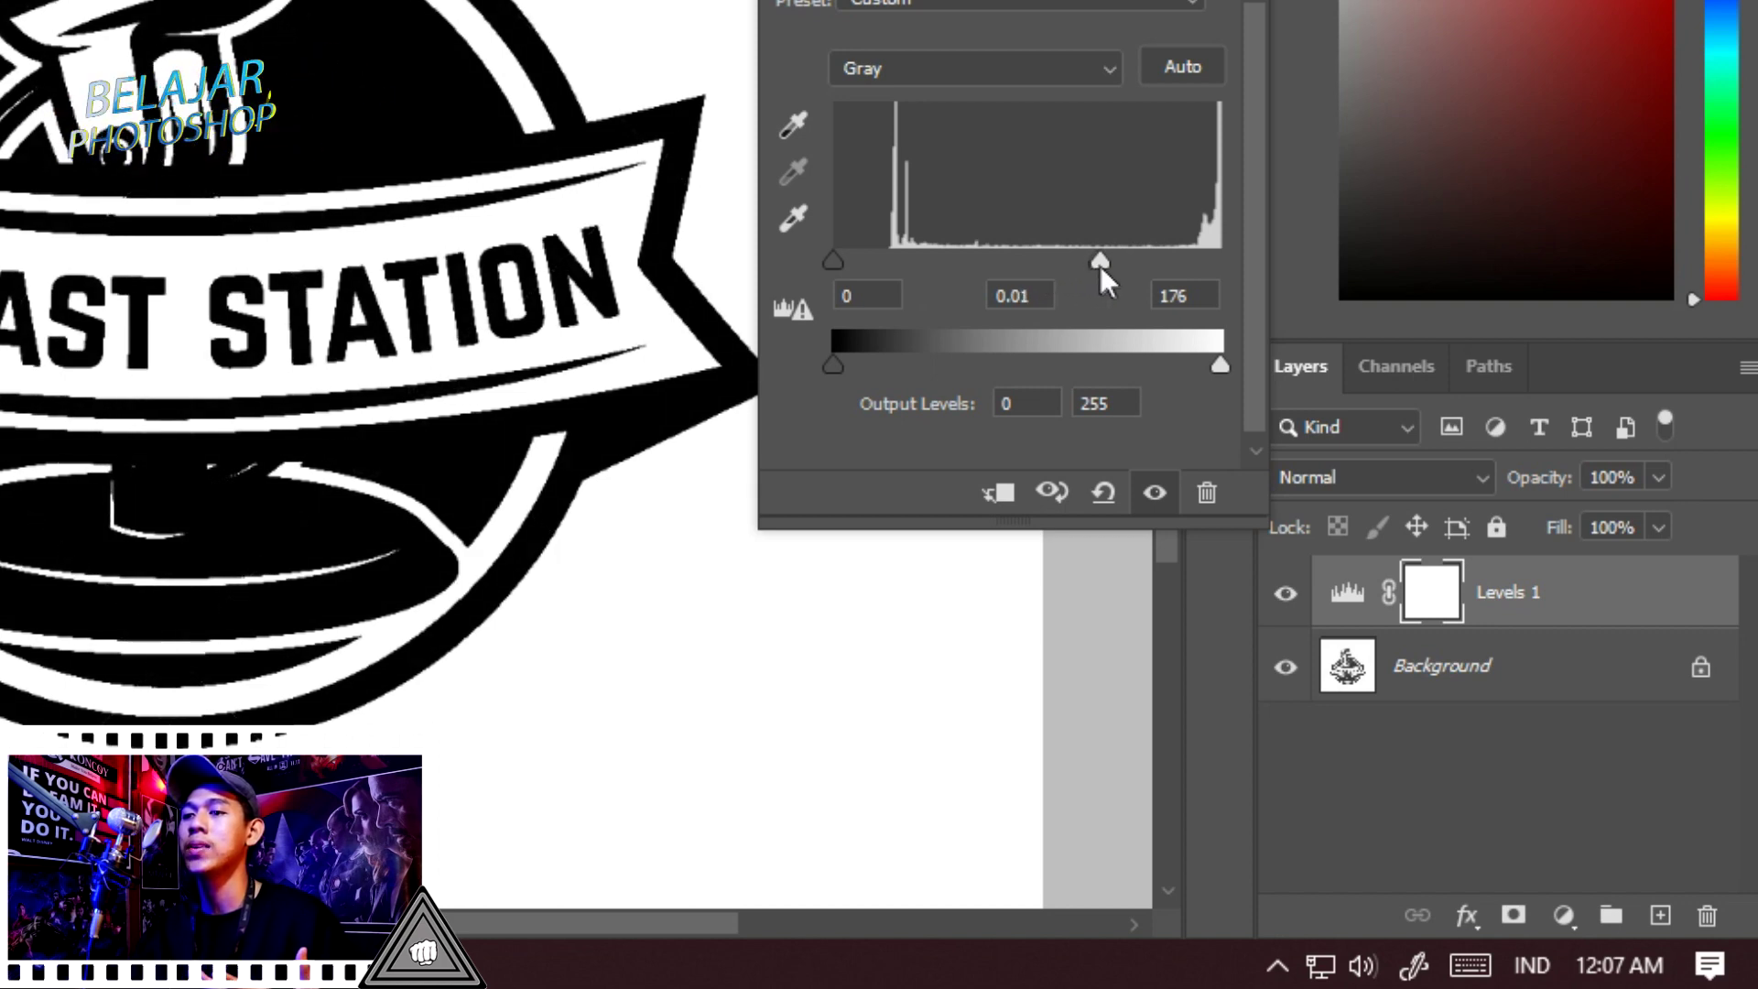
Set the Levels black input to 153 for the microphone logo and compare the image with the Levels layer hidden and shown
drag(877, 267, 1073, 268)
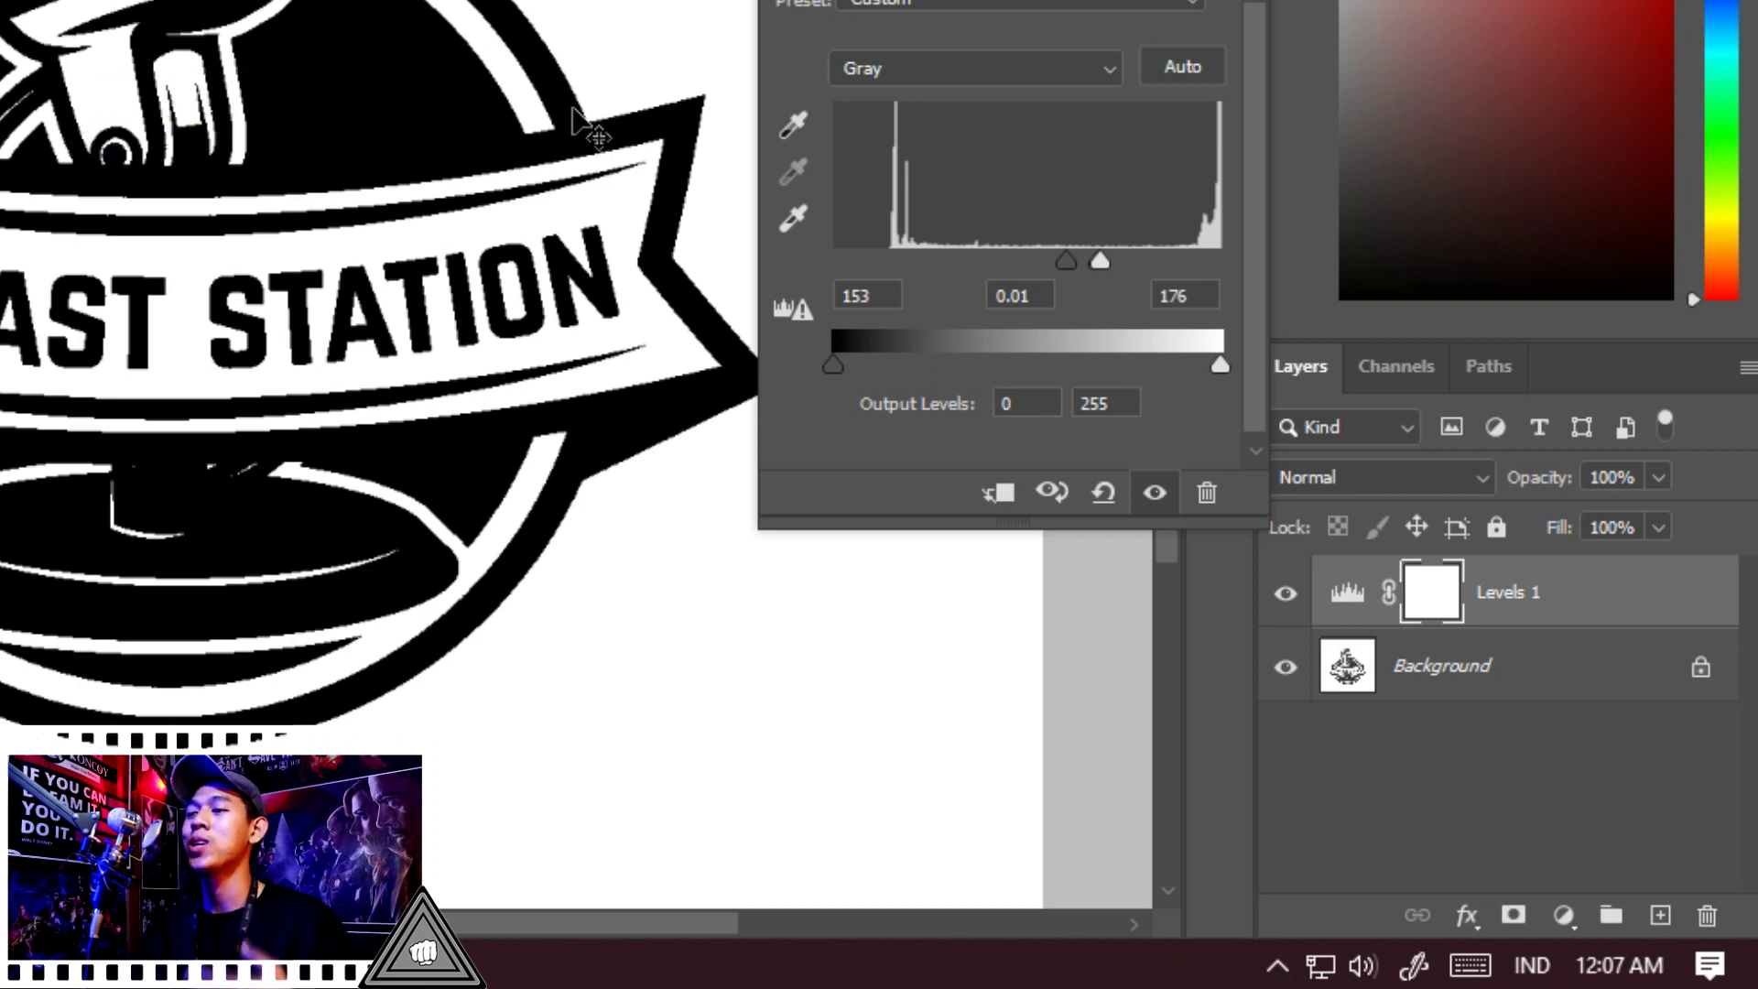
click(1285, 595)
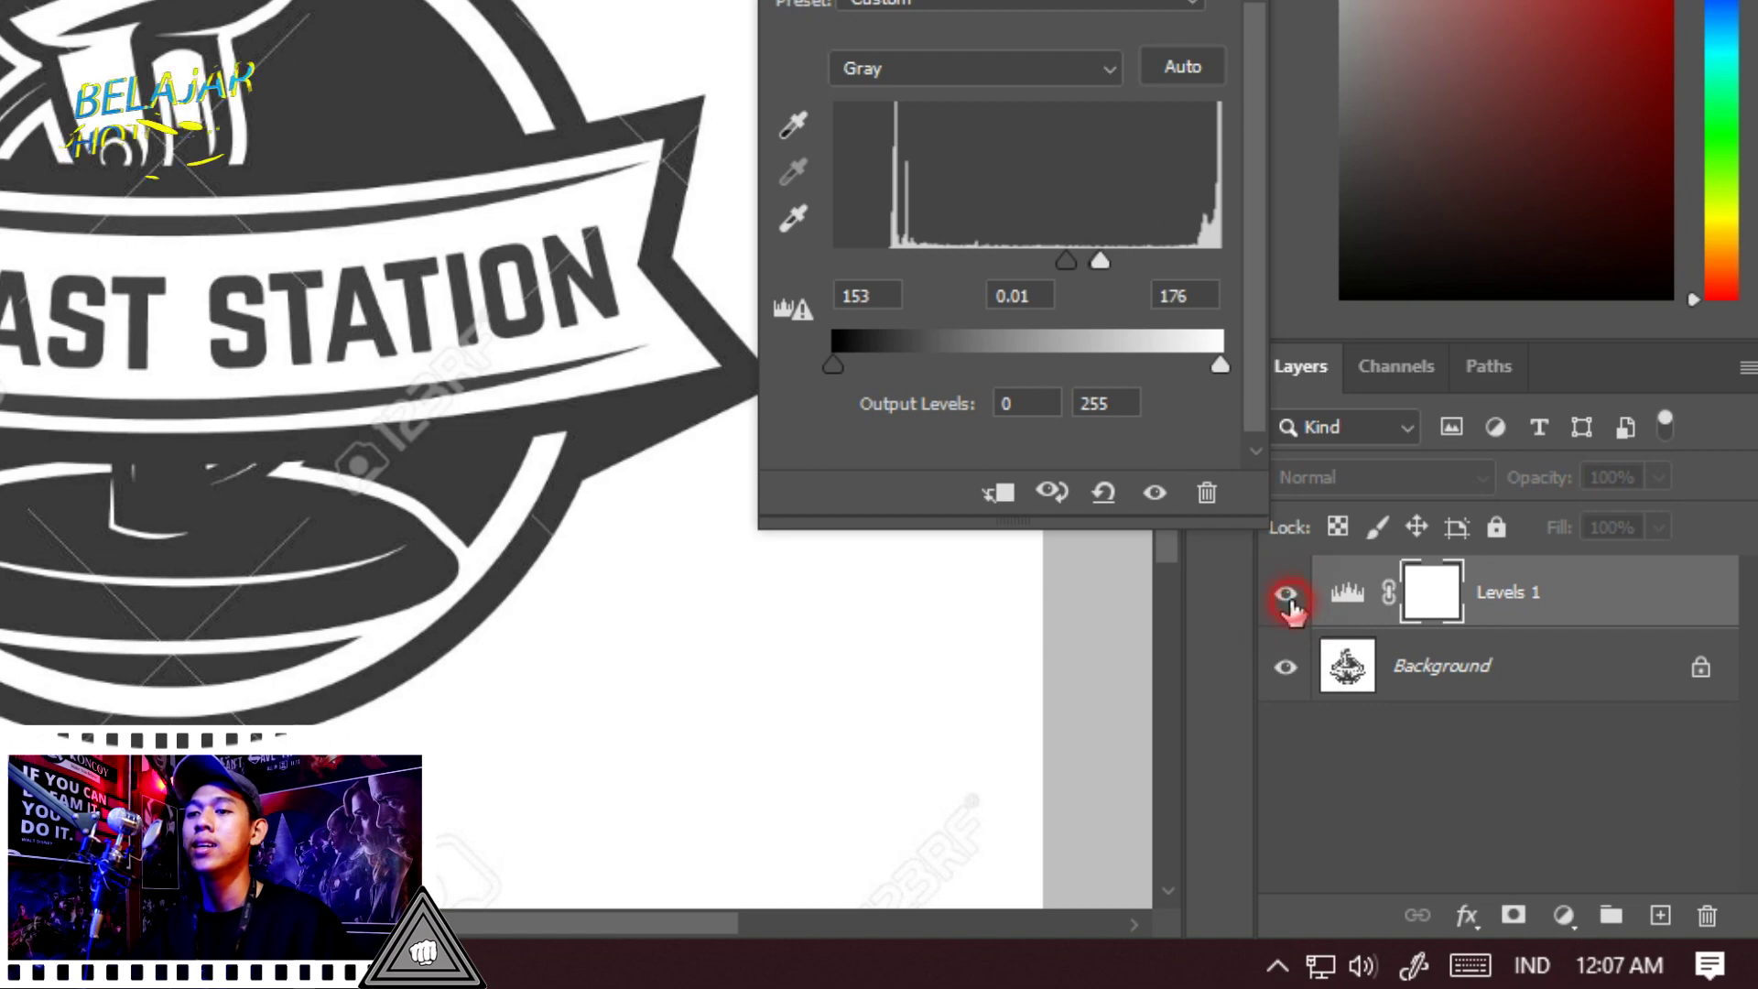
click(1285, 596)
Examine the microphone logo's banner and ring edges up close with the Levels layer shown and hidden
scroll(733, 561, up, 10)
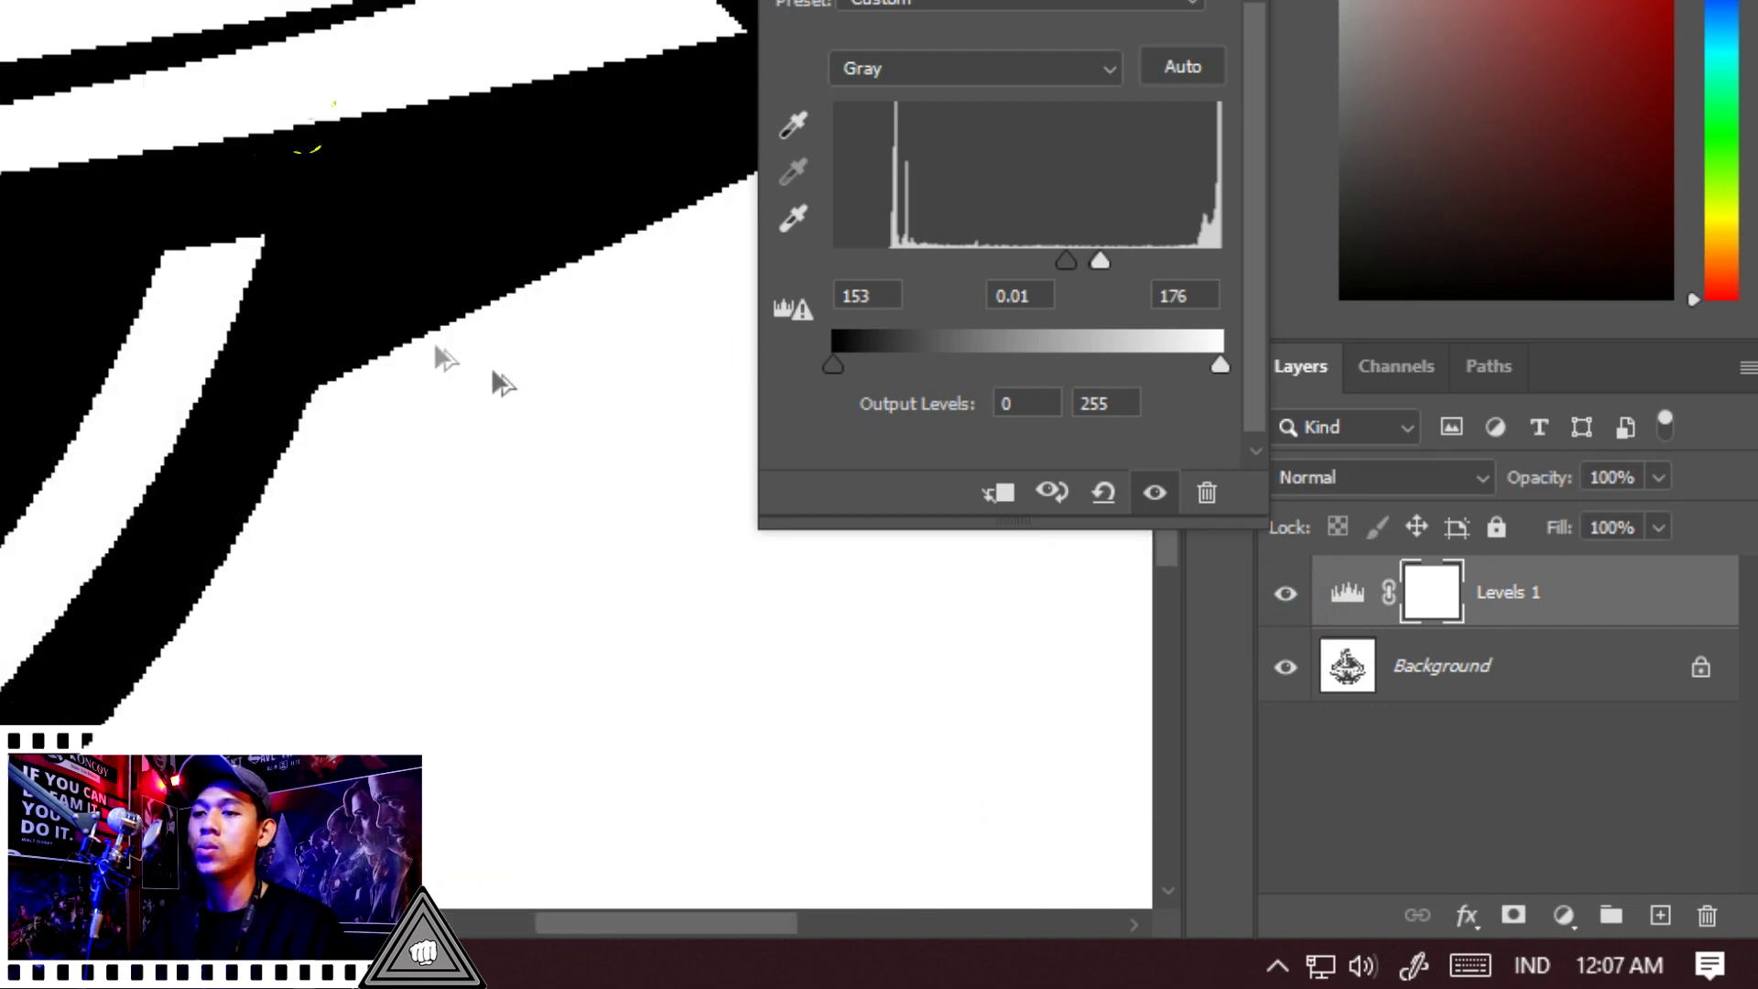
scroll(251, 351, down, 5)
scroll(90, 326, up, 5)
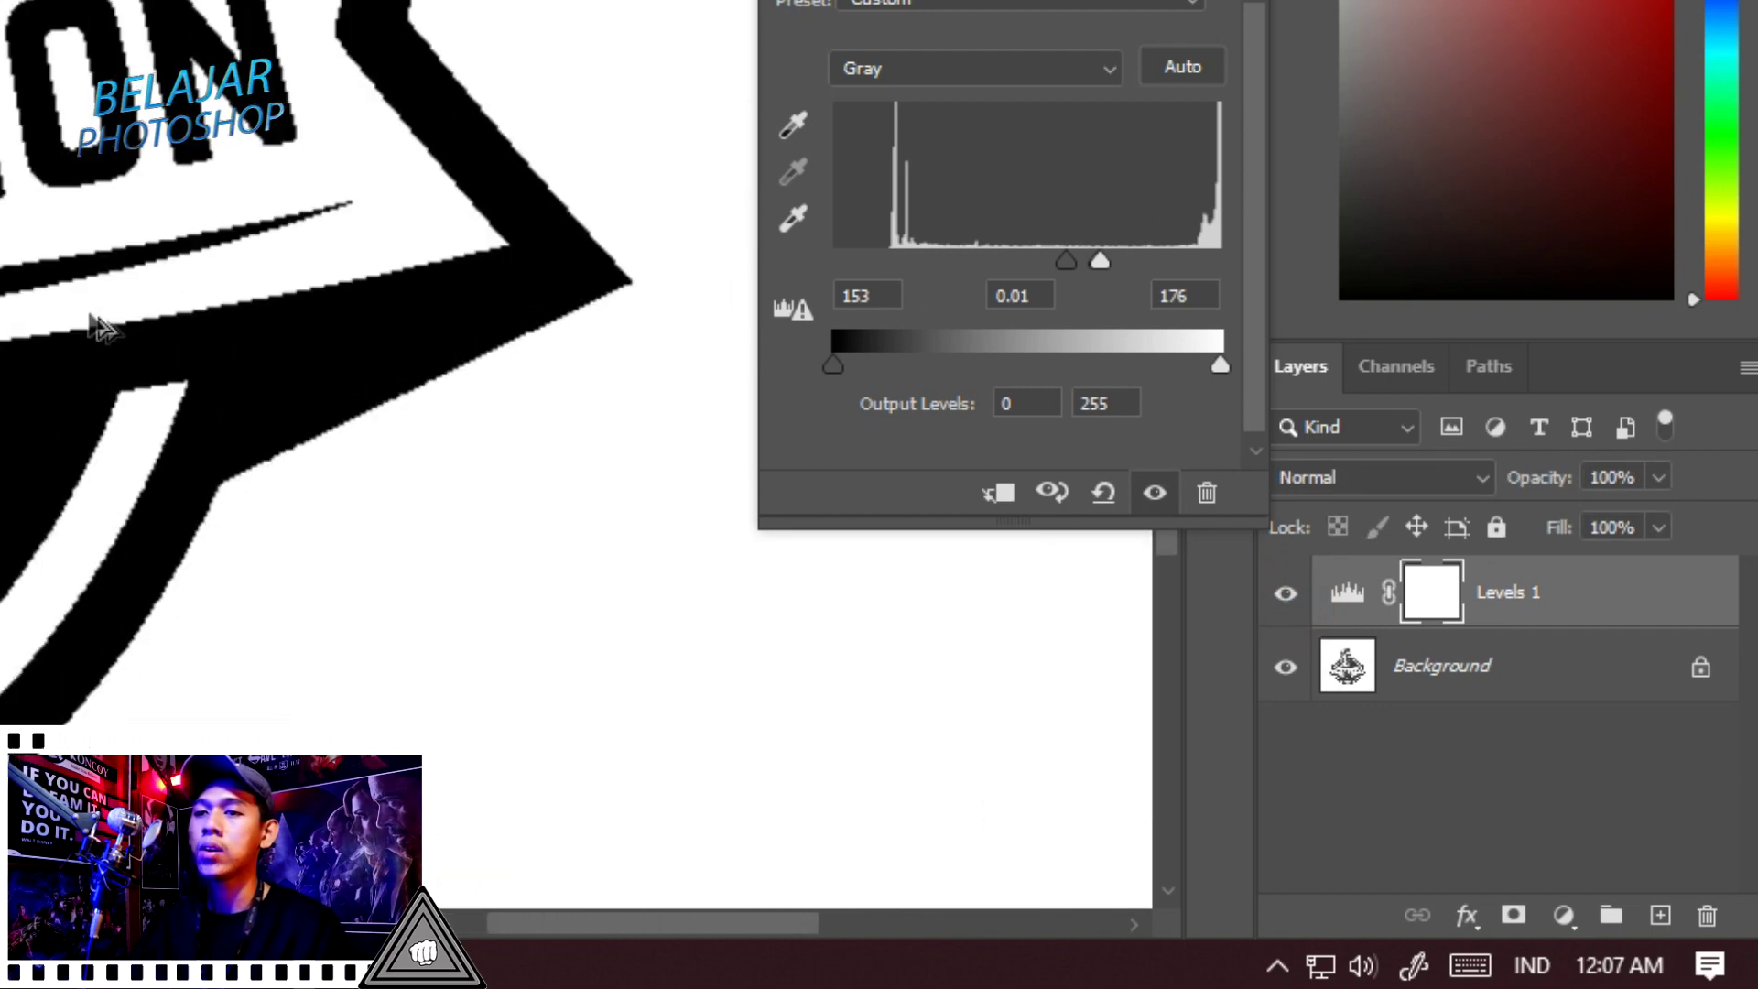
scroll(423, 531, down, 5)
click(1286, 593)
scroll(486, 760, up, 5)
scroll(396, 553, up, 5)
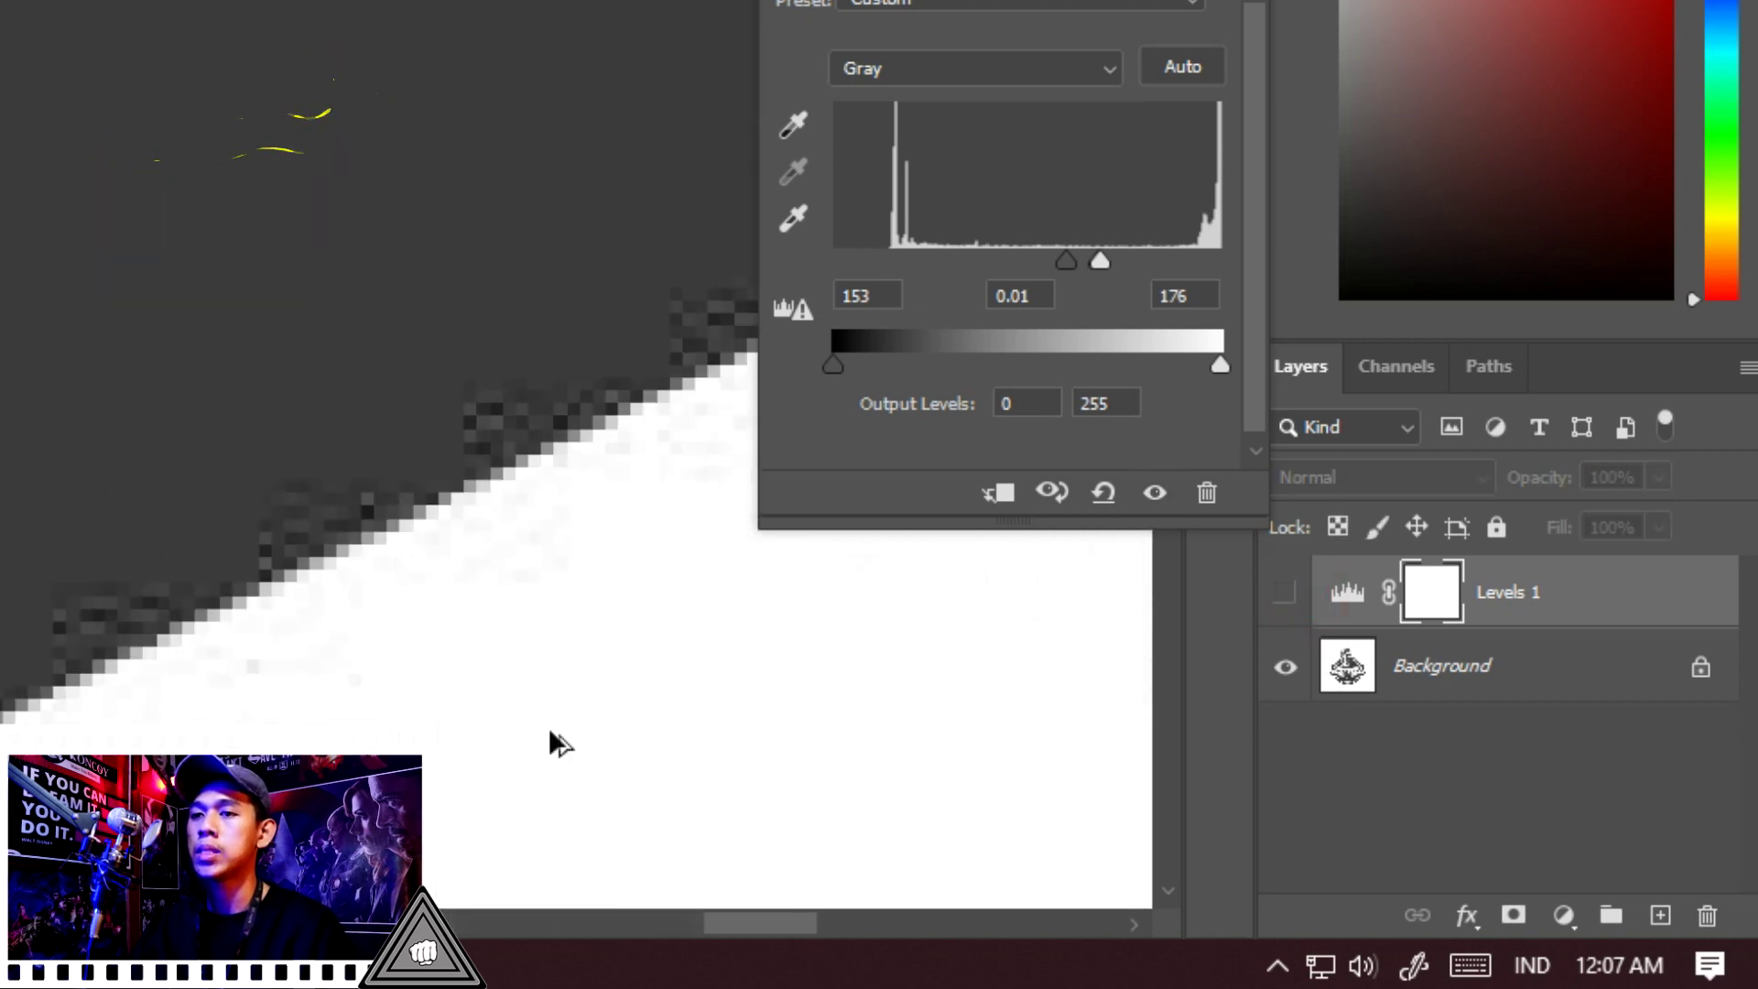
scroll(334, 338, down, 3)
scroll(59, 442, up, 3)
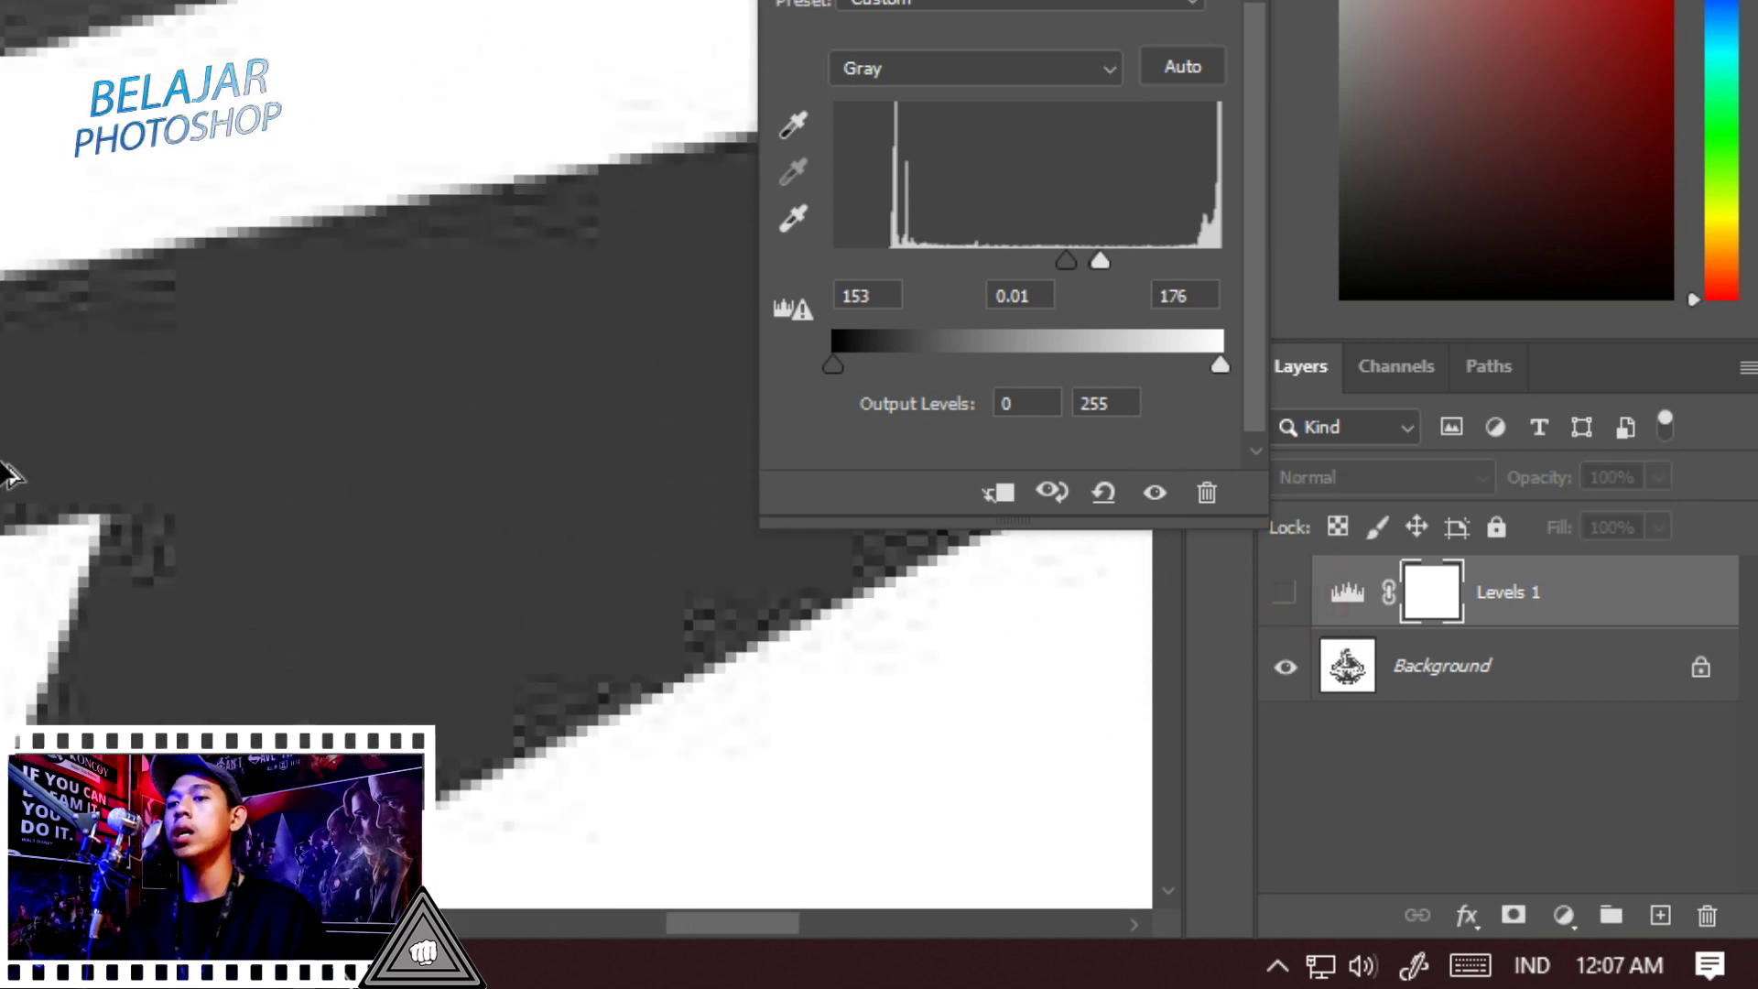
scroll(366, 416, down, 1)
scroll(365, 408, down, 3)
scroll(51, 248, up, 5)
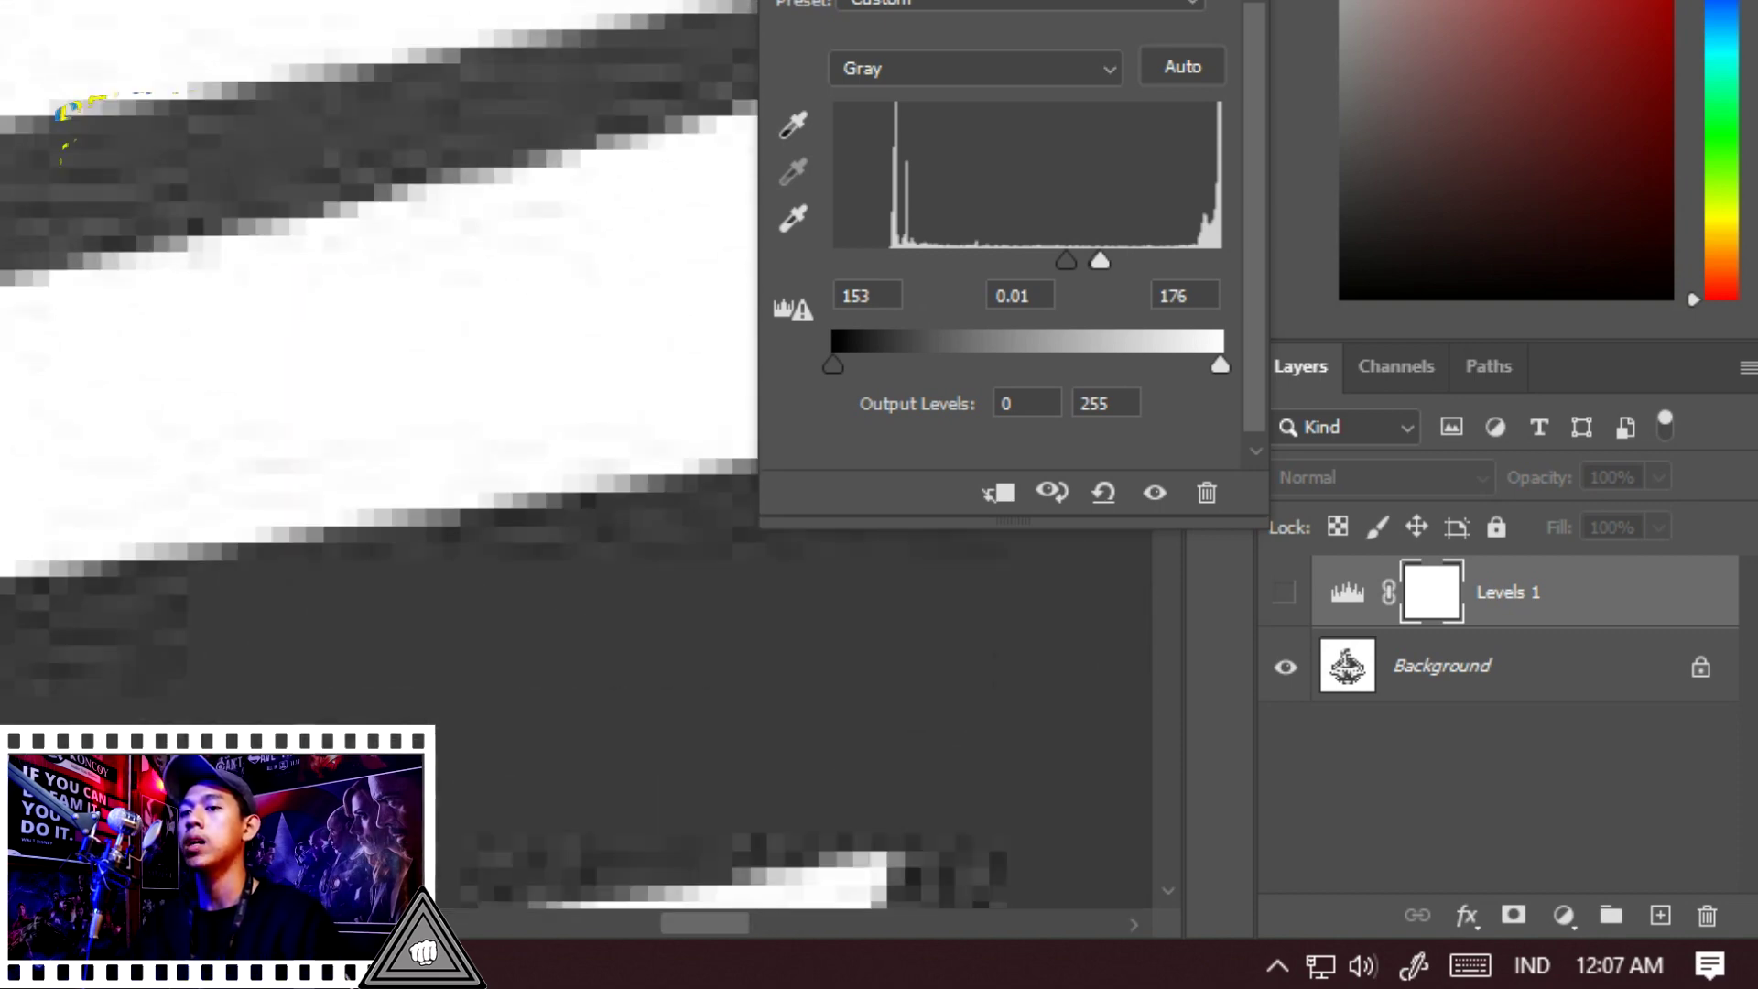
scroll(42, 224, down, 1)
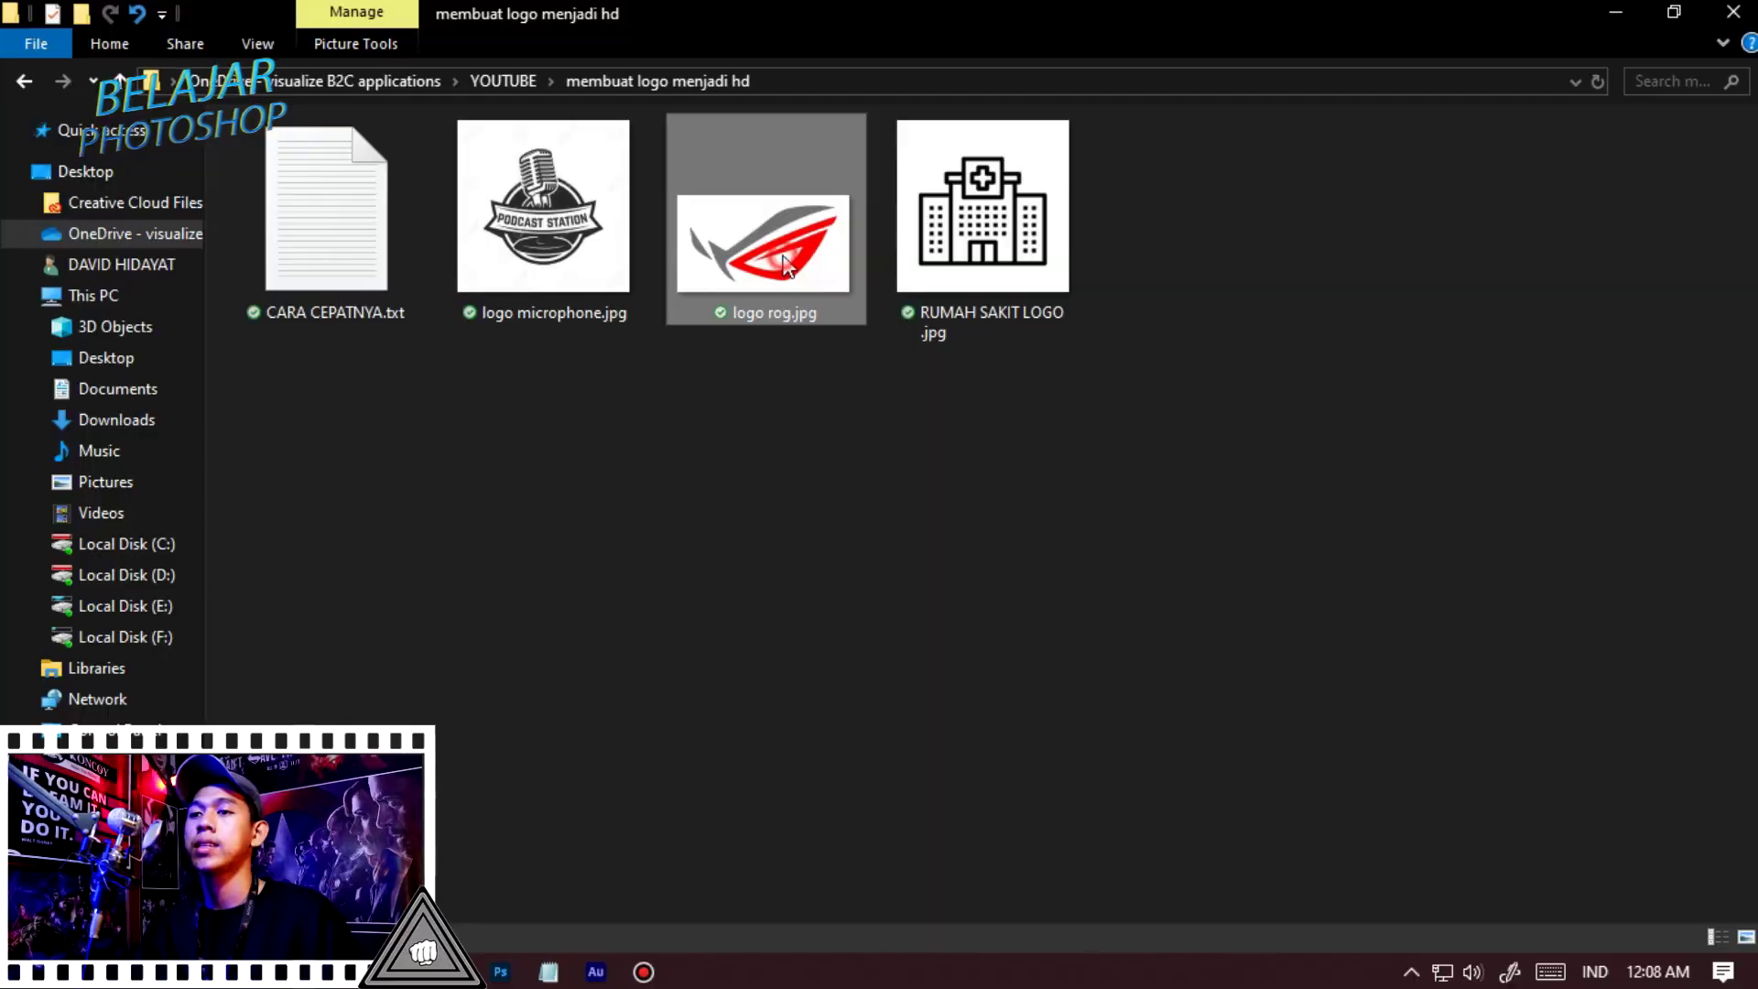
Open logo rog.jpg from the project folder in Photoshop and examine the edges of its gray and red shapes
drag(740, 265, 501, 969)
drag(717, 268, 180, 667)
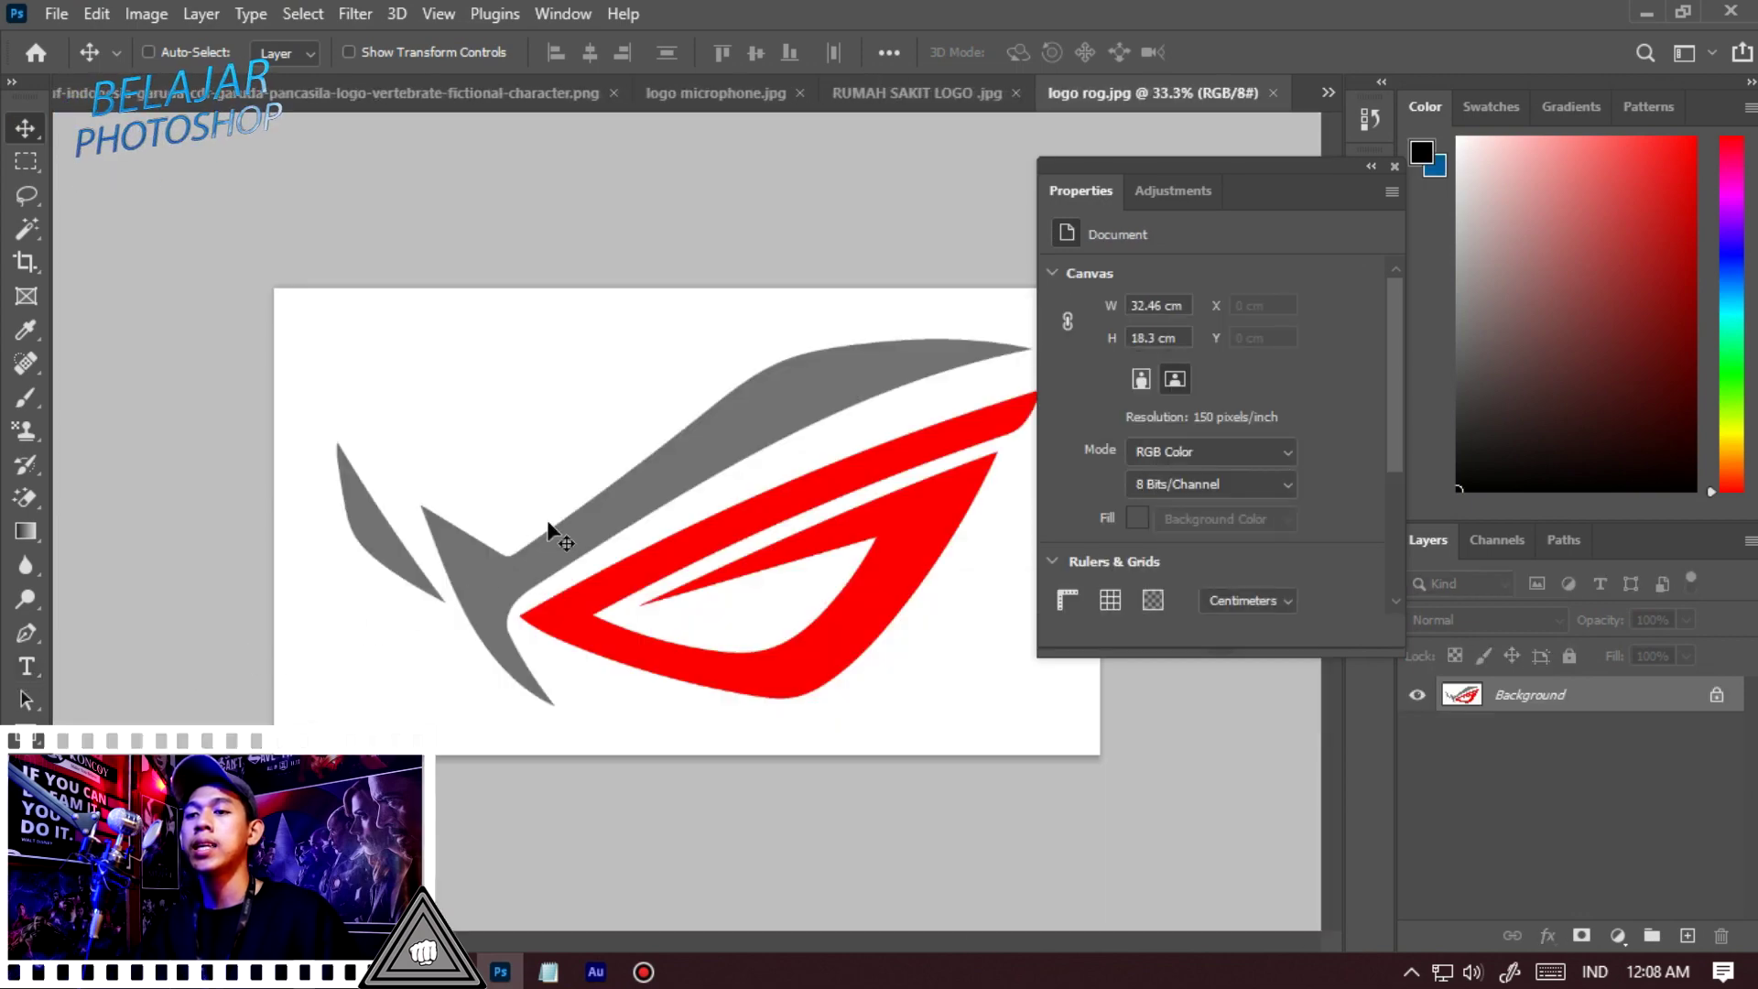
ctrl+click(752, 555)
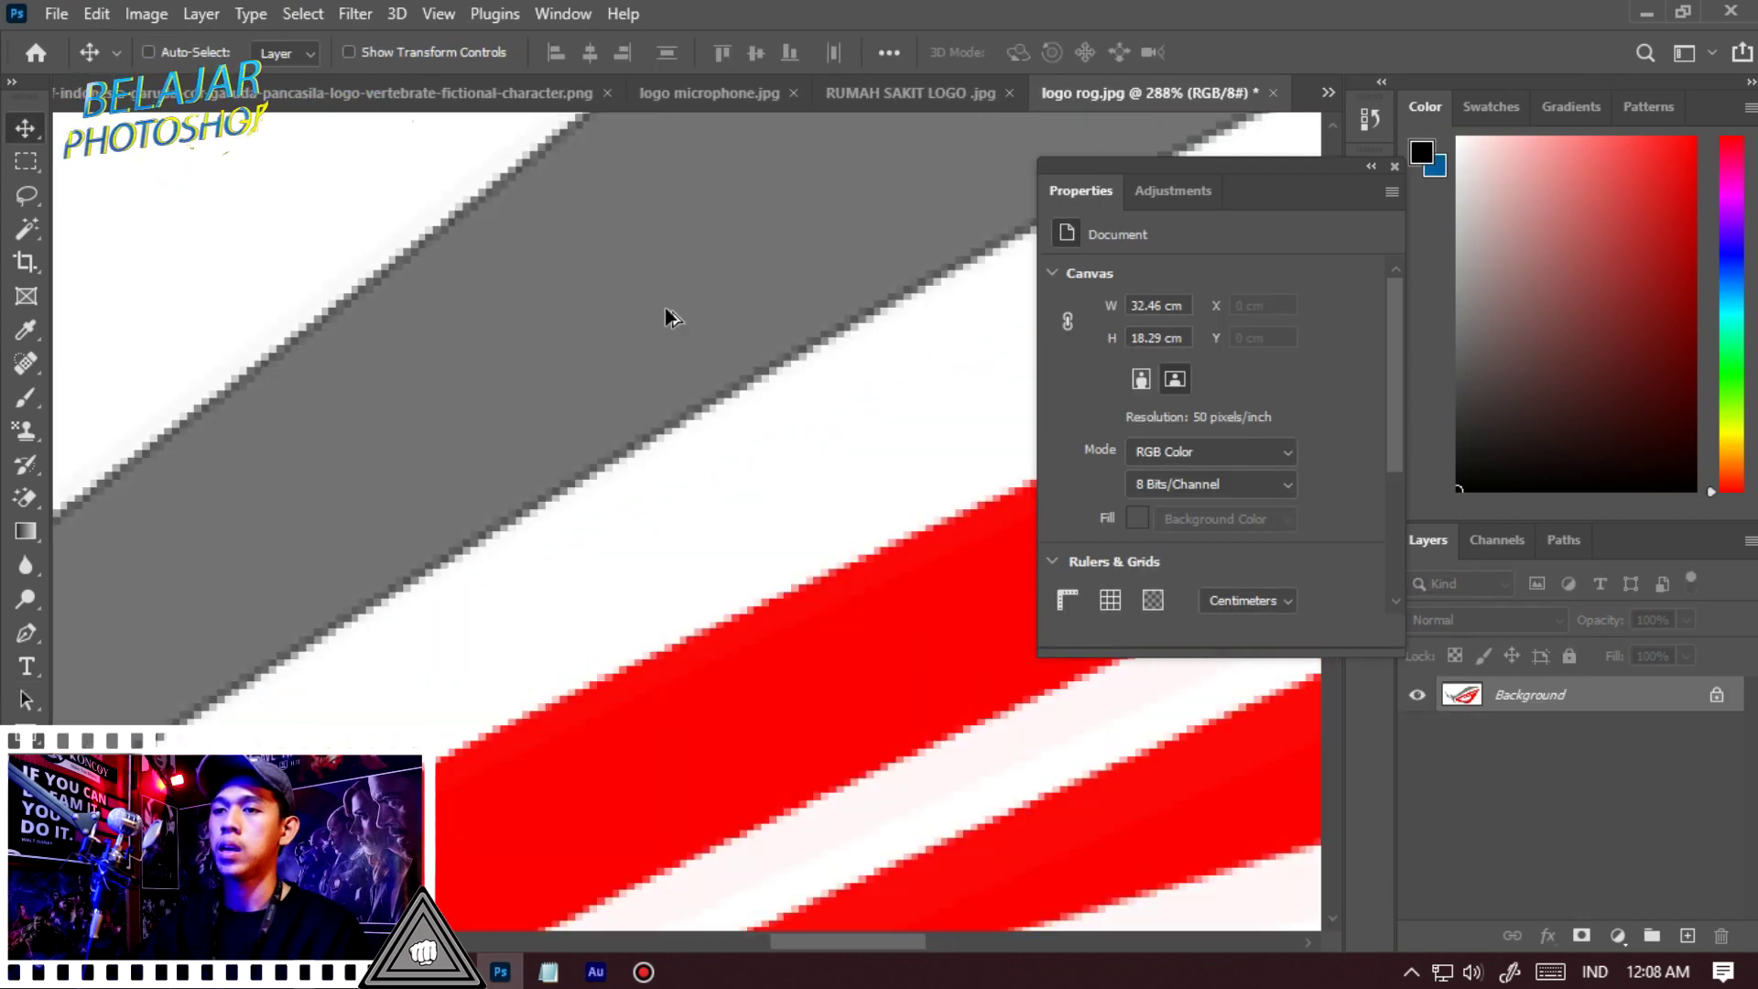
scroll(676, 322, up, 9)
scroll(732, 499, down, 9)
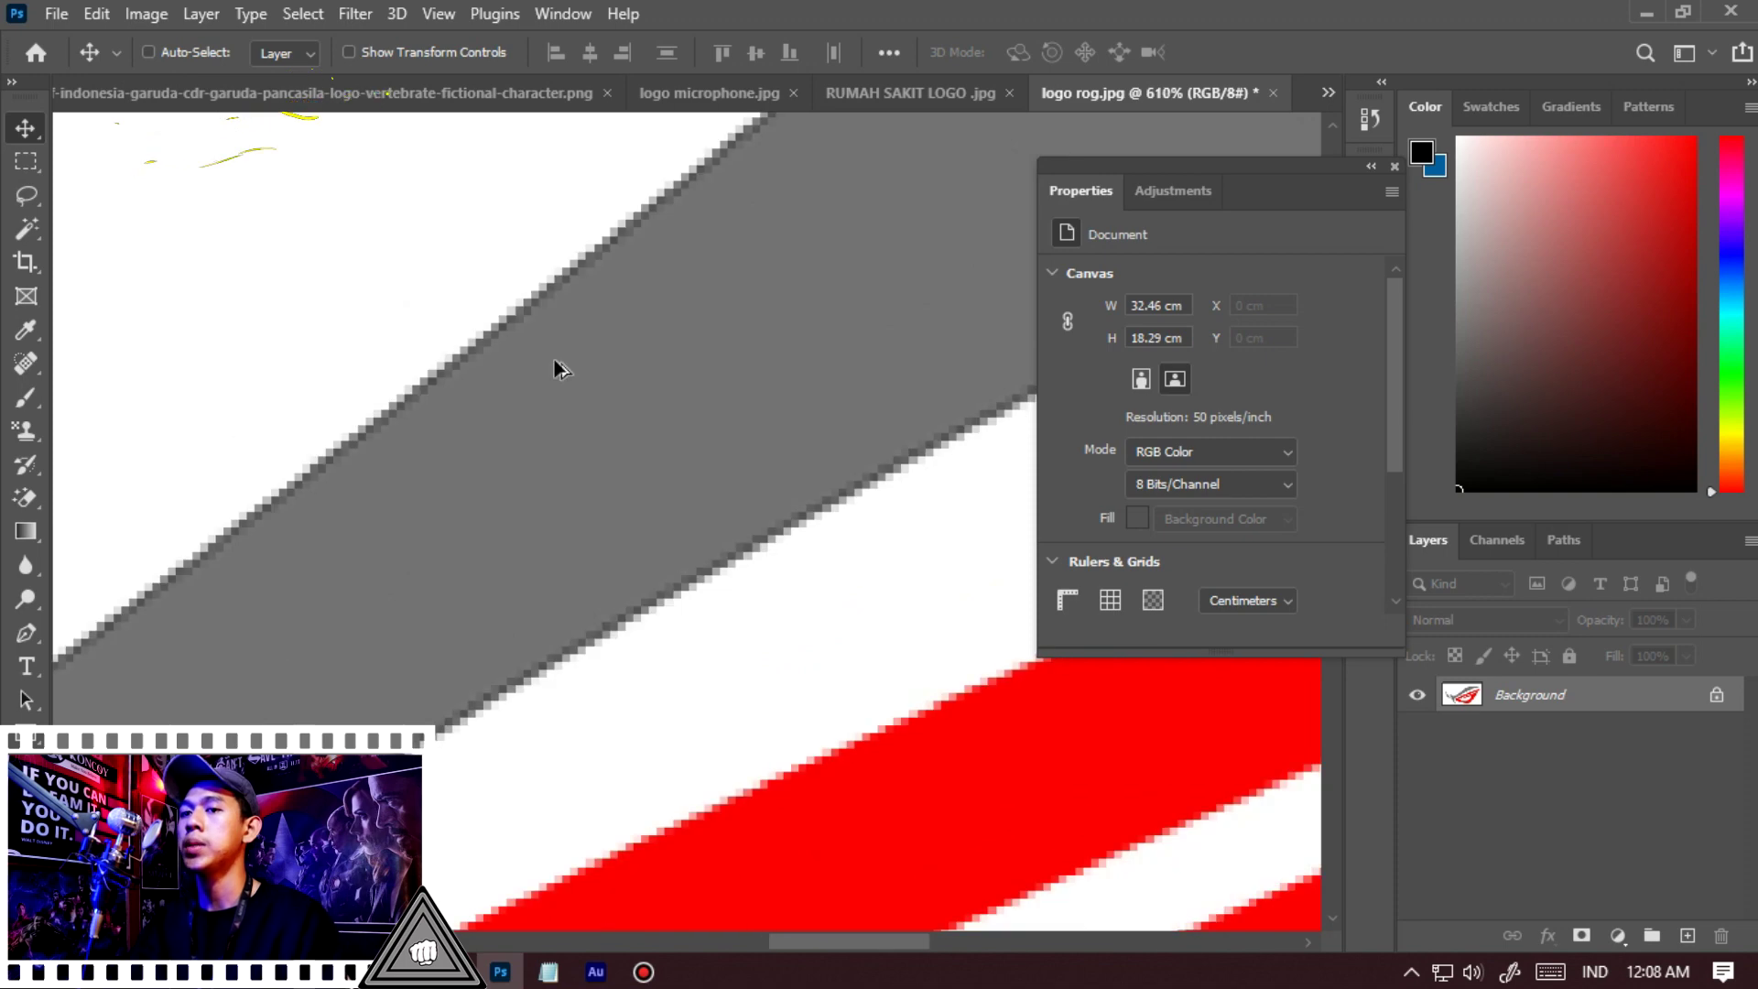
scroll(522, 243, up, 9)
scroll(581, 290, up, 2)
scroll(628, 389, down, 8)
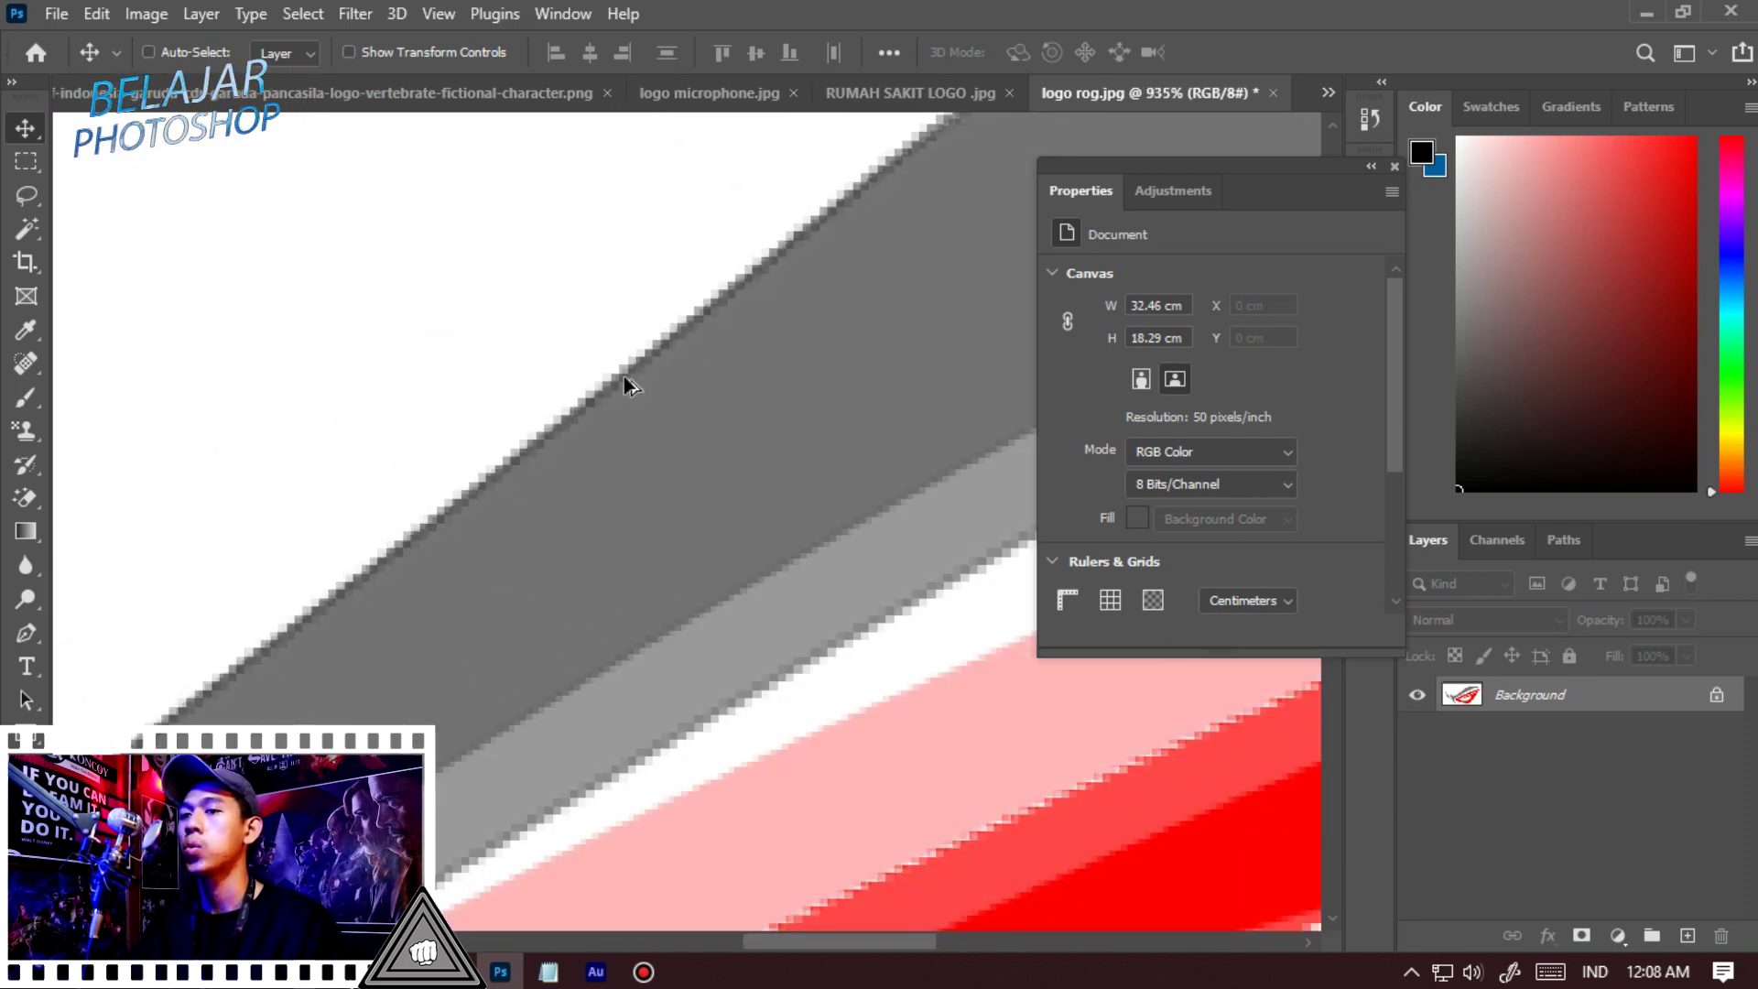
scroll(641, 421, down, 4)
Resample the ROG logo image to a resolution of 100 pixels/inch, keeping its width and height in centimeters
click(145, 14)
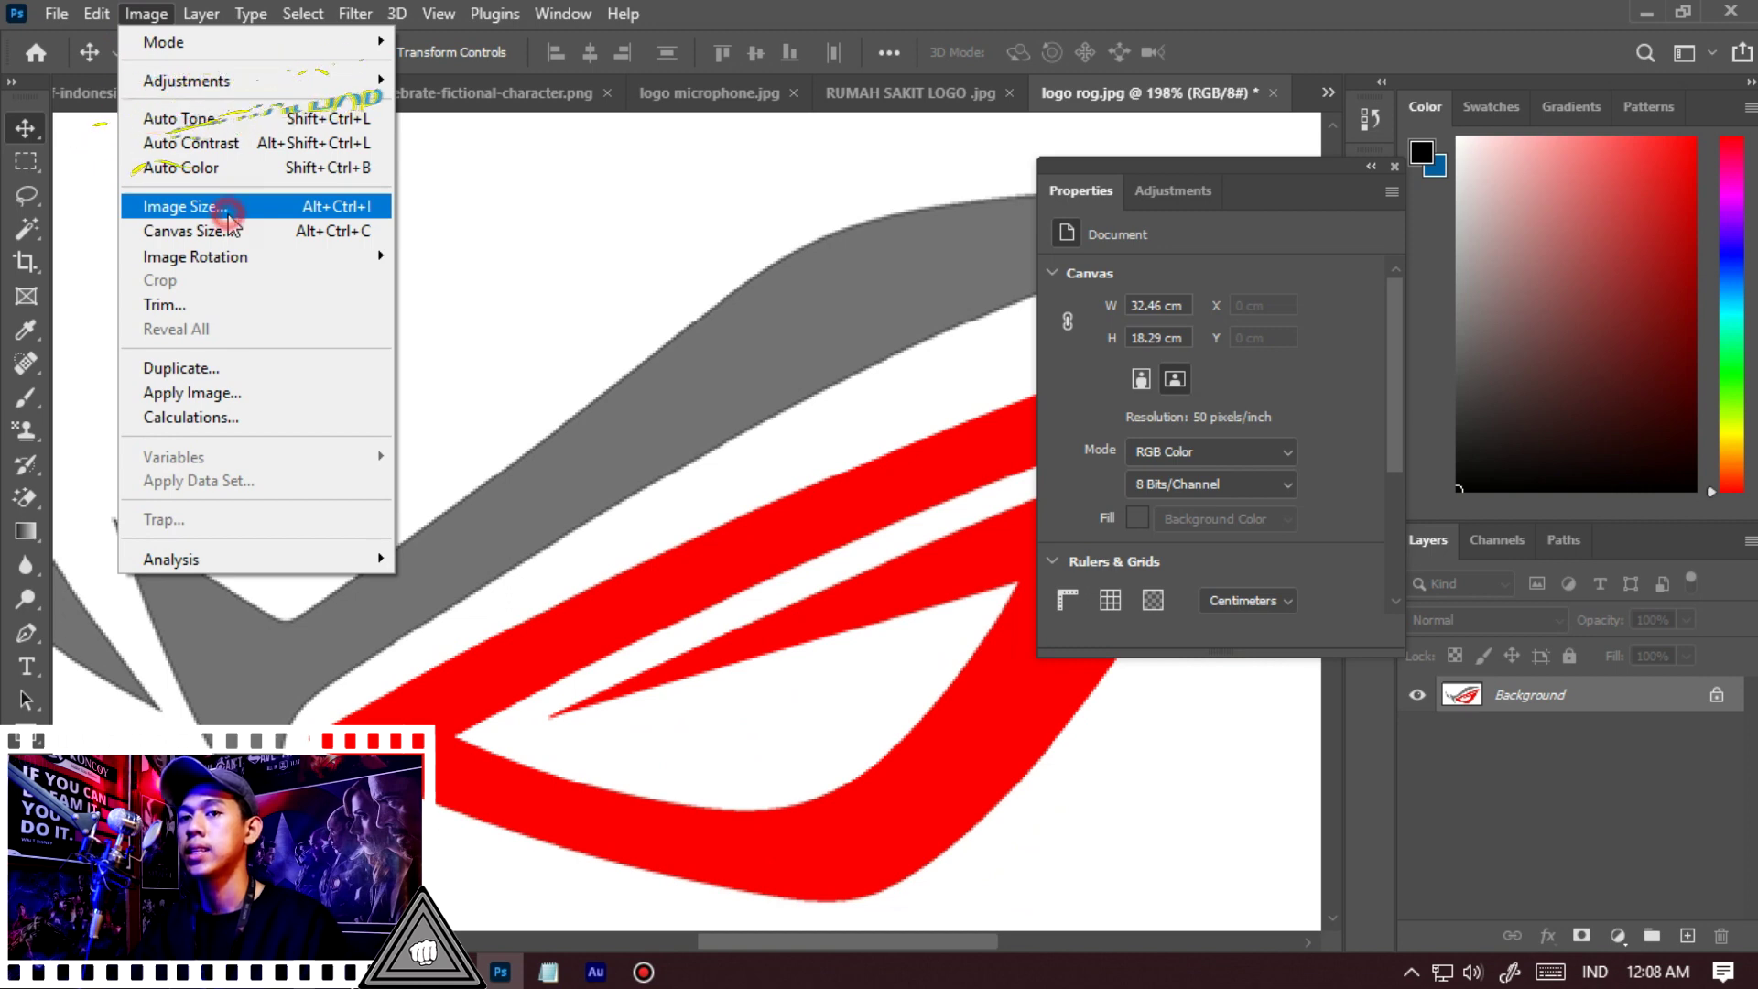
click(226, 210)
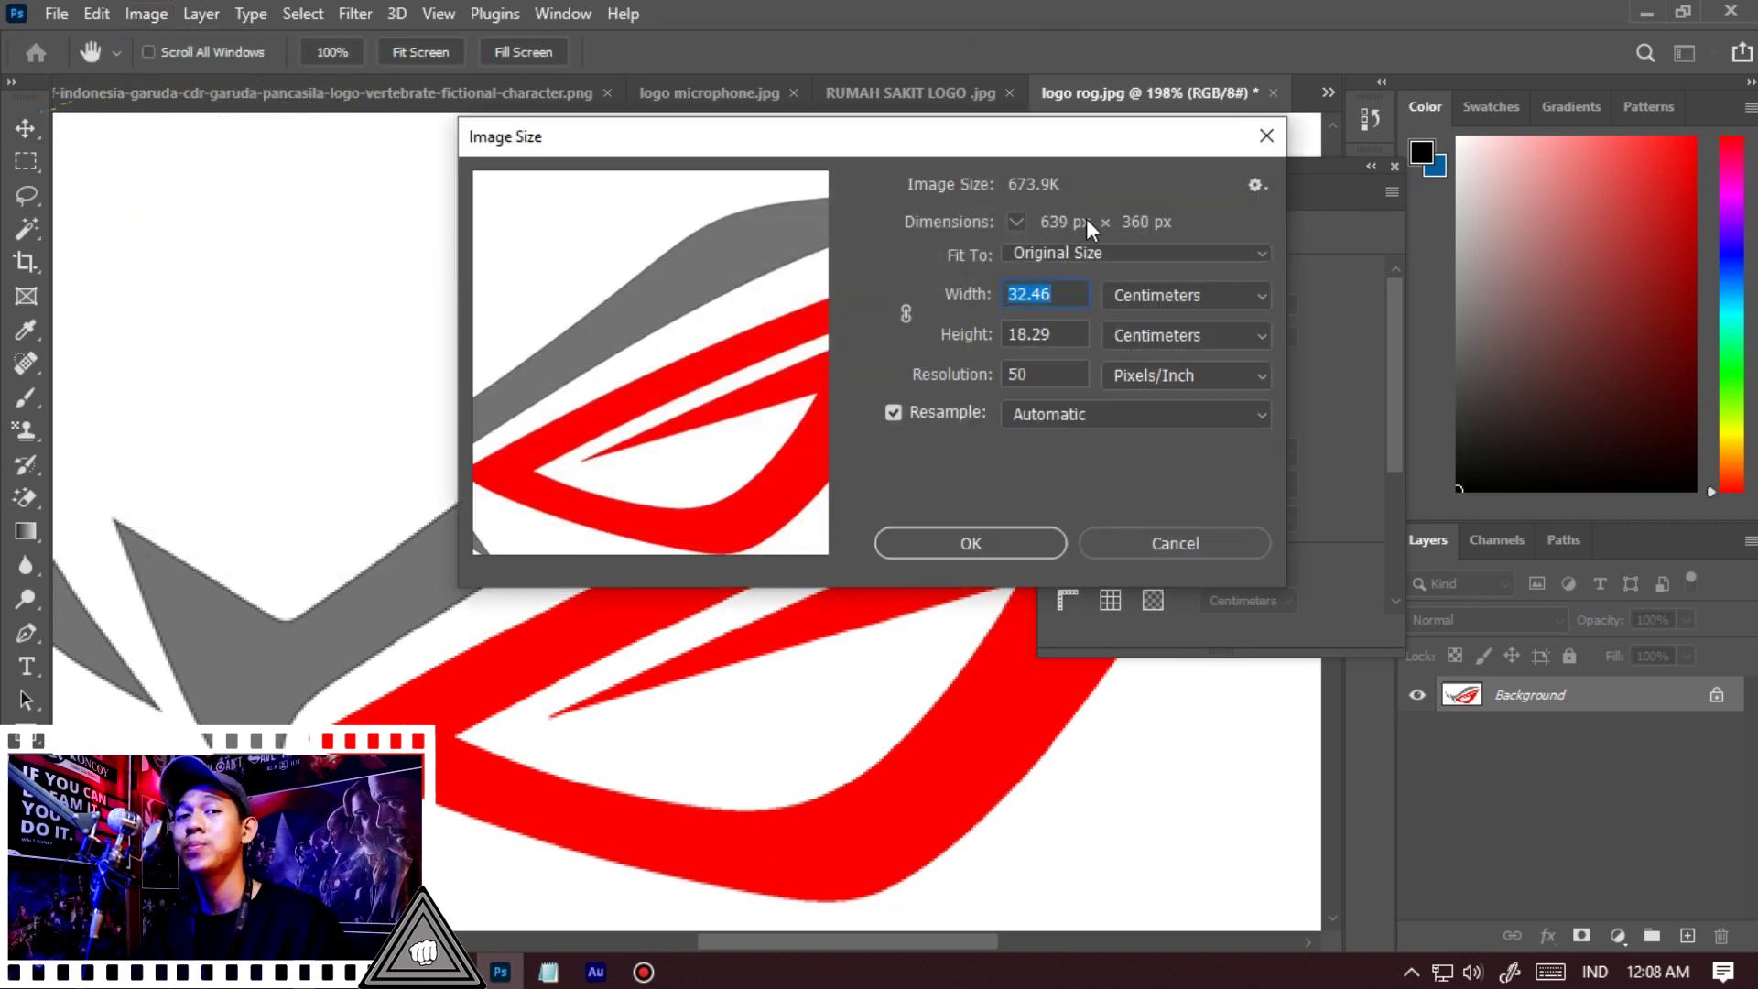
click(1073, 367)
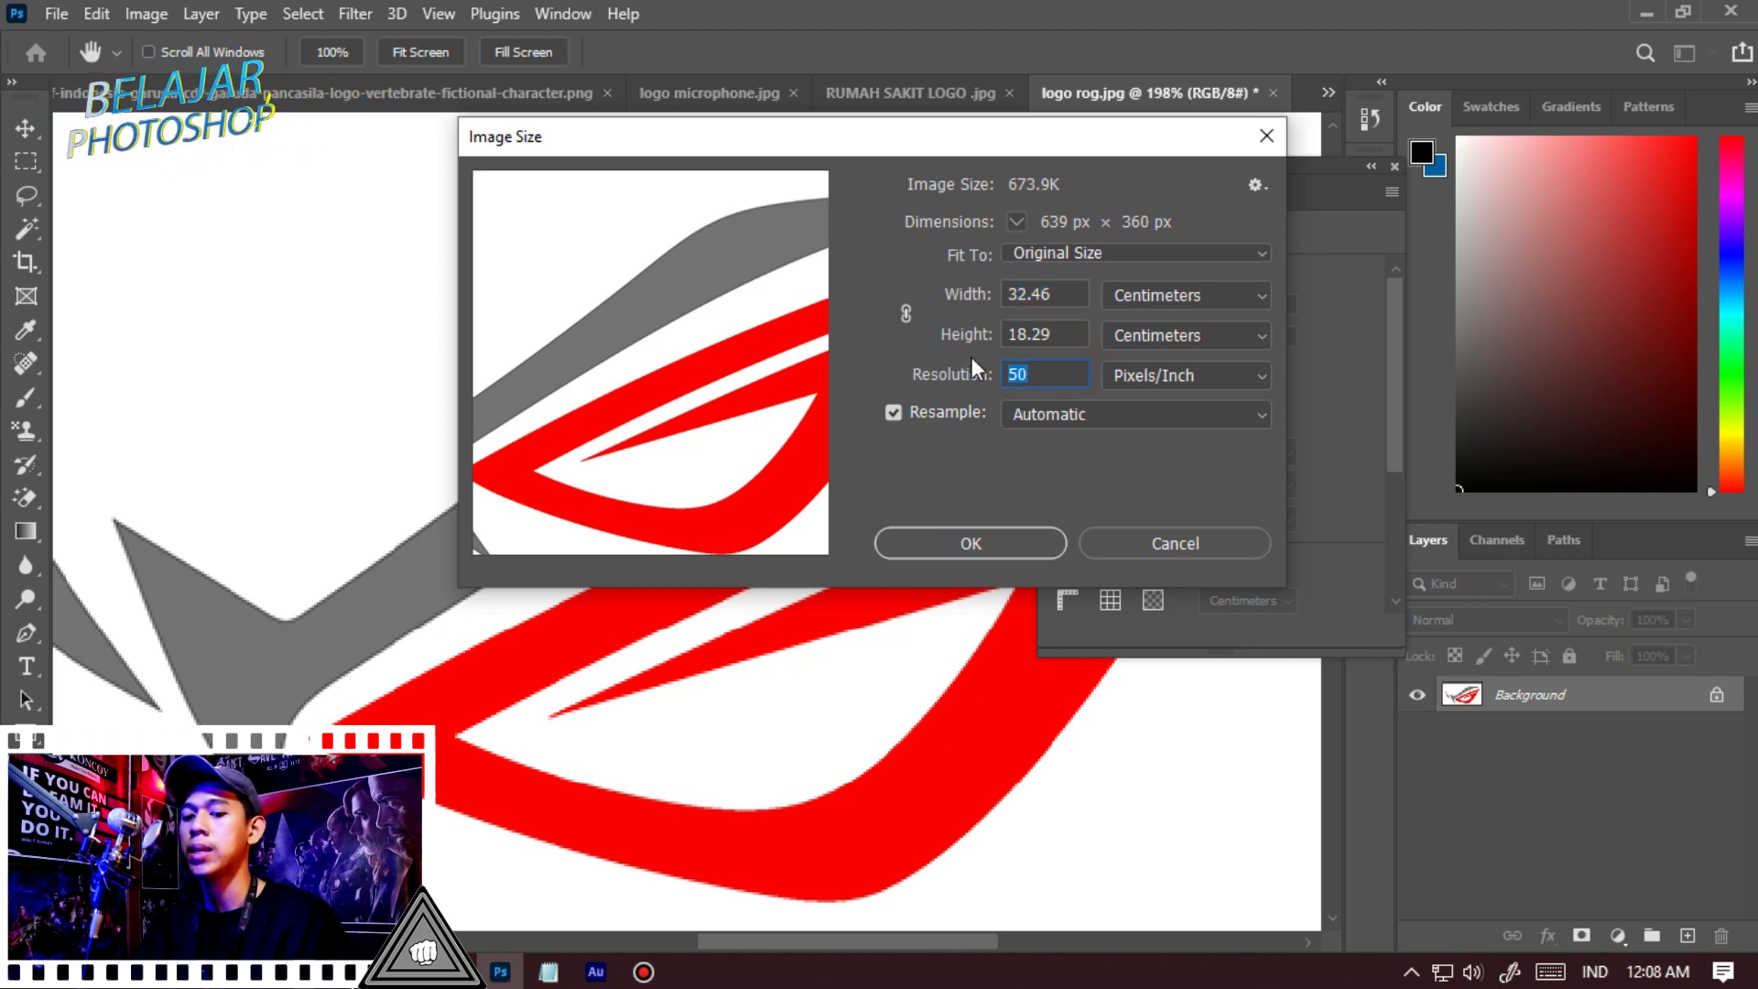
text(150)
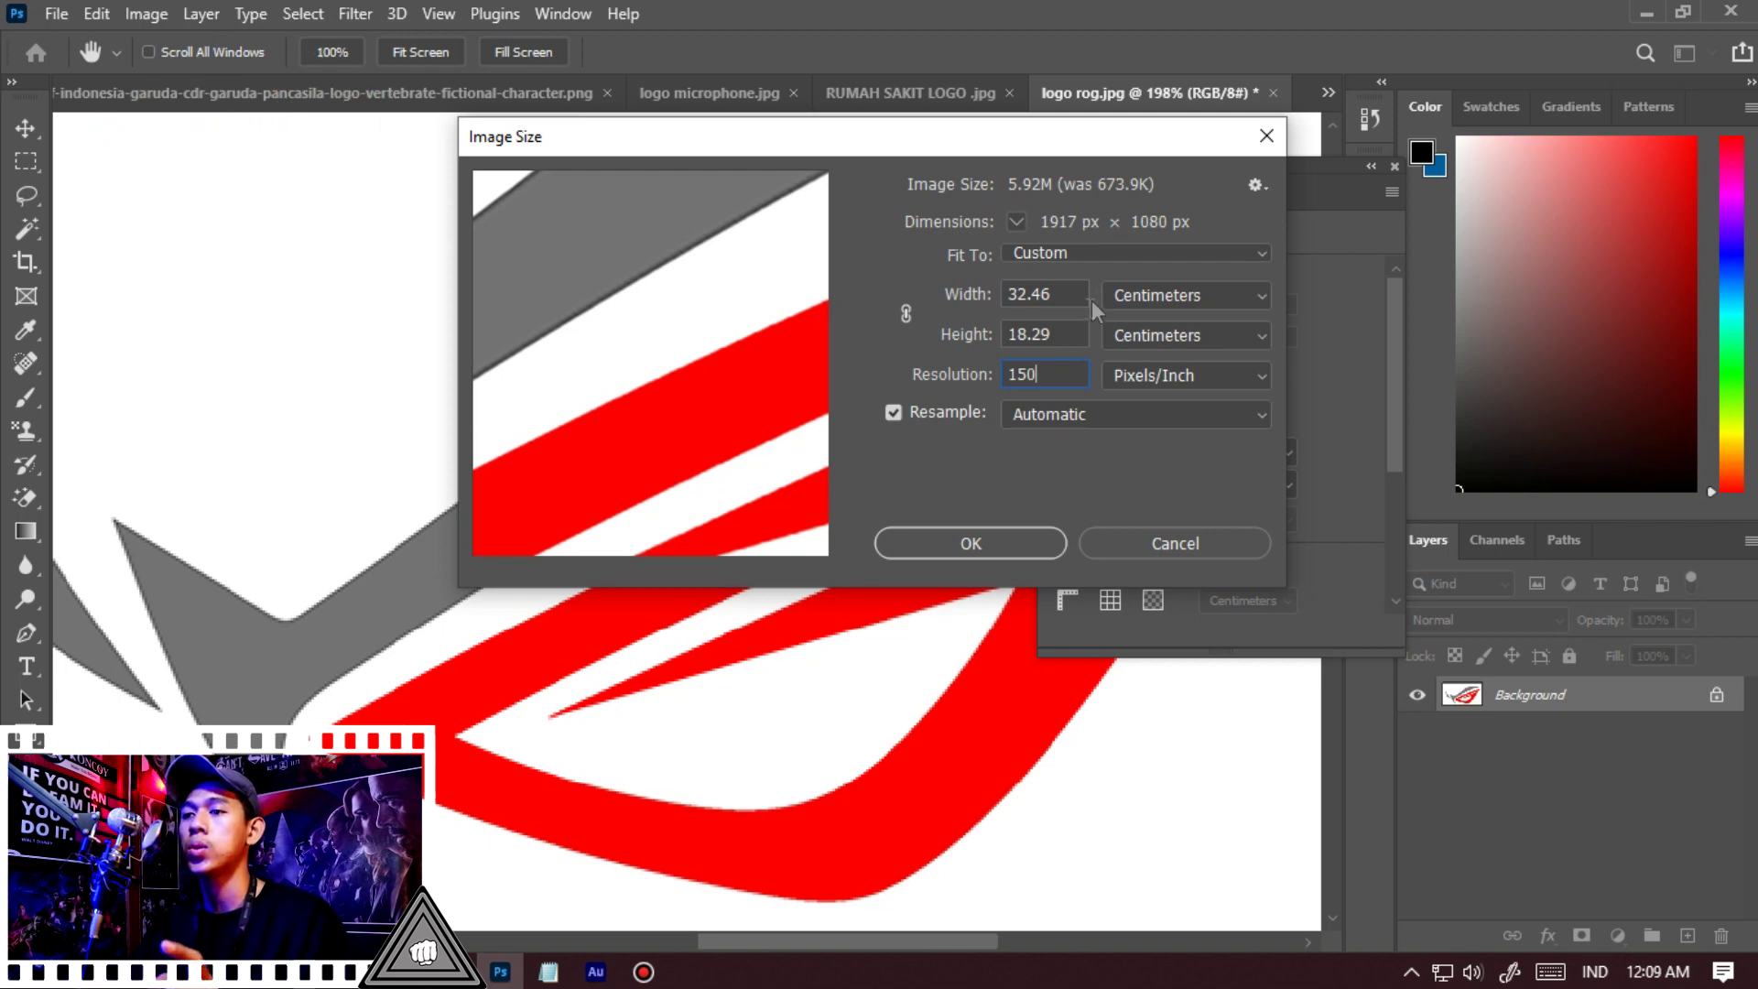
key(BackSpace)
key(BackSpace)
text(00)
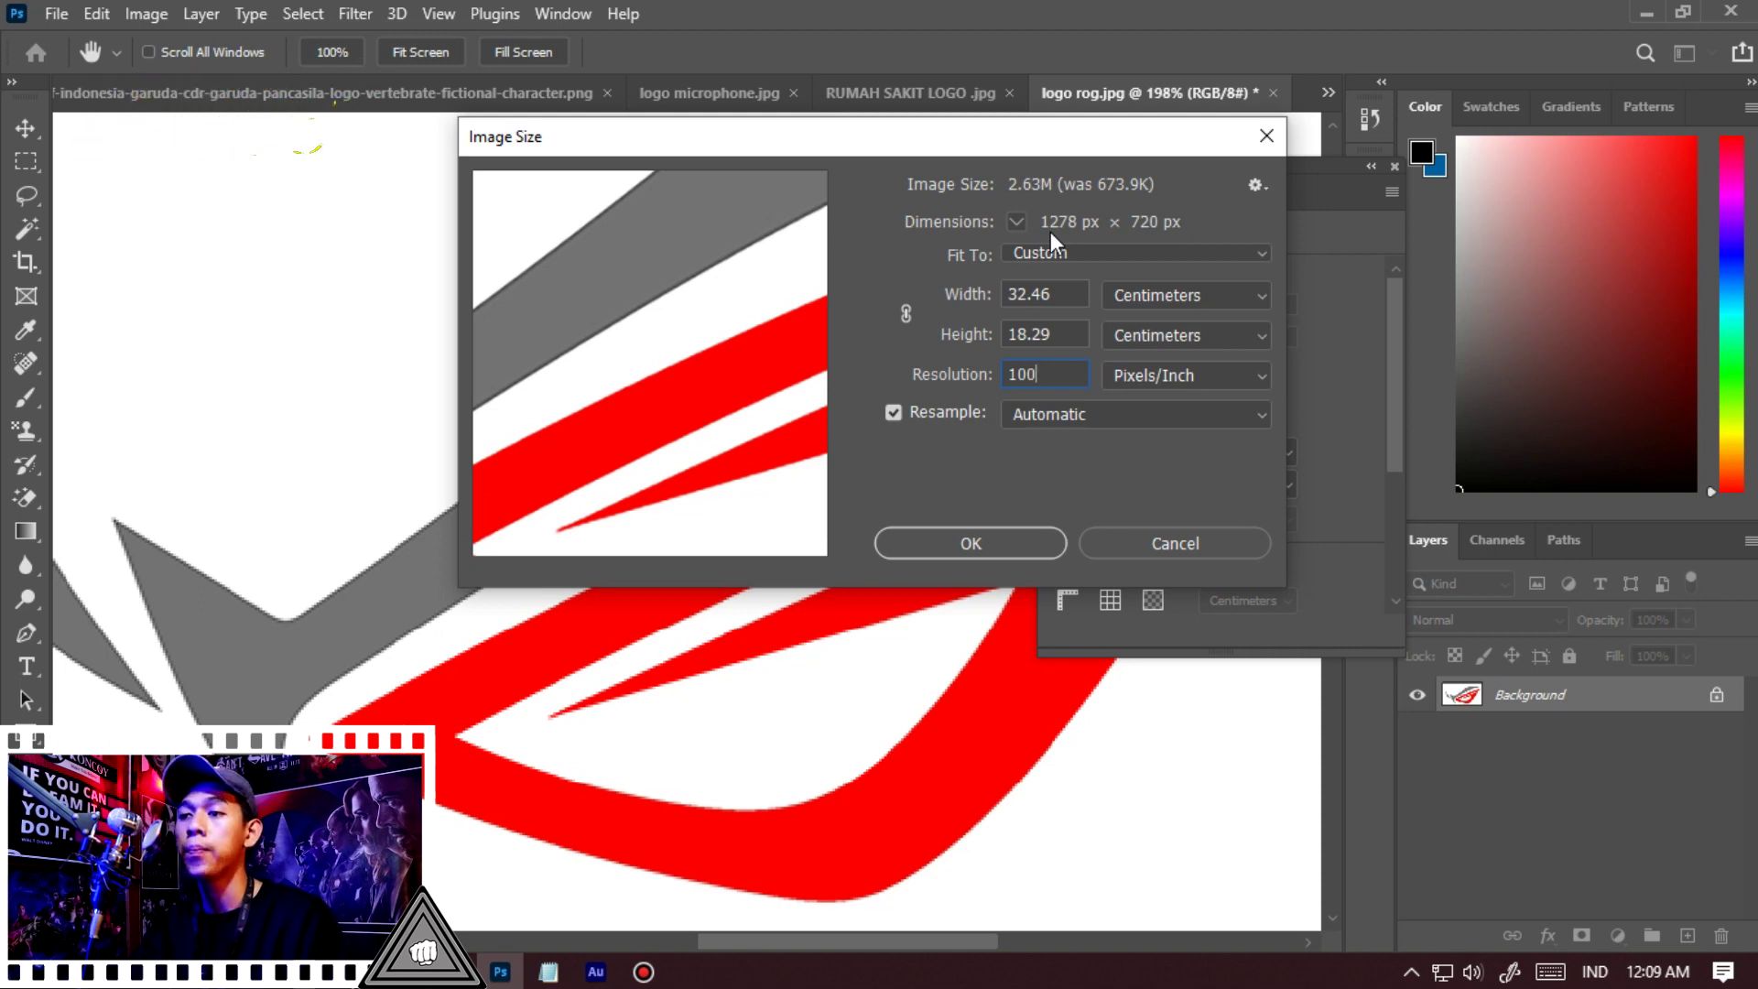
click(1011, 536)
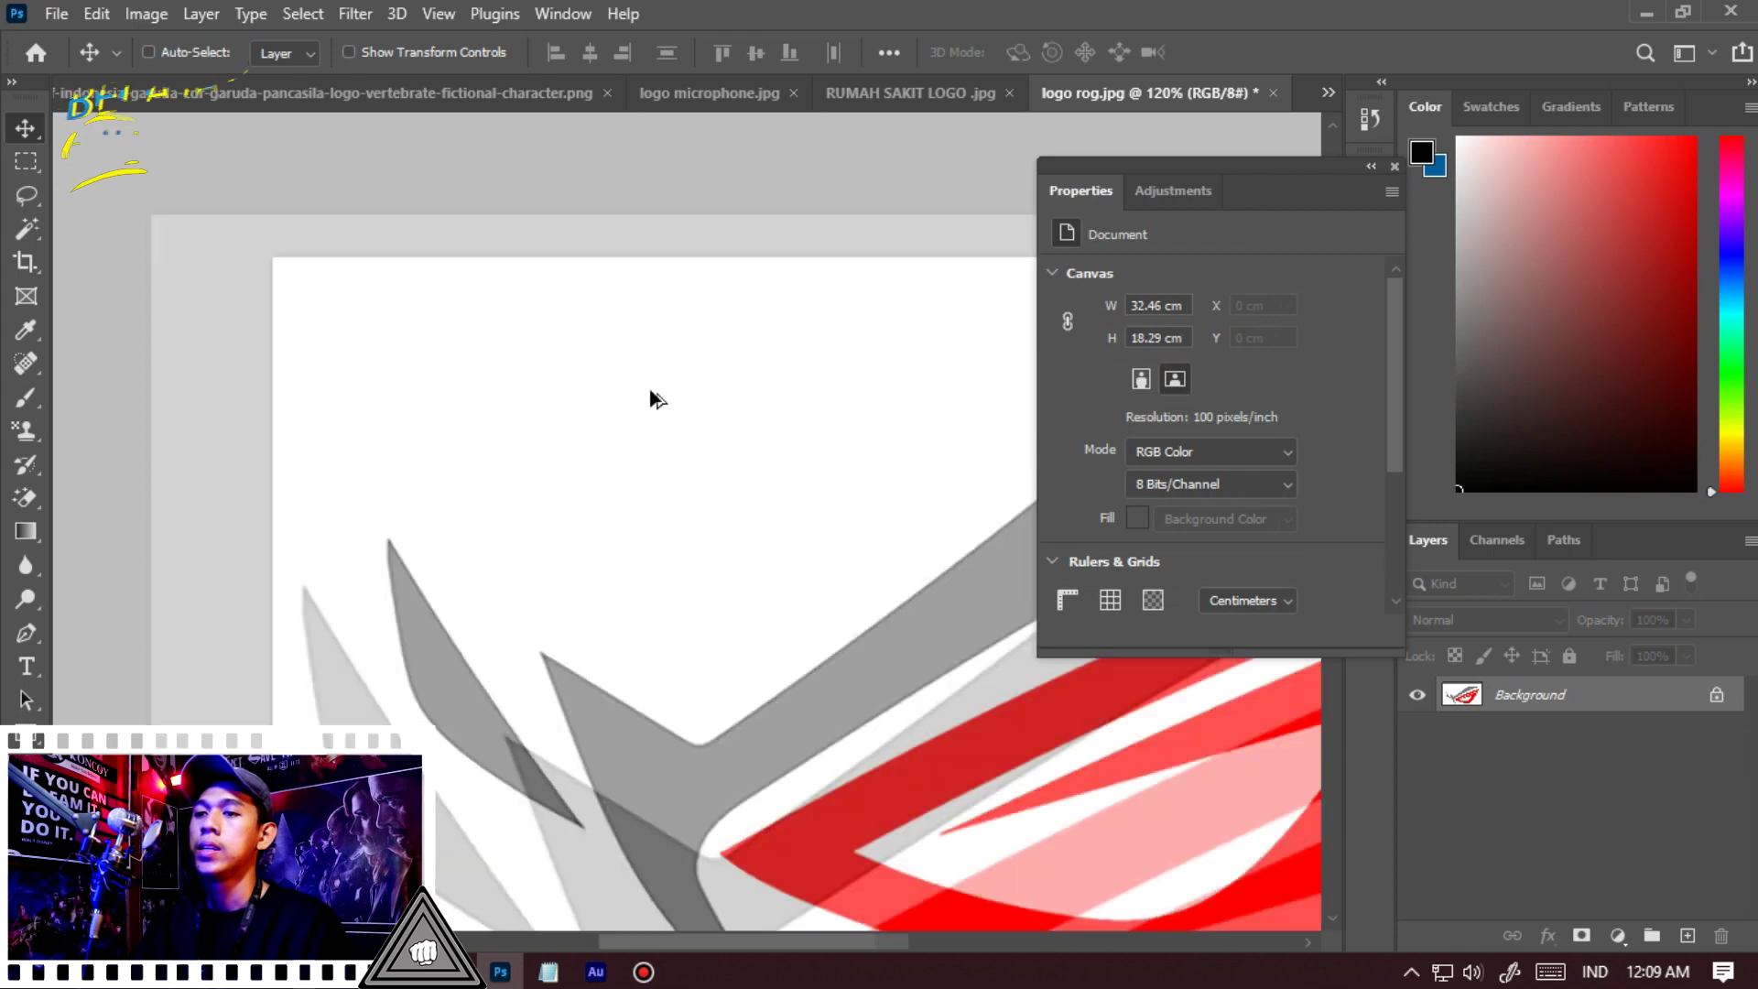
scroll(744, 459, up, 4)
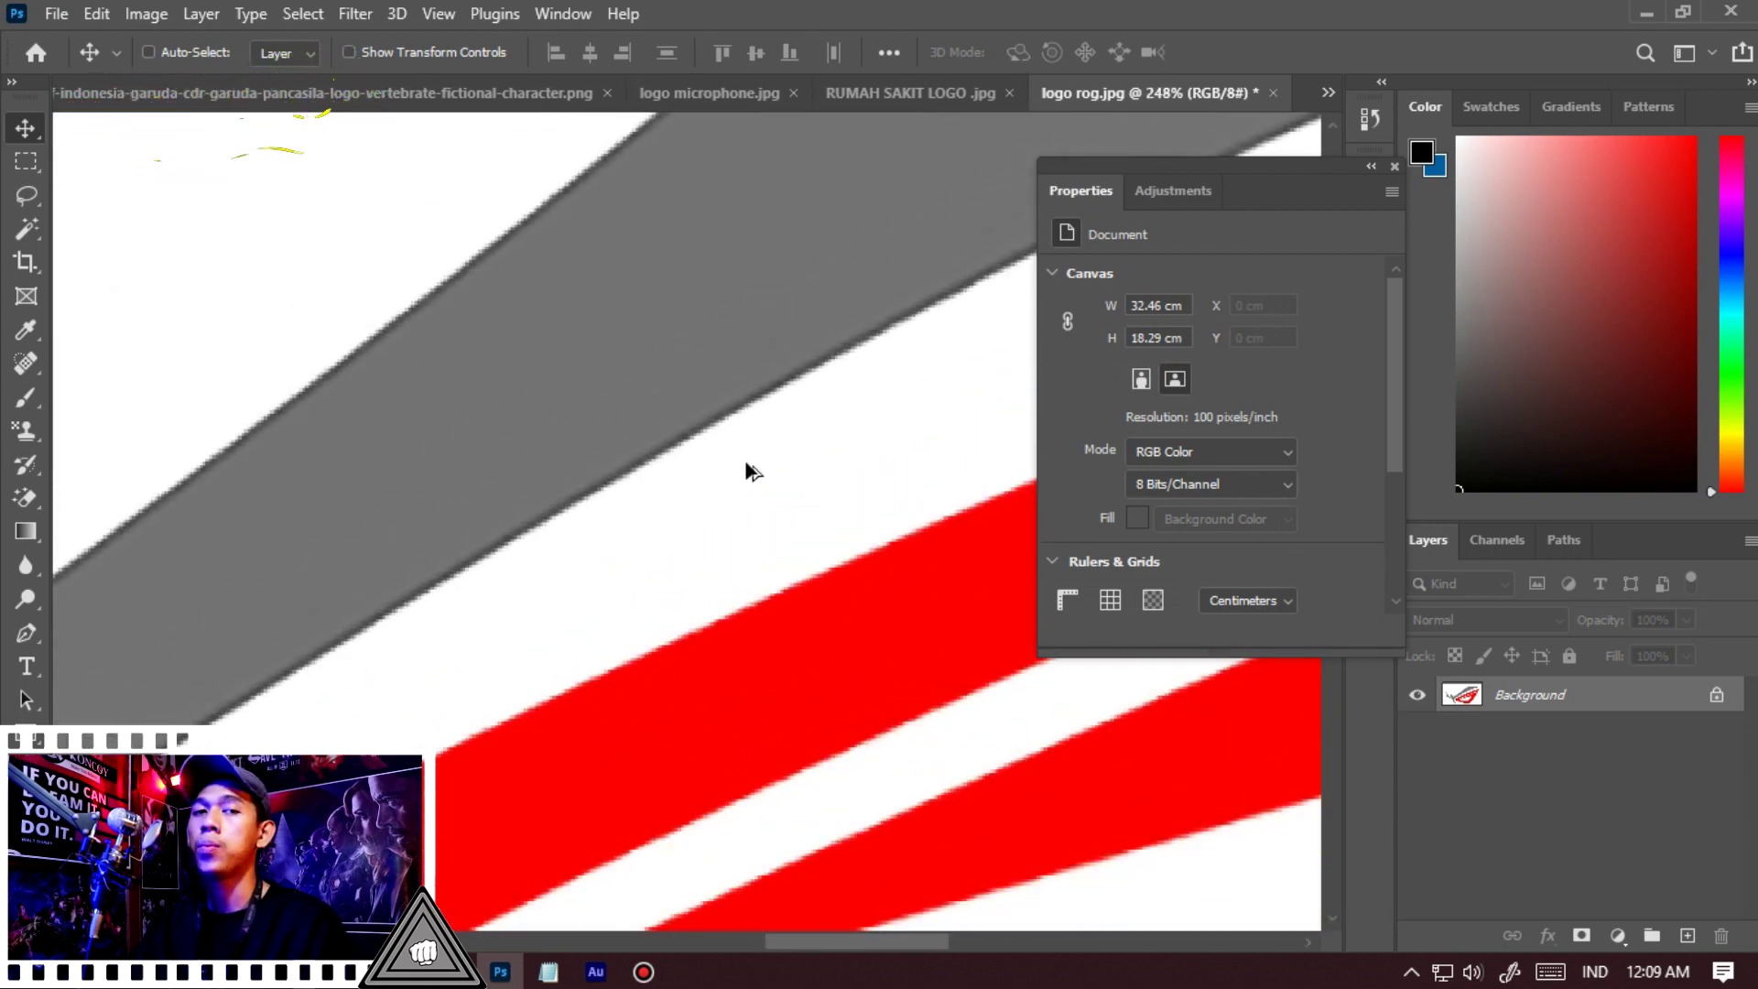
scroll(745, 465, down, 2)
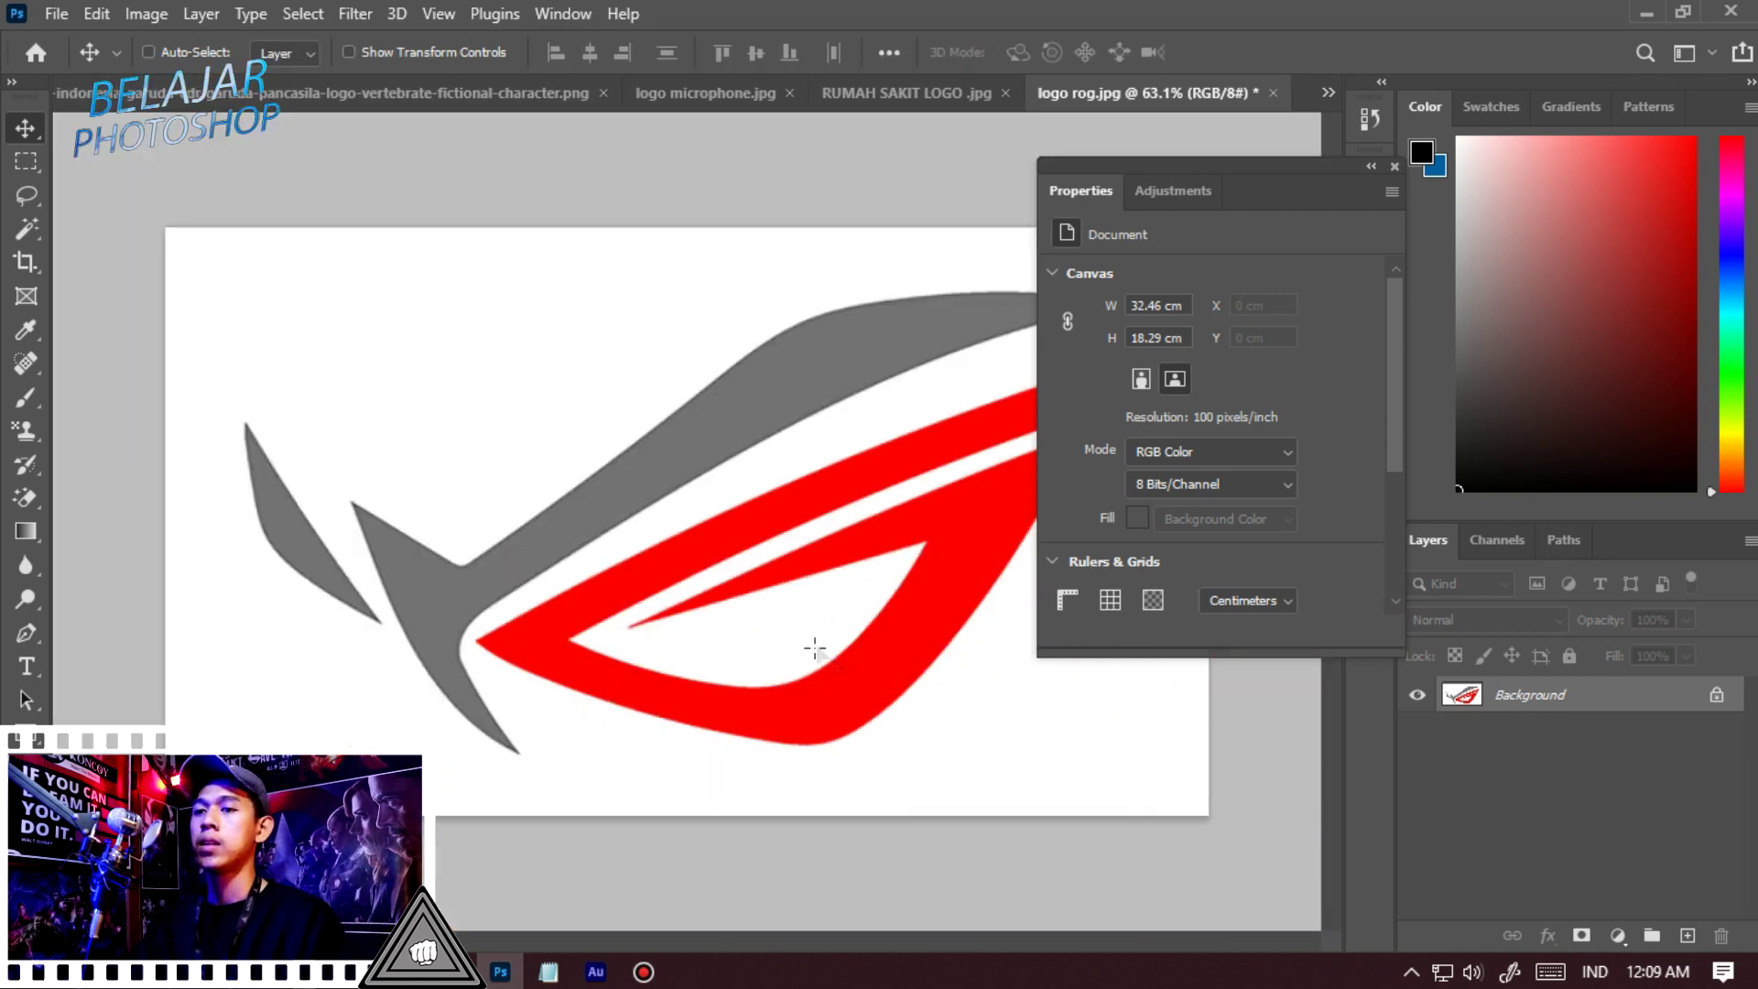
Activate the Magic Eraser tool with a tolerance of 25 and Contiguous off, closing the Properties window for more room
key(e)
scroll(853, 677, up, 2)
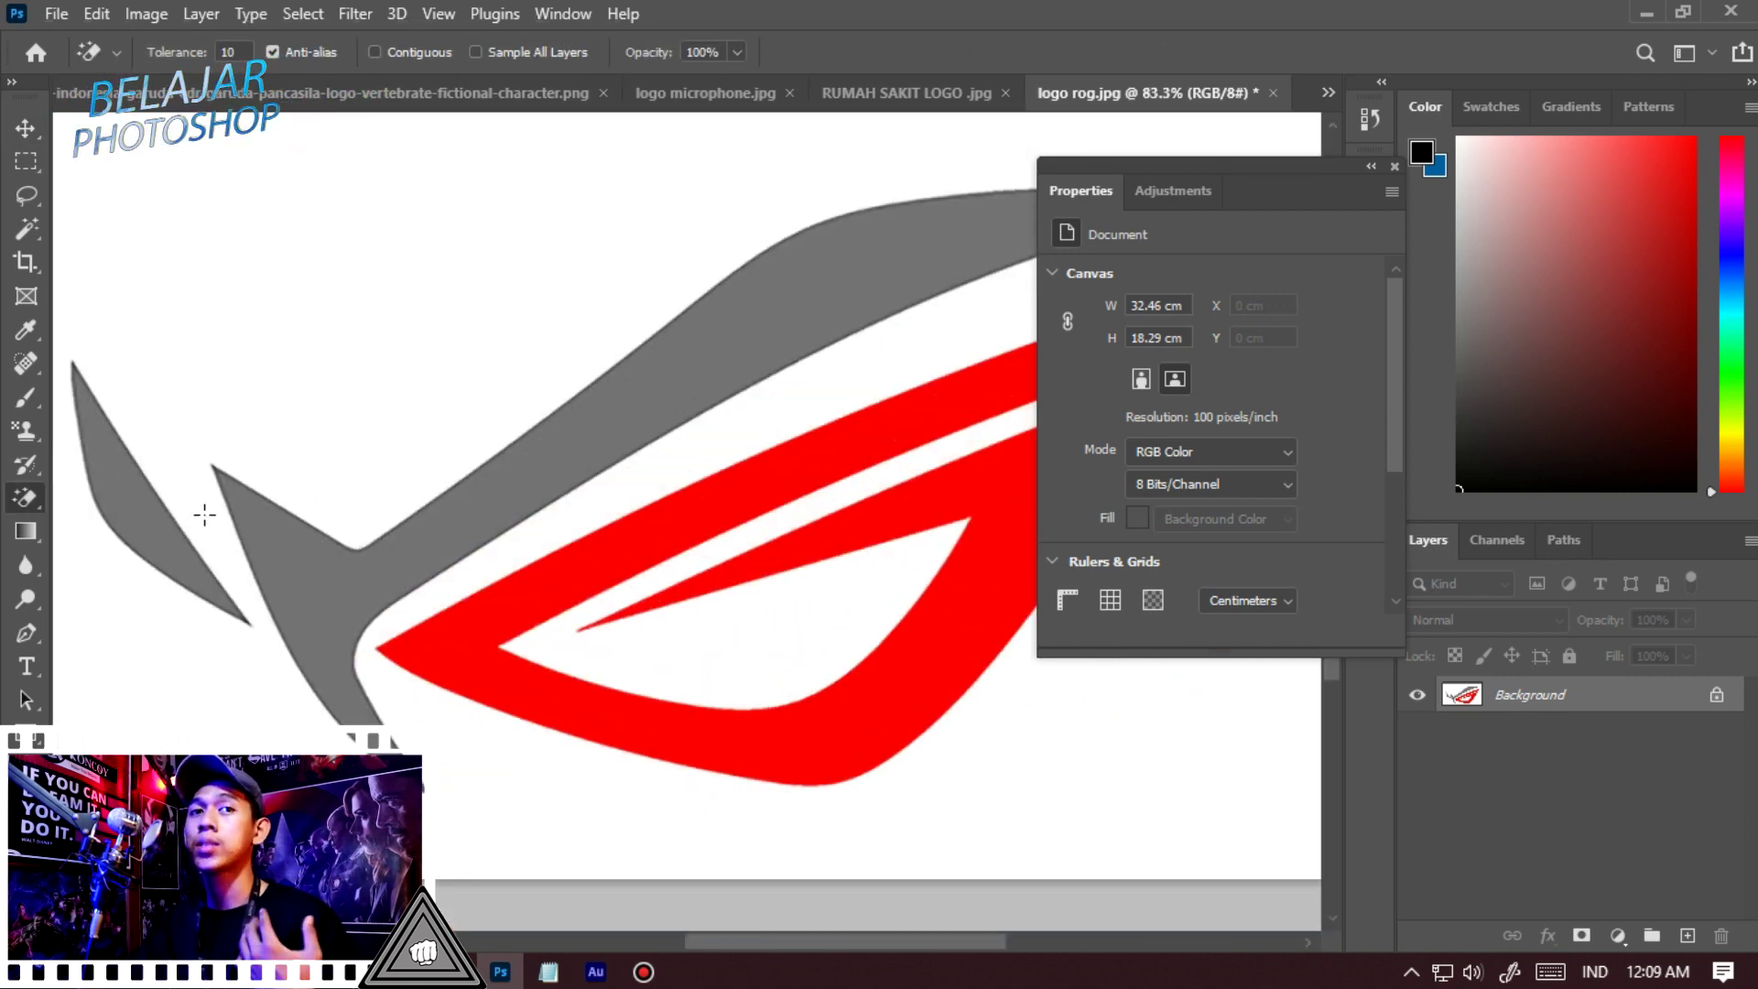
scroll(205, 515, down, 1)
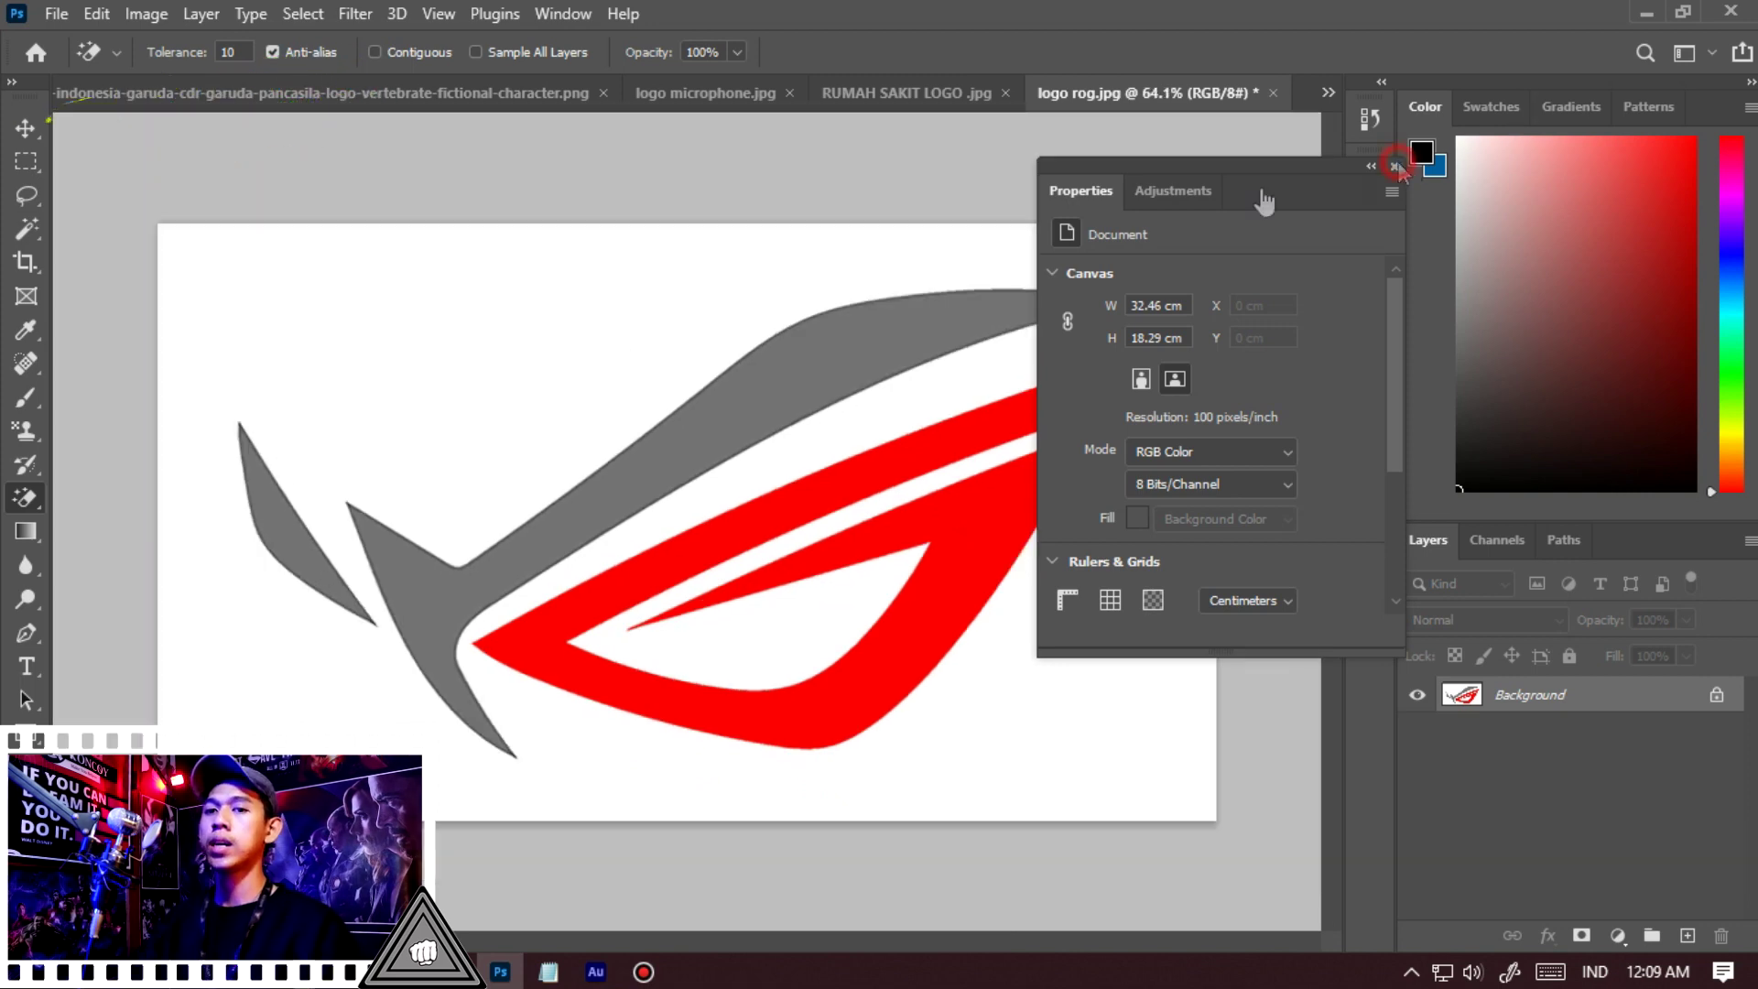
click(1394, 165)
click(9, 84)
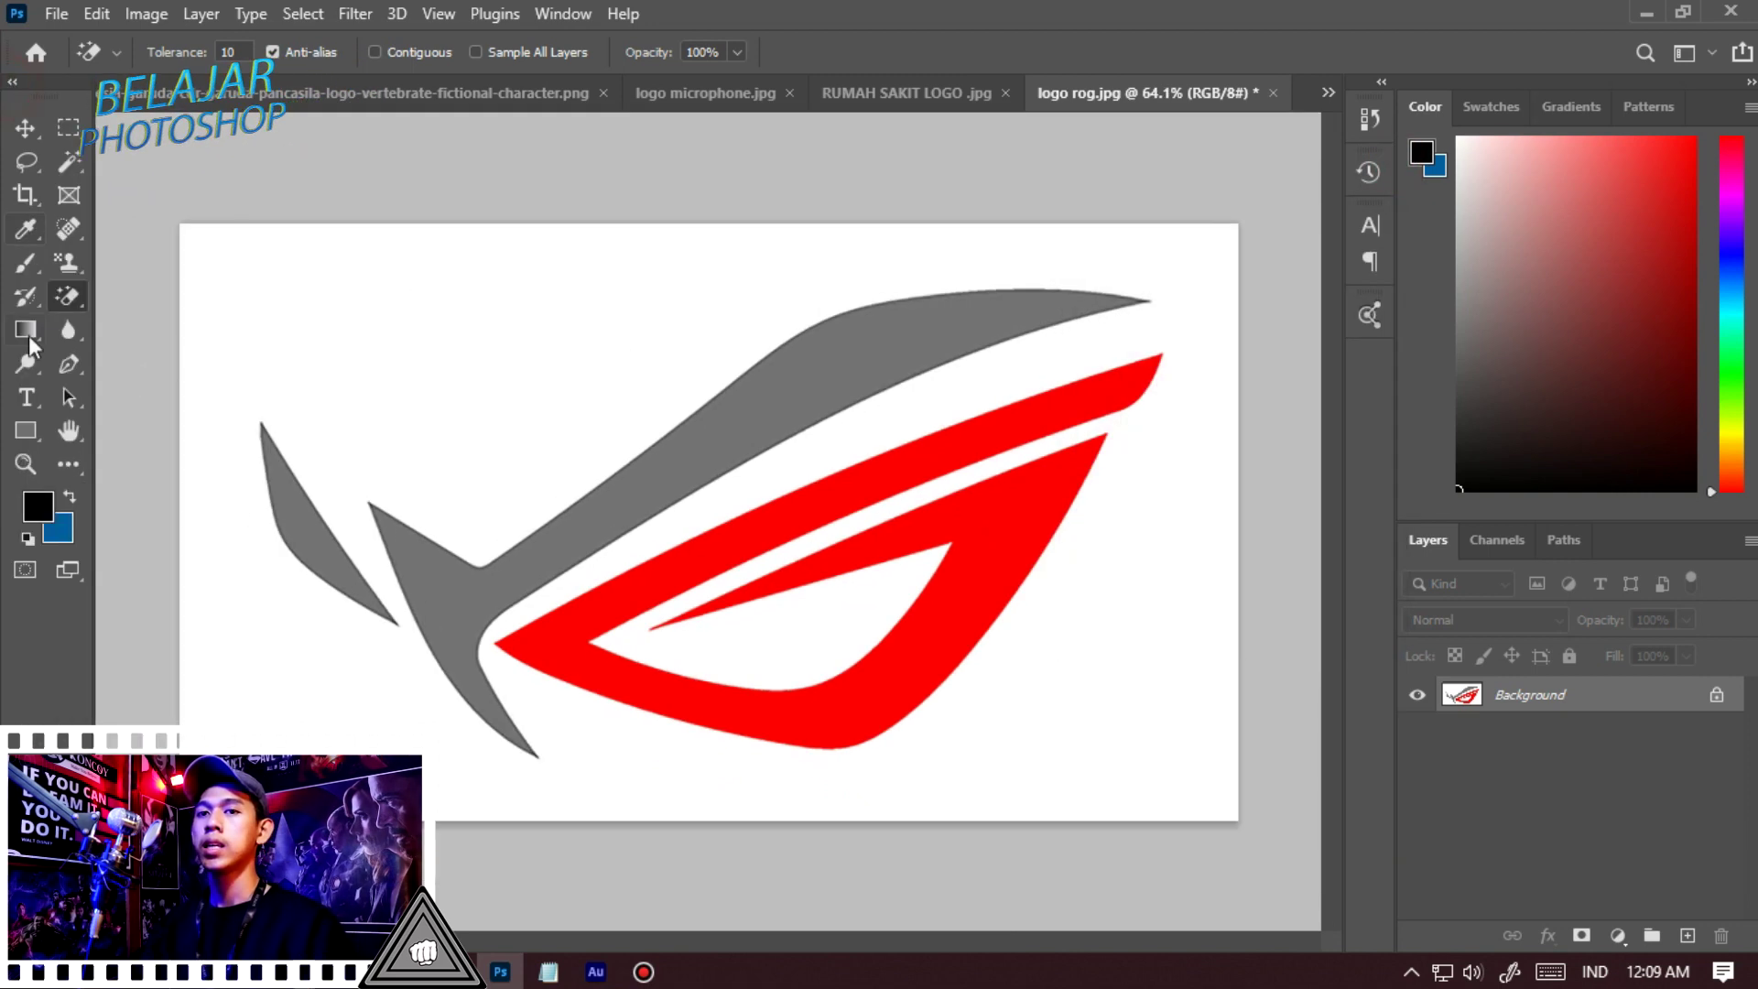
right_click(67, 295)
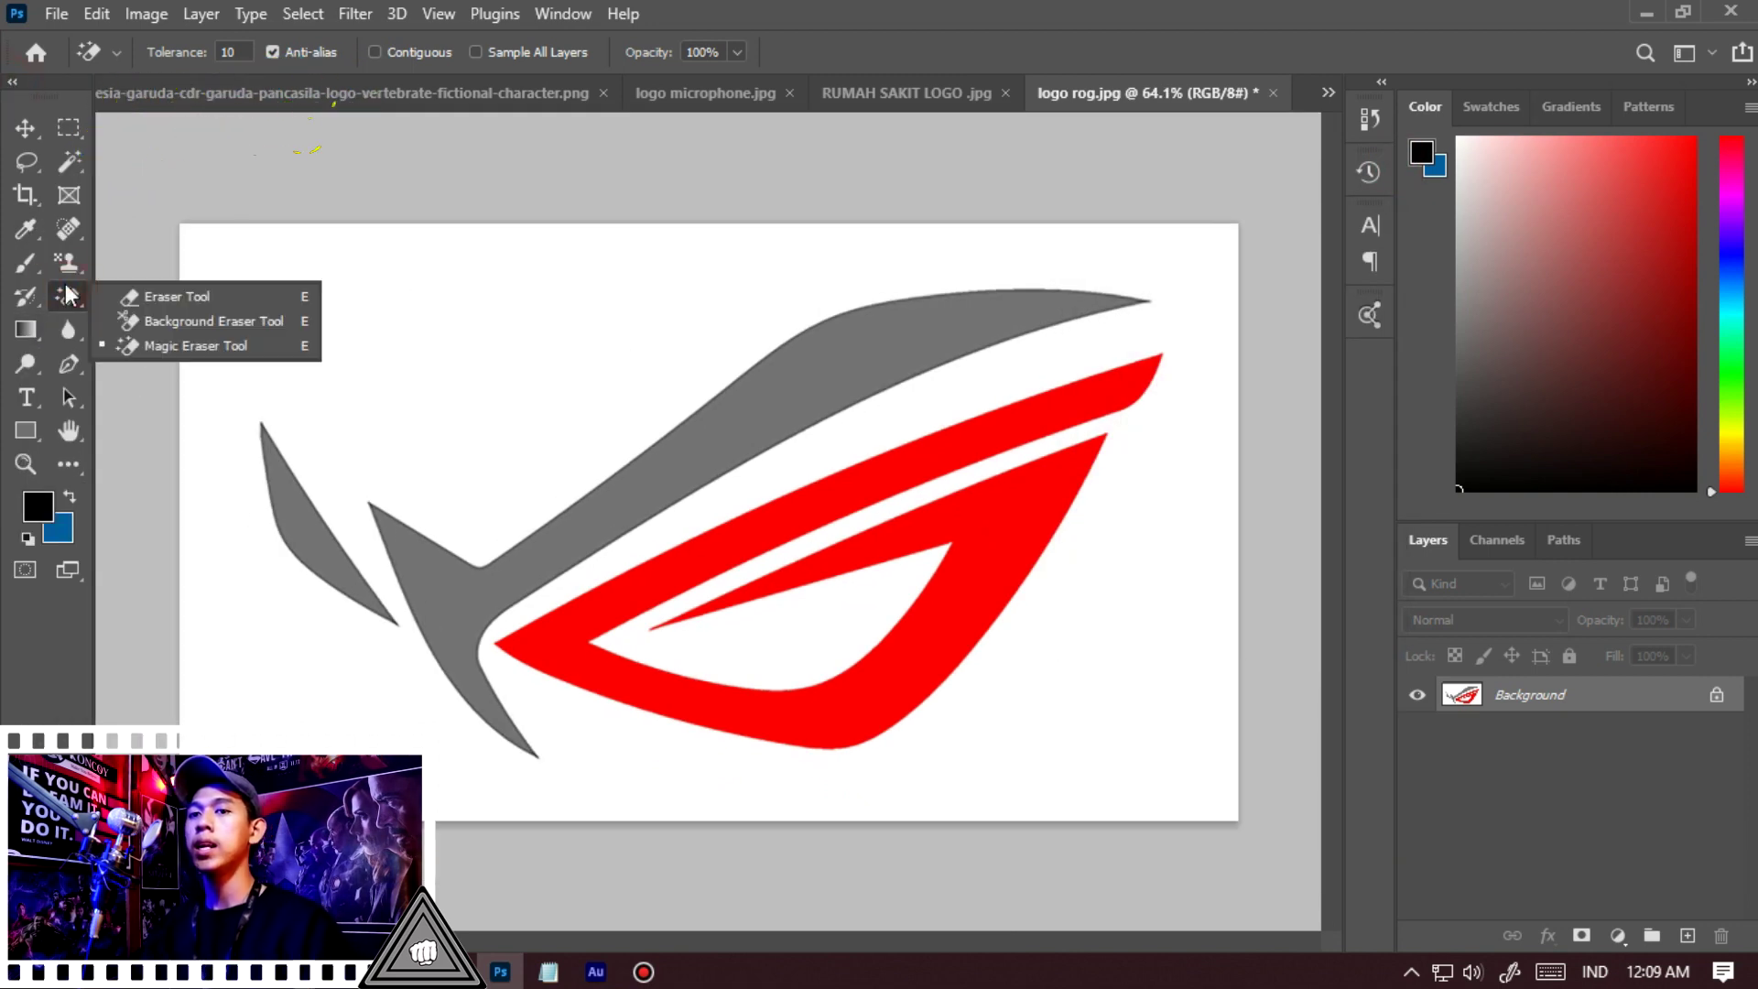
click(148, 349)
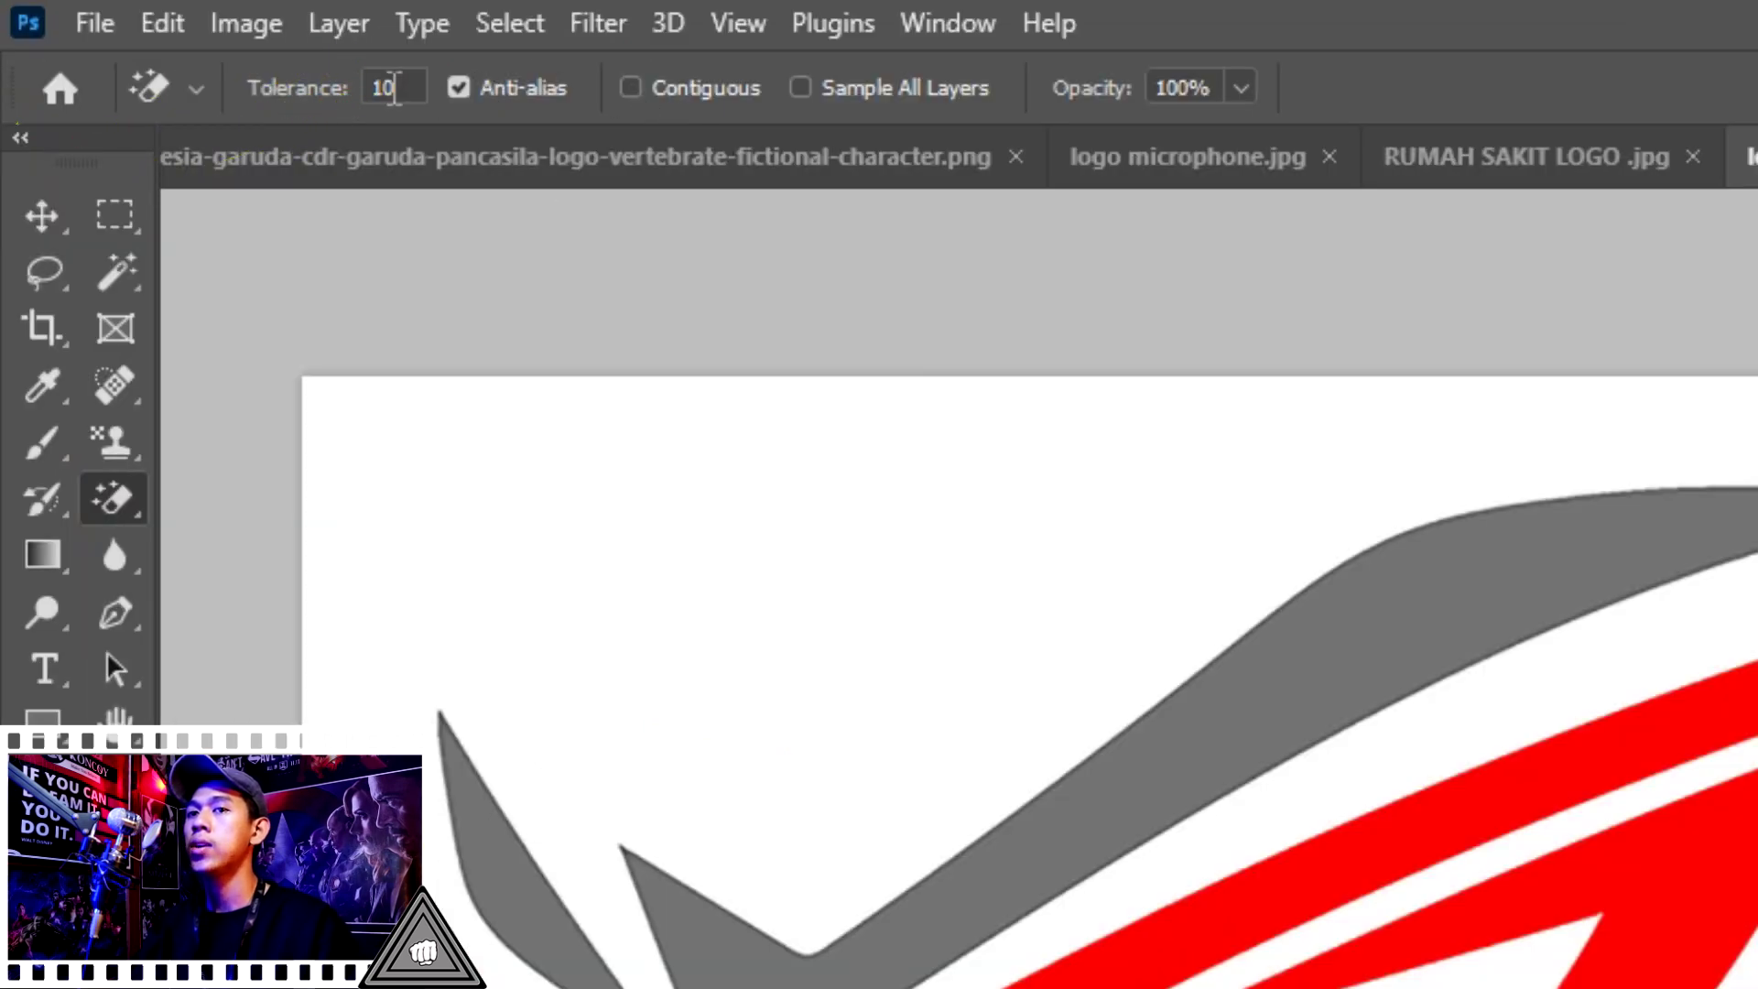
click(405, 87)
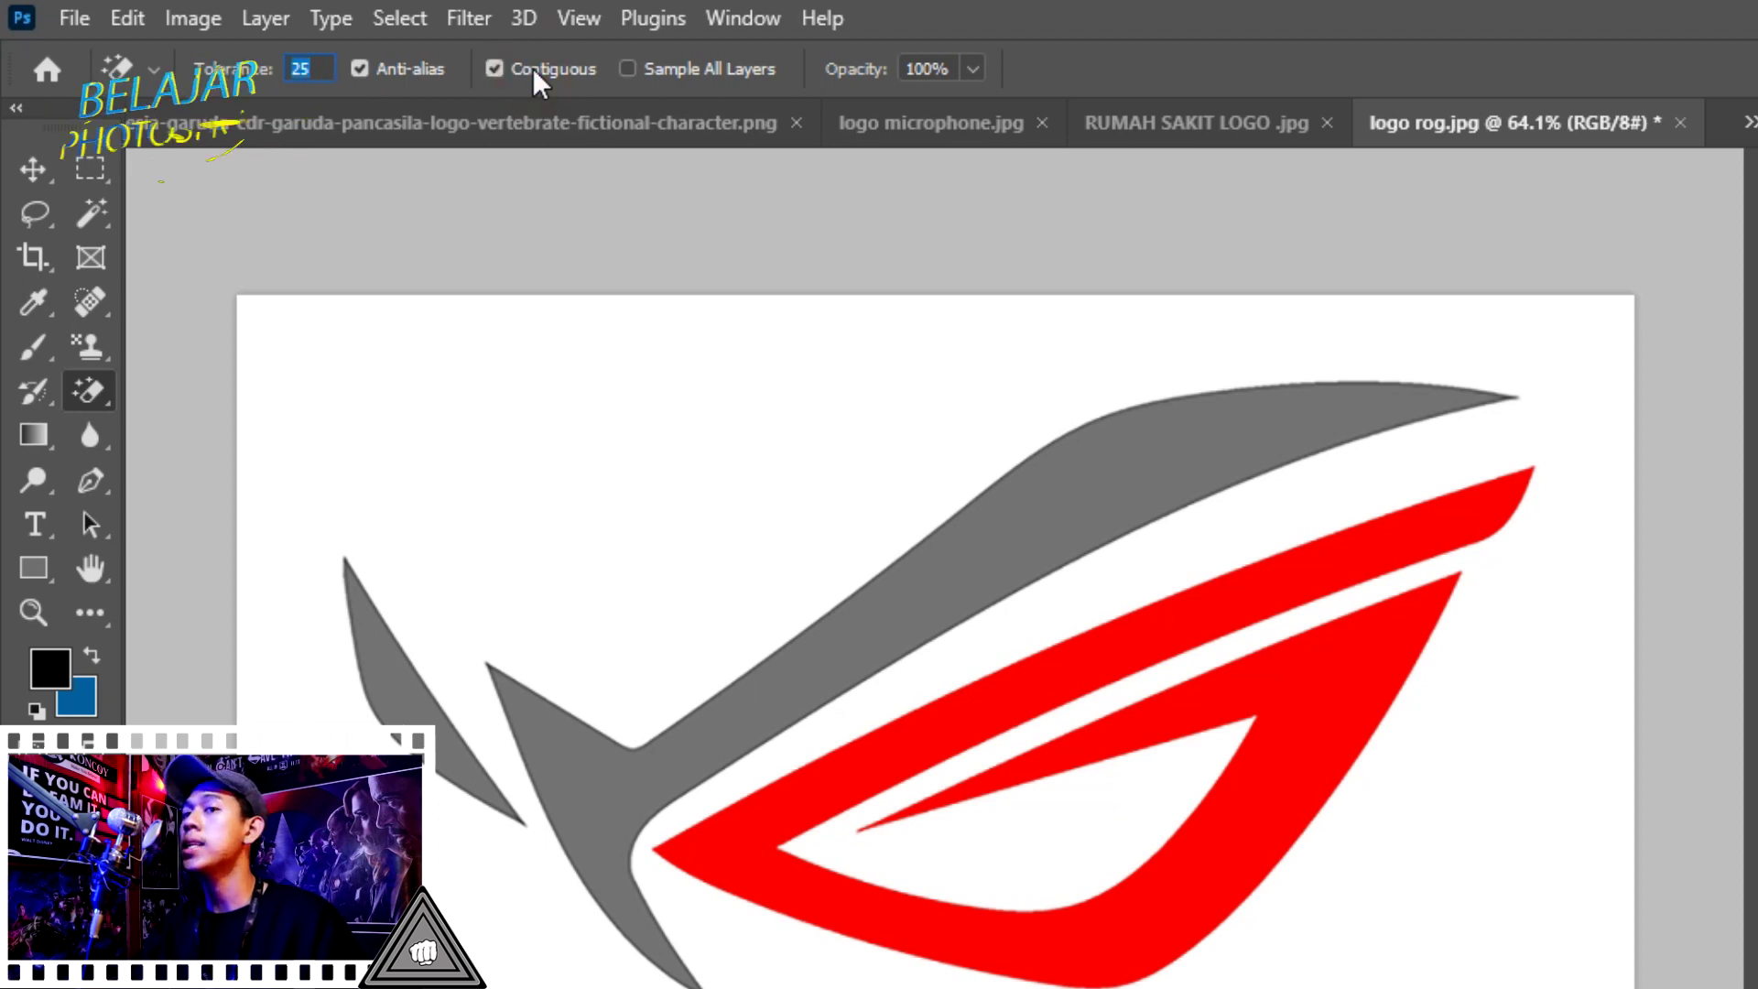
click(532, 68)
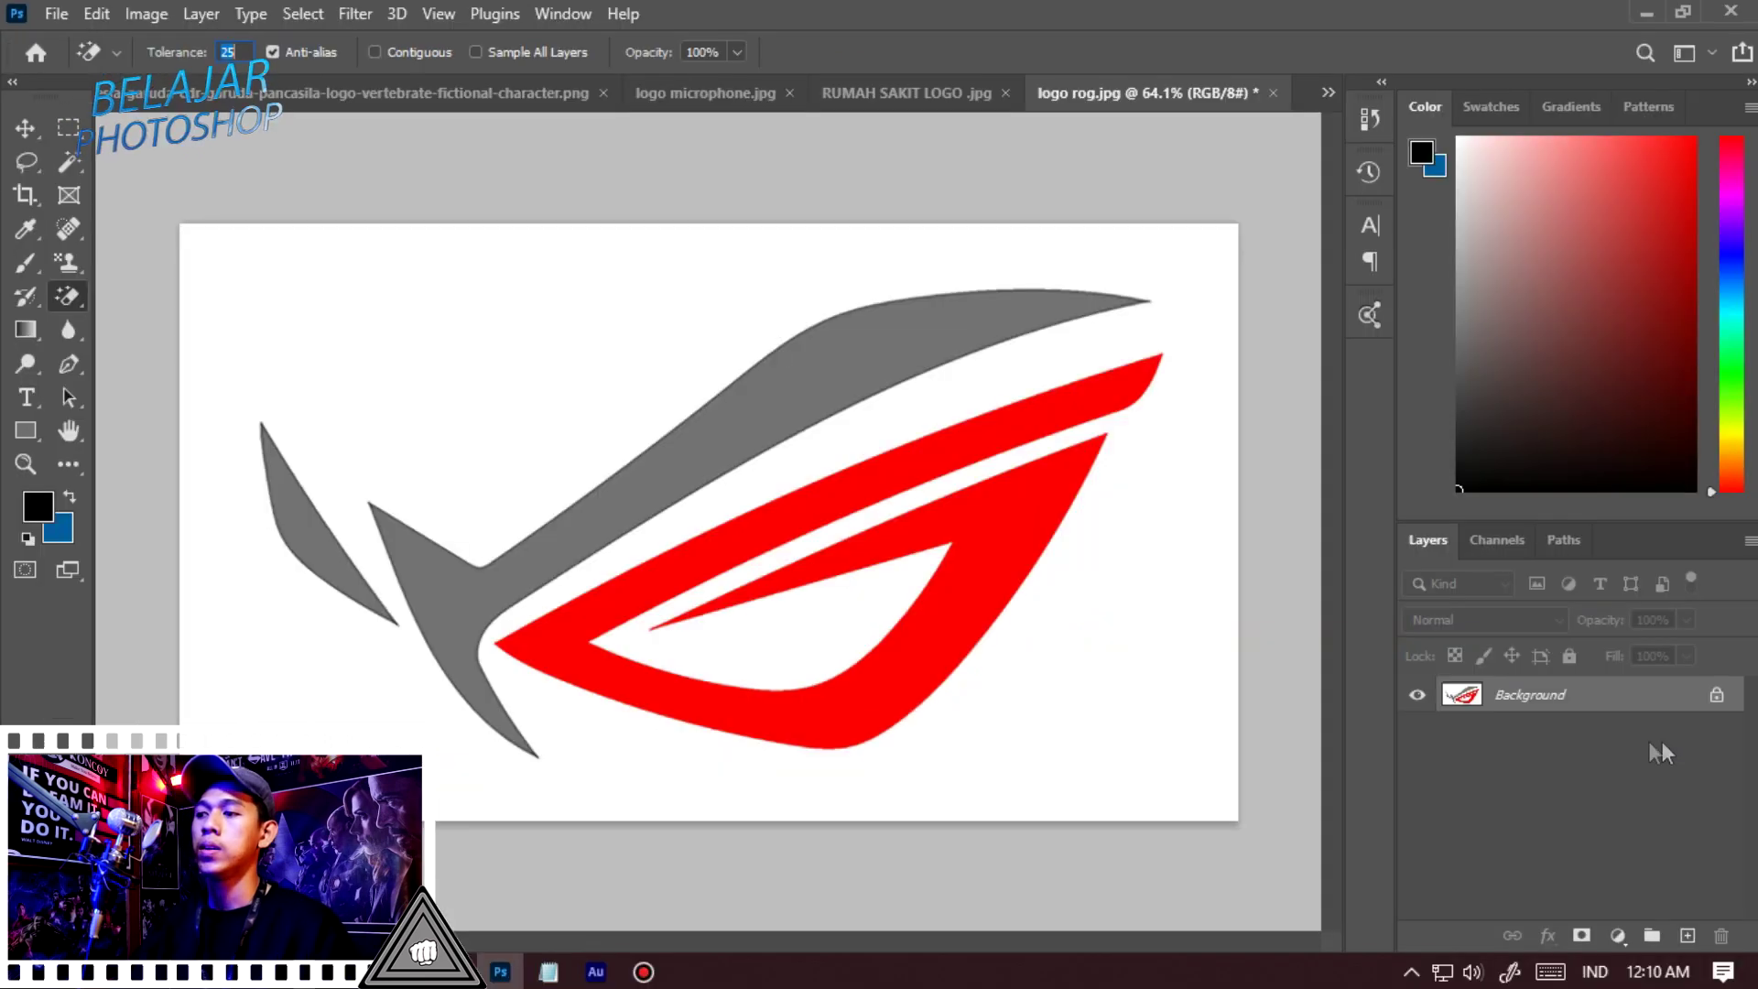
Unlock the ROG logo's Background layer and erase all of its white background with the Magic Eraser
click(1717, 697)
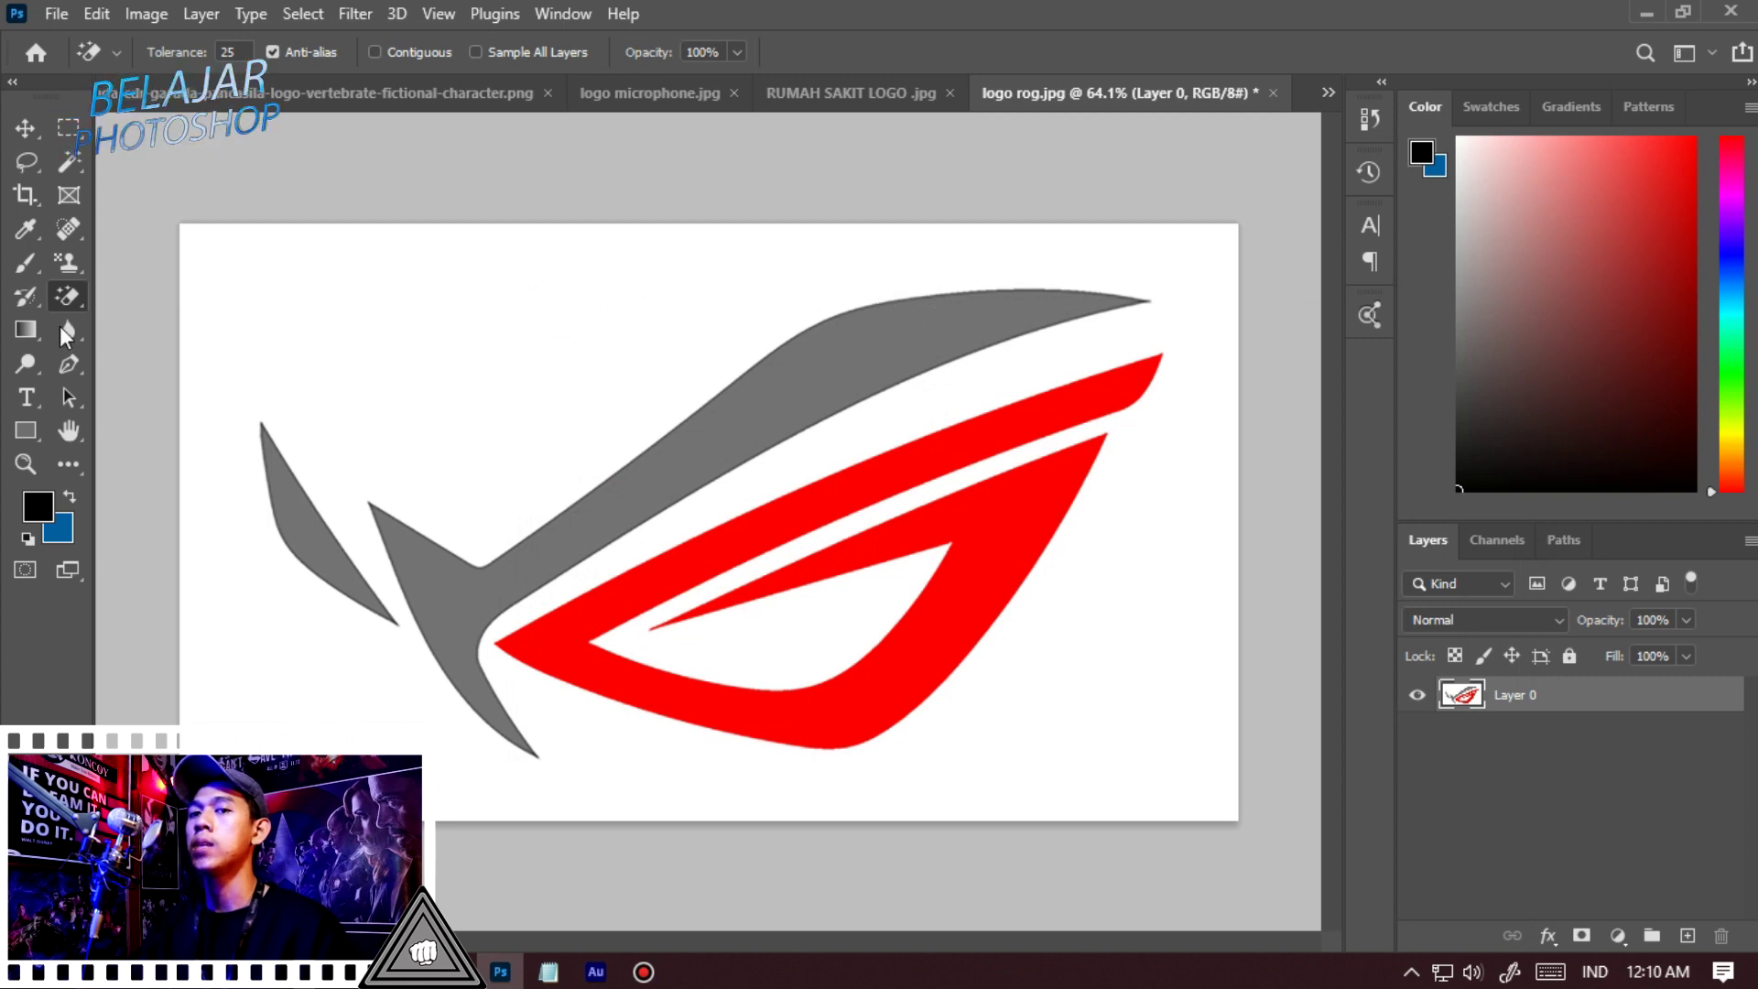
right_click(67, 296)
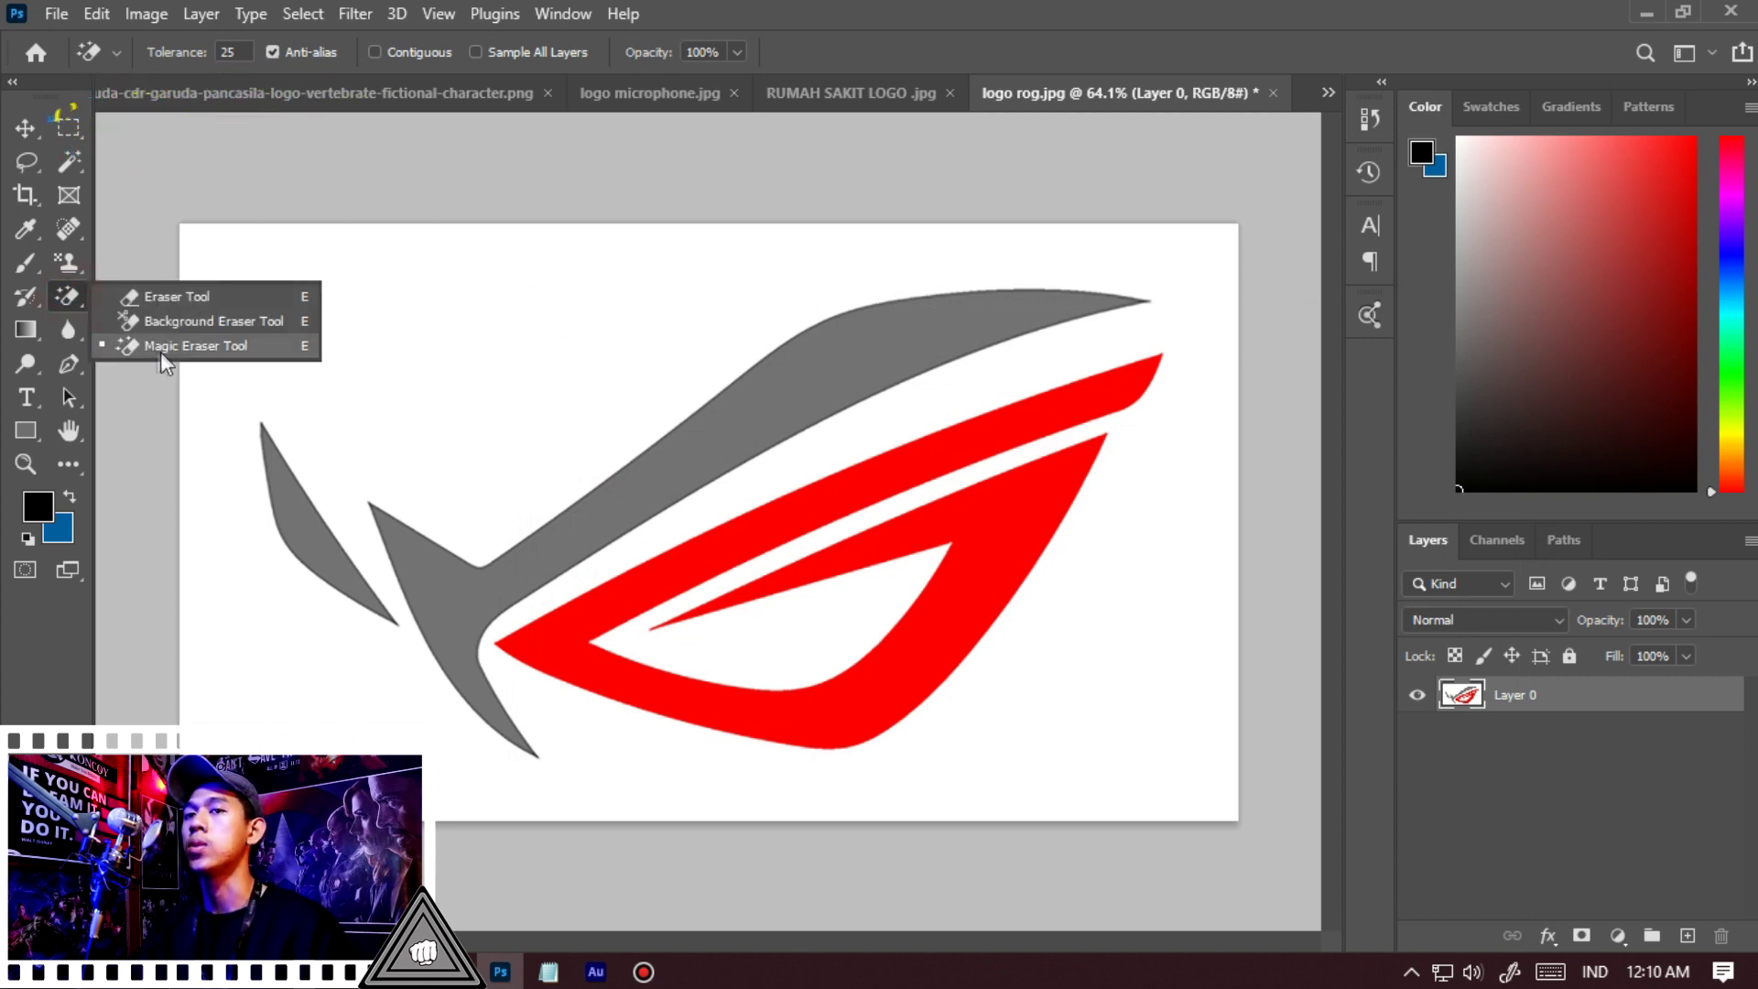
click(358, 183)
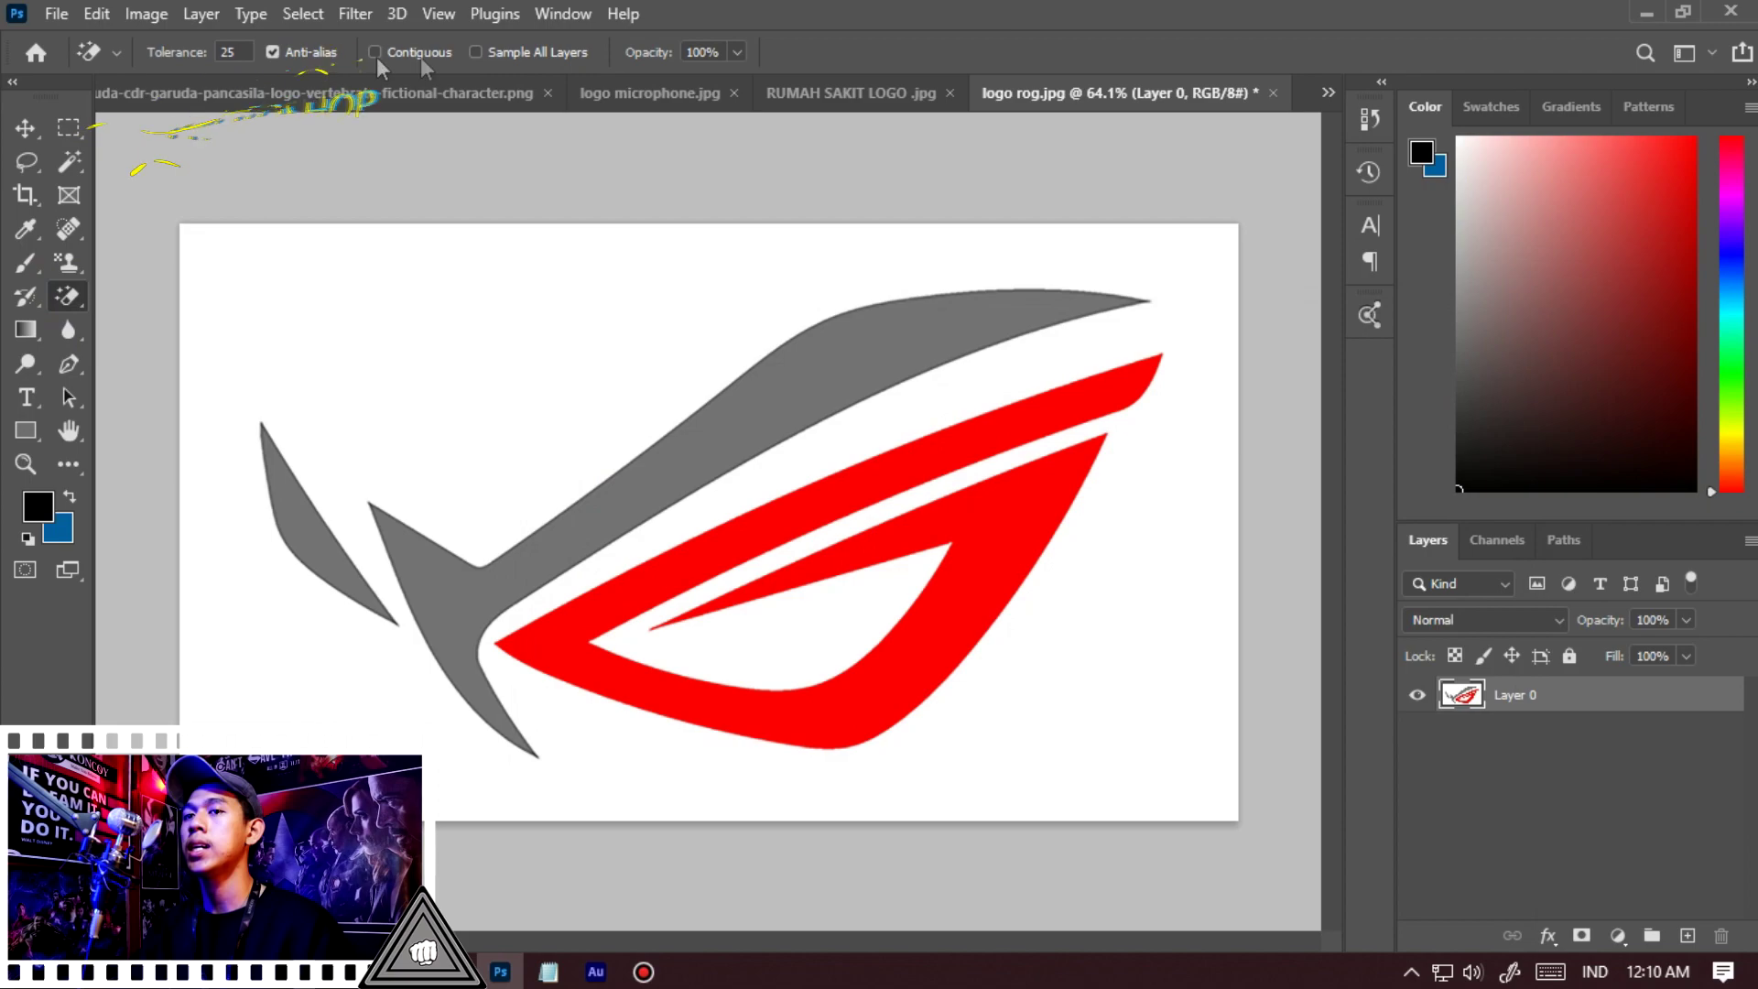
click(491, 299)
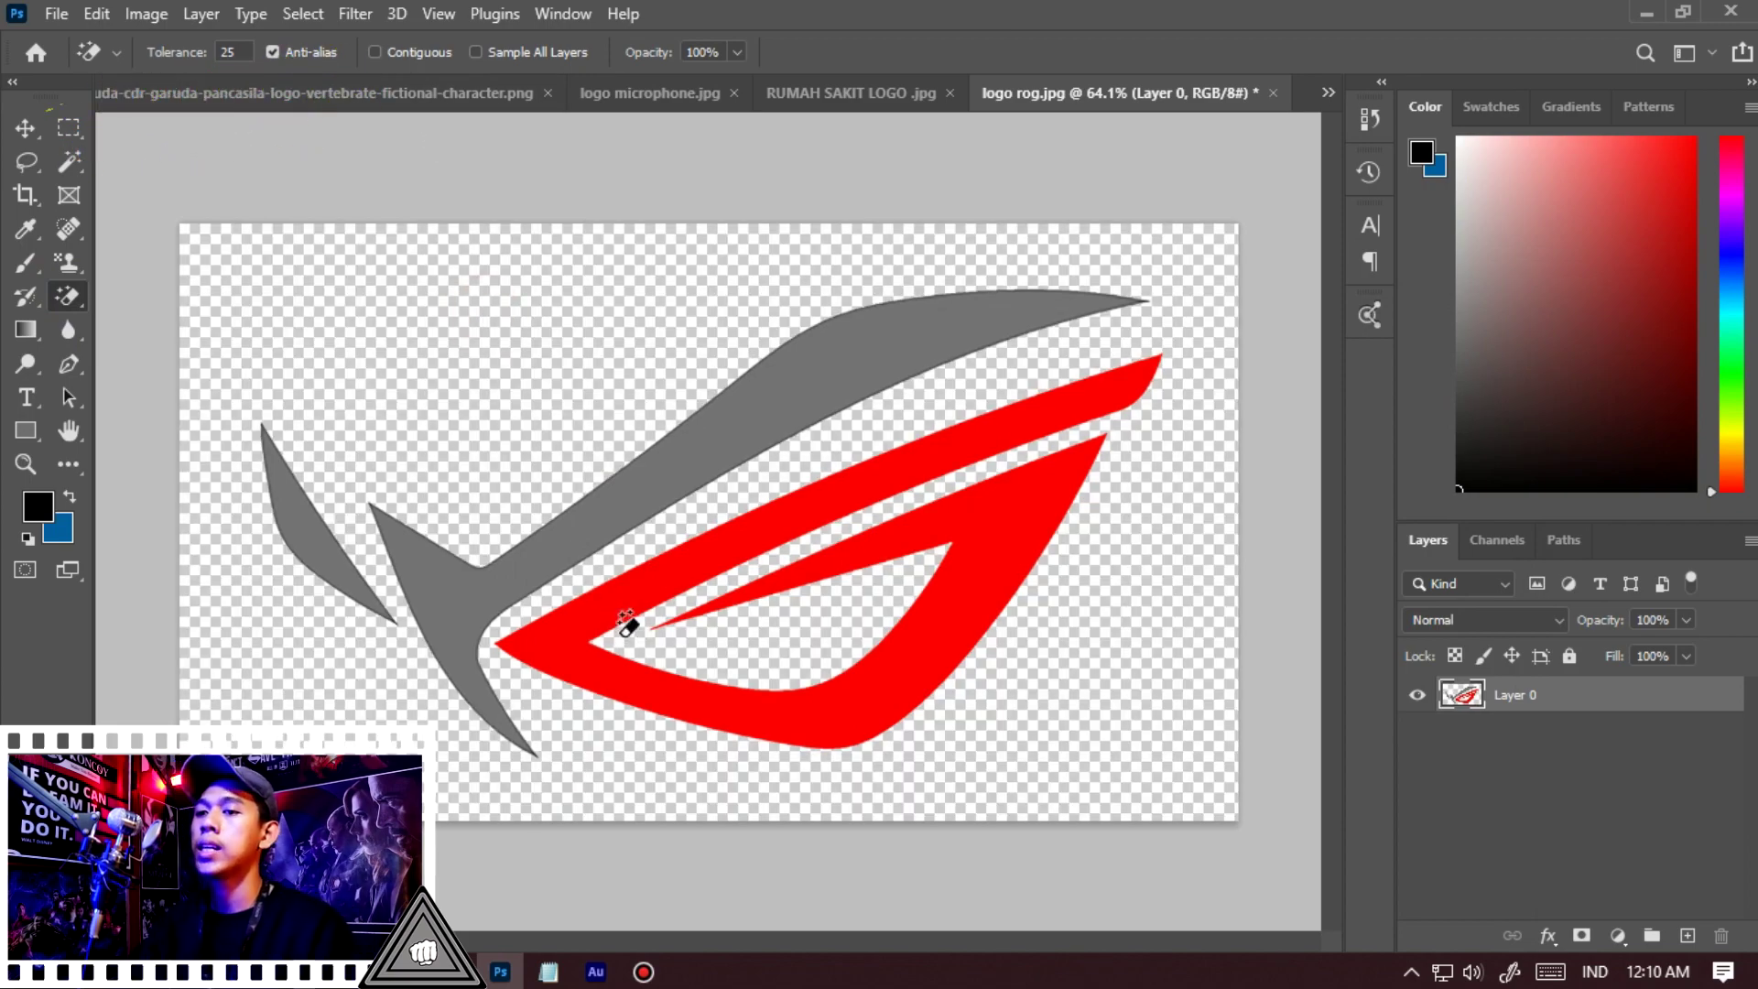
Examine the edges of the ROG logo's gray and red shapes against the transparent background
scroll(657, 596, up, 14)
key(v)
scroll(643, 465, down, 7)
scroll(685, 555, up, 5)
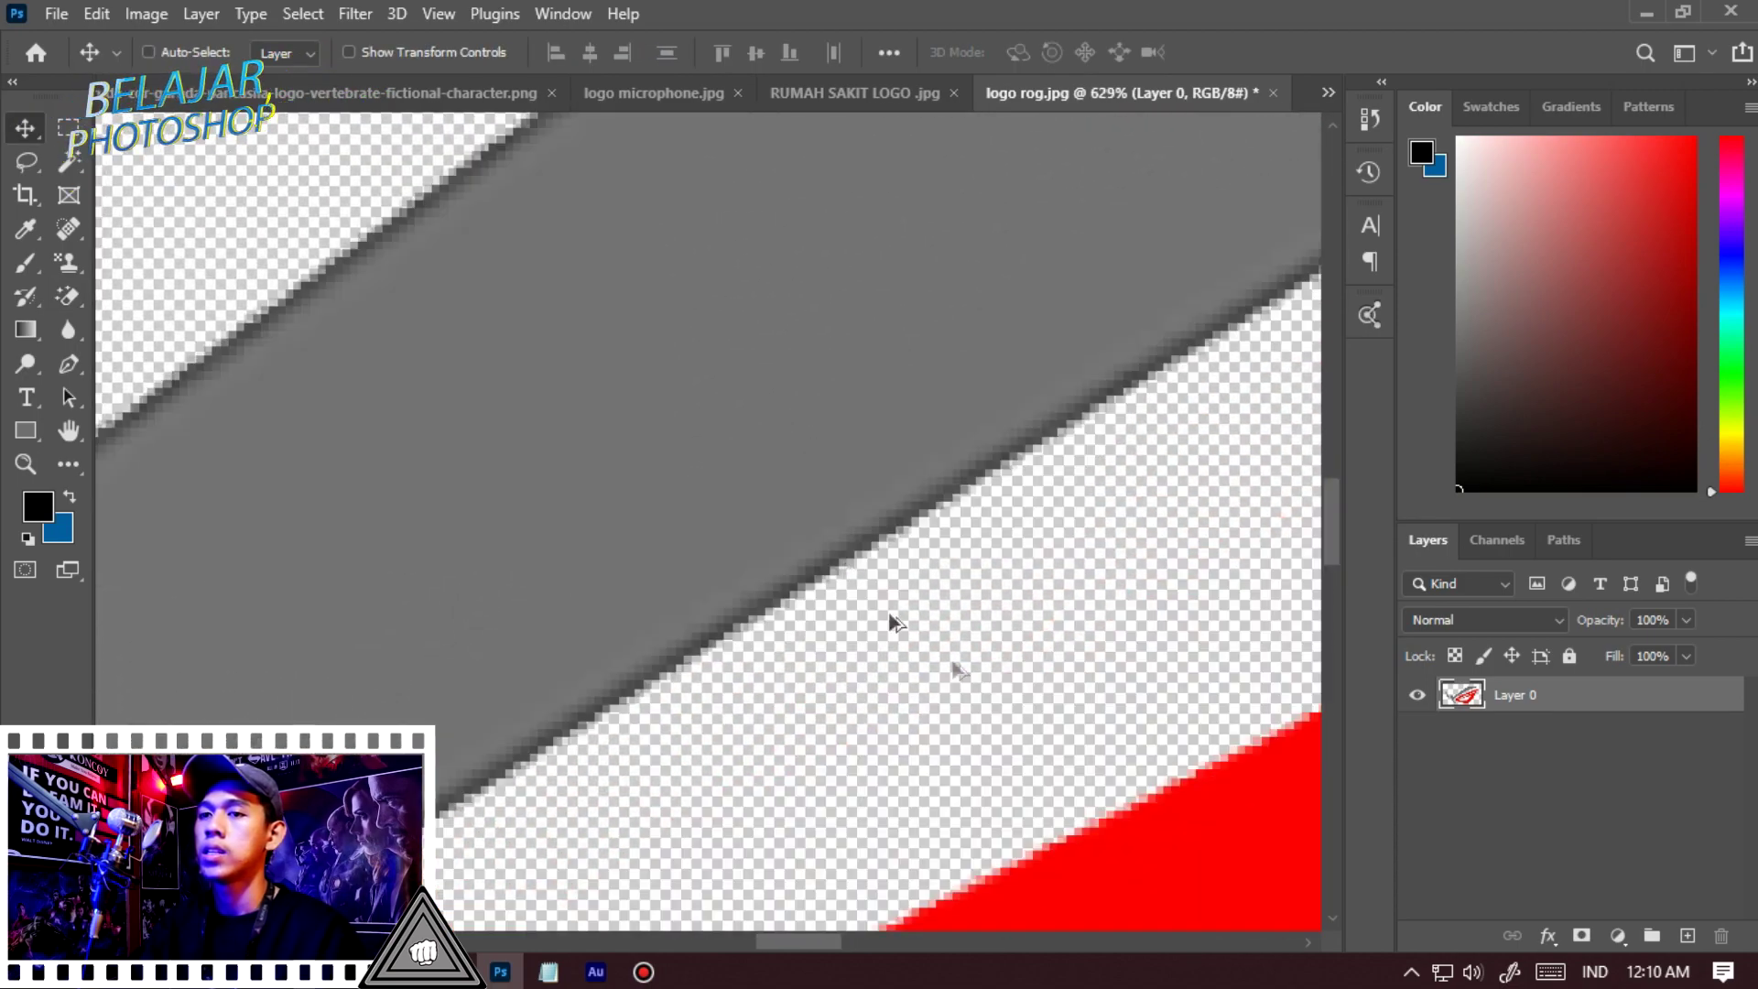
scroll(750, 541, down, 3)
scroll(510, 616, up, 6)
scroll(793, 565, down, 10)
scroll(874, 532, up, 1)
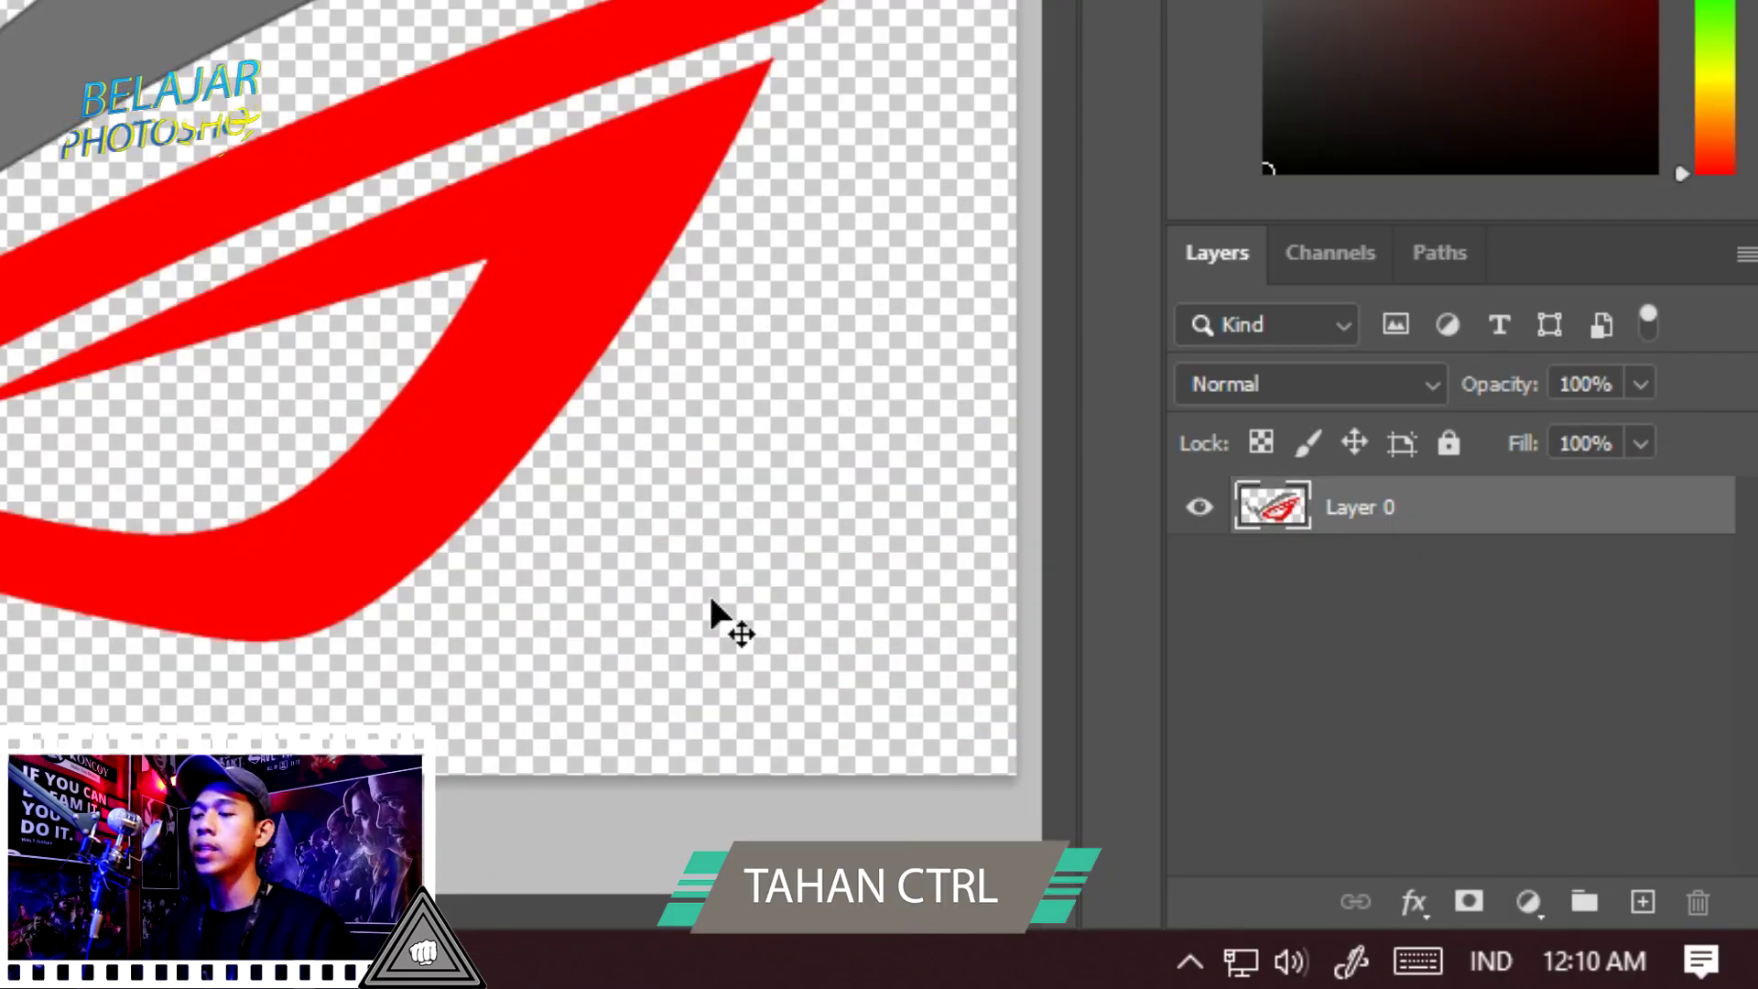
Load the outline of the ROG logo on Layer 0 as a selection
ctrl+click(1254, 515)
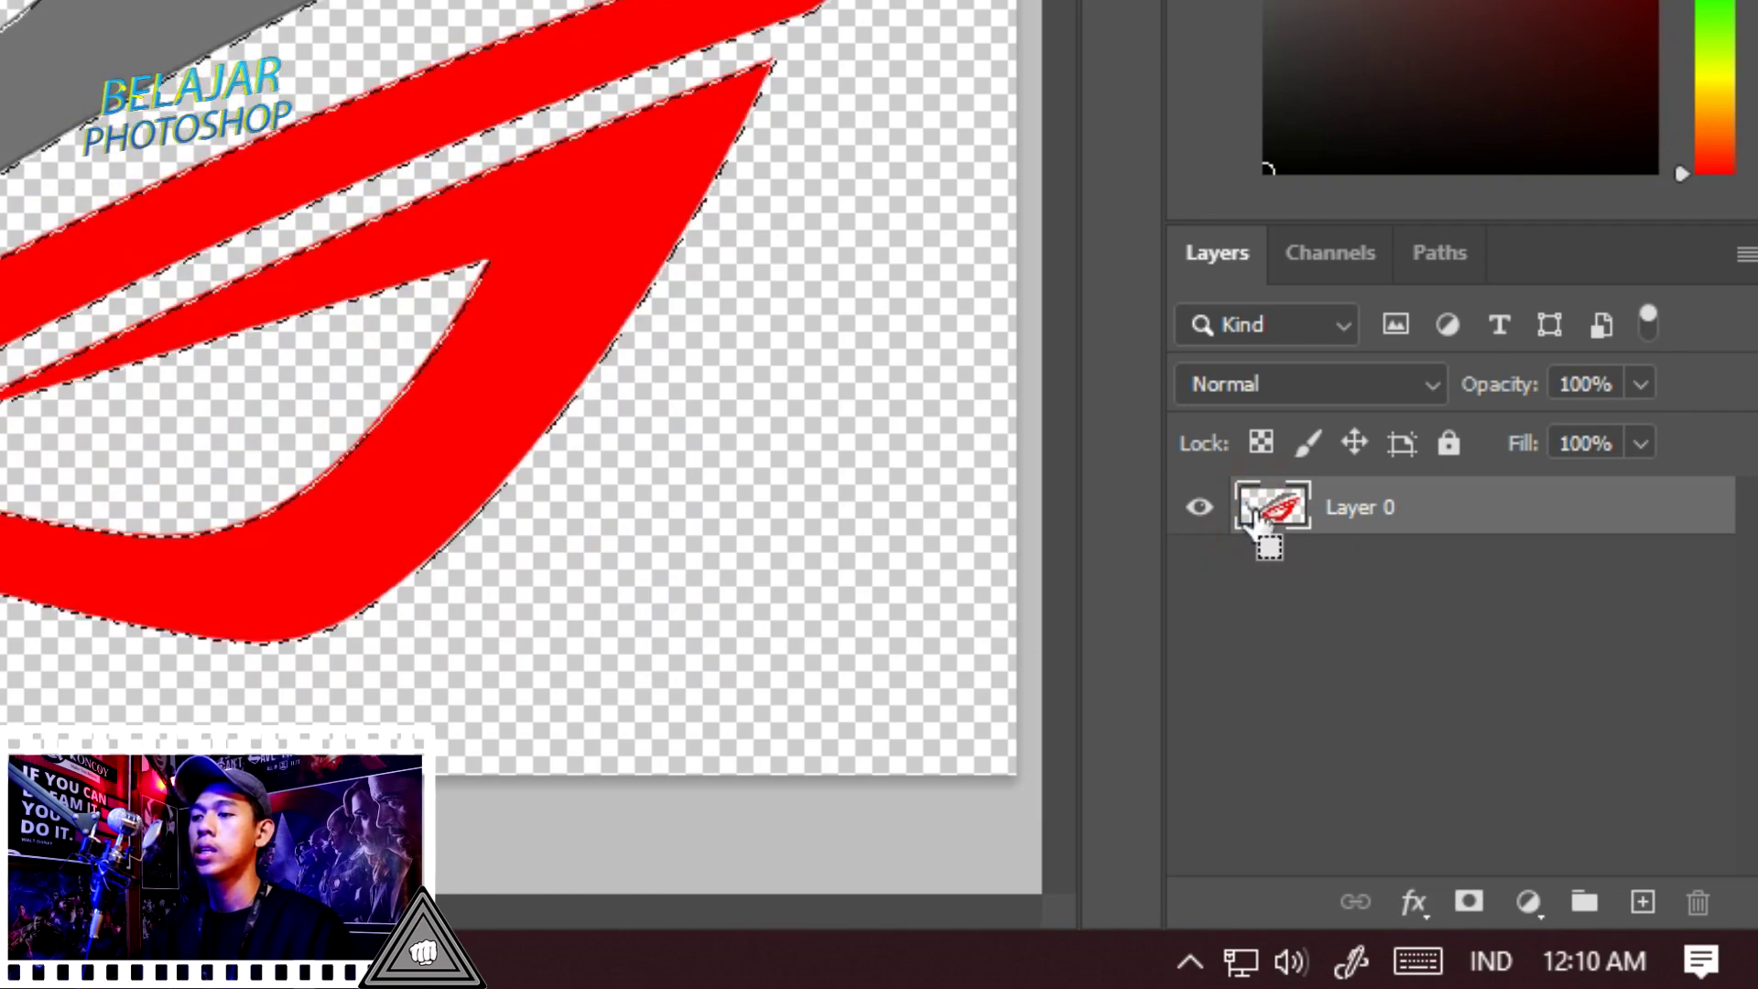
scroll(432, 414, up, 6)
scroll(316, 327, down, 2)
scroll(316, 327, down, 3)
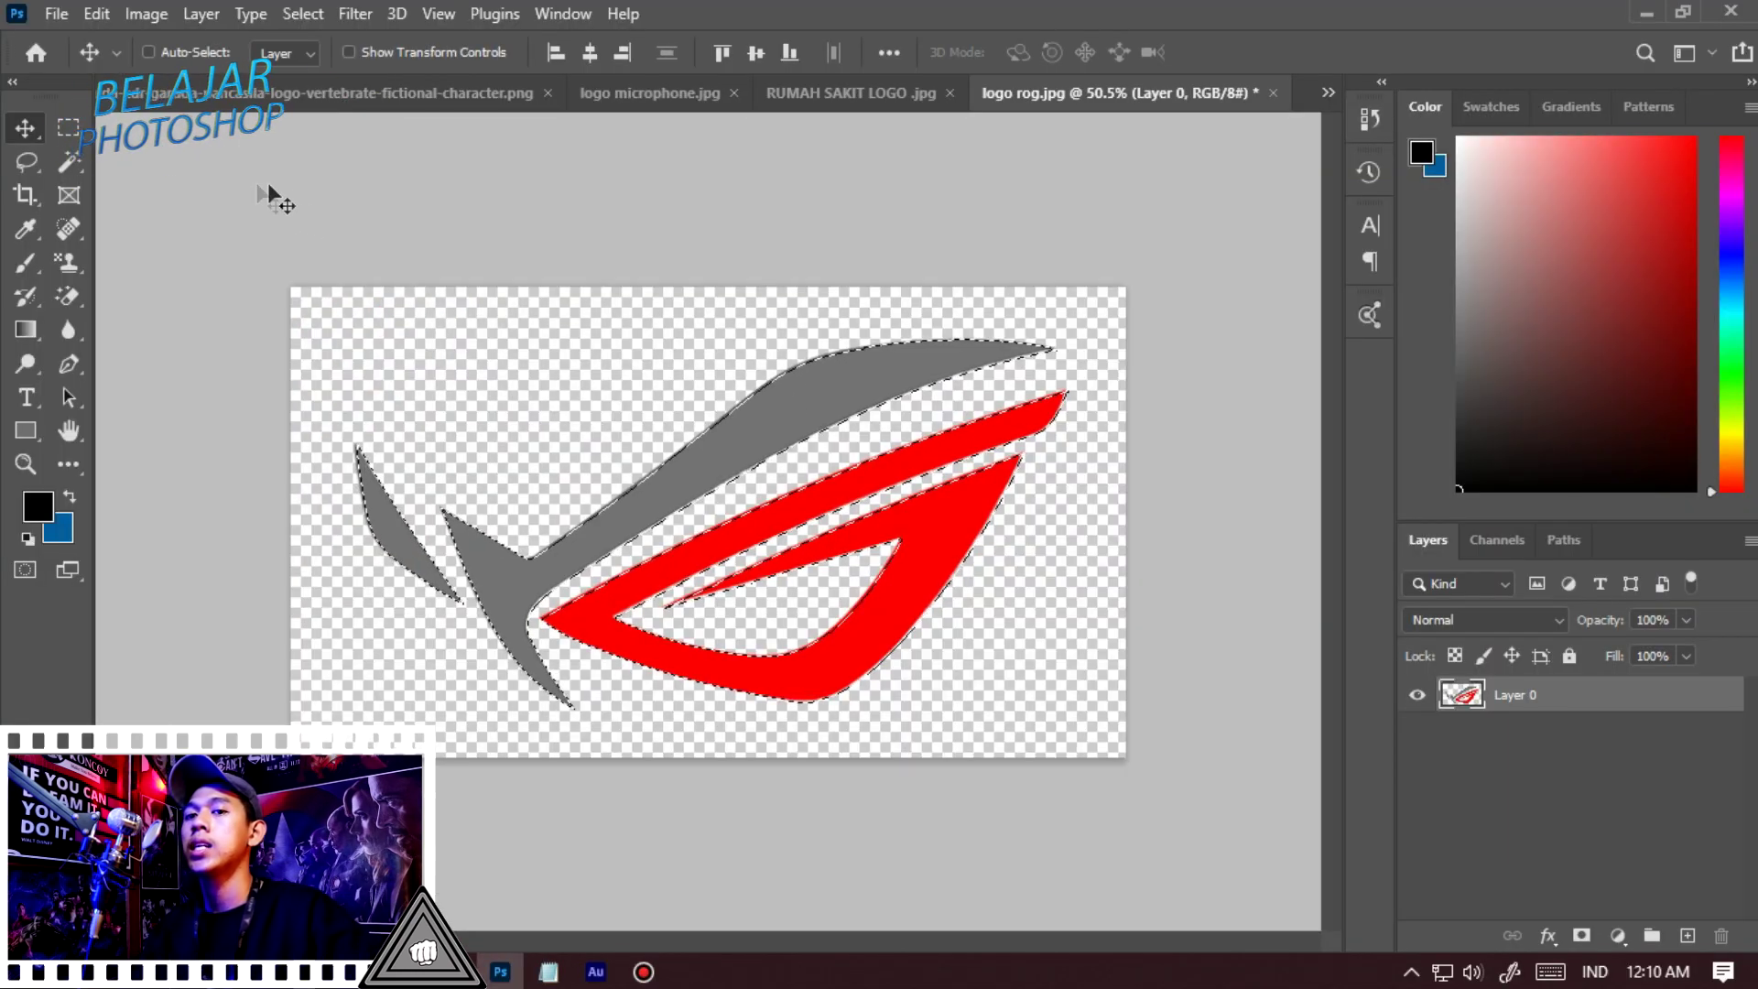
Set the background color to black, fill the selected ROG logo shapes with it, and clear the selection
click(66, 524)
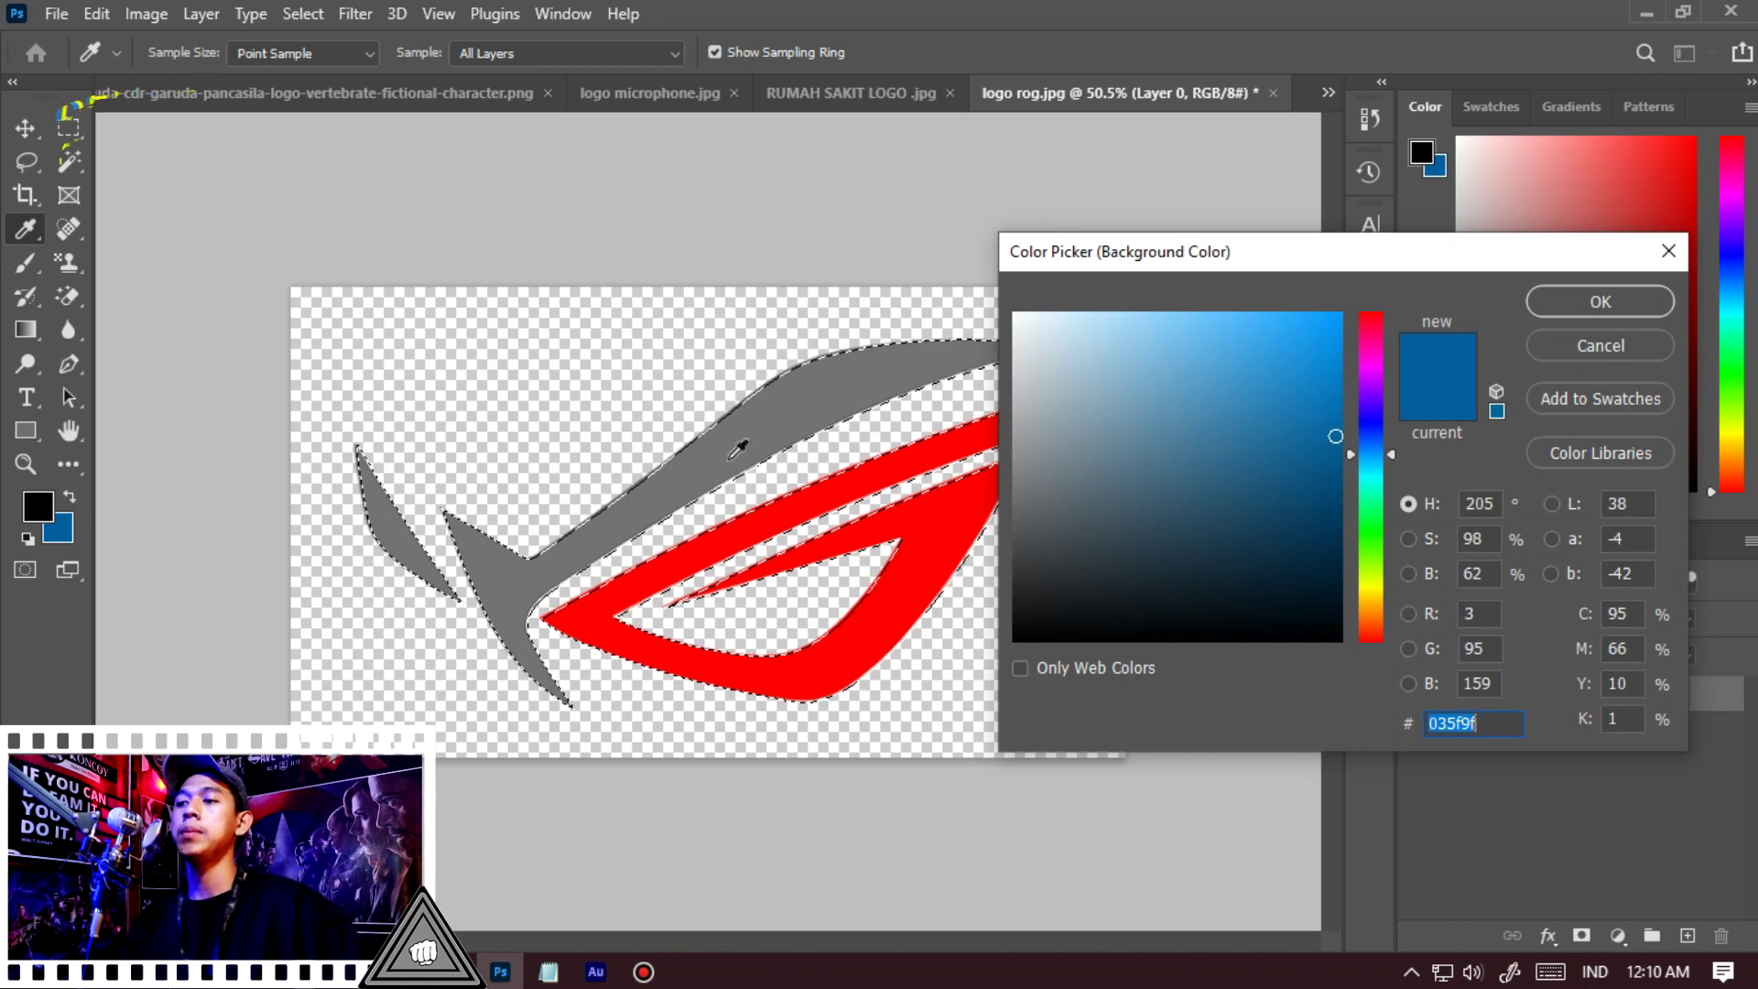
click(1601, 301)
key(v)
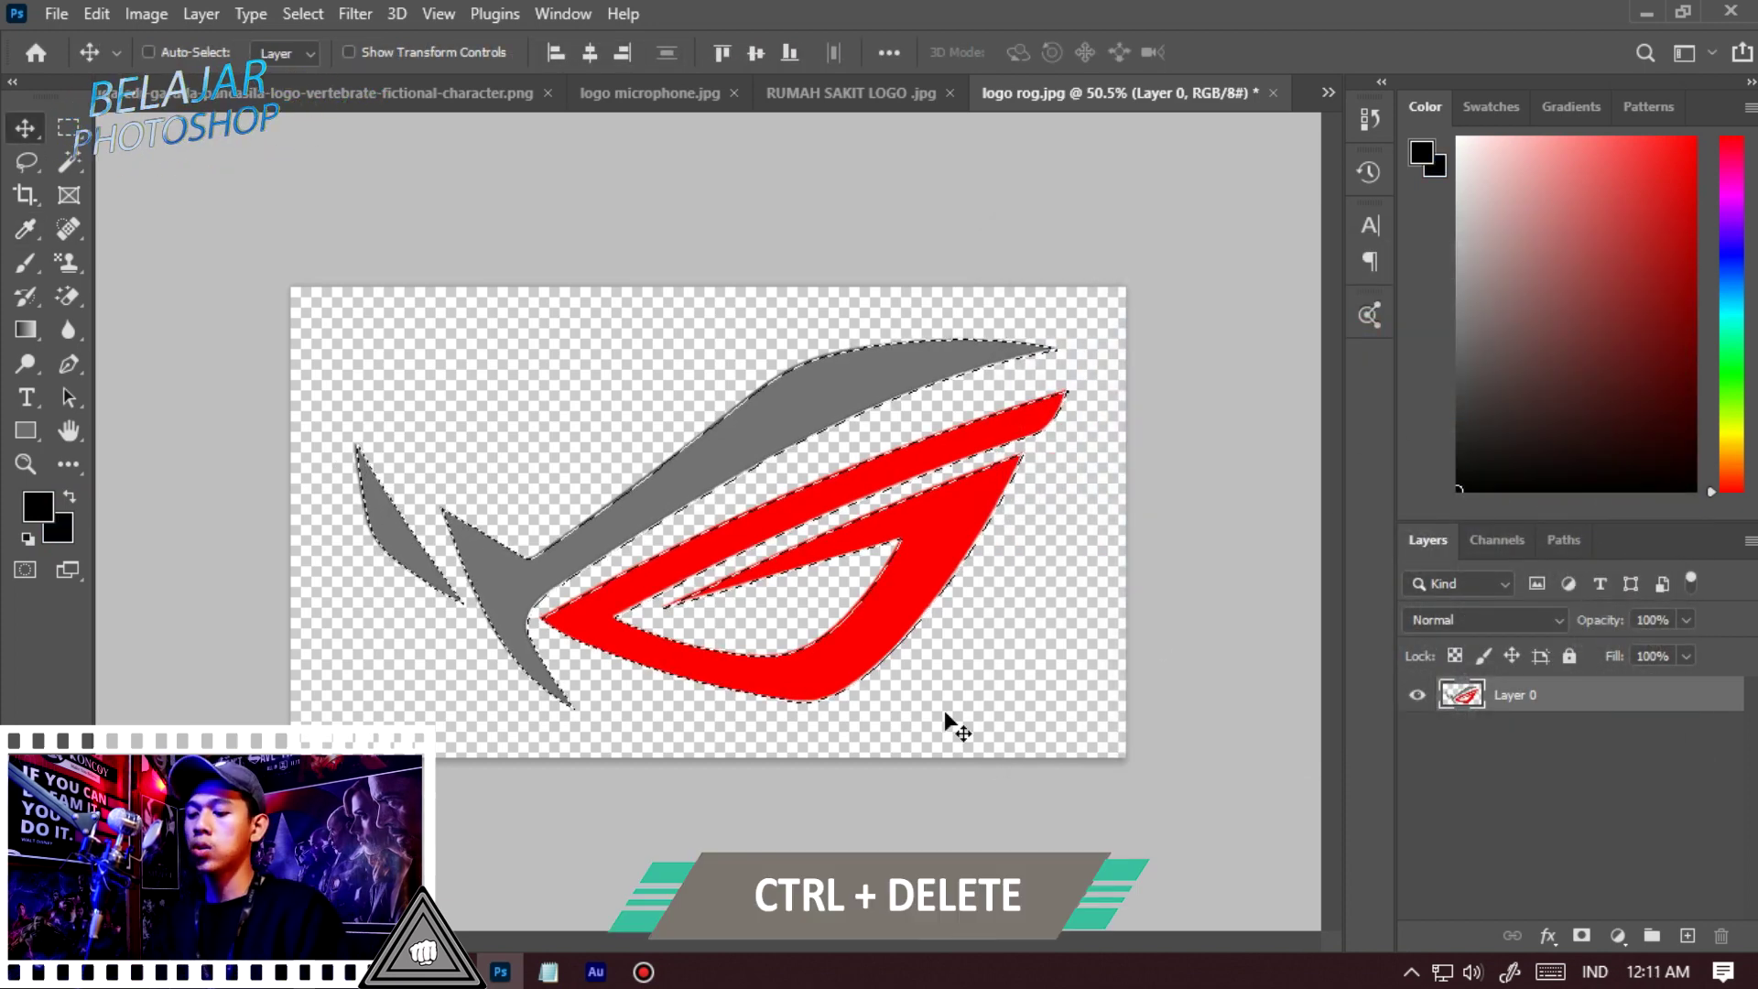
key(ctrl+Delete)
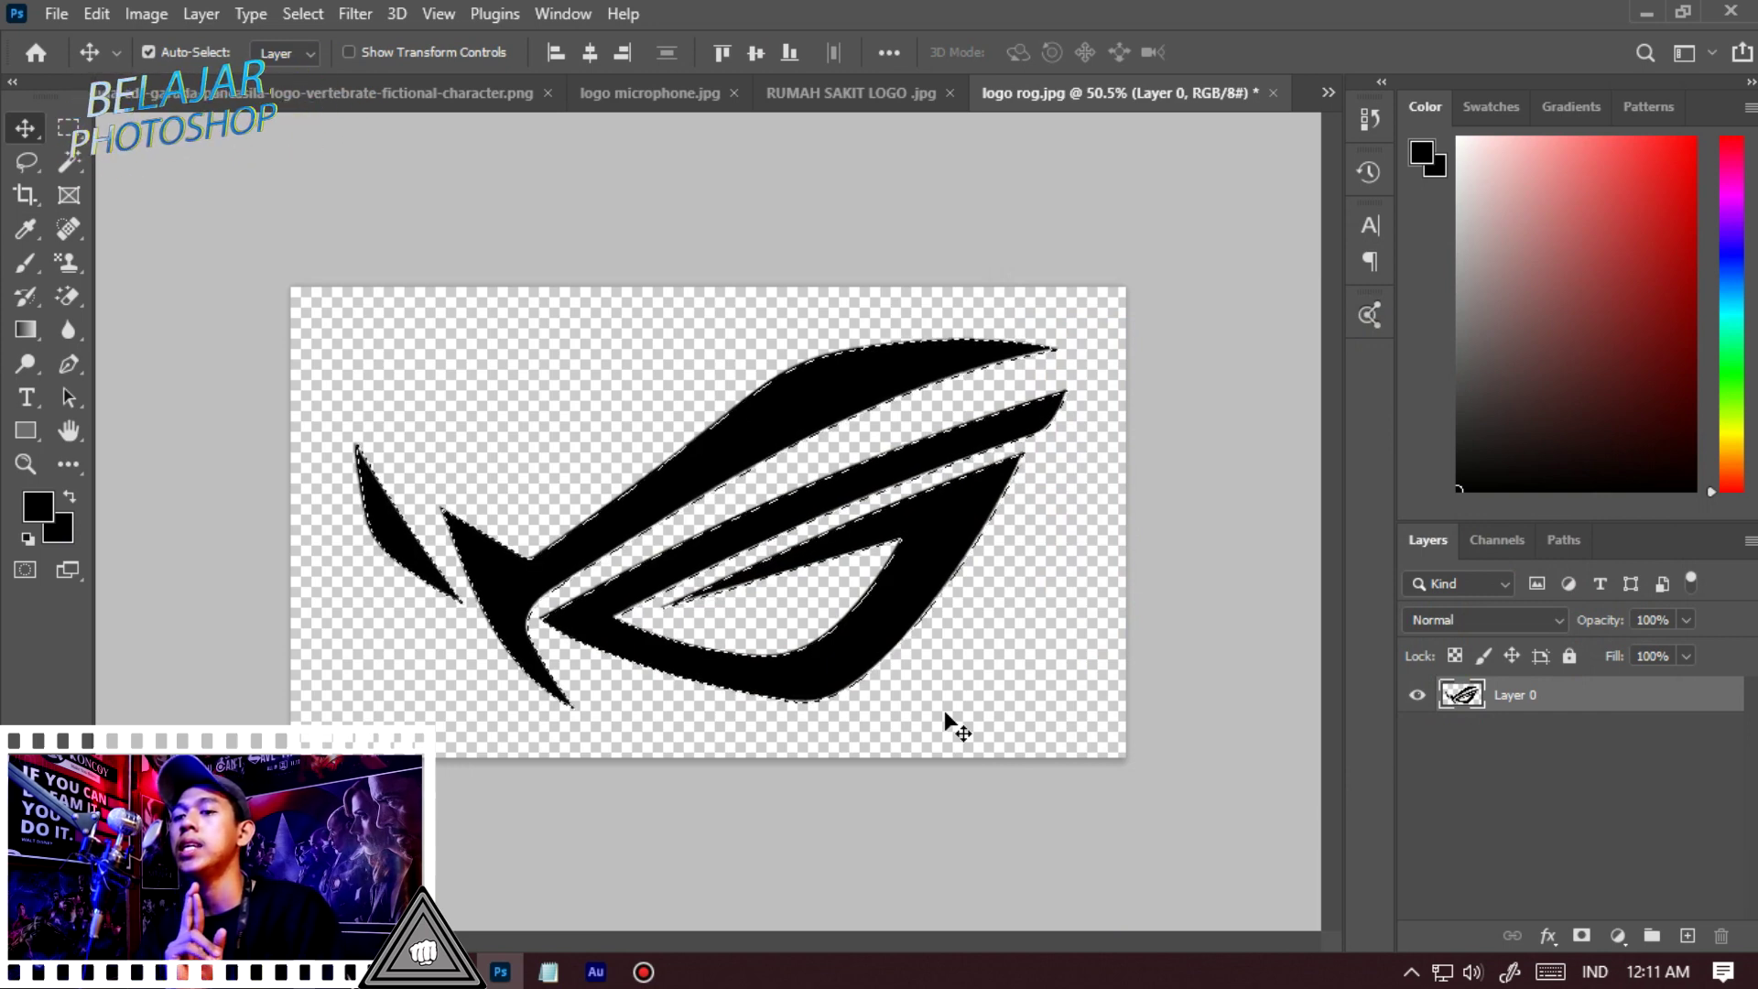
key(ctrl+d)
Examine the edges and pointed tips of the black ROG logo at close range for leftover softness
scroll(943, 538, up, 5)
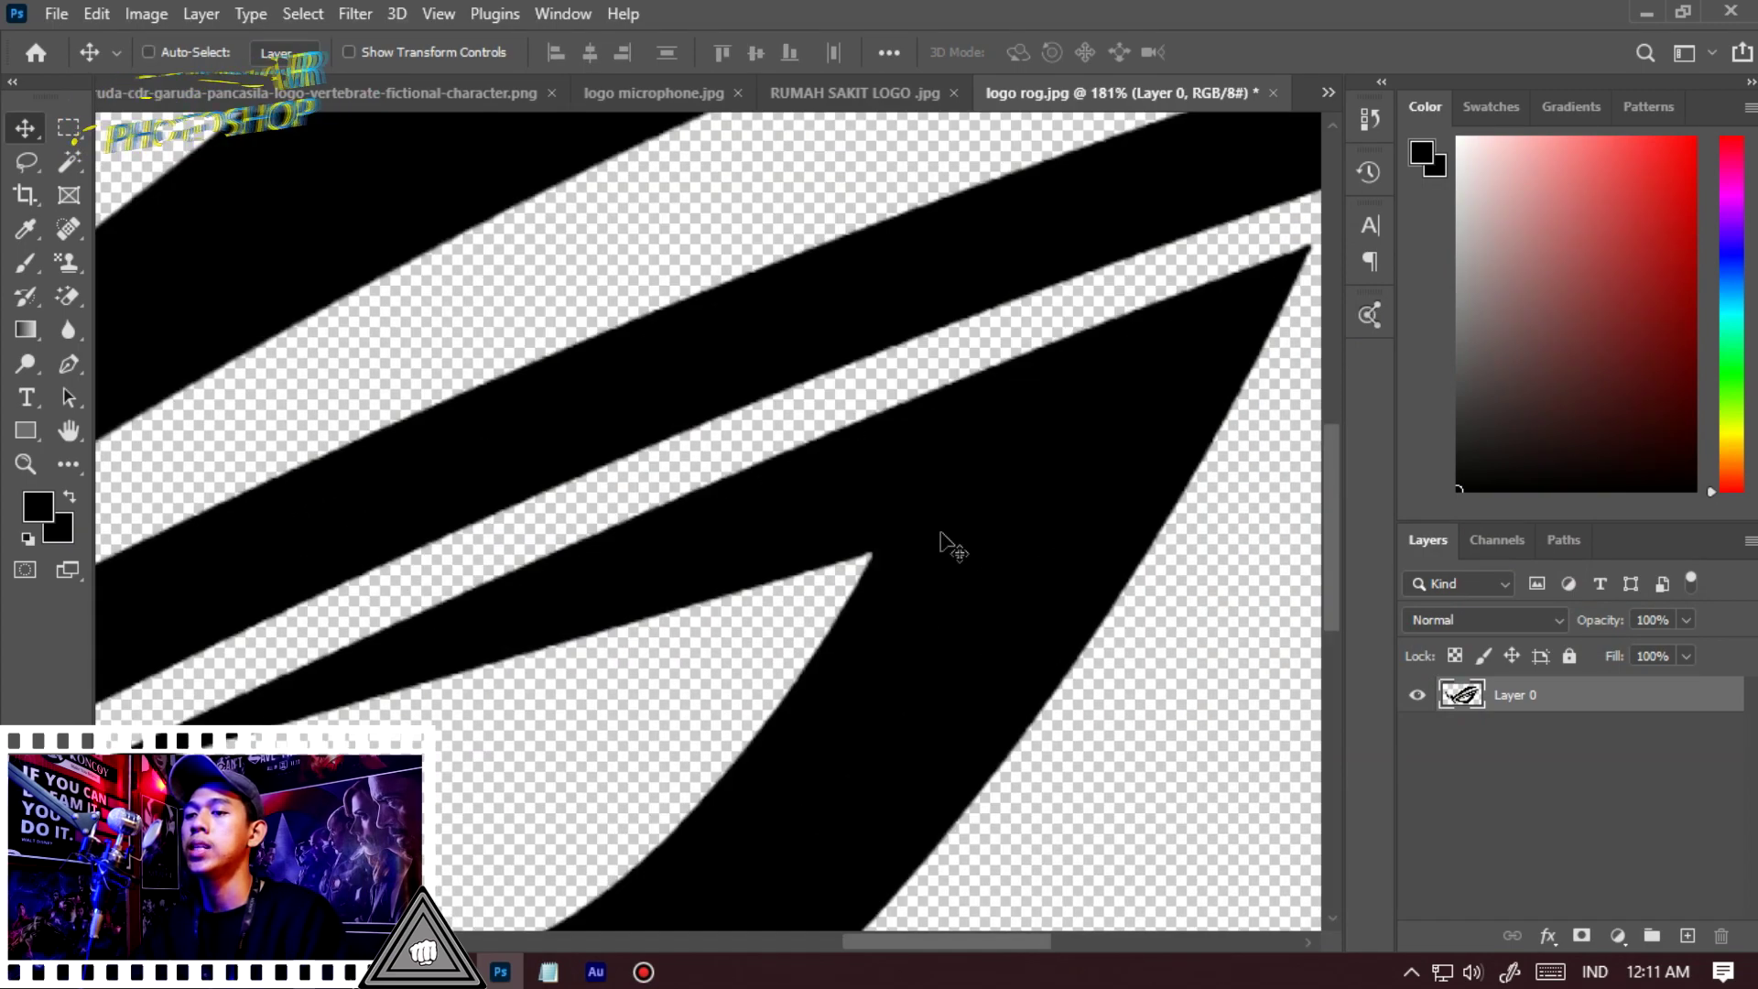
scroll(943, 540, down, 5)
scroll(855, 353, up, 8)
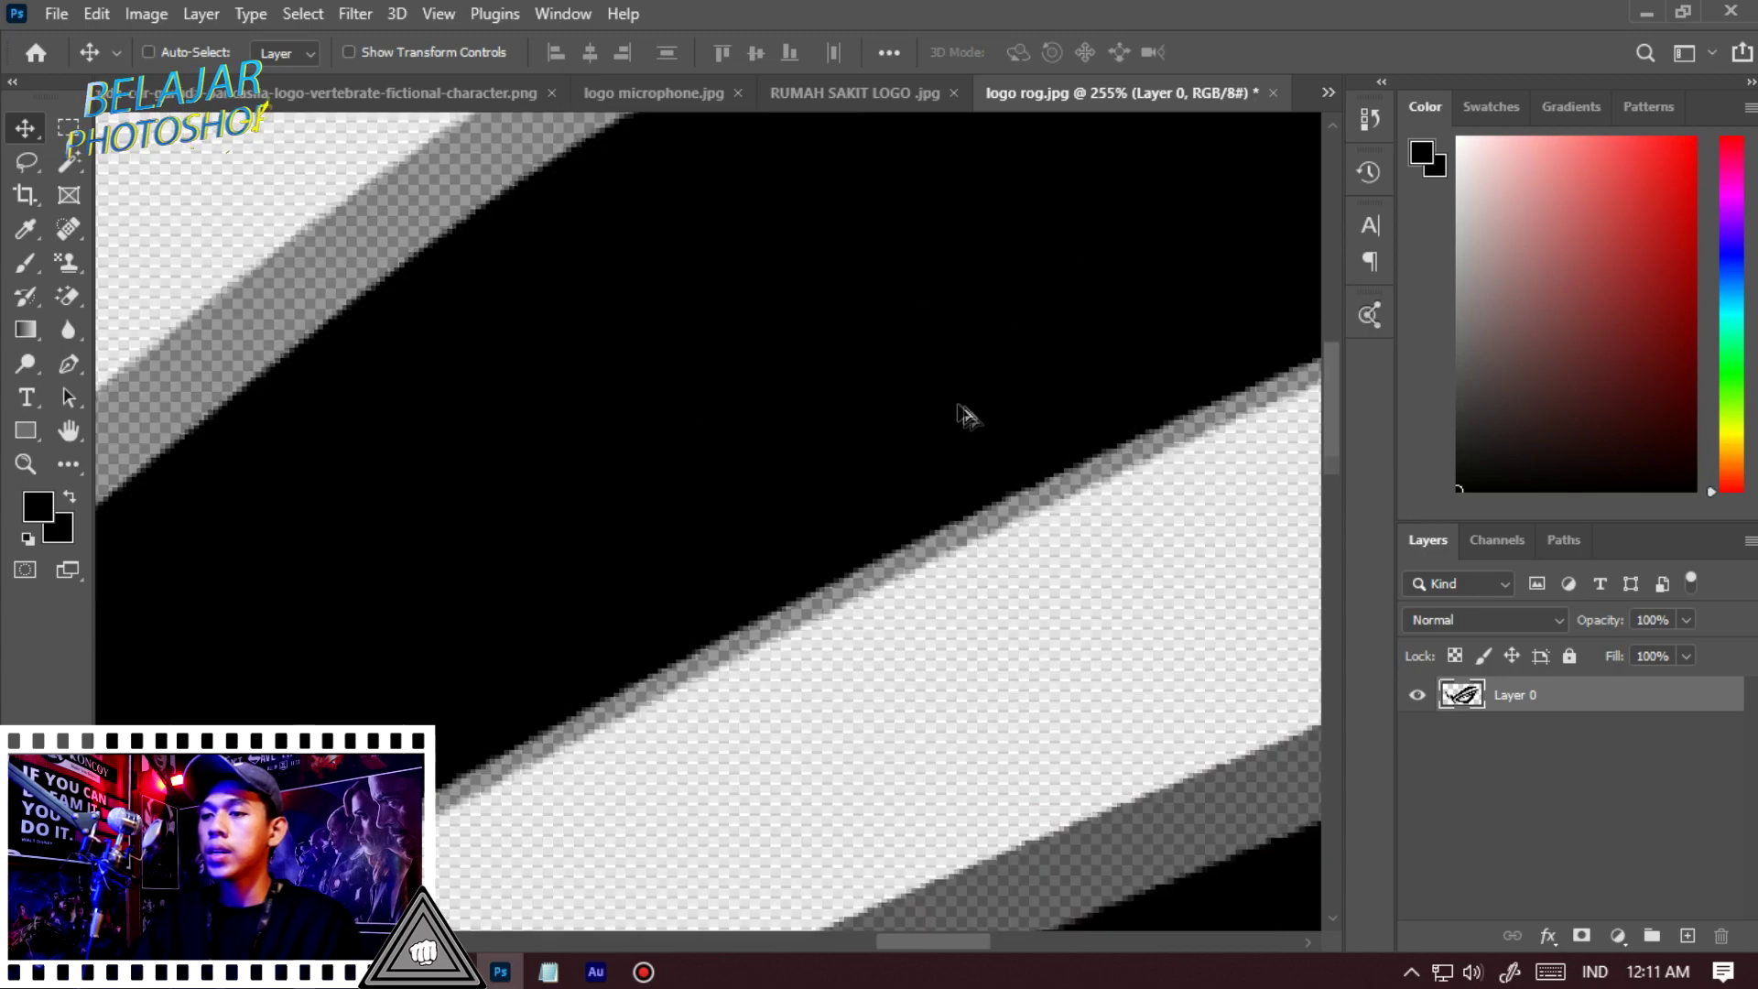
scroll(943, 476, down, 6)
scroll(476, 641, up, 5)
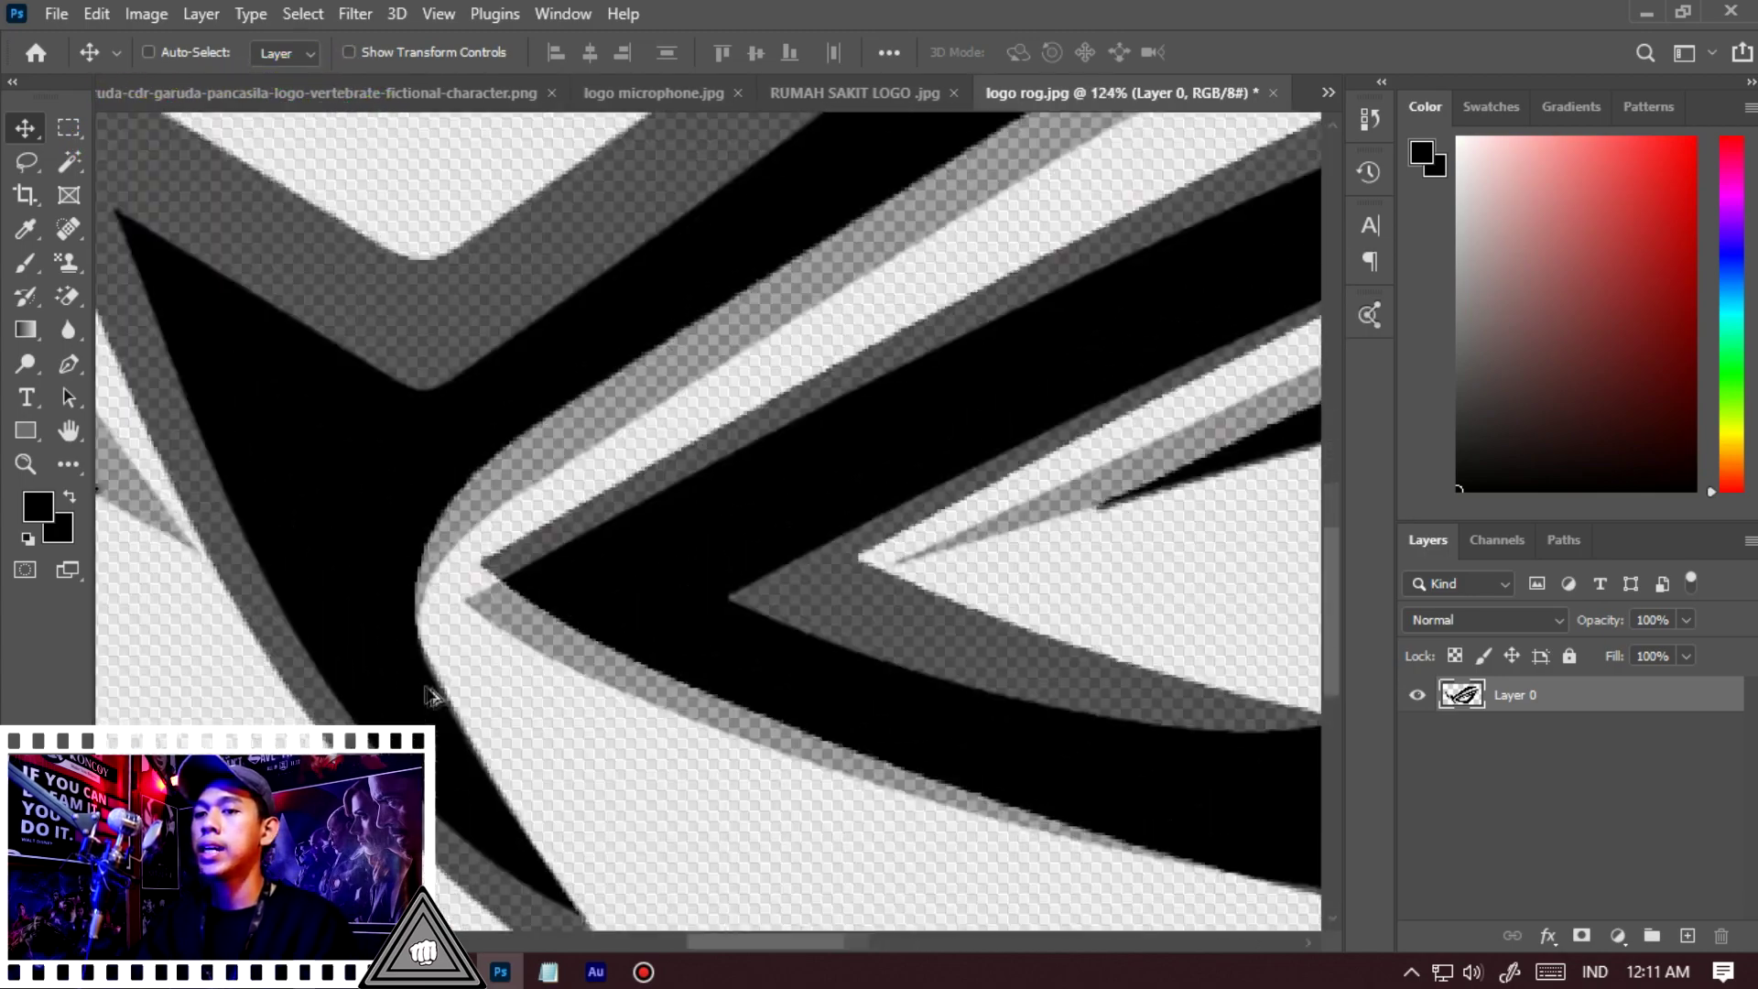
scroll(504, 496, up, 2)
scroll(580, 623, down, 6)
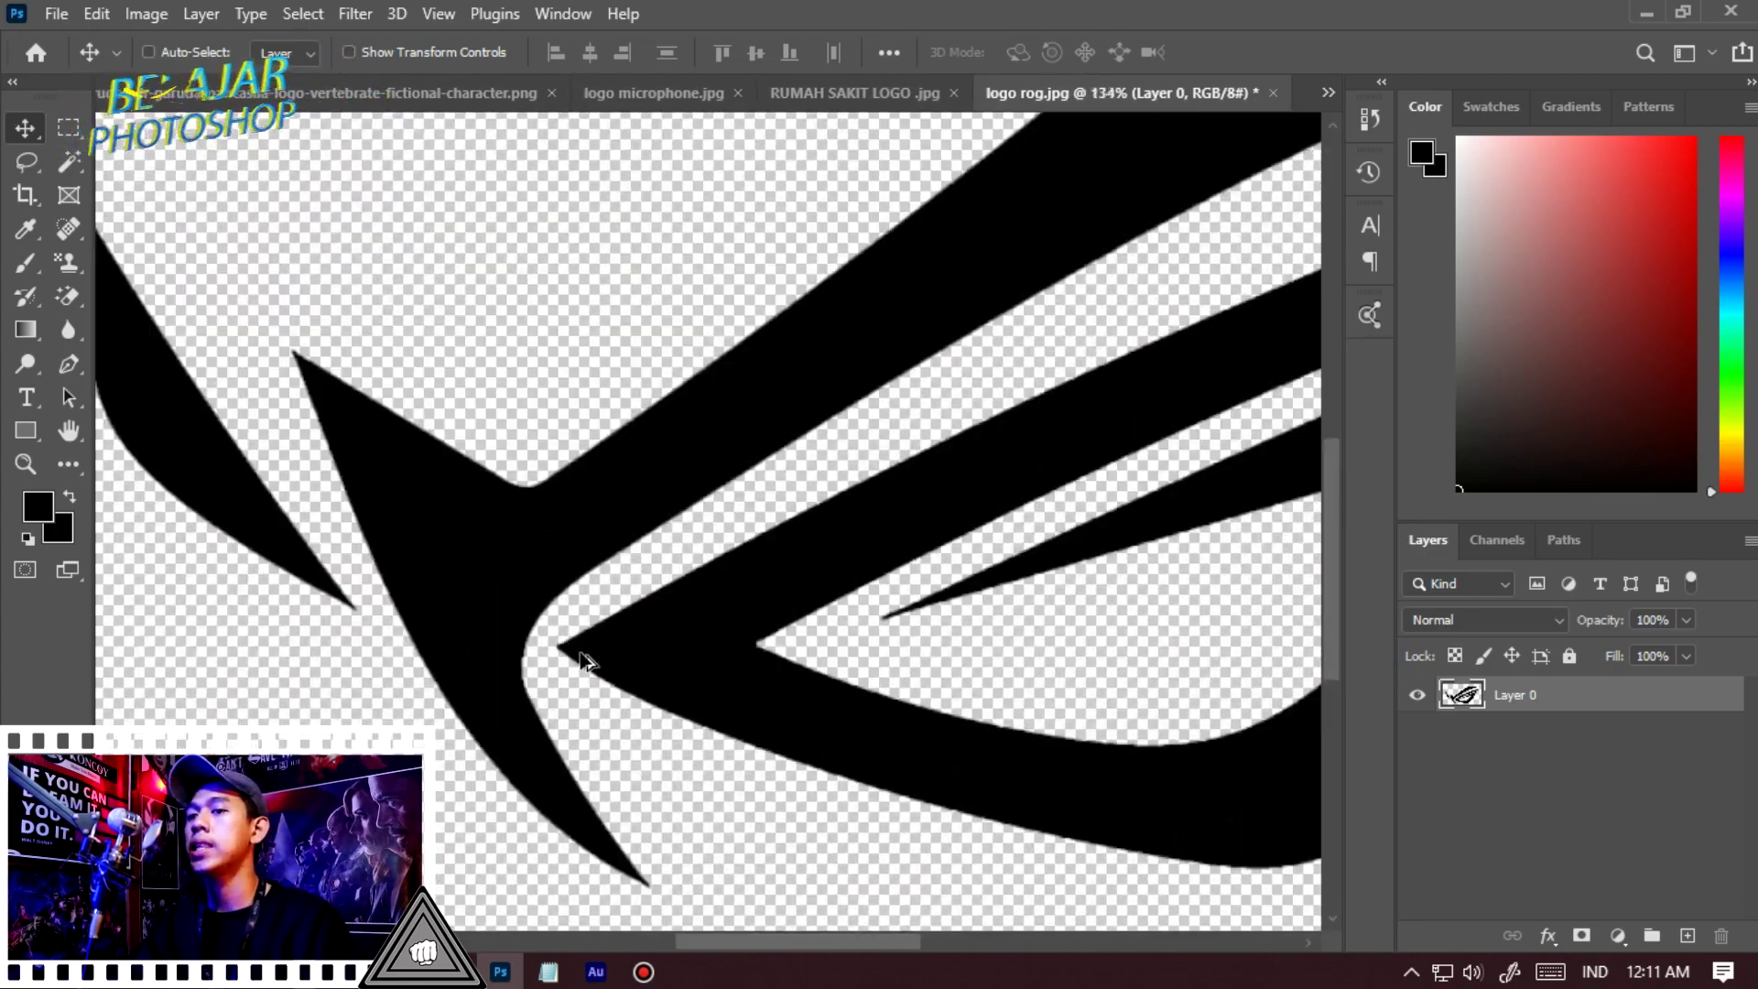
scroll(497, 577, up, 10)
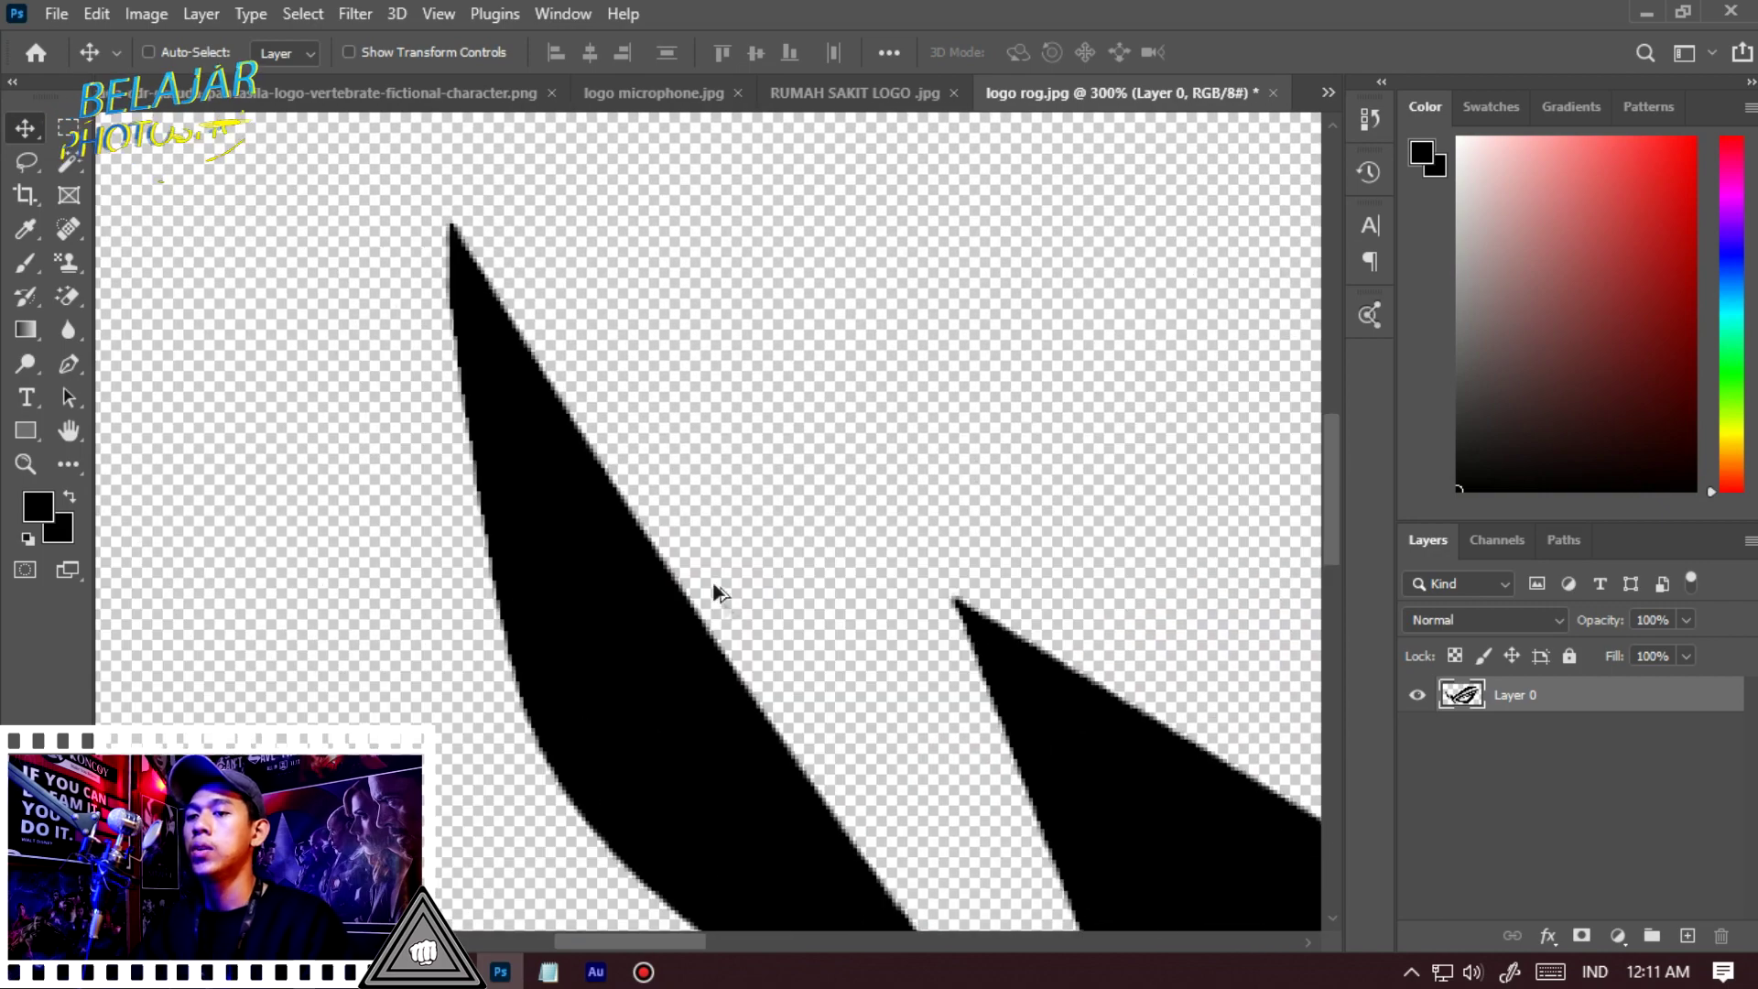
scroll(595, 435, down, 6)
Load the outline of Layer 0 as a selection again, refill the logo with black, and deselect
key(ctrl)
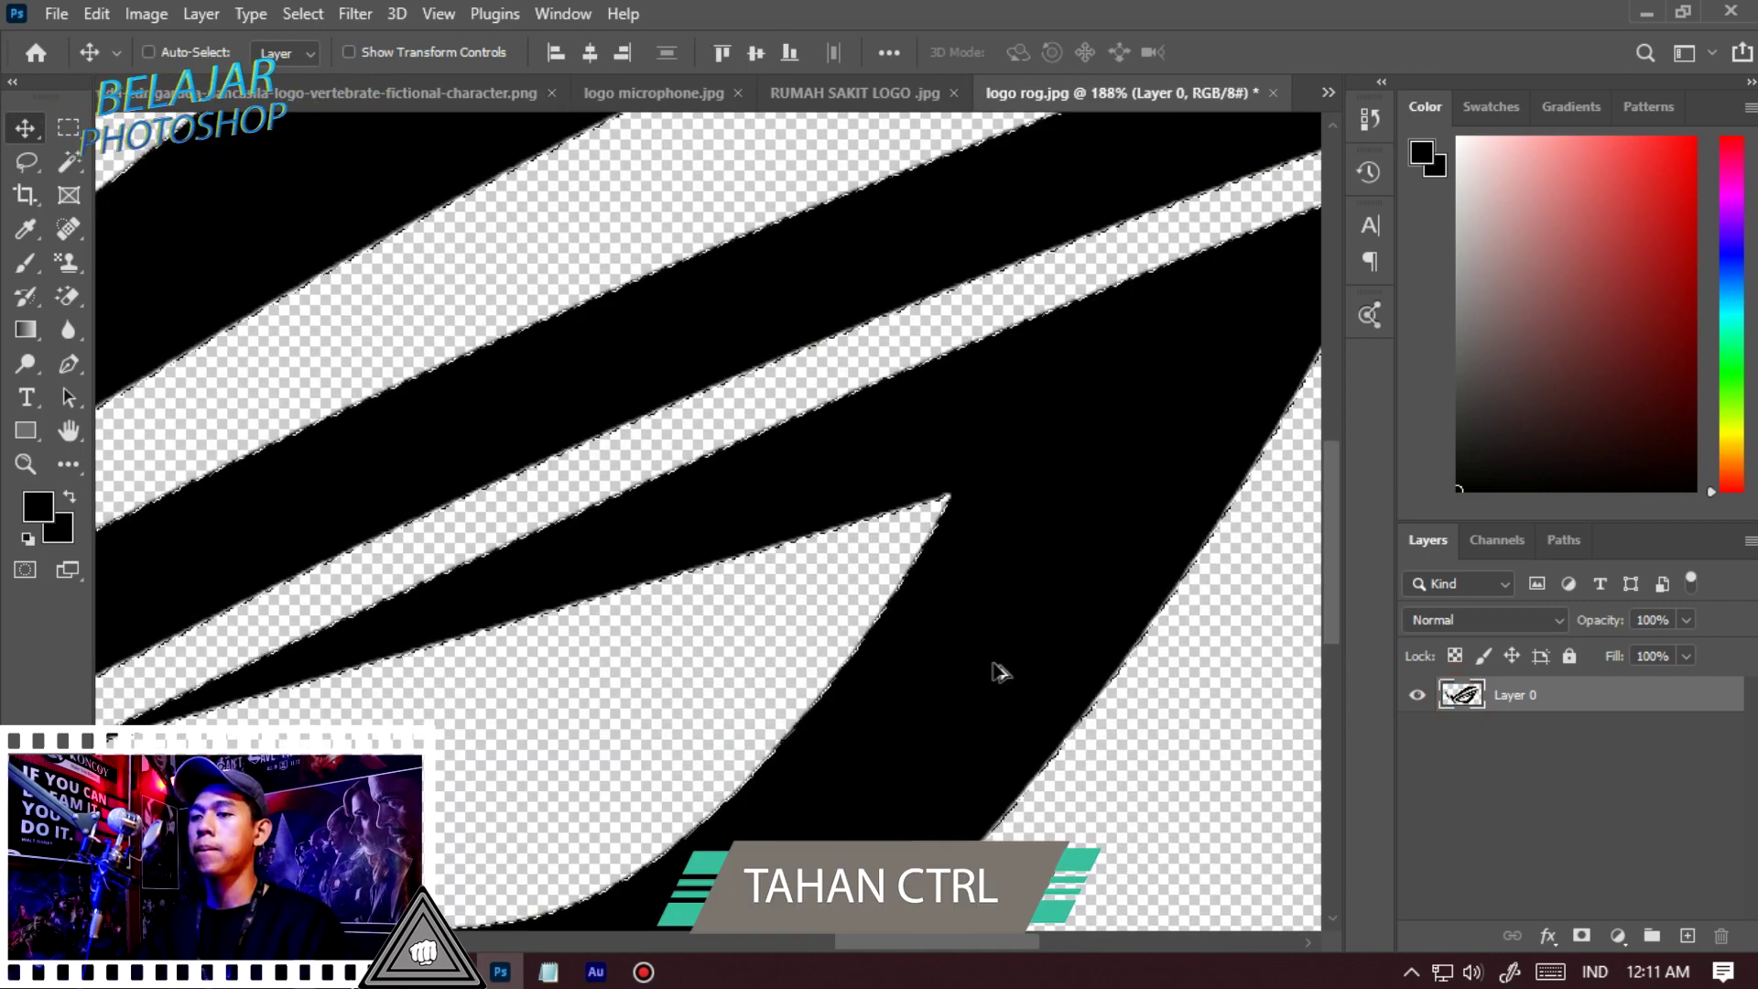
scroll(1001, 674, up, 8)
scroll(881, 455, down, 3)
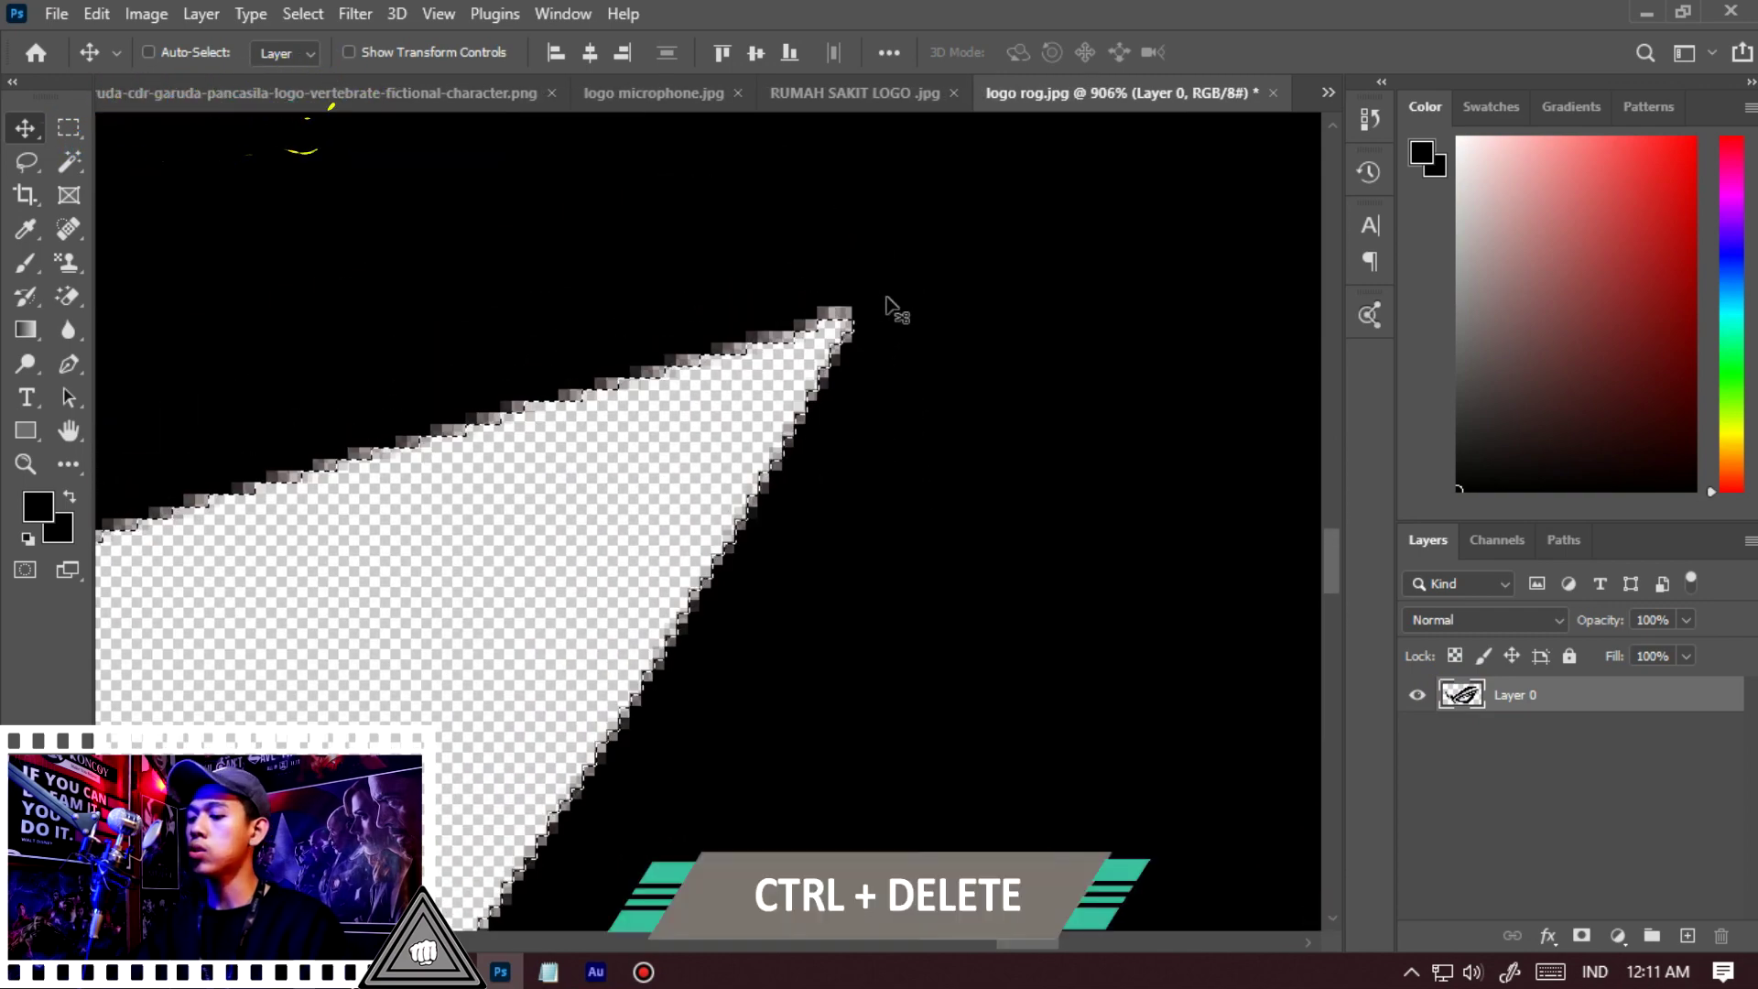
key(ctrl+Delete)
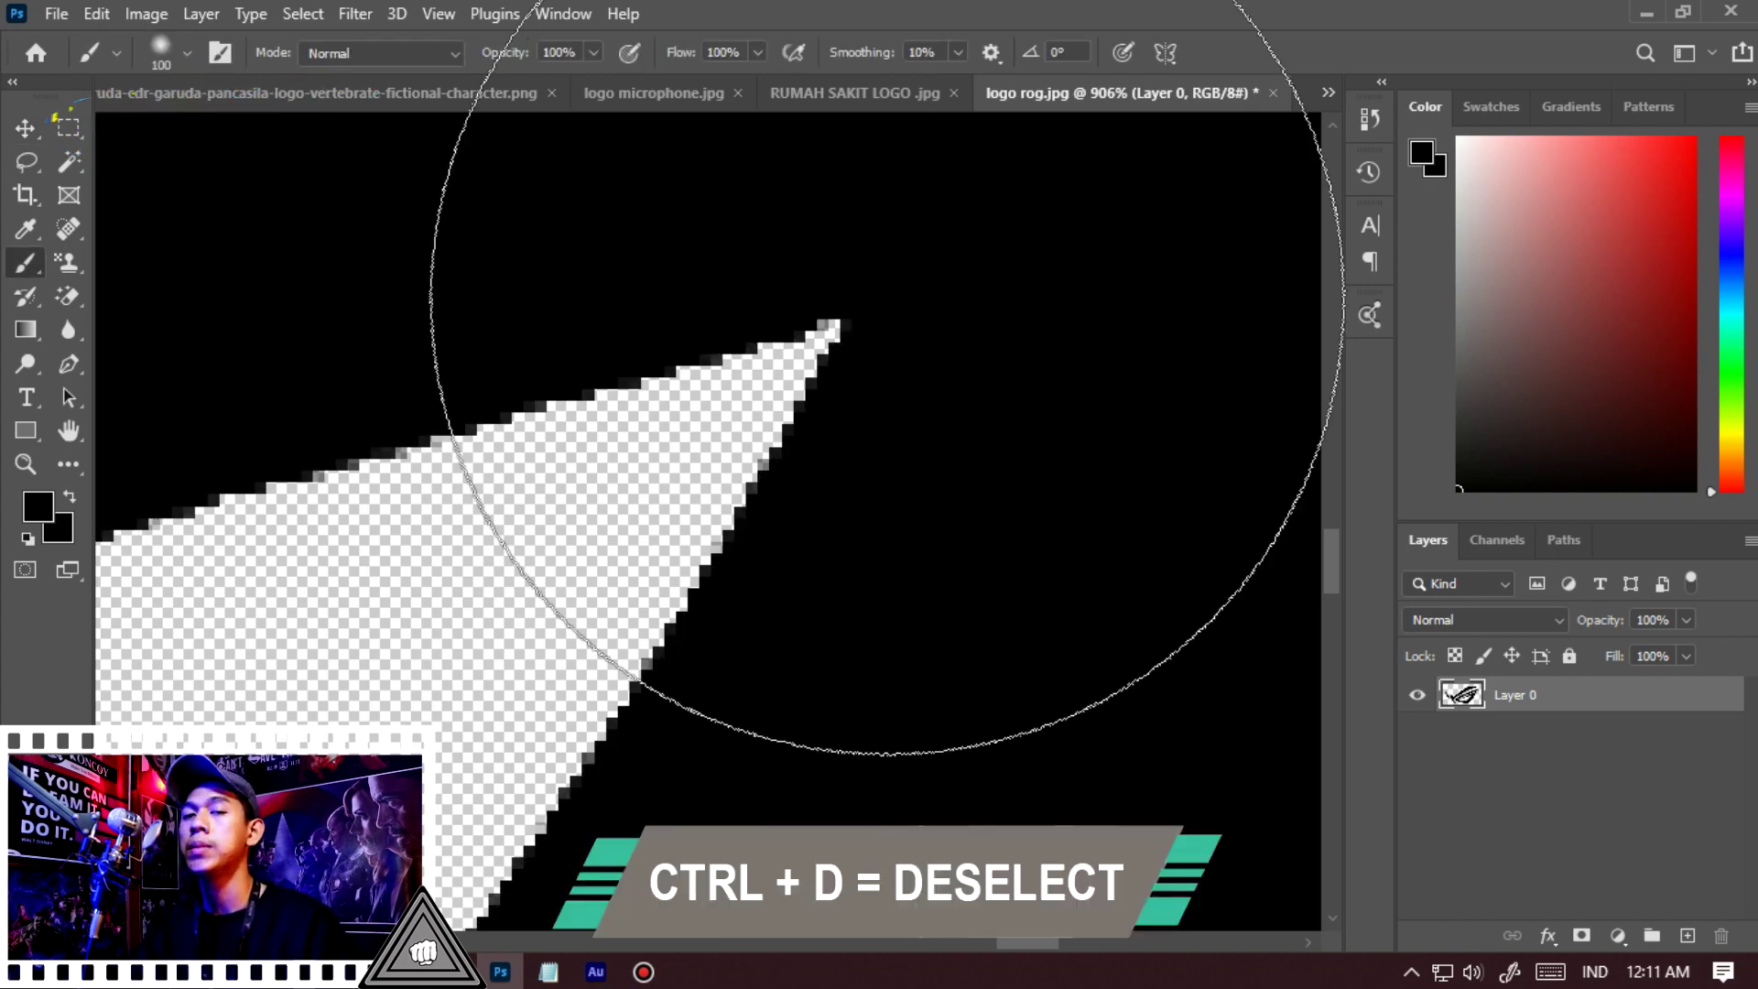
Examine the refilled logo's outer edges and inner corners for sharpness
scroll(794, 446, down, 14)
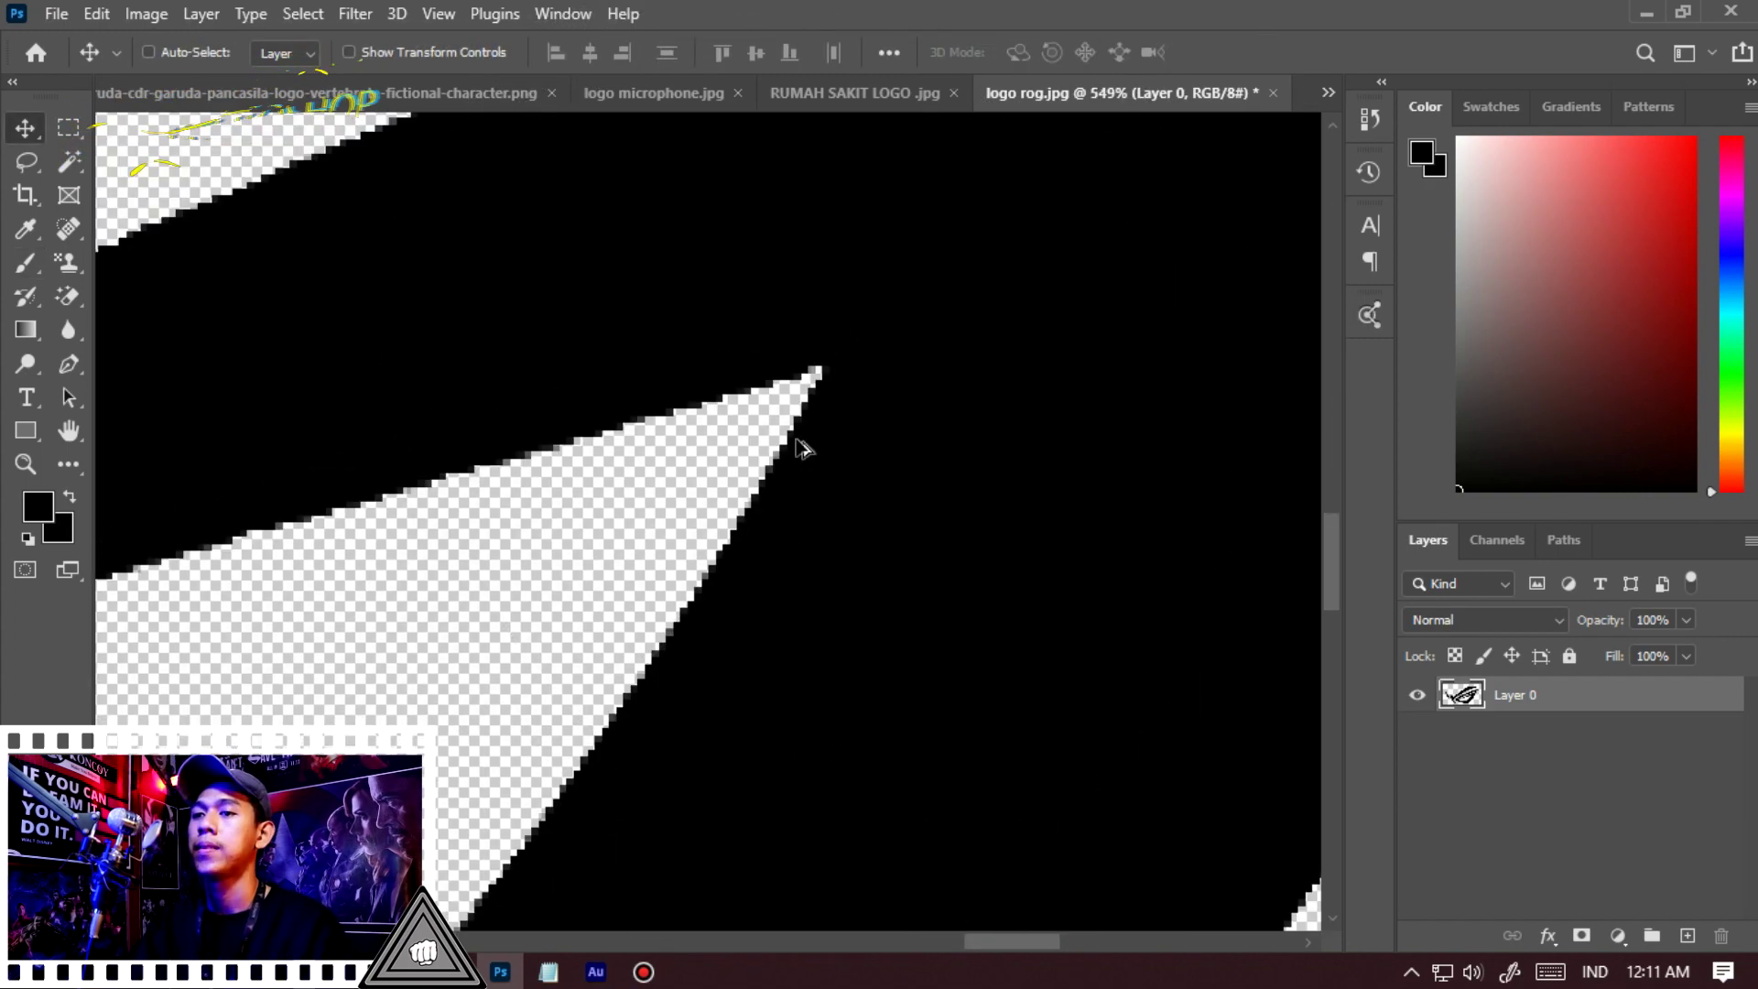
scroll(463, 231, up, 9)
scroll(914, 541, down, 6)
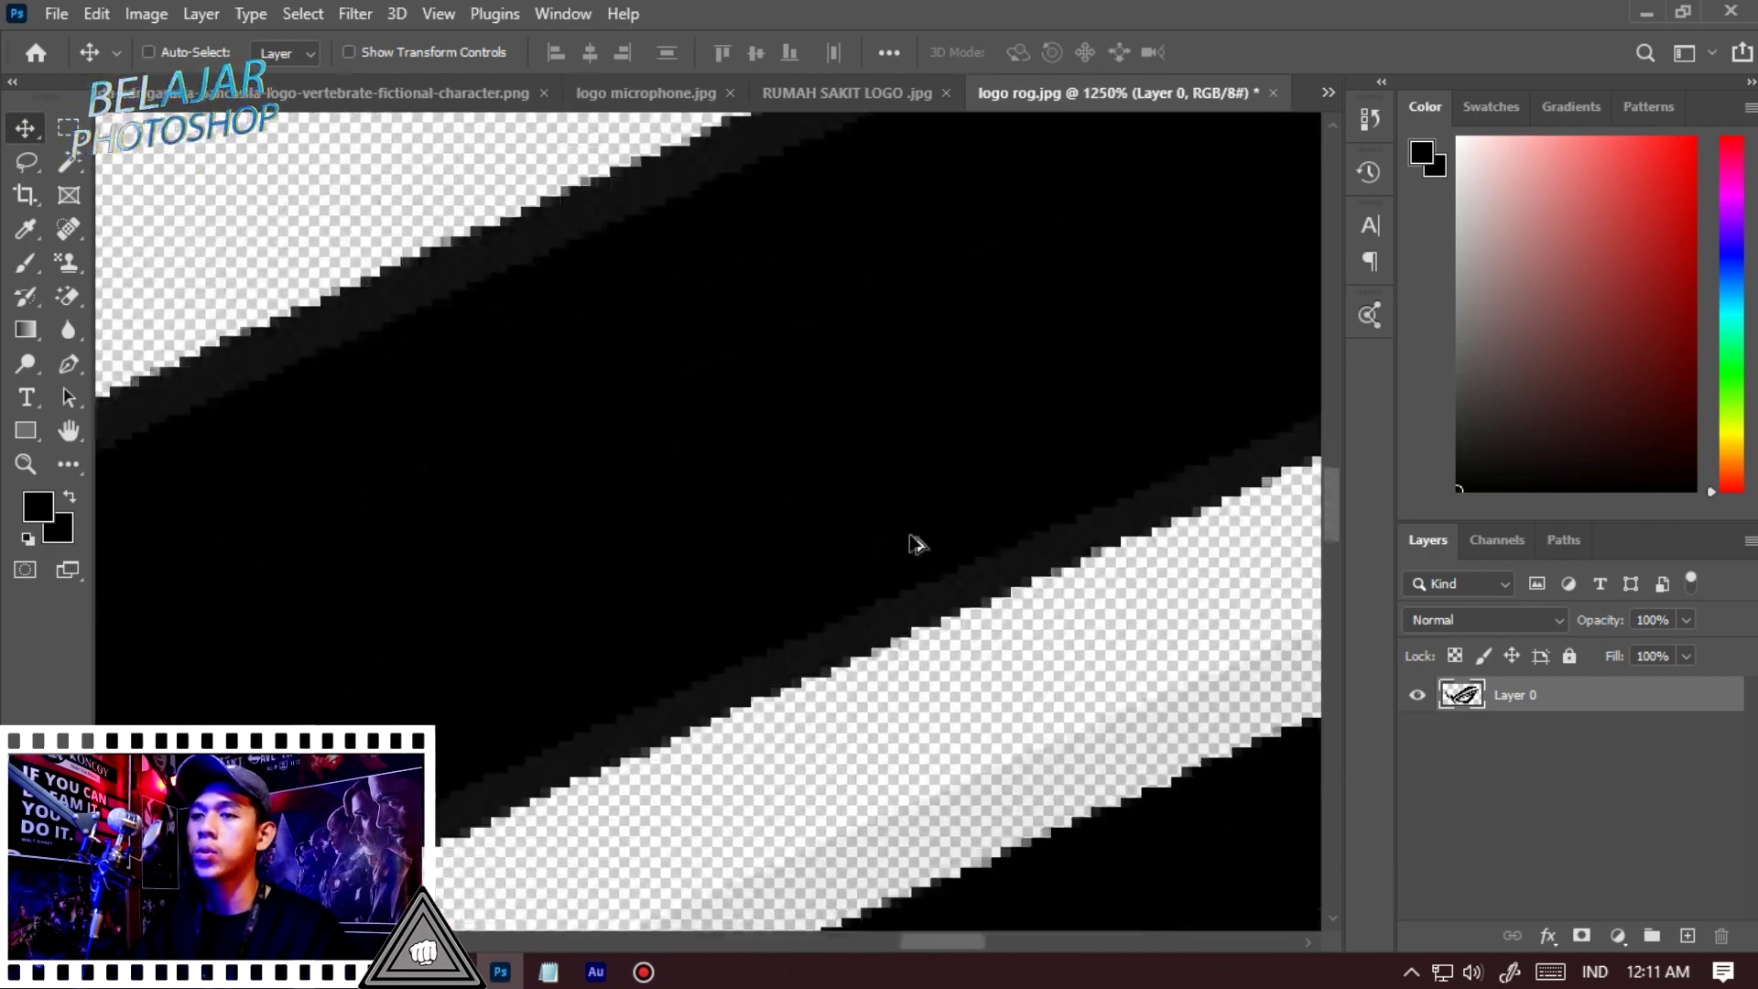
scroll(640, 479, up, 6)
scroll(644, 478, down, 10)
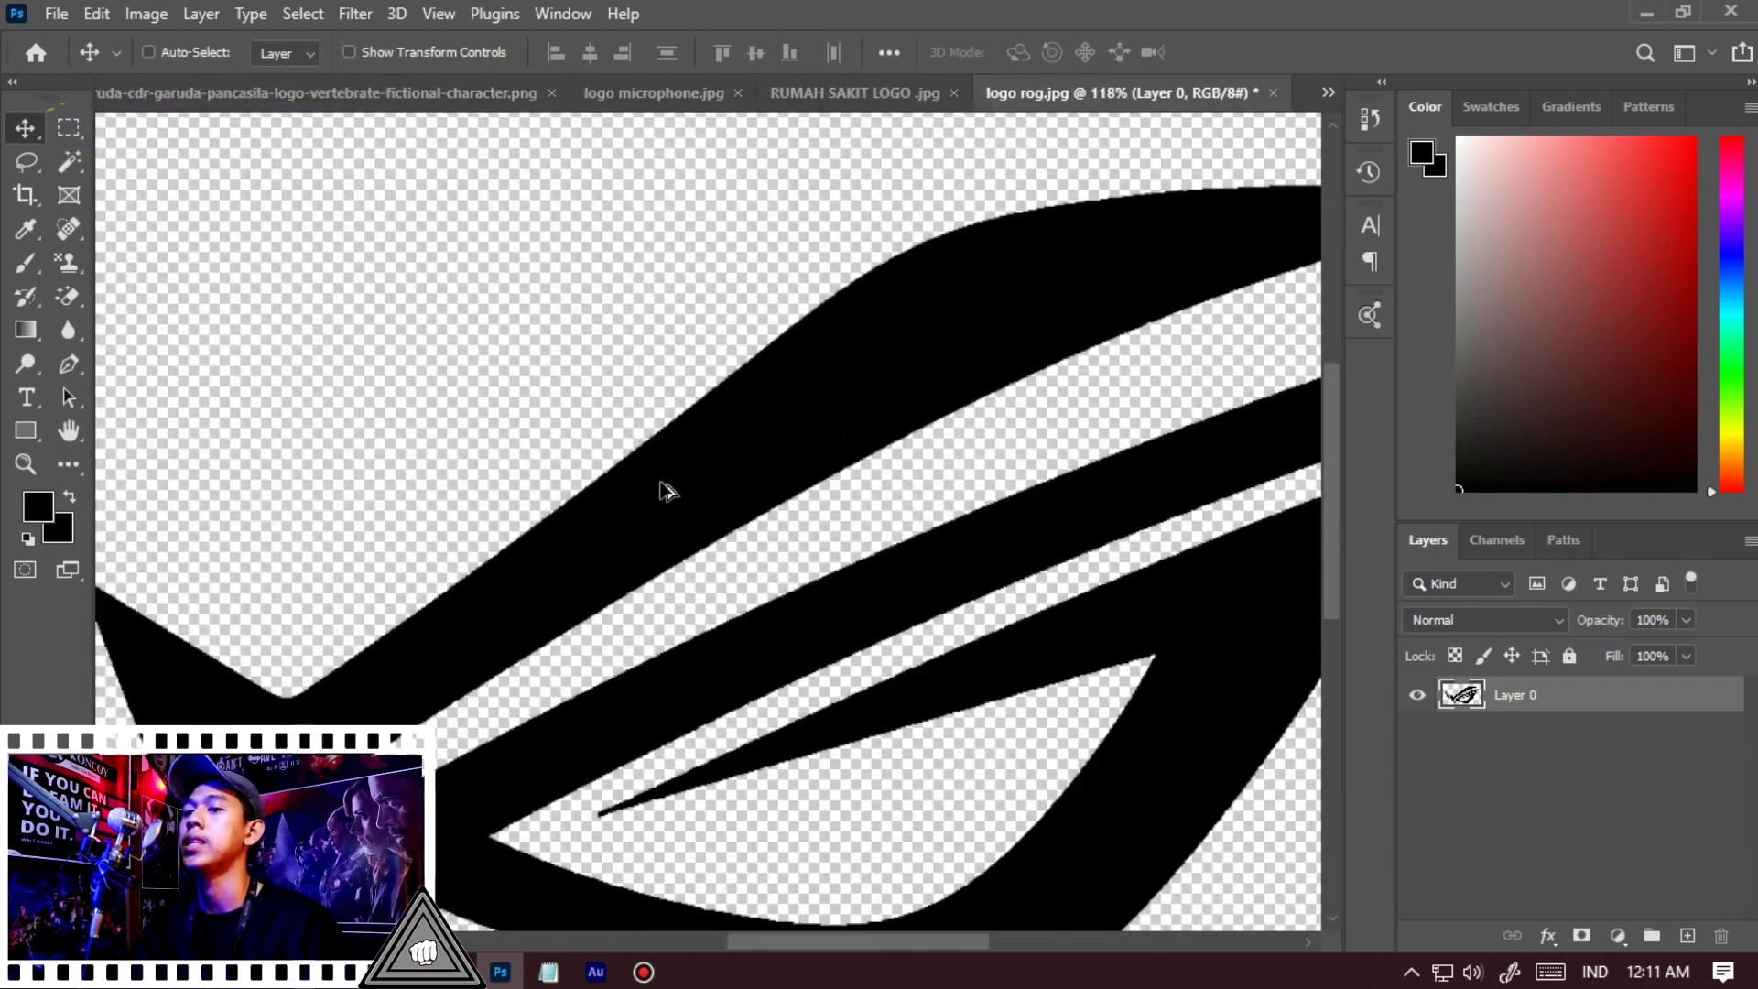
scroll(478, 614, up, 4)
scroll(479, 615, up, 3)
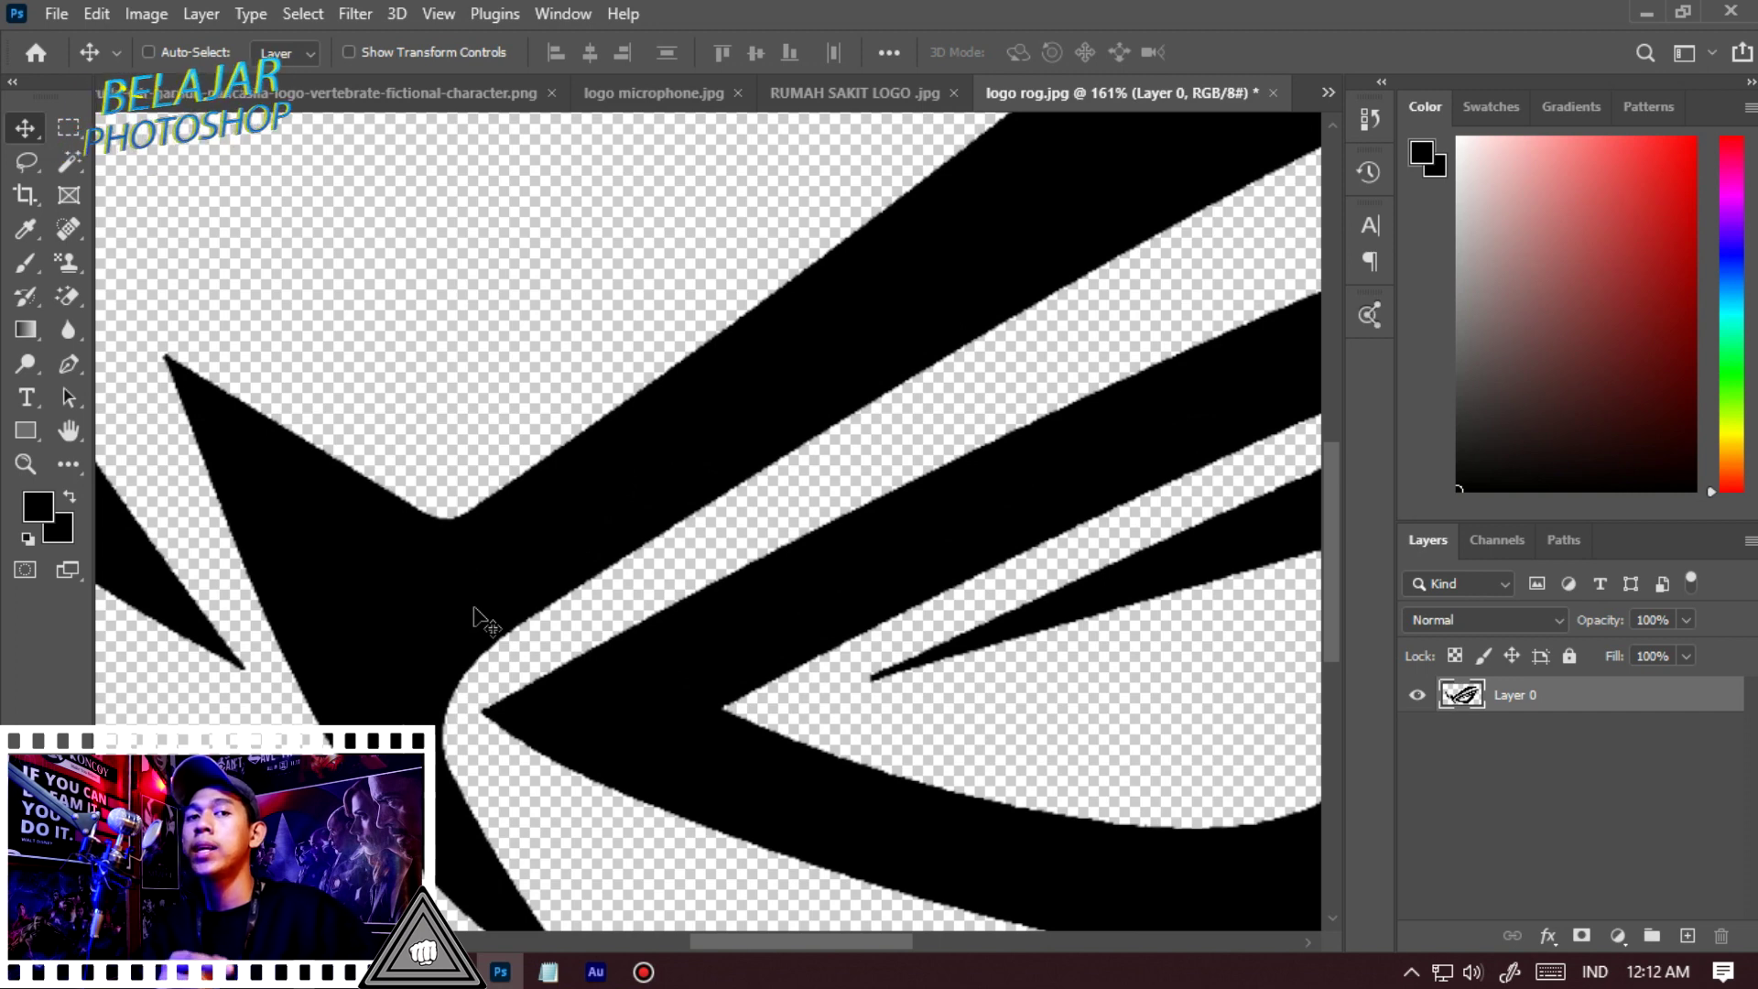
Place the original logo rog image from the Pictures folder above Layer 0 and commit the placement
click(405, 972)
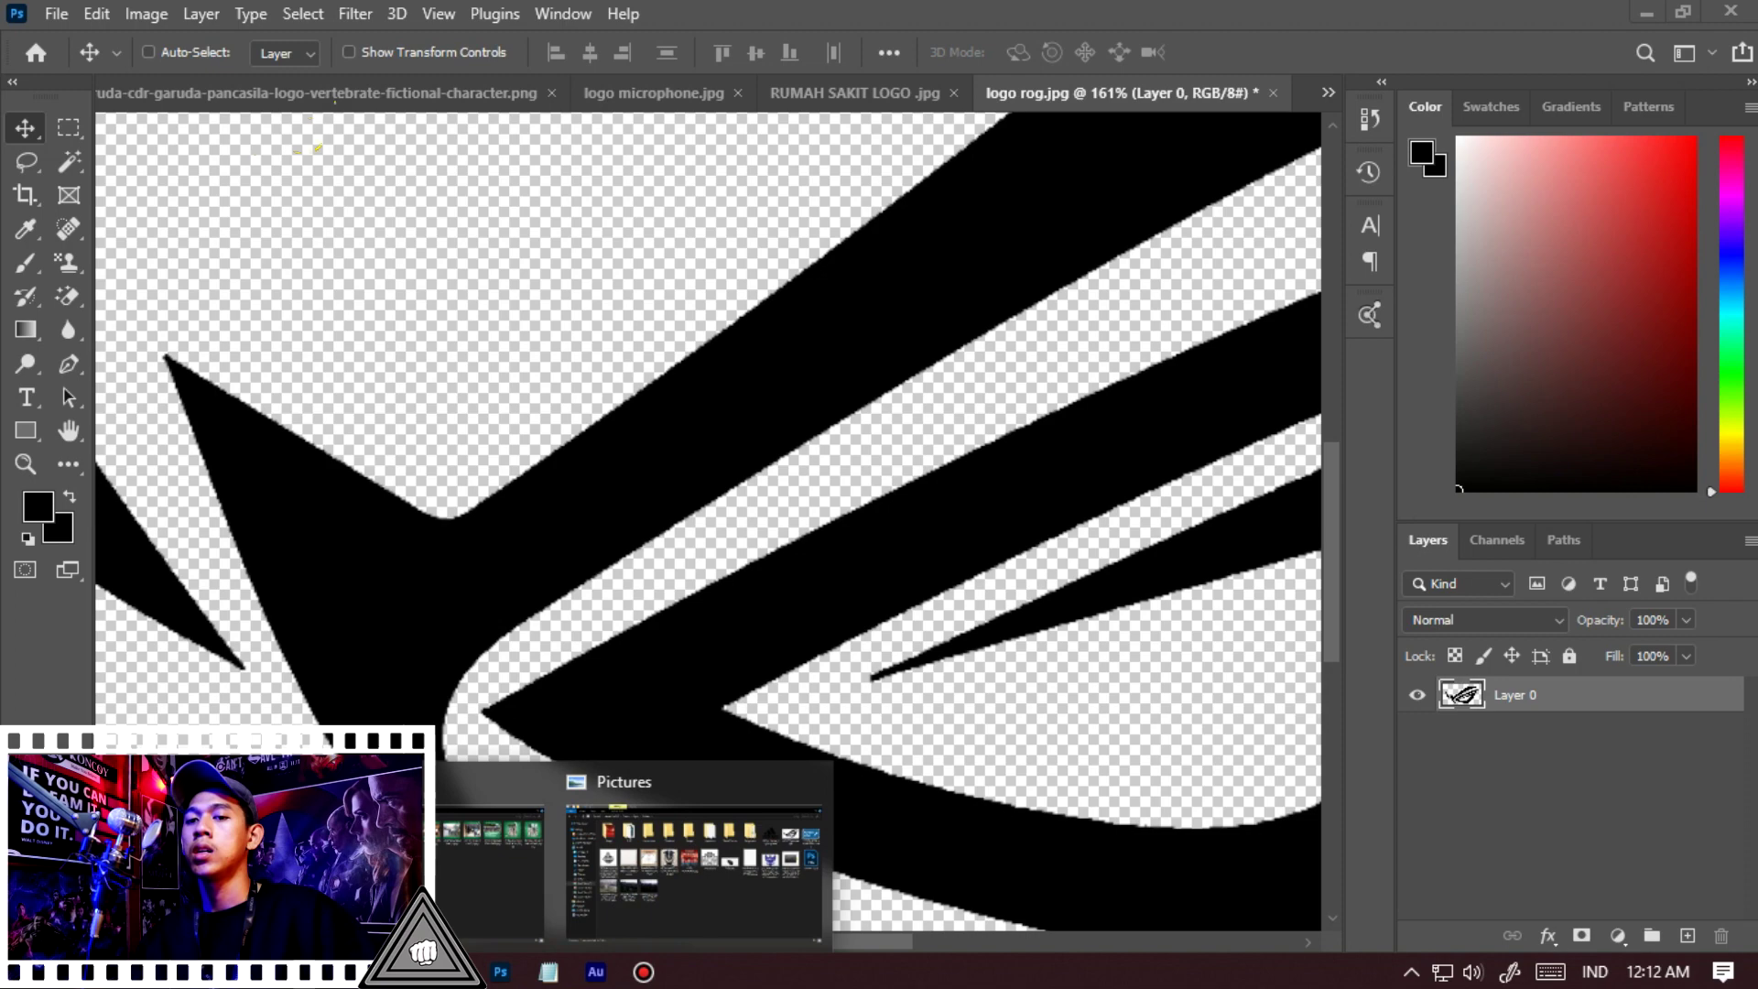
click(693, 870)
drag(783, 283, 812, 459)
key(ctrl+0)
key(Return)
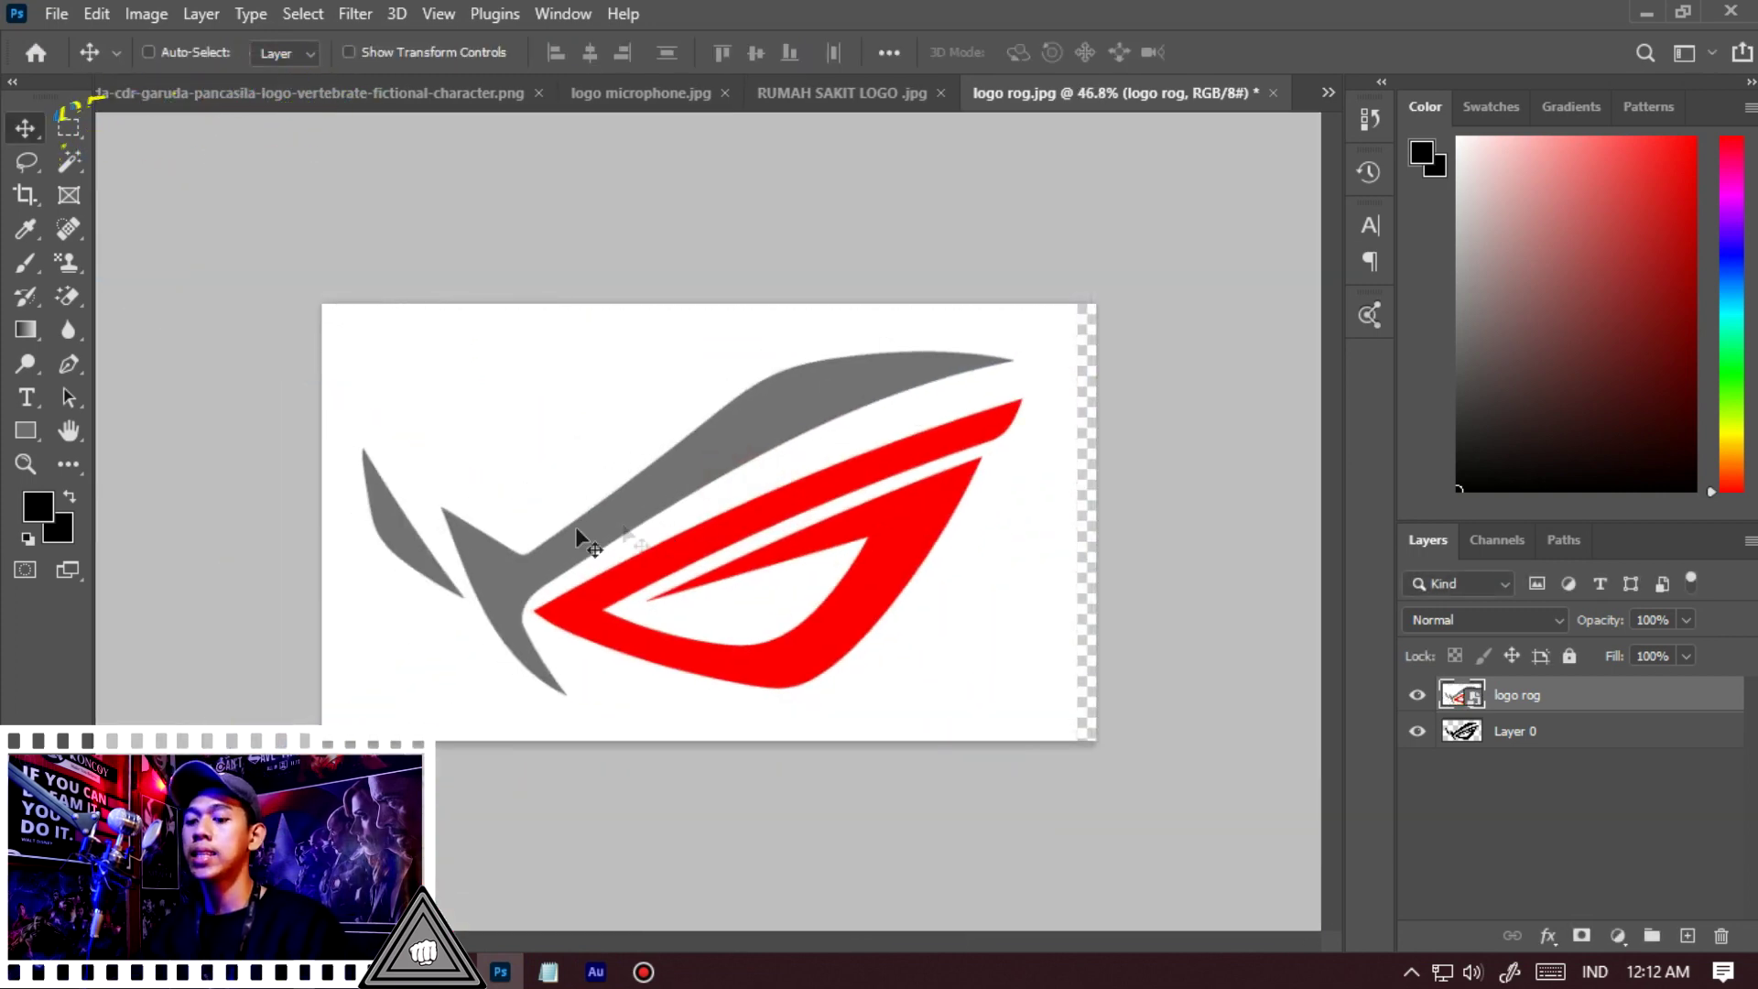
Sample the placed logo's gray as the background color and its red as the foreground color with the Eyedropper
click(26, 229)
right_click(25, 229)
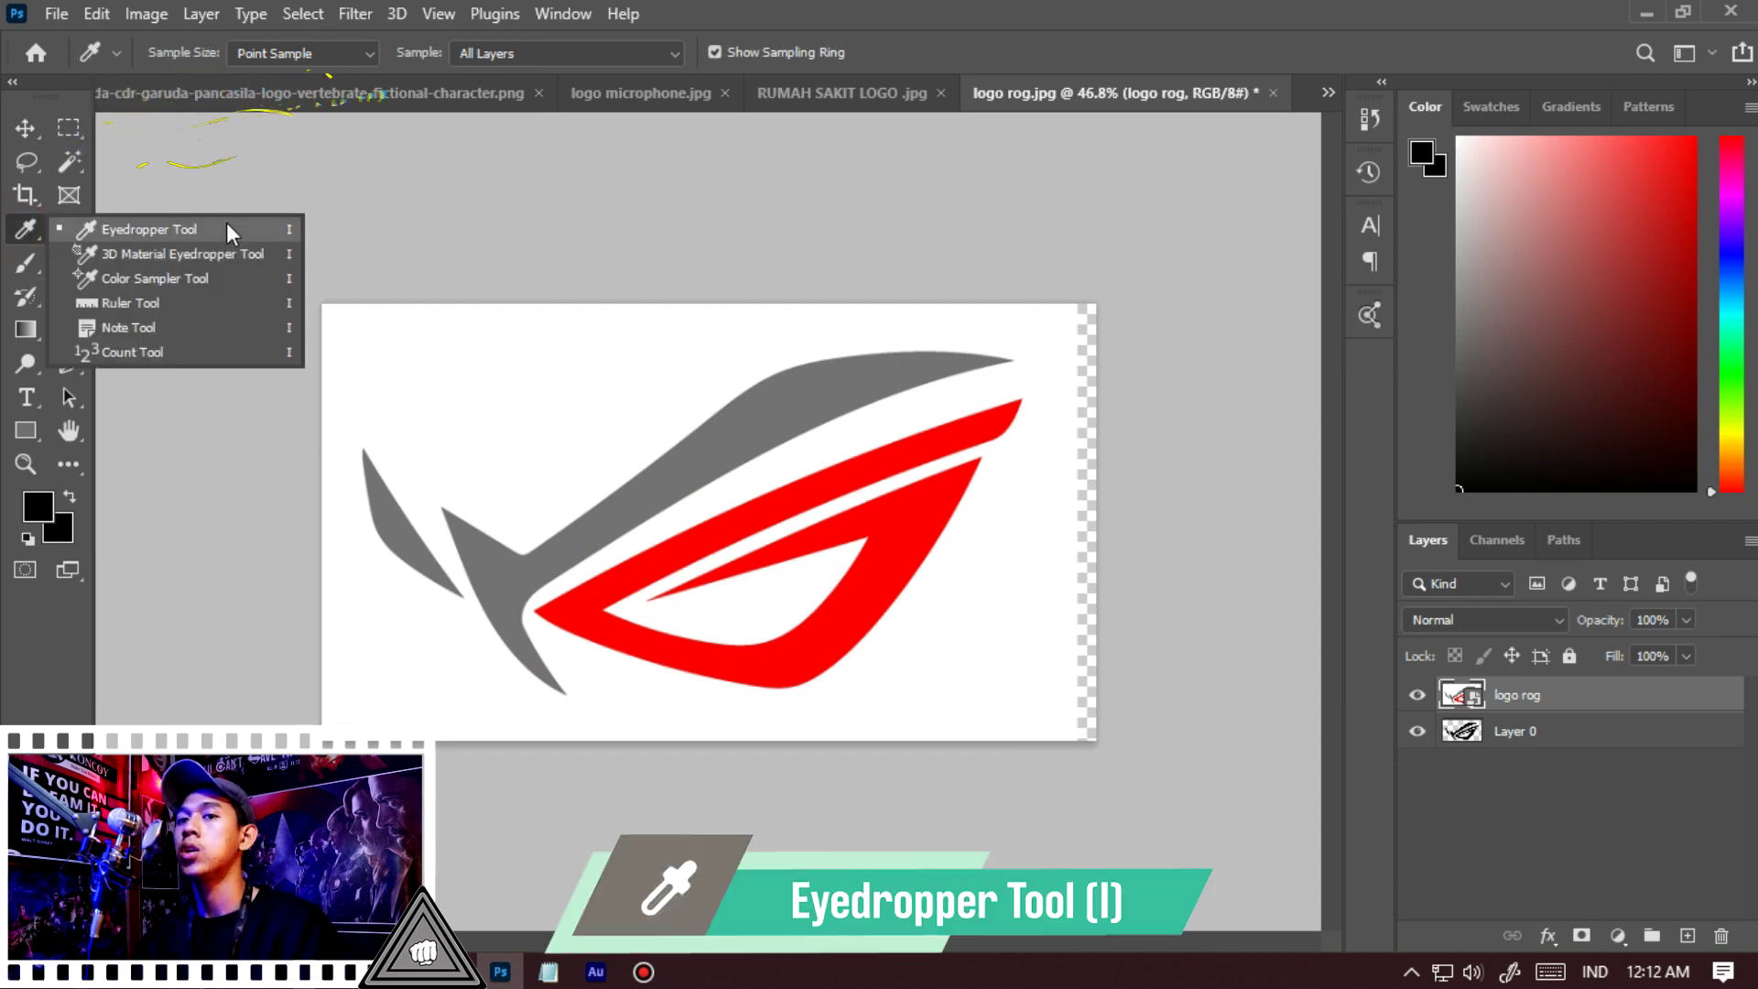
click(228, 224)
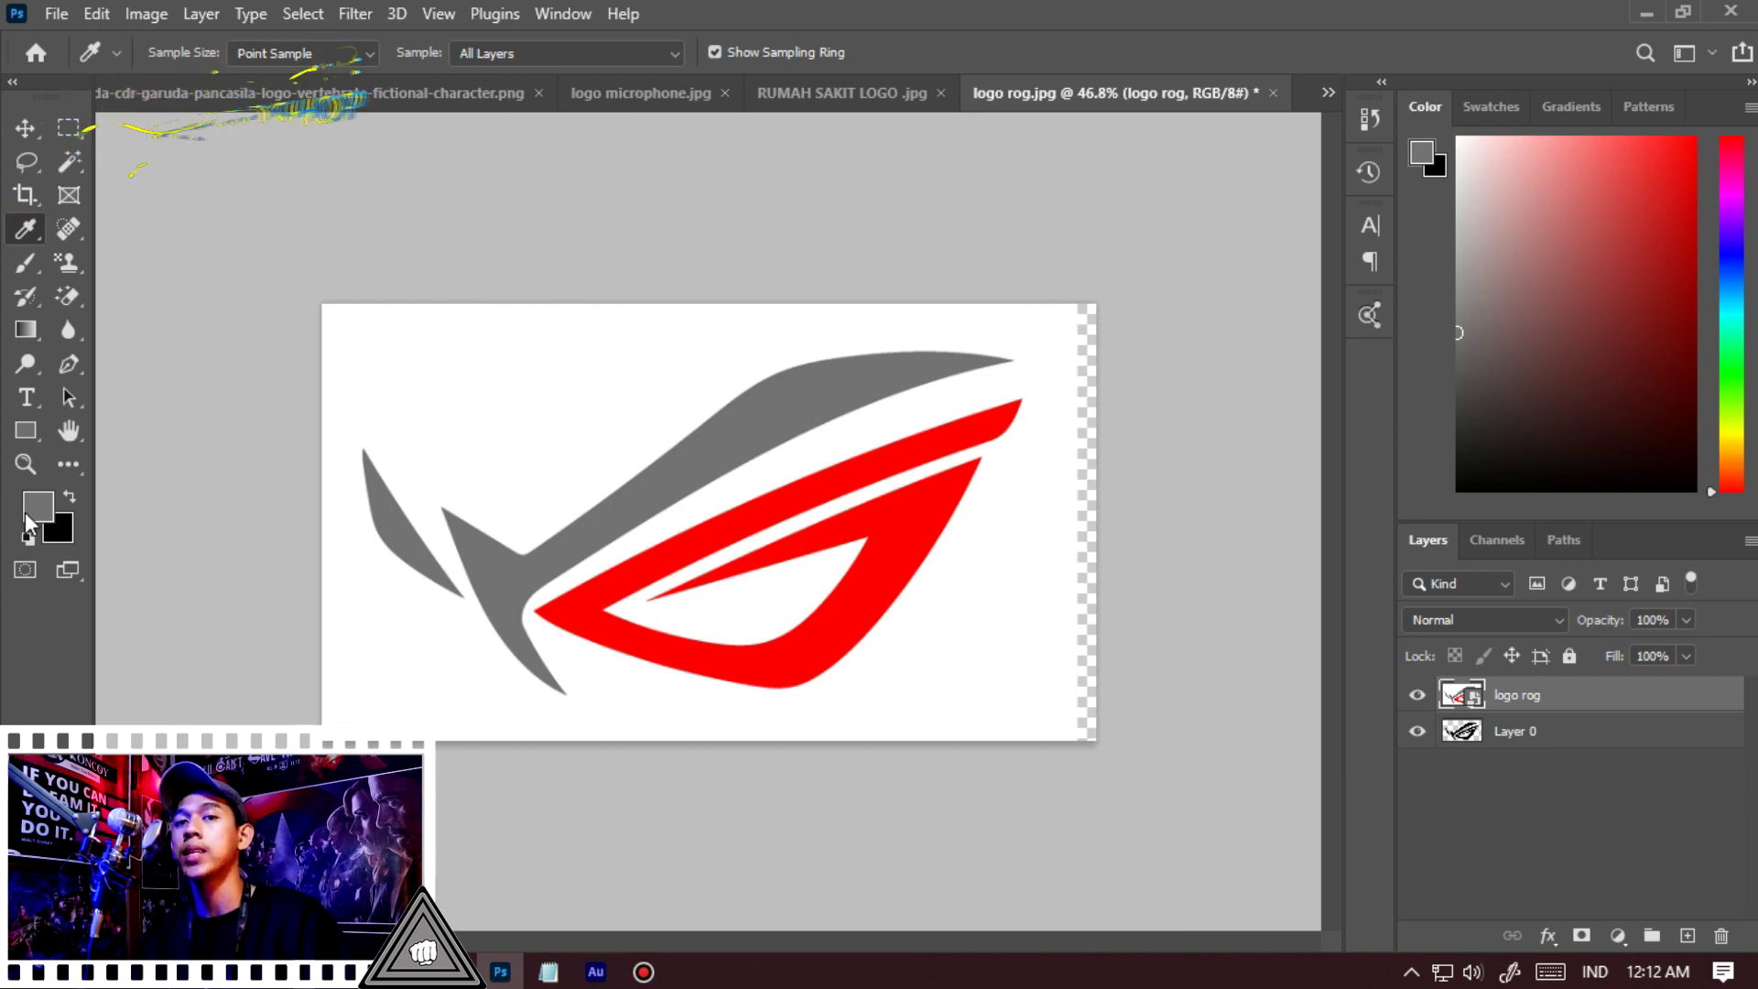
key(x)
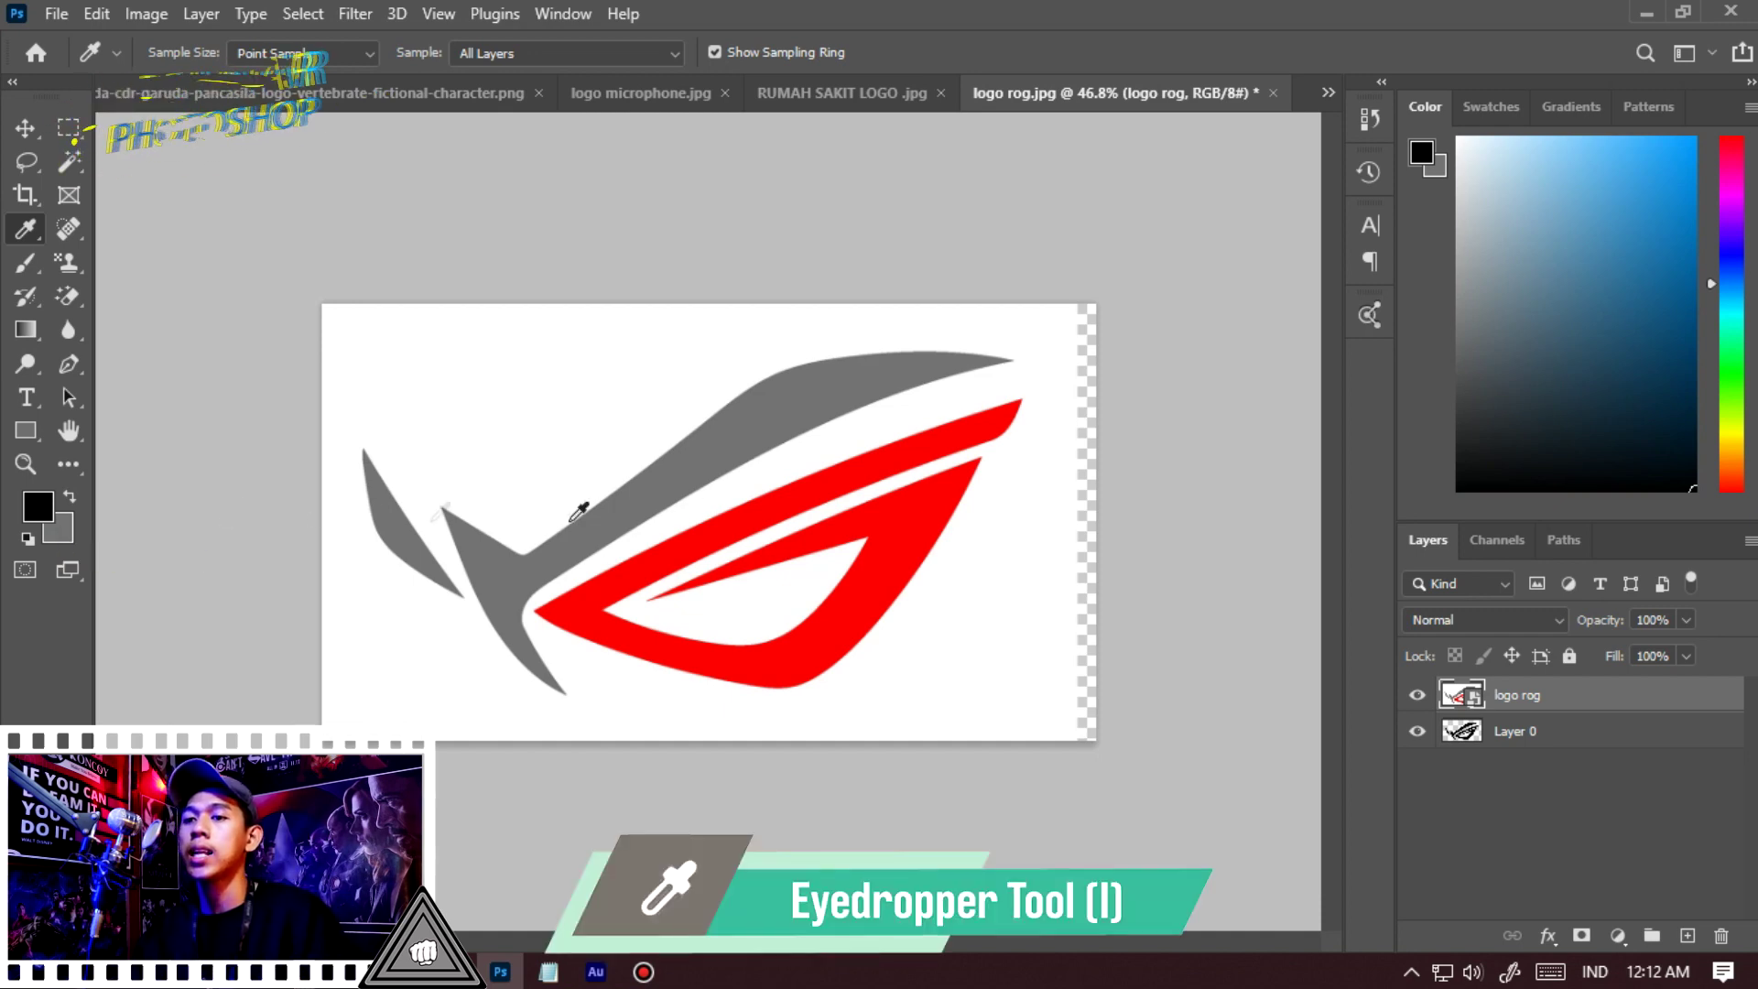
click(777, 515)
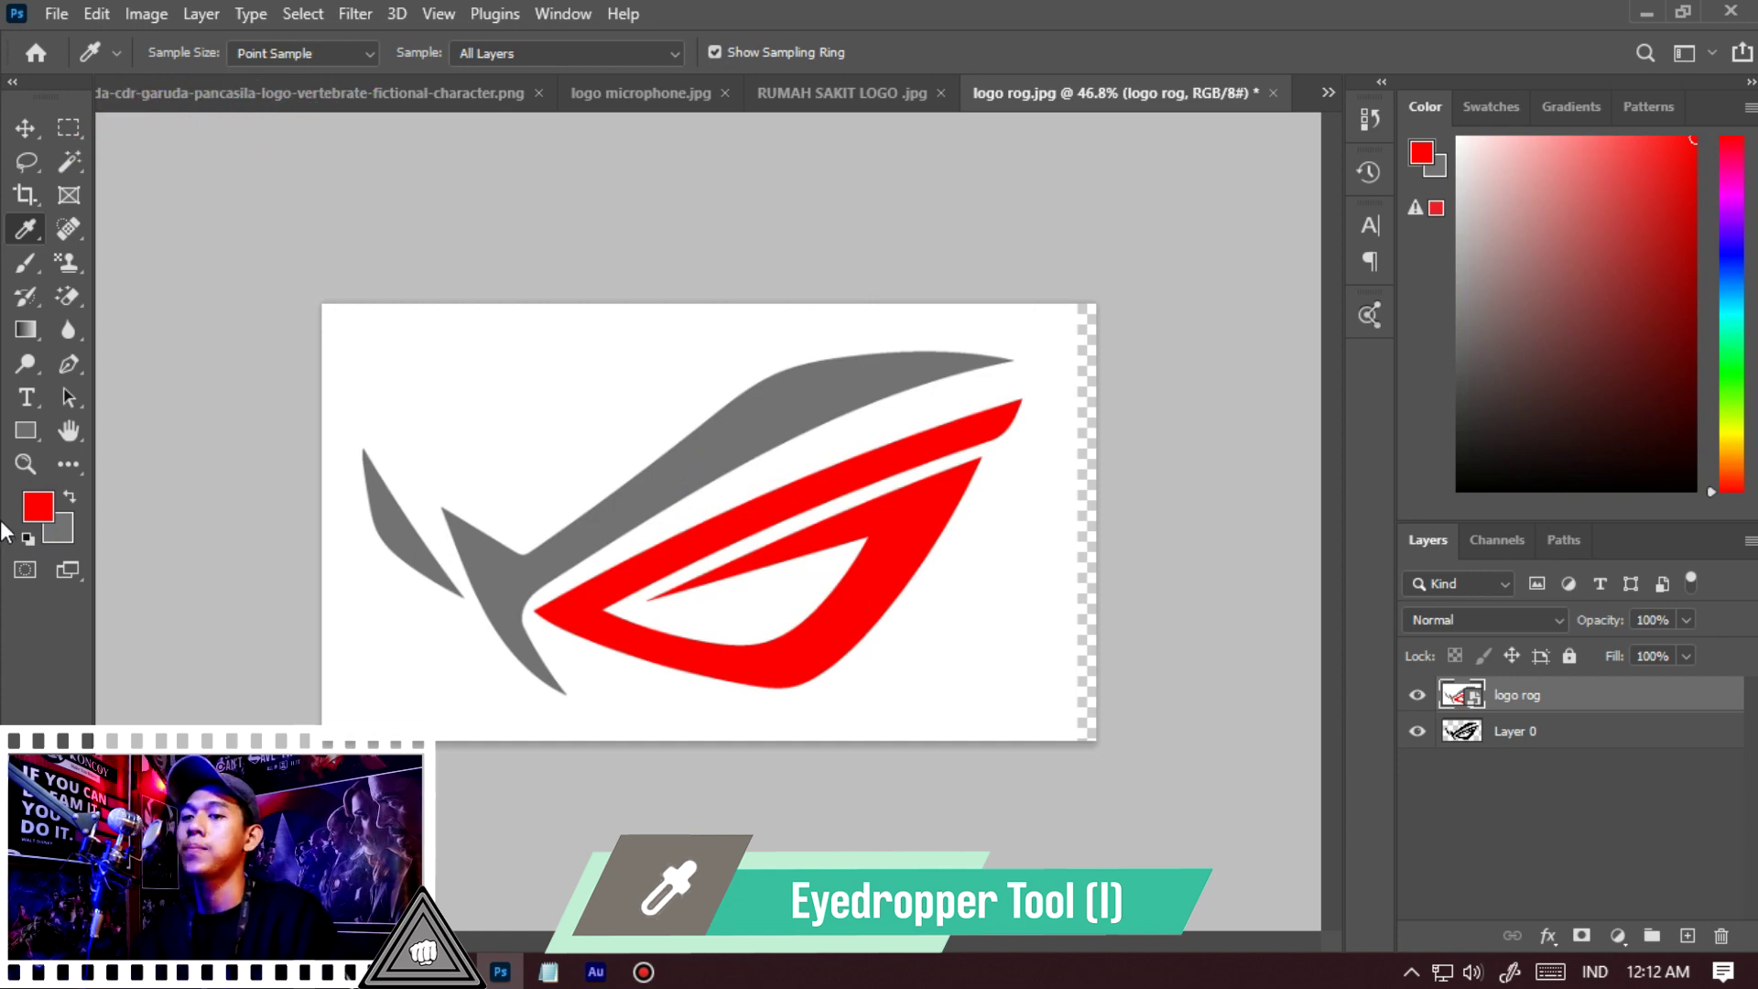
Compare the black logo with the colored original by toggling the logo rog layer's visibility
key(c)
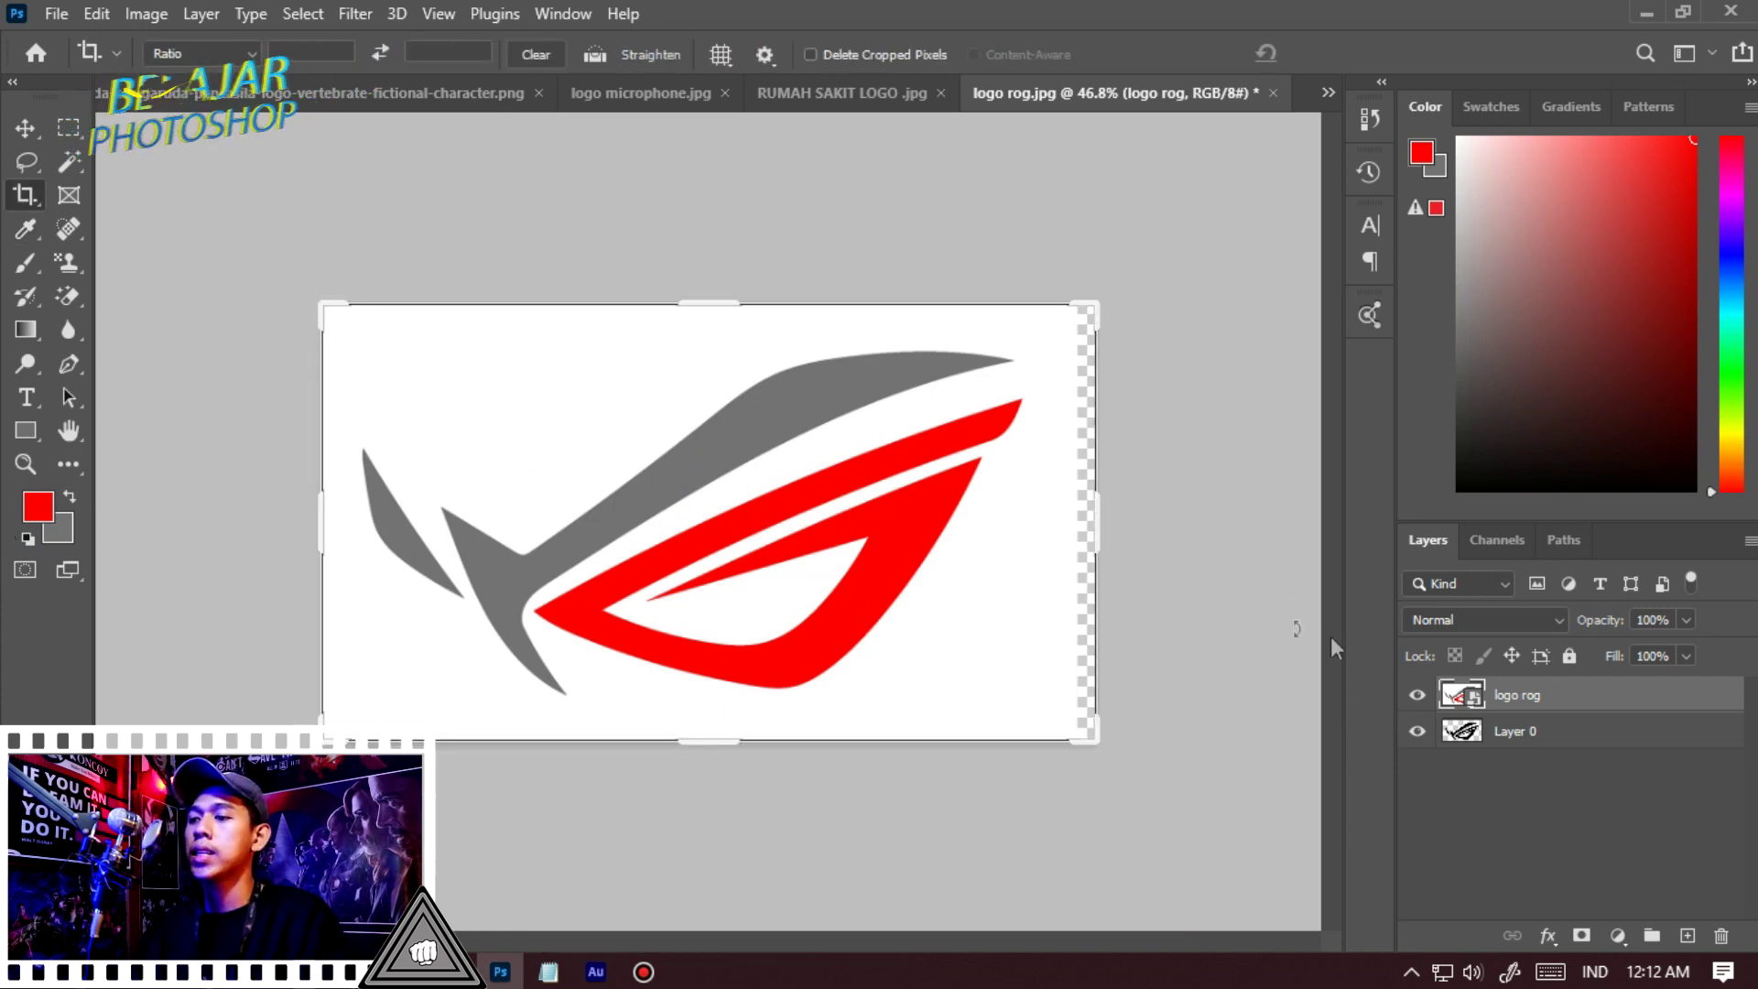
click(1417, 697)
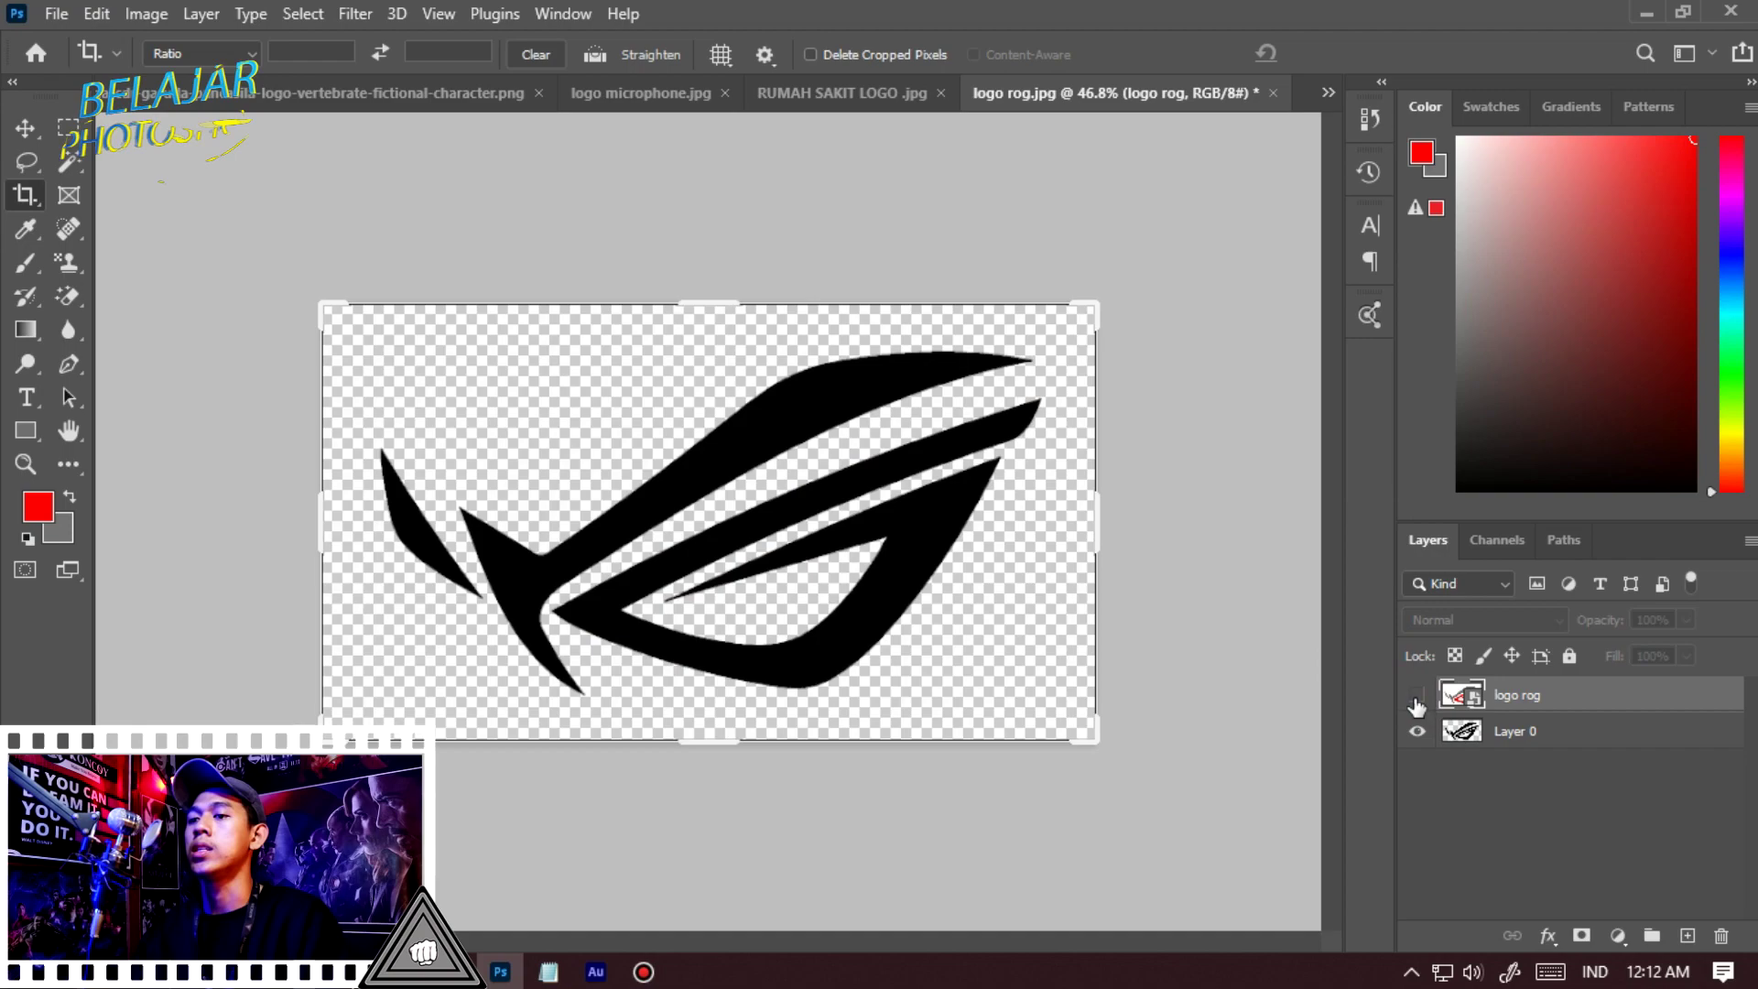
scroll(586, 531, up, 5)
key(v)
scroll(765, 628, down, 5)
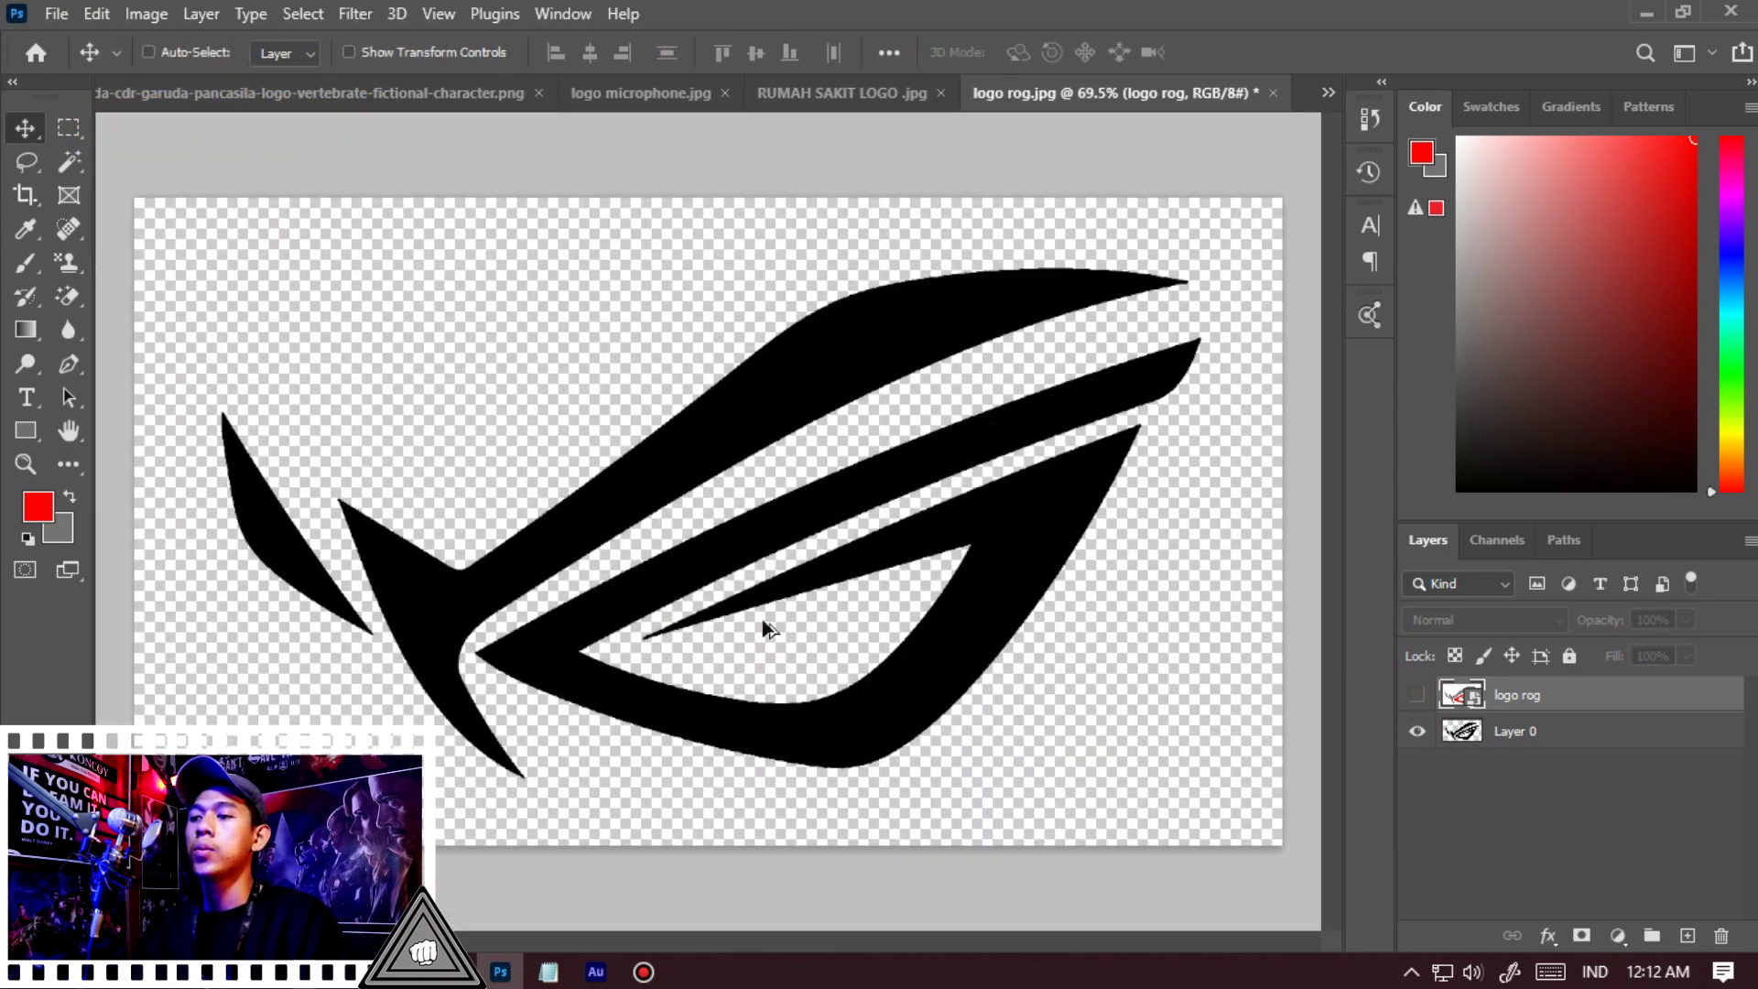
scroll(767, 627, up, 3)
click(1417, 698)
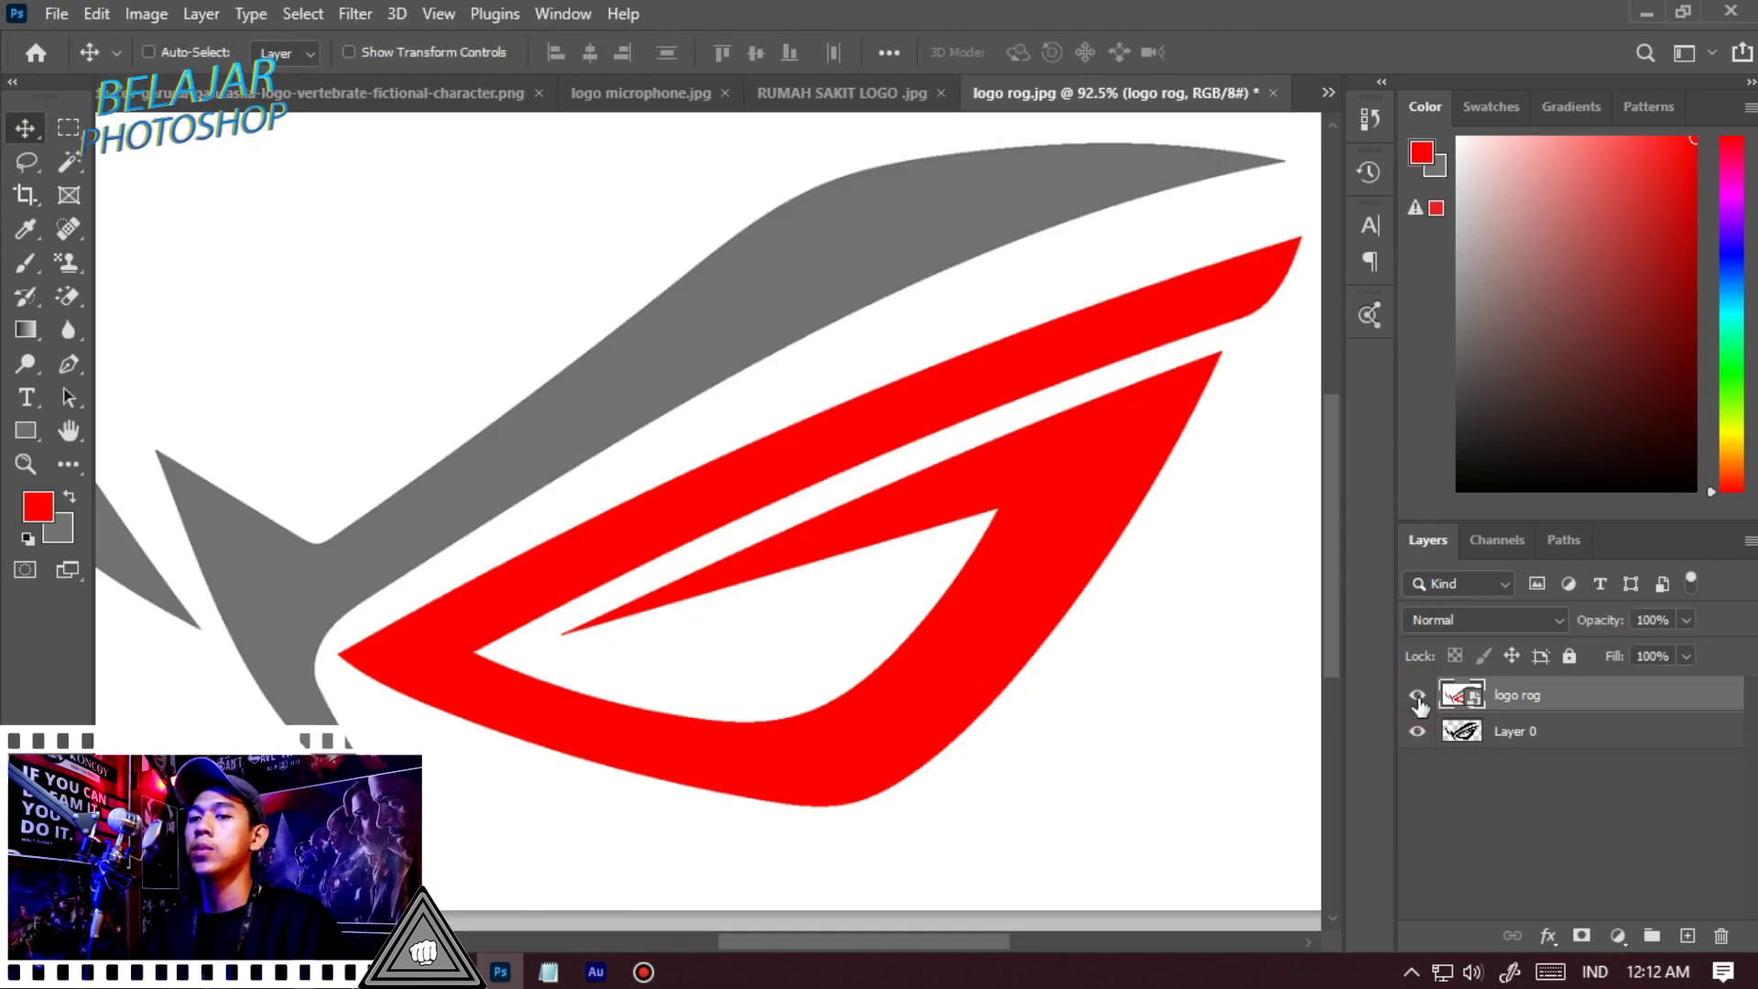
scroll(895, 691, down, 2)
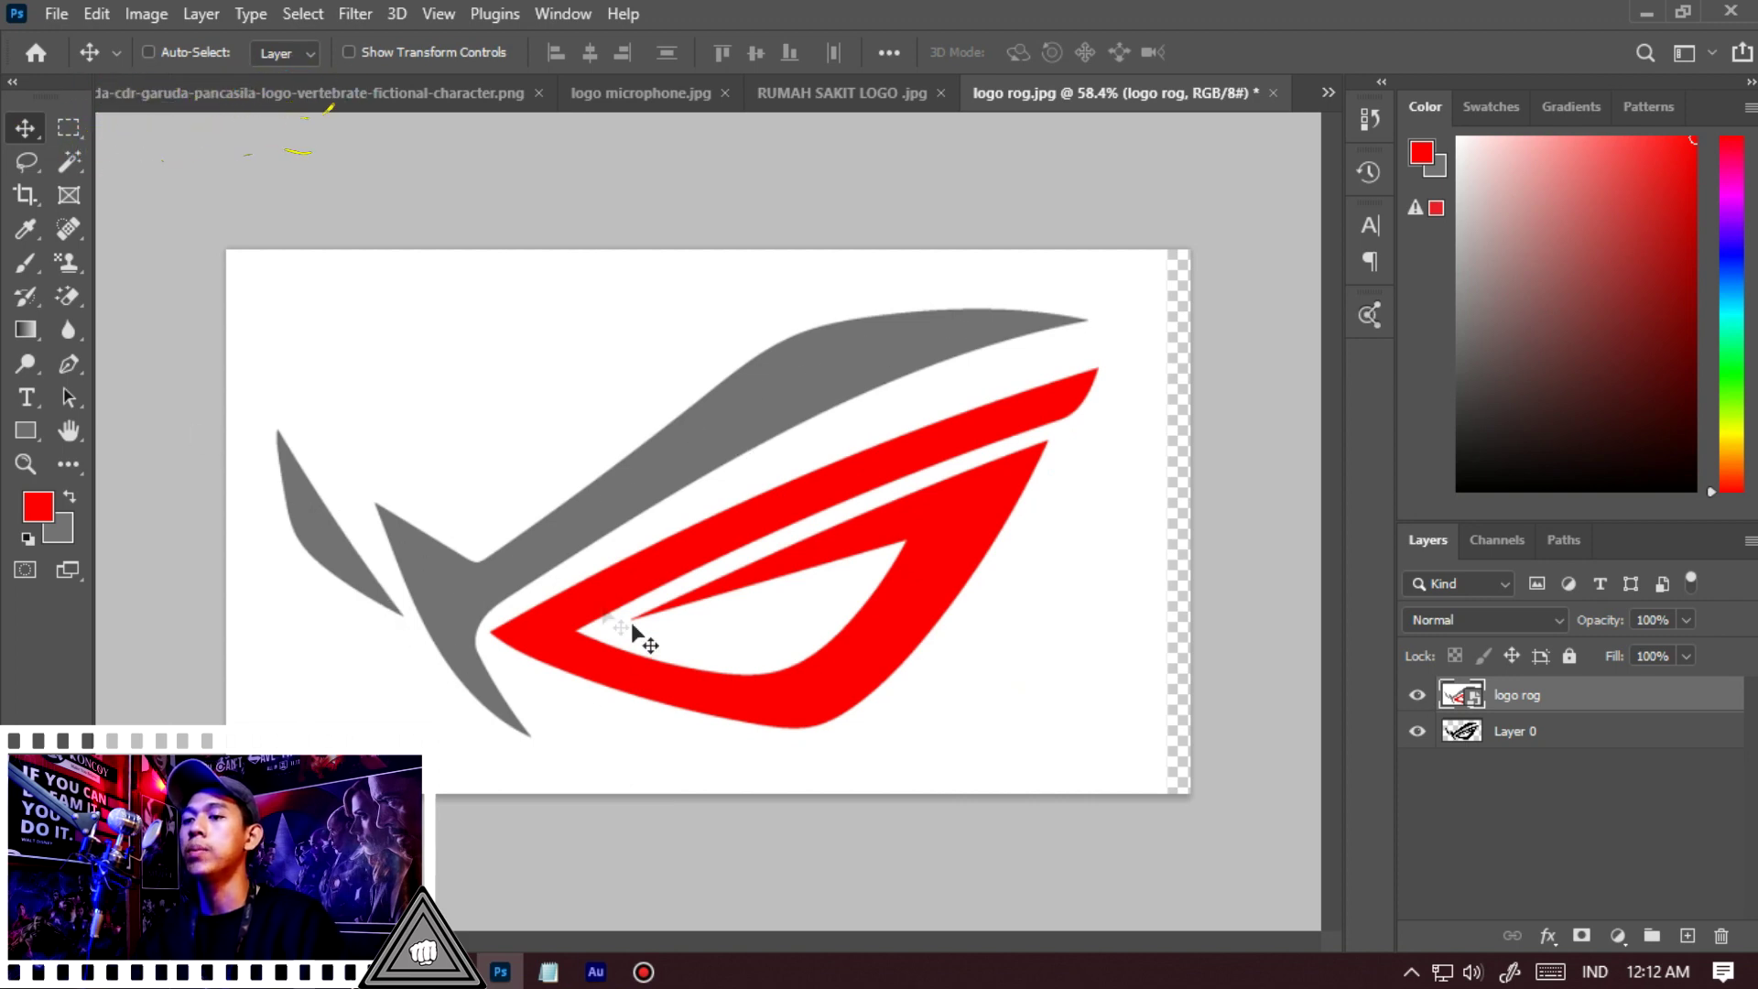
Hide the logo rog layer and set up the Magic Wand with a tolerance of 50 and Contiguous on
click(1417, 697)
key(w)
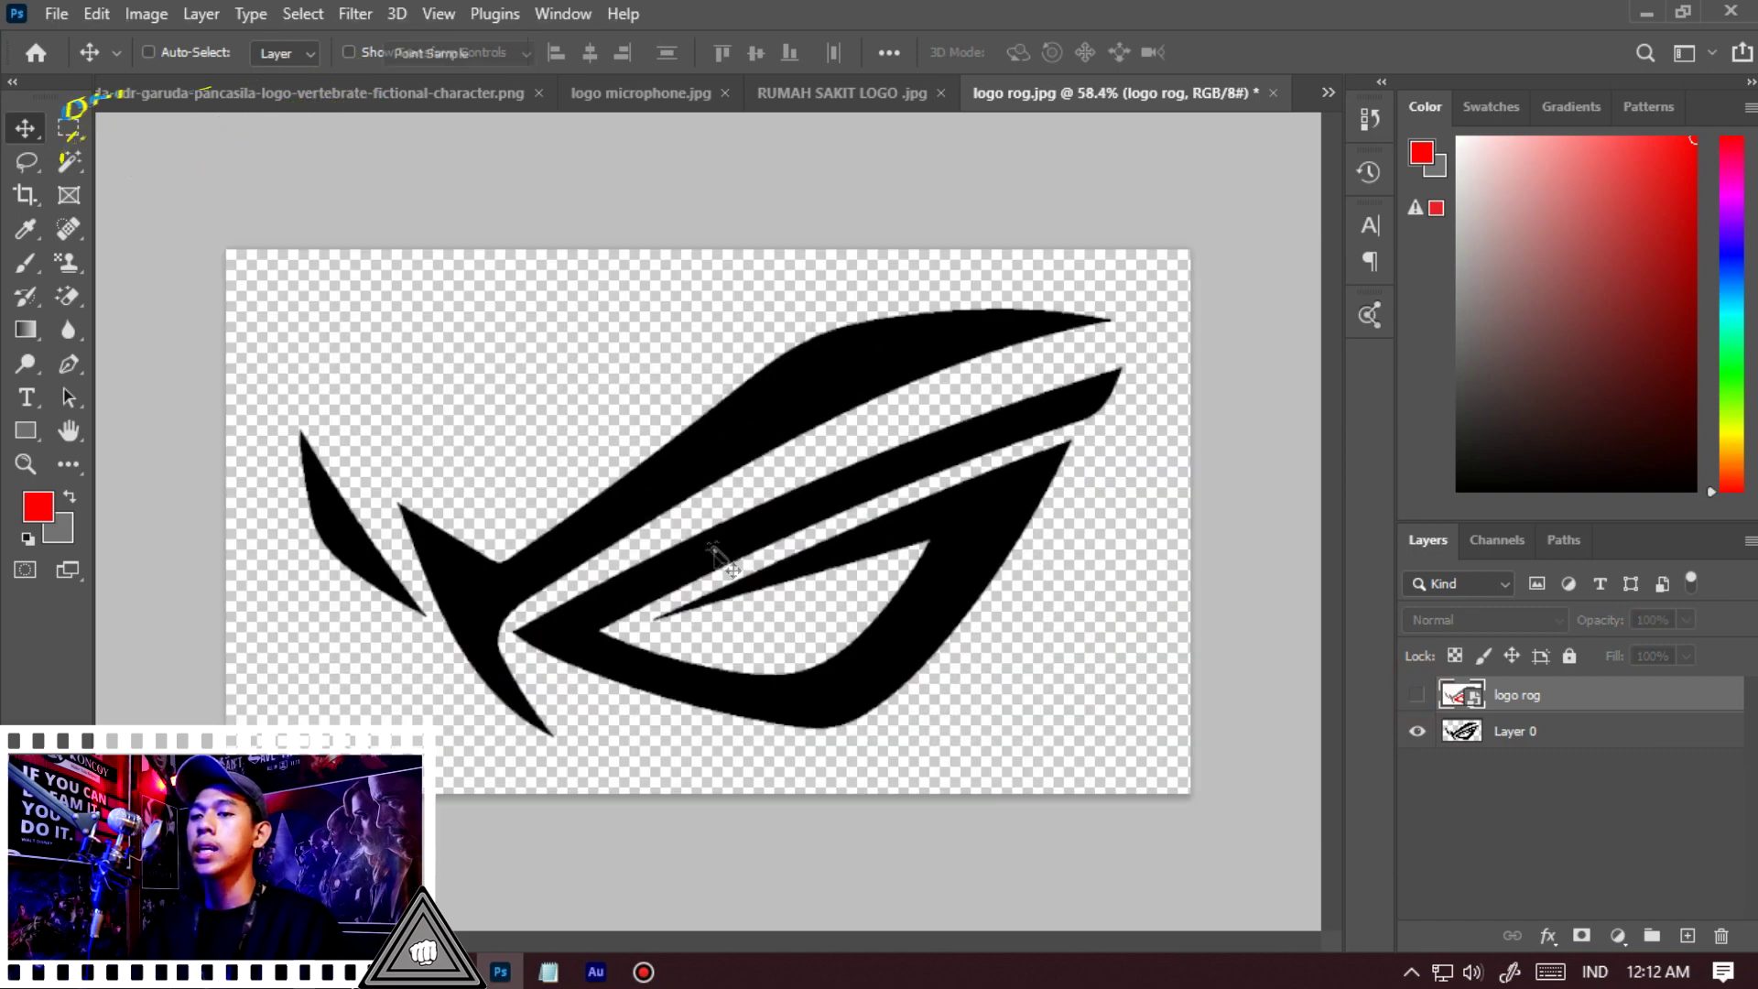
scroll(793, 526, up, 7)
scroll(793, 512, down, 3)
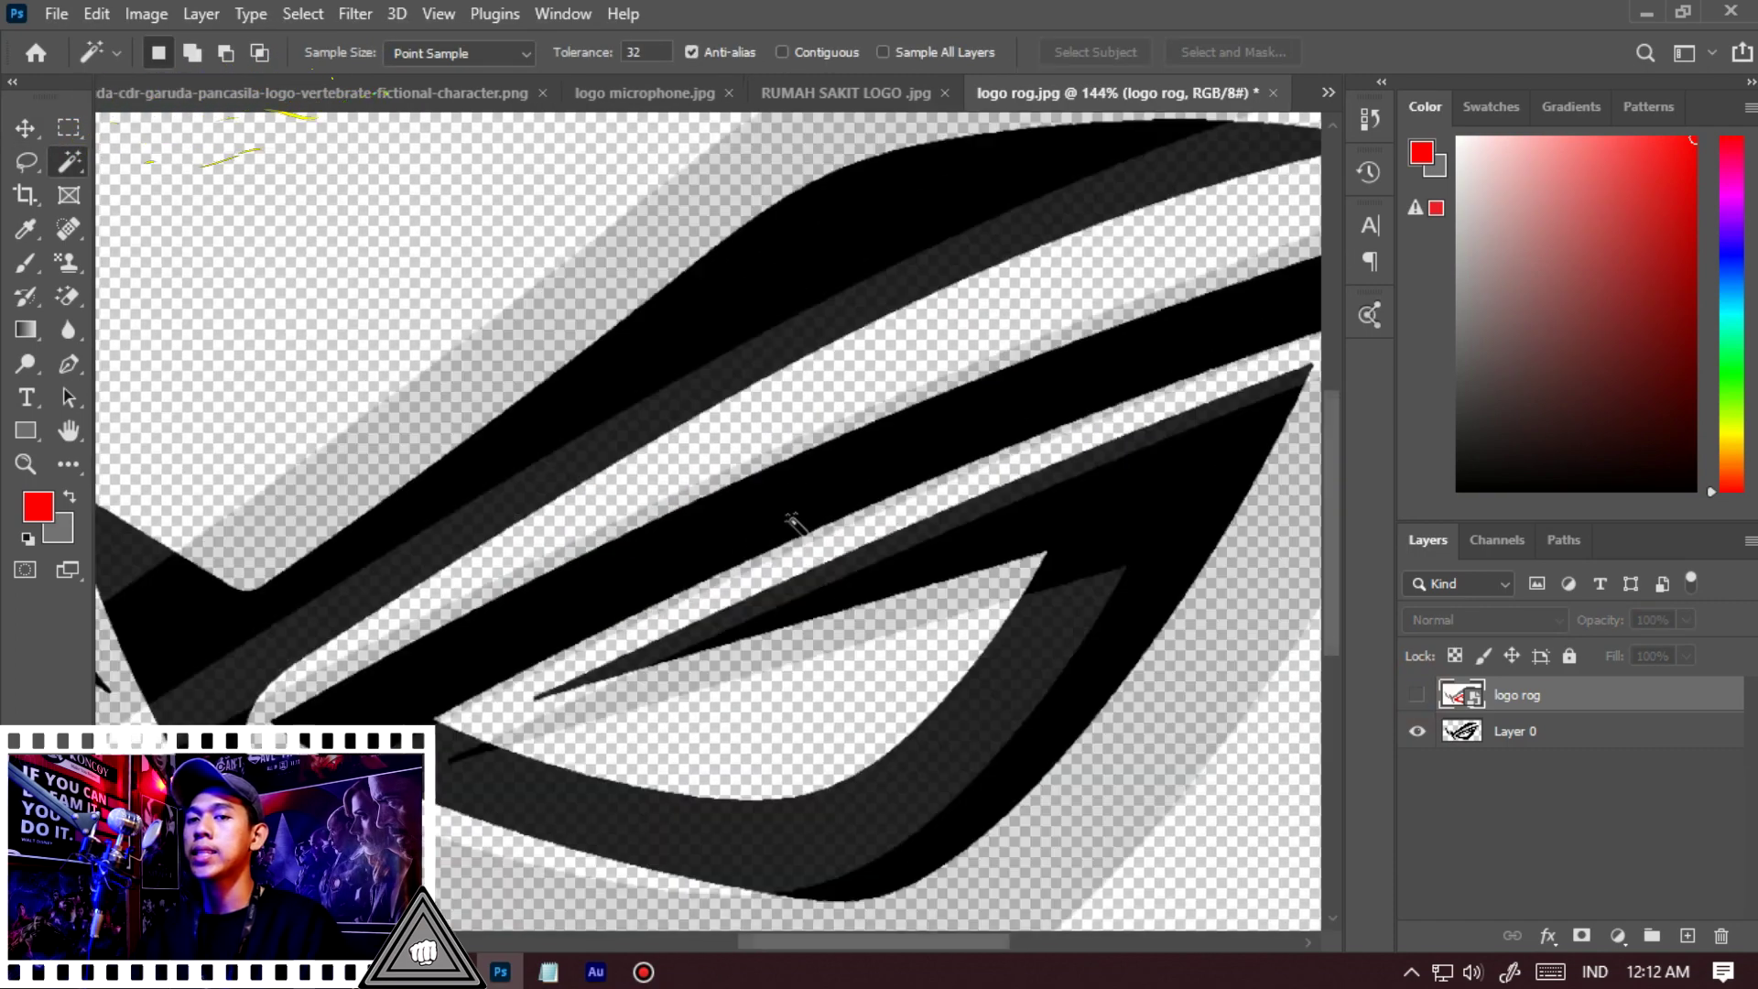
right_click(70, 165)
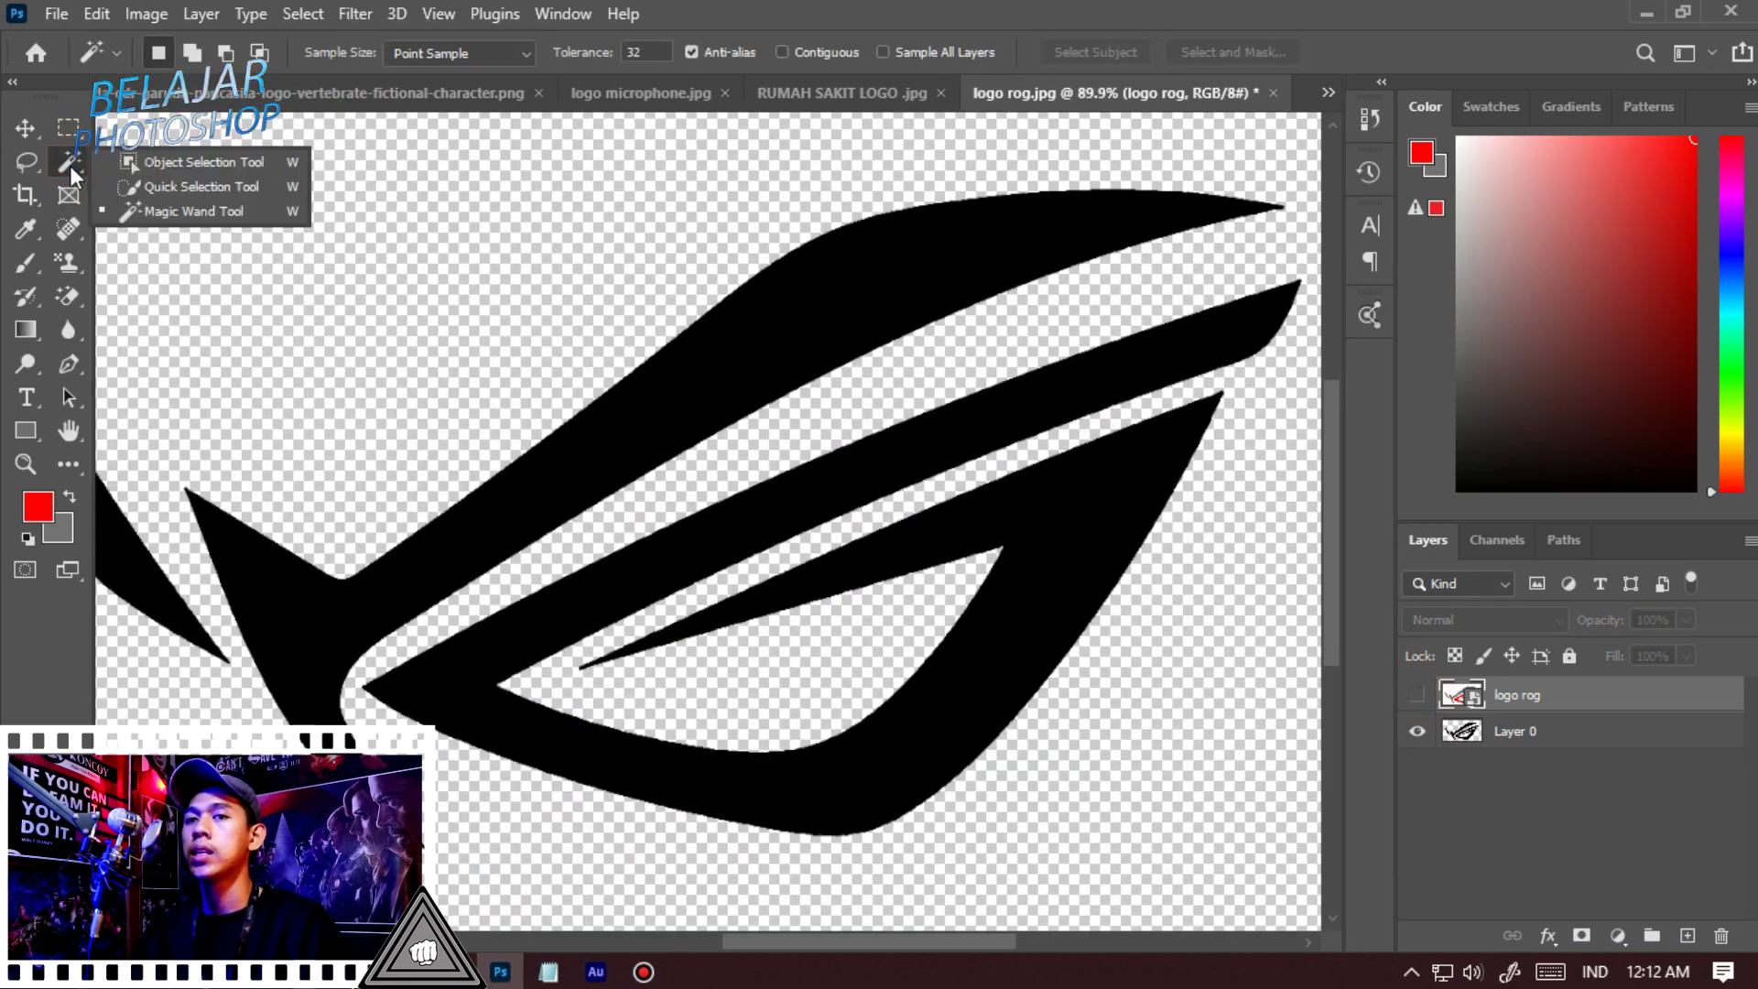
click(193, 212)
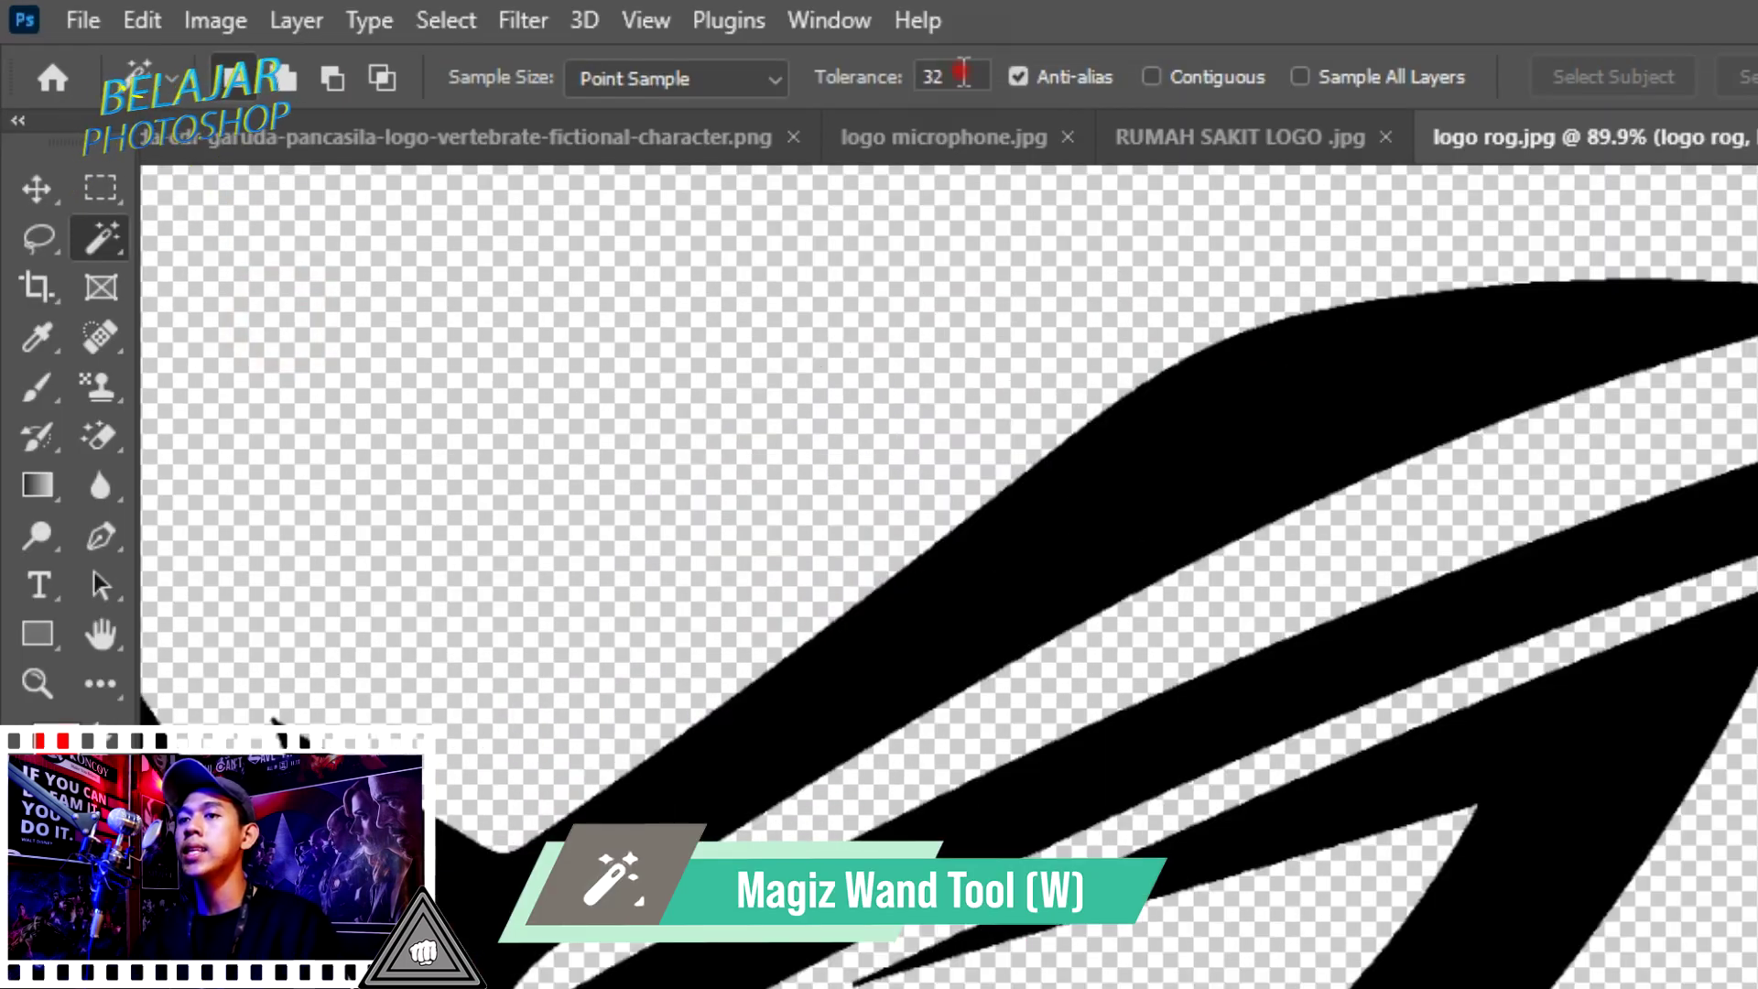
click(962, 76)
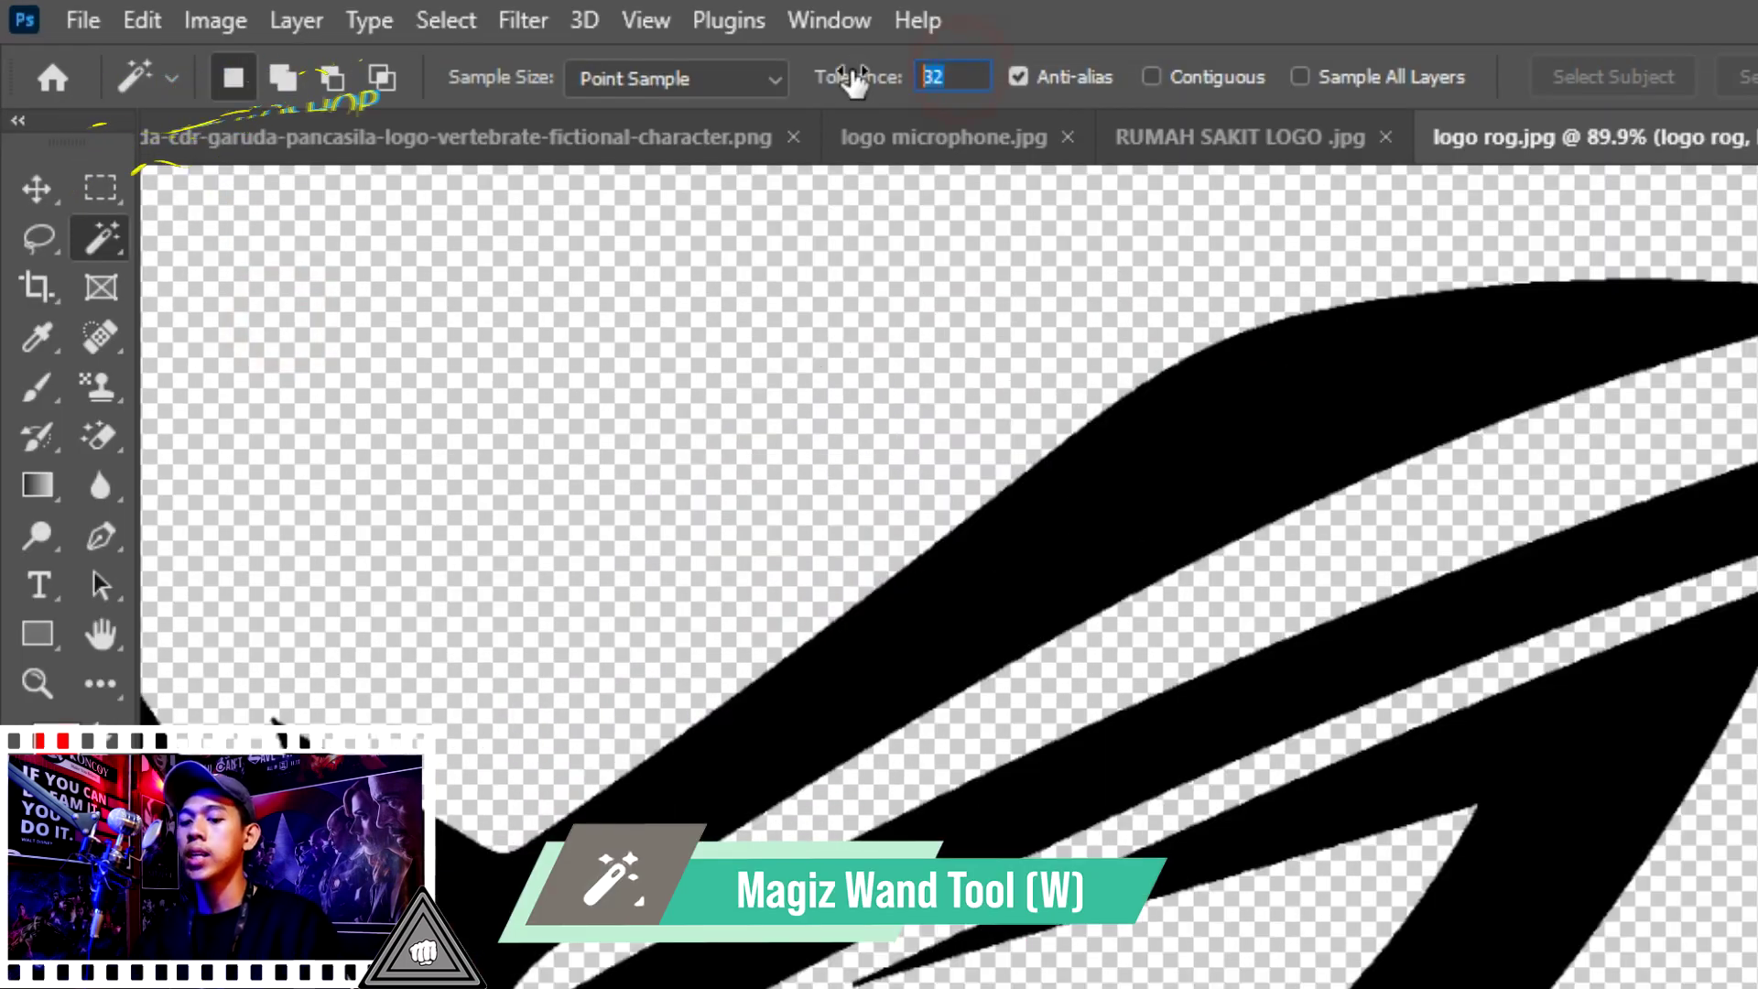
text(50)
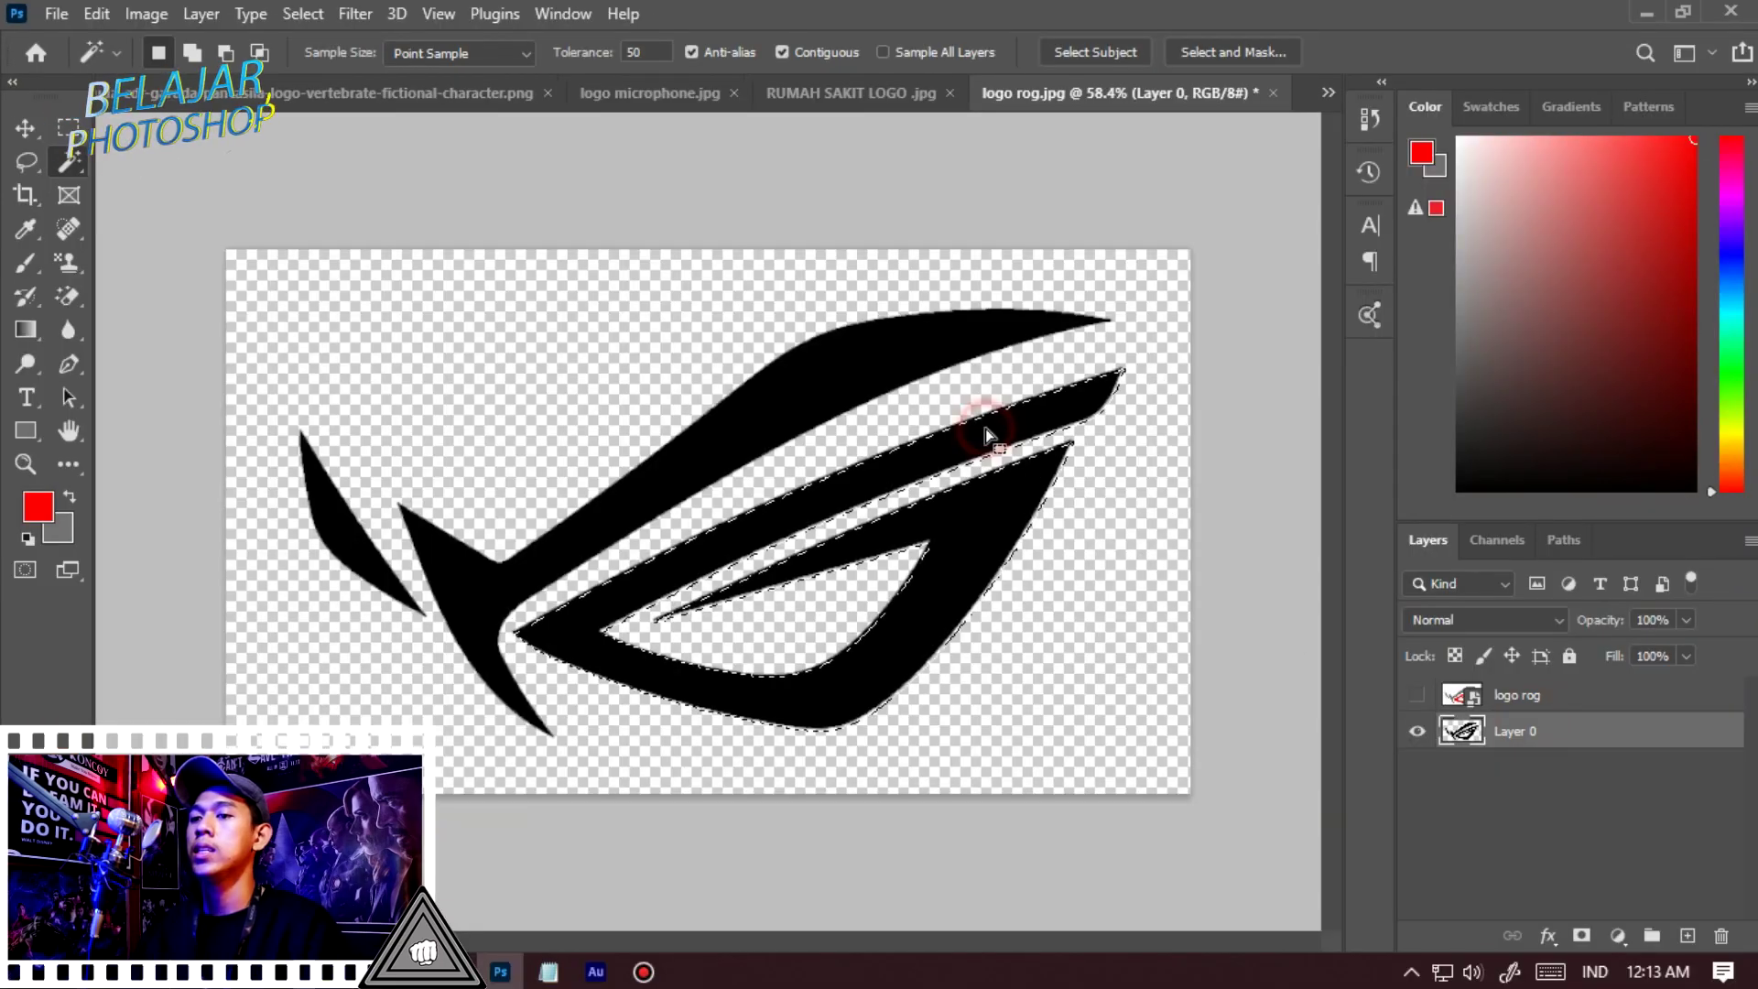
Select the eye-shaped part of the black logo on Layer 0 with the Magic Wand
click(984, 429)
scroll(852, 572, up, 5)
scroll(690, 533, down, 3)
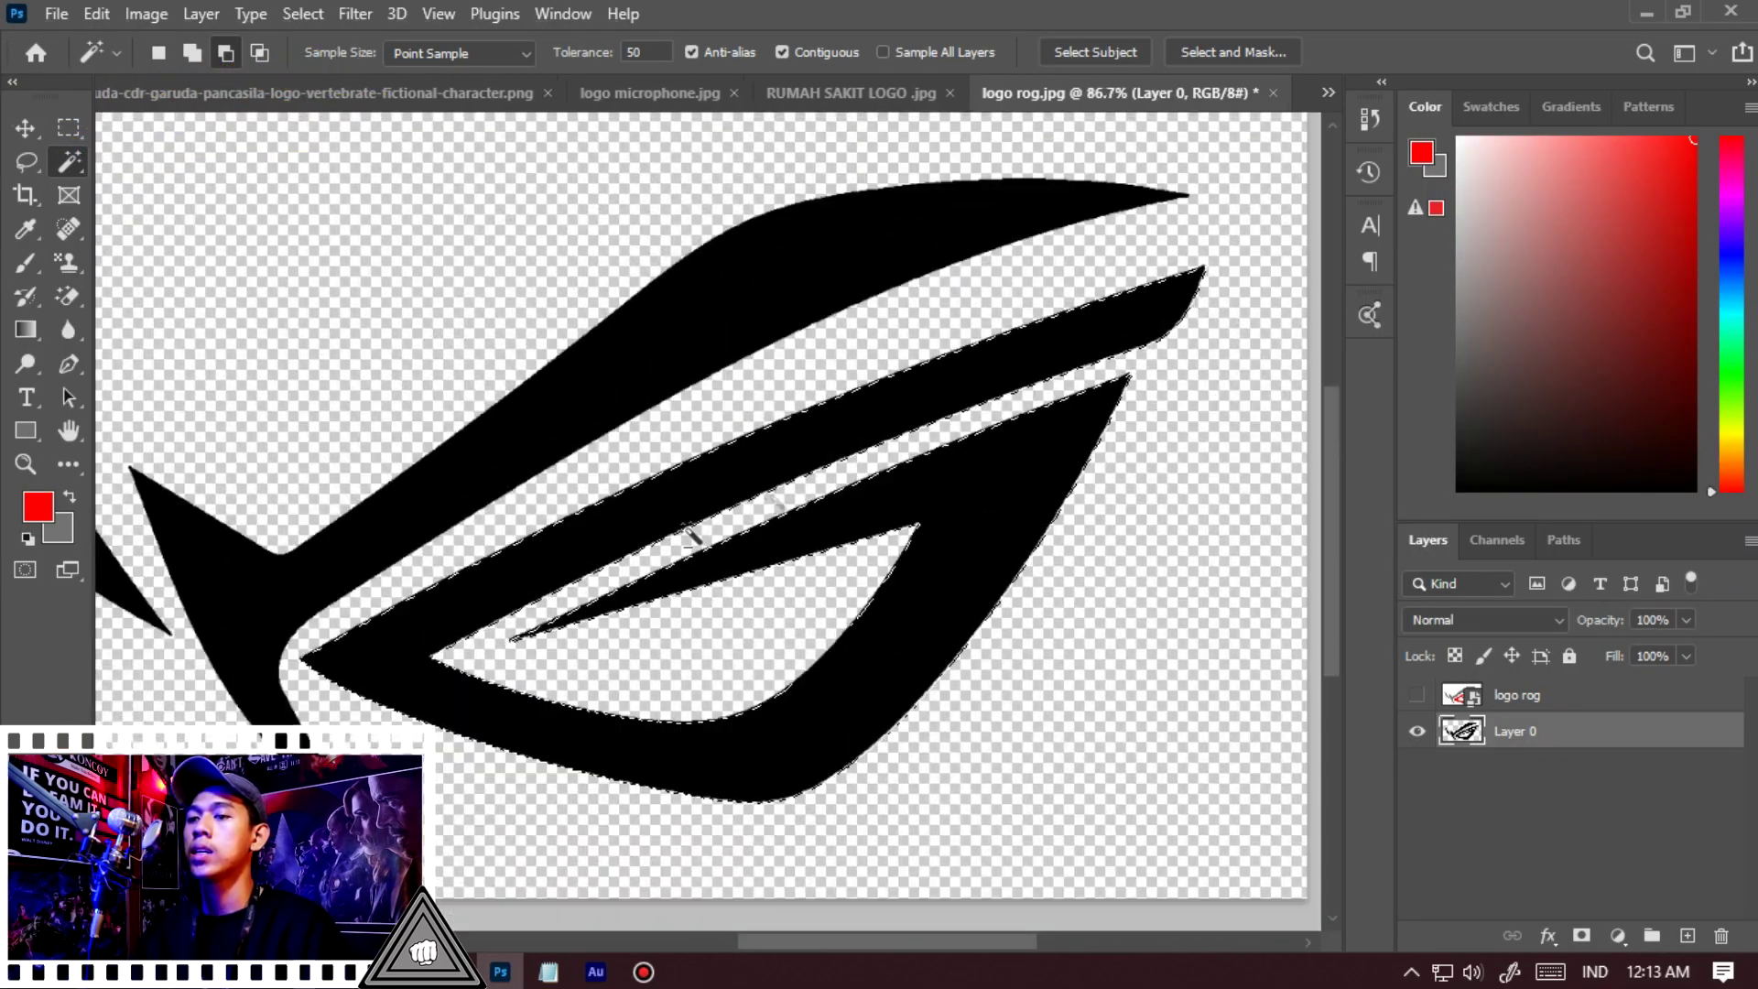
Rename Layer 0 as "logo hd"
scroll(696, 535, up, 2)
scroll(1111, 522, down, 2)
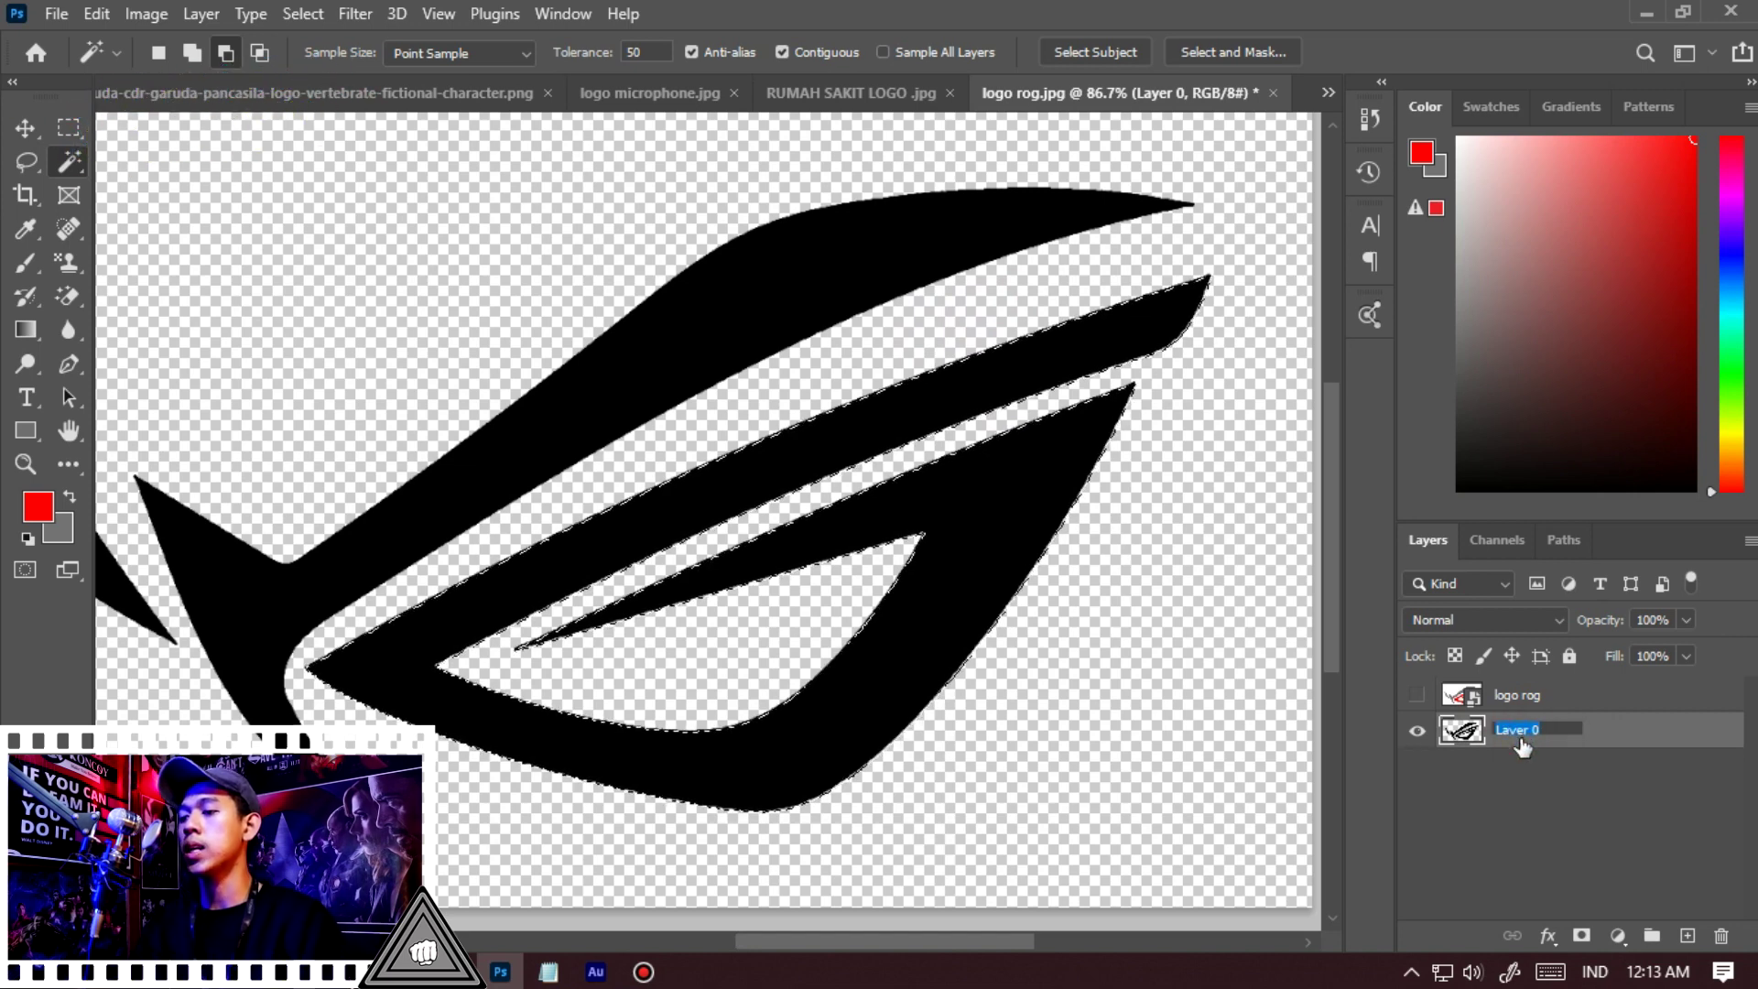
text(d)
key(Return)
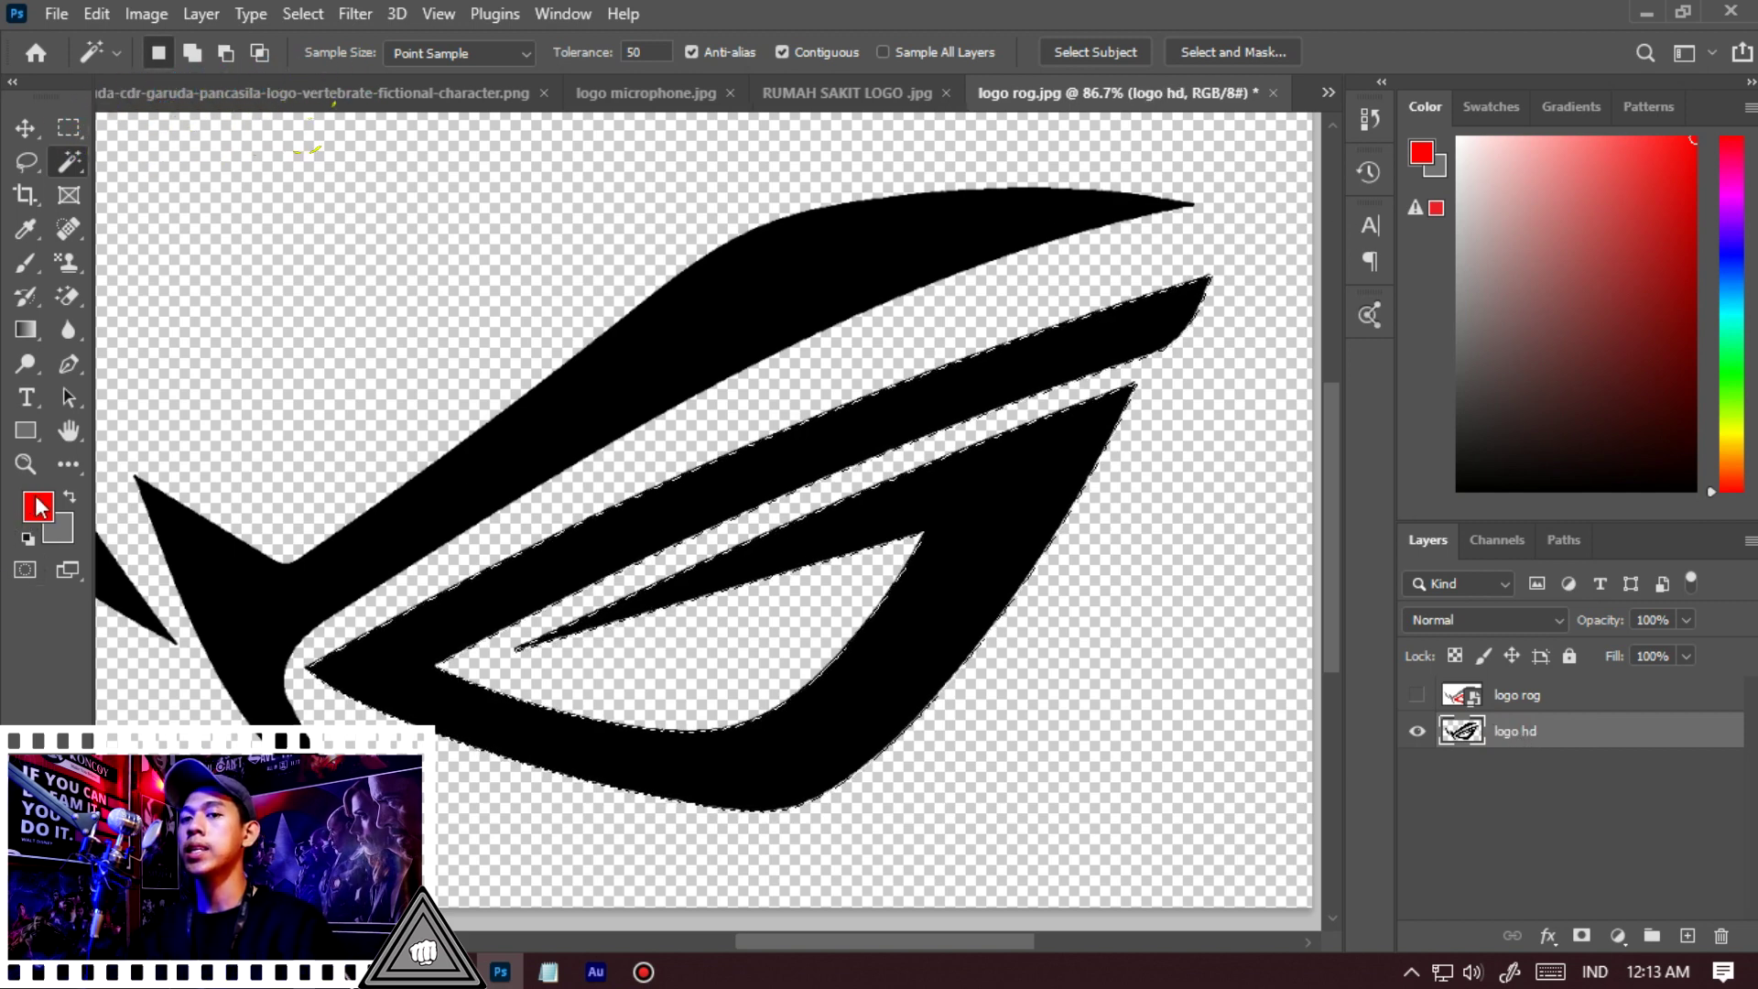
Fill the selected eye shape of the ROG logo with the red foreground color, then swap the foreground and background colors
key(x)
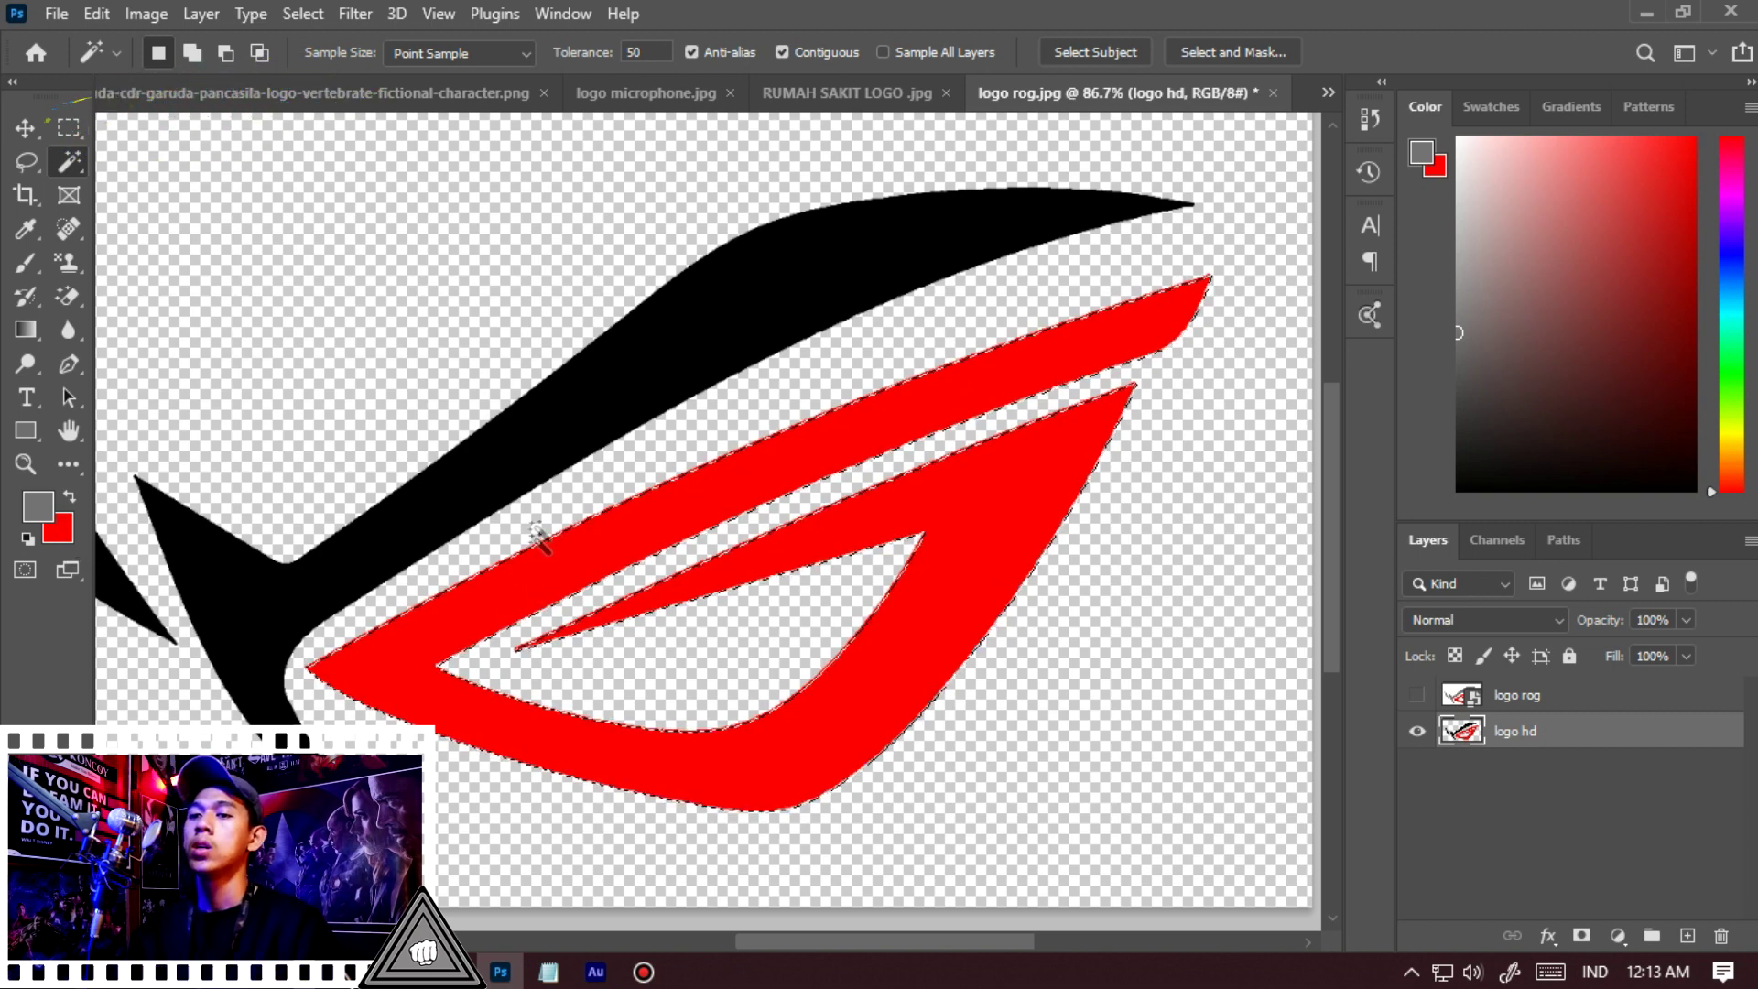
scroll(1135, 589, down, 4)
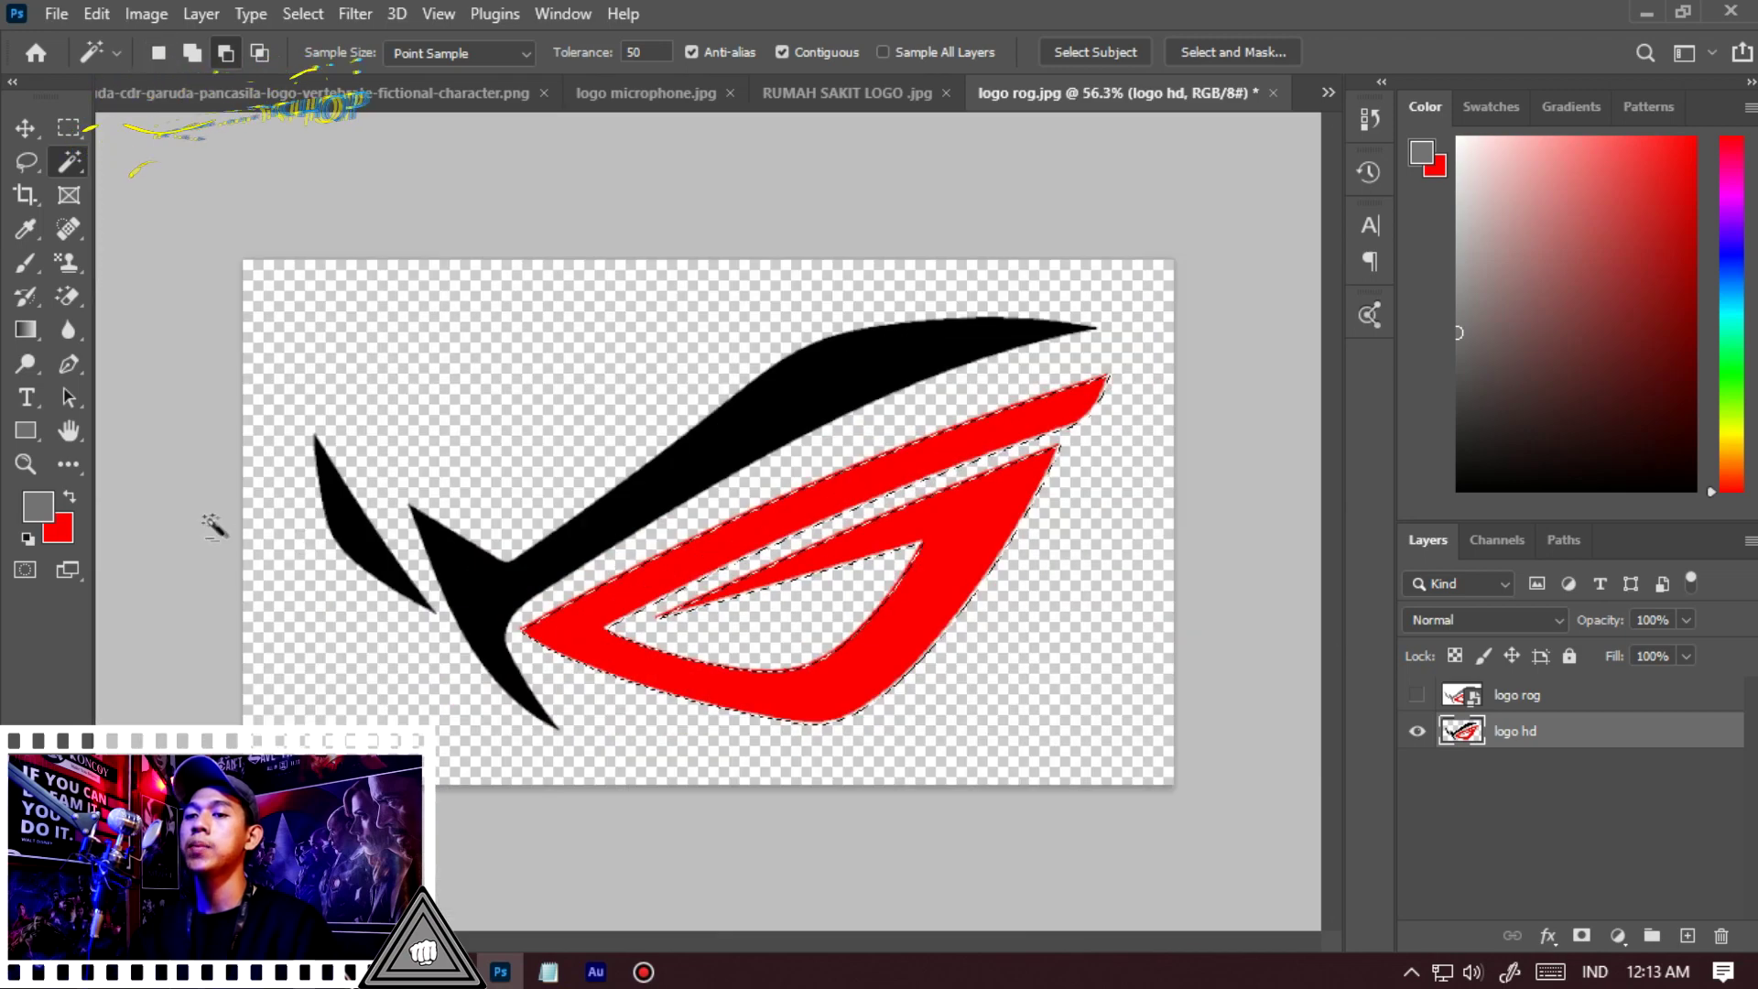
Select the large black brow shape with the Magic Wand and add the small separate black shape to the selection
scroll(504, 526, up, 4)
click(476, 606)
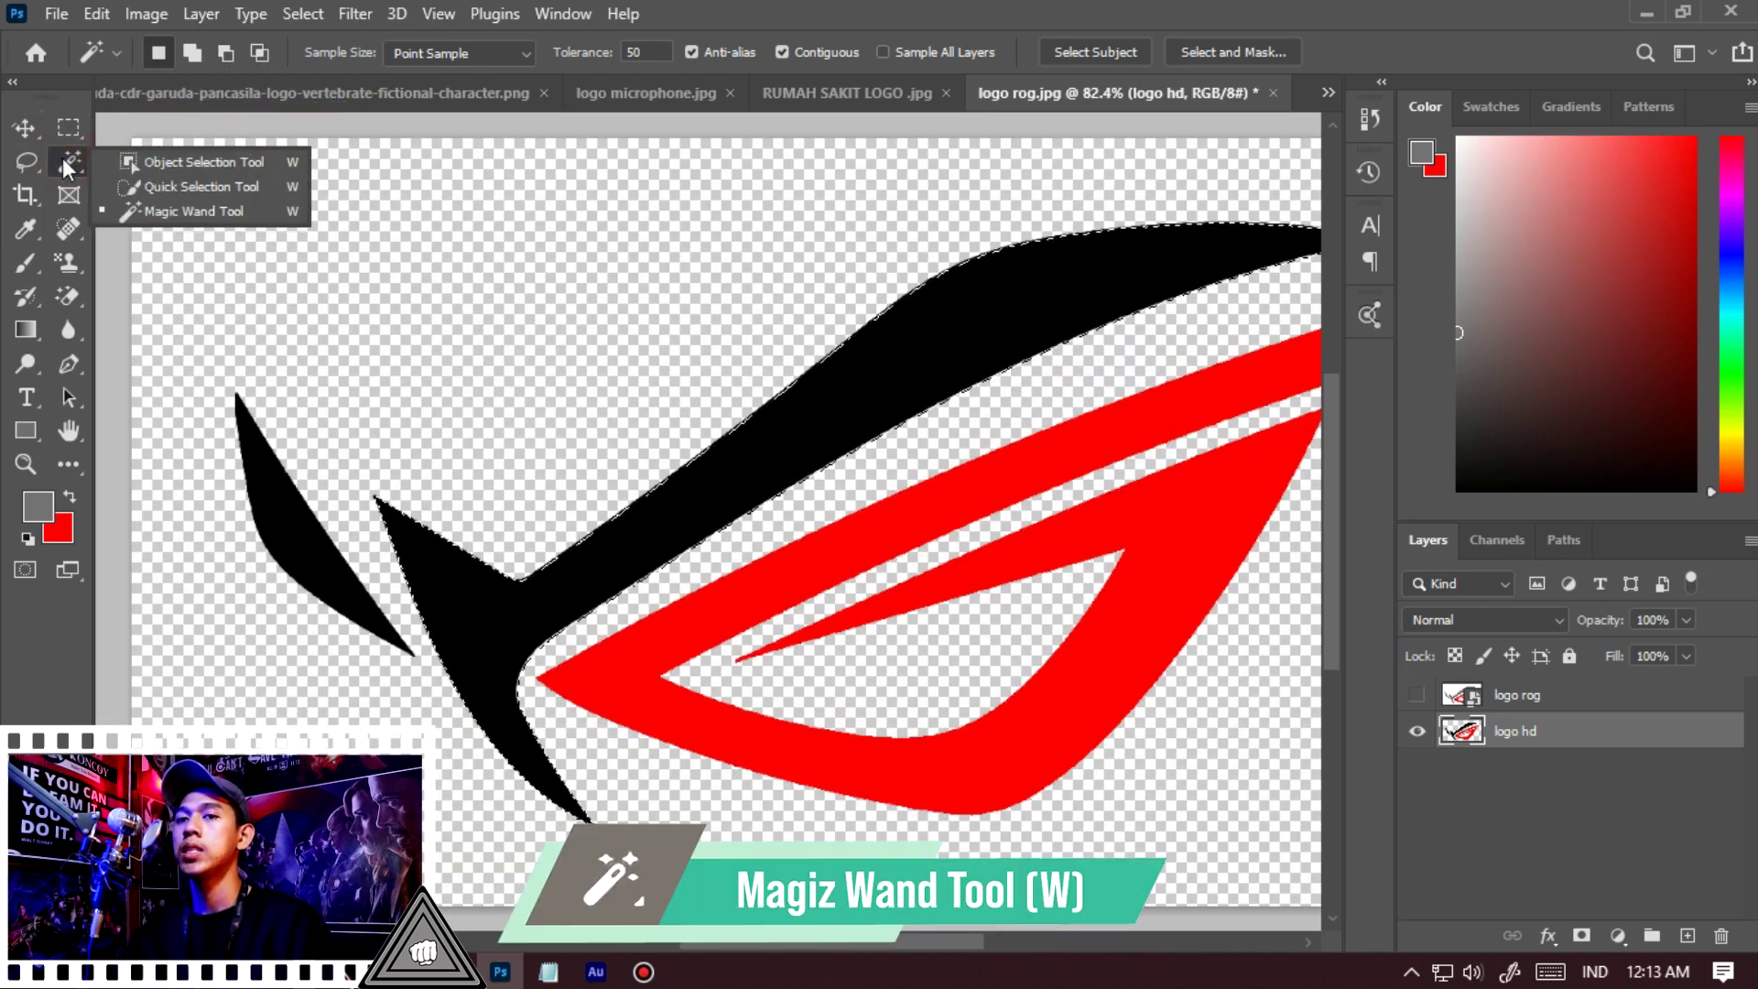
click(183, 218)
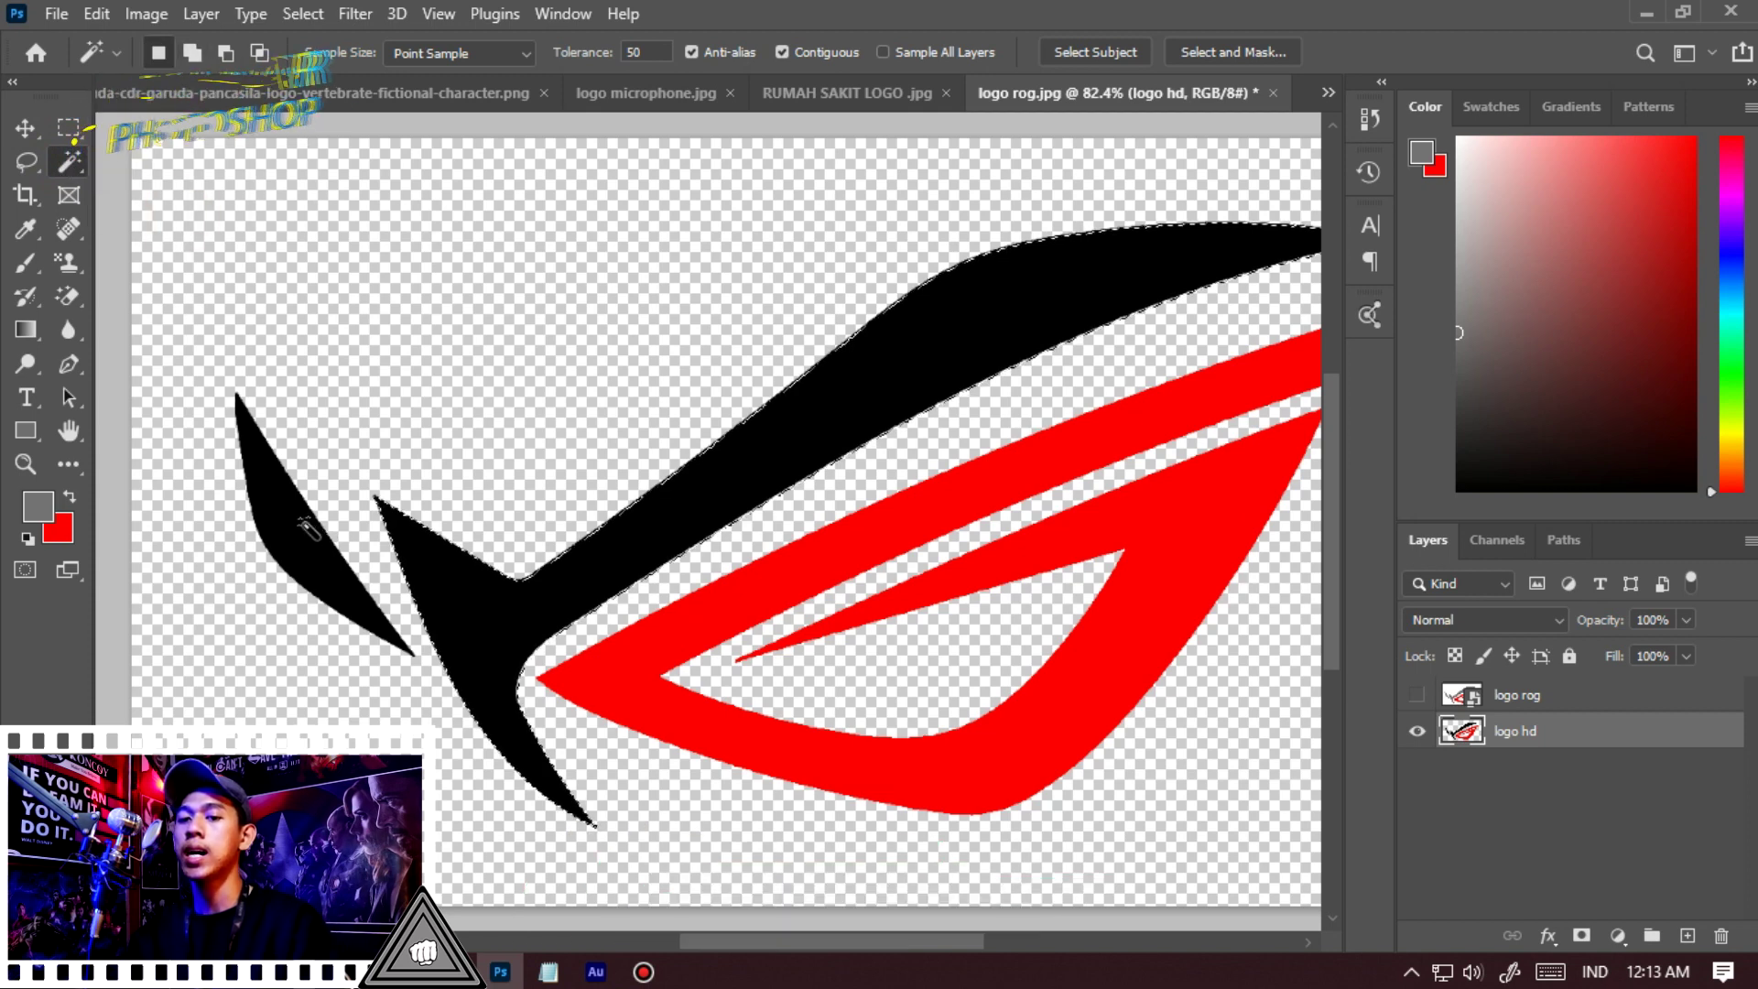
key(shift)
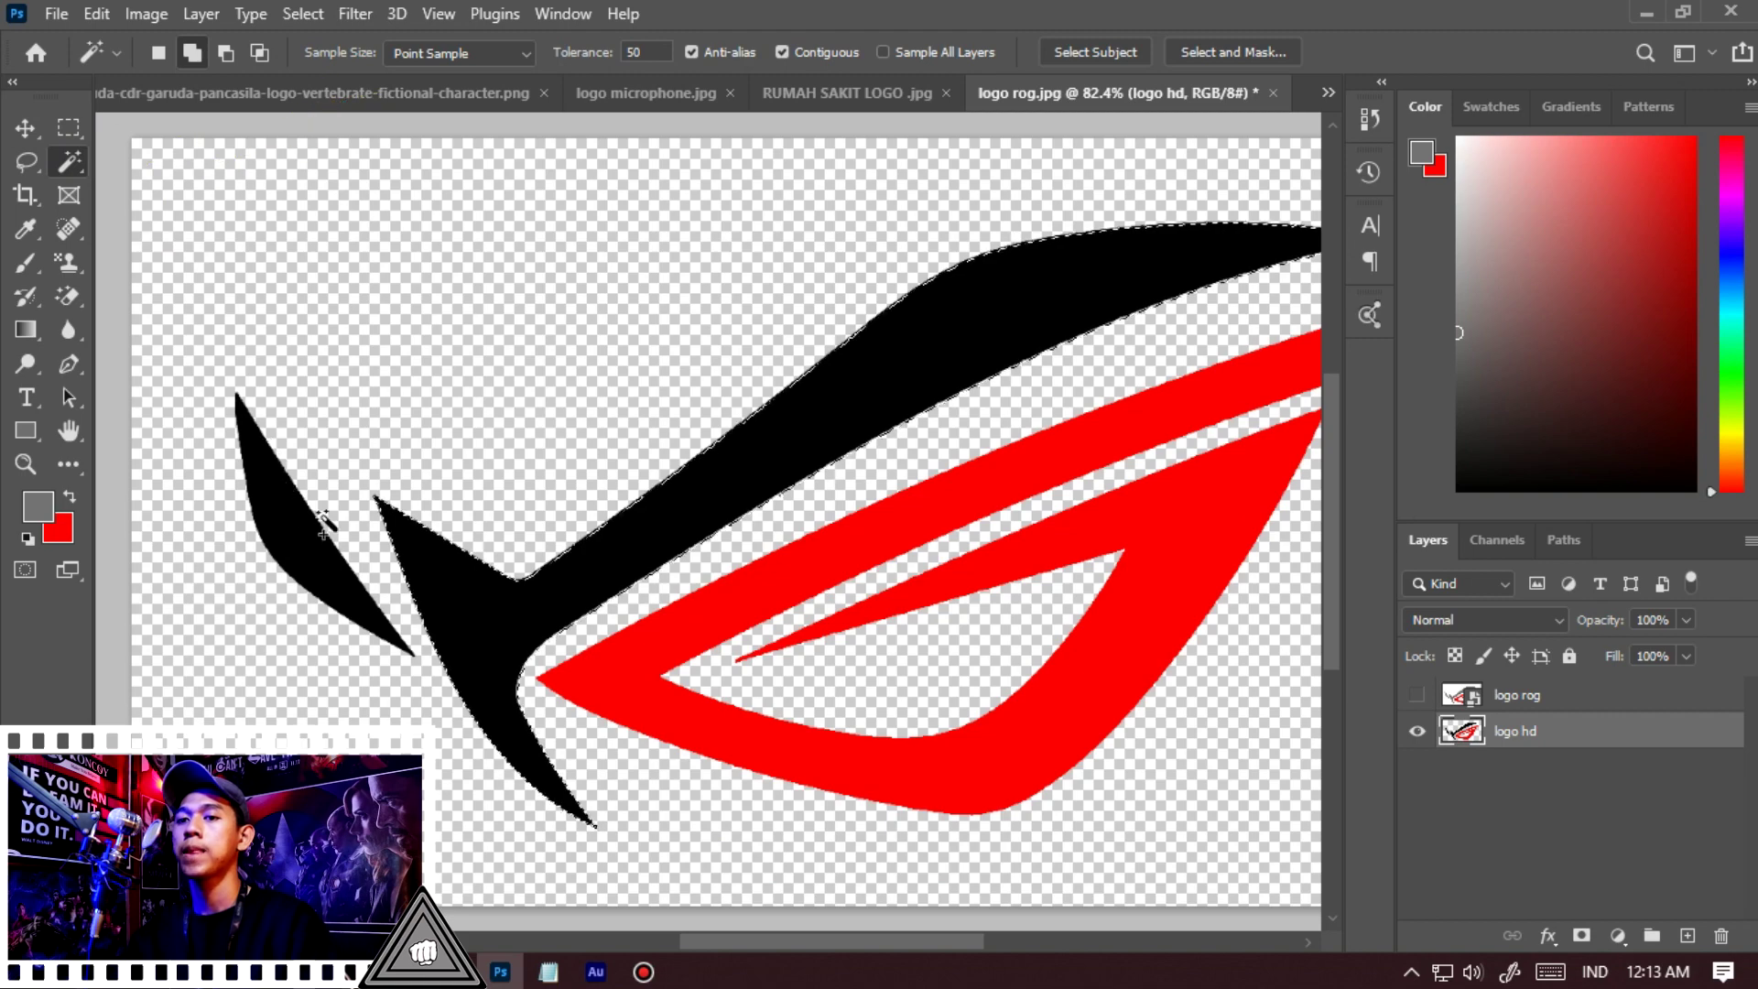
shift+click(291, 517)
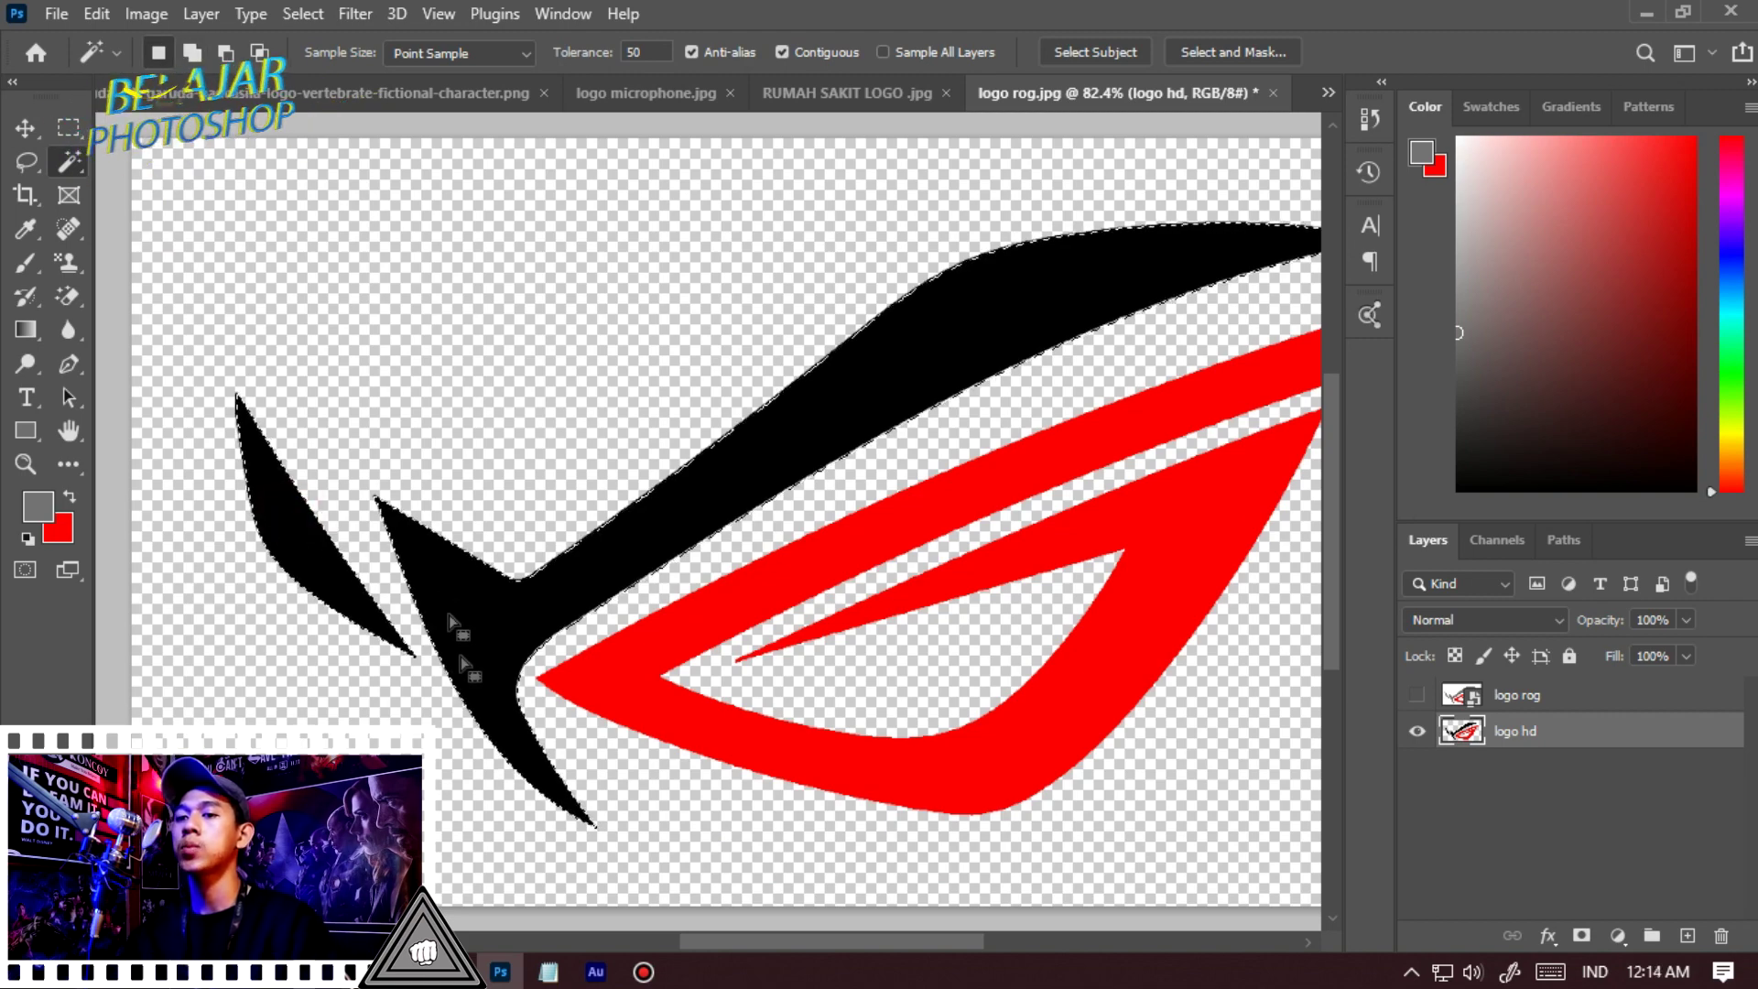
scroll(445, 600, down, 1)
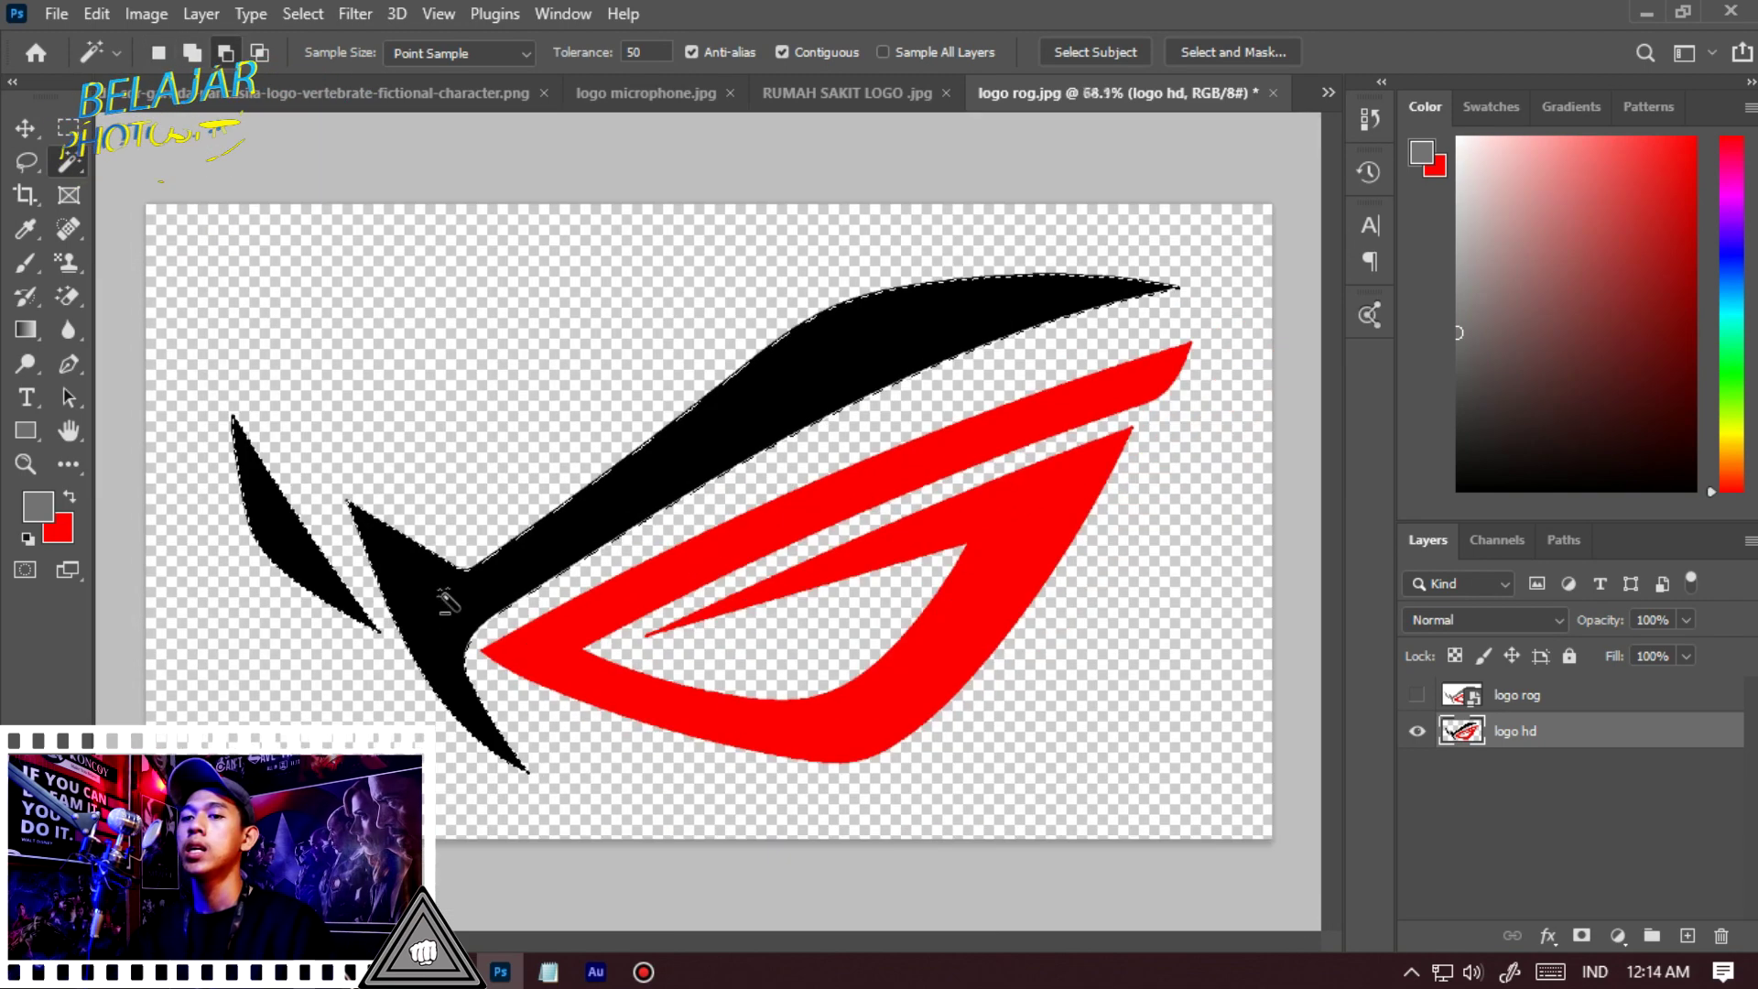
scroll(445, 599, up, 2)
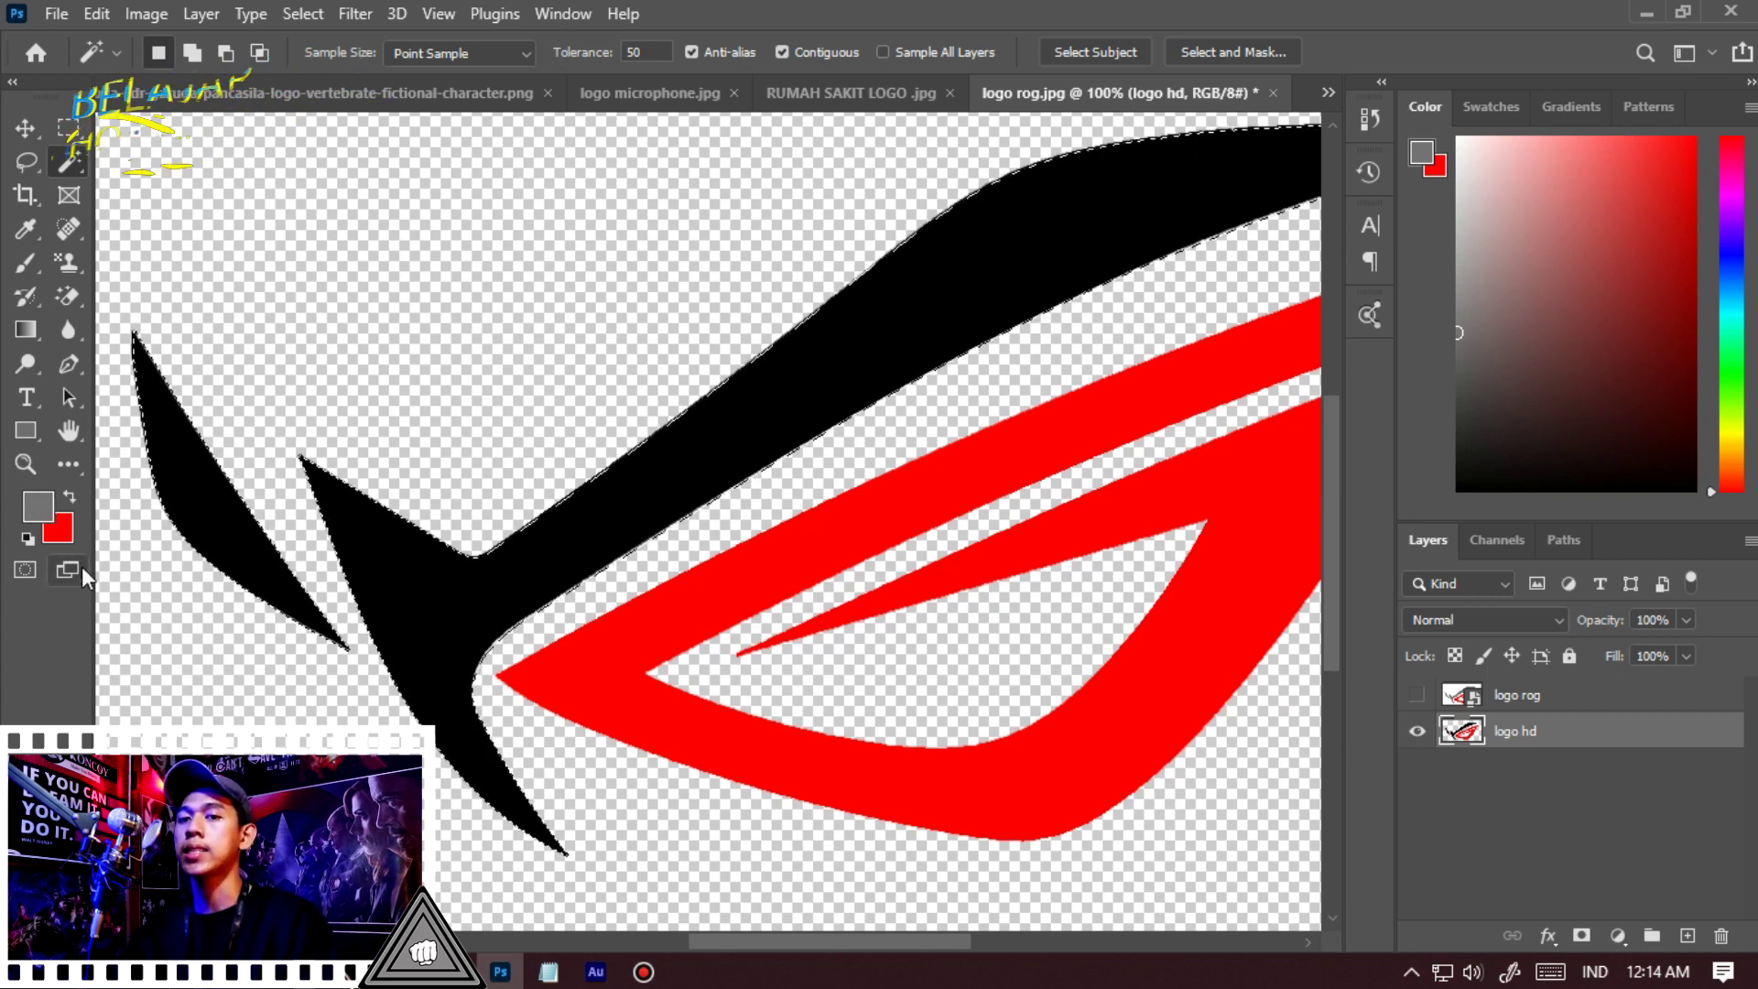
Swap the foreground and background colors, fill the selected black shapes with the gray background color, and deselect
key(x)
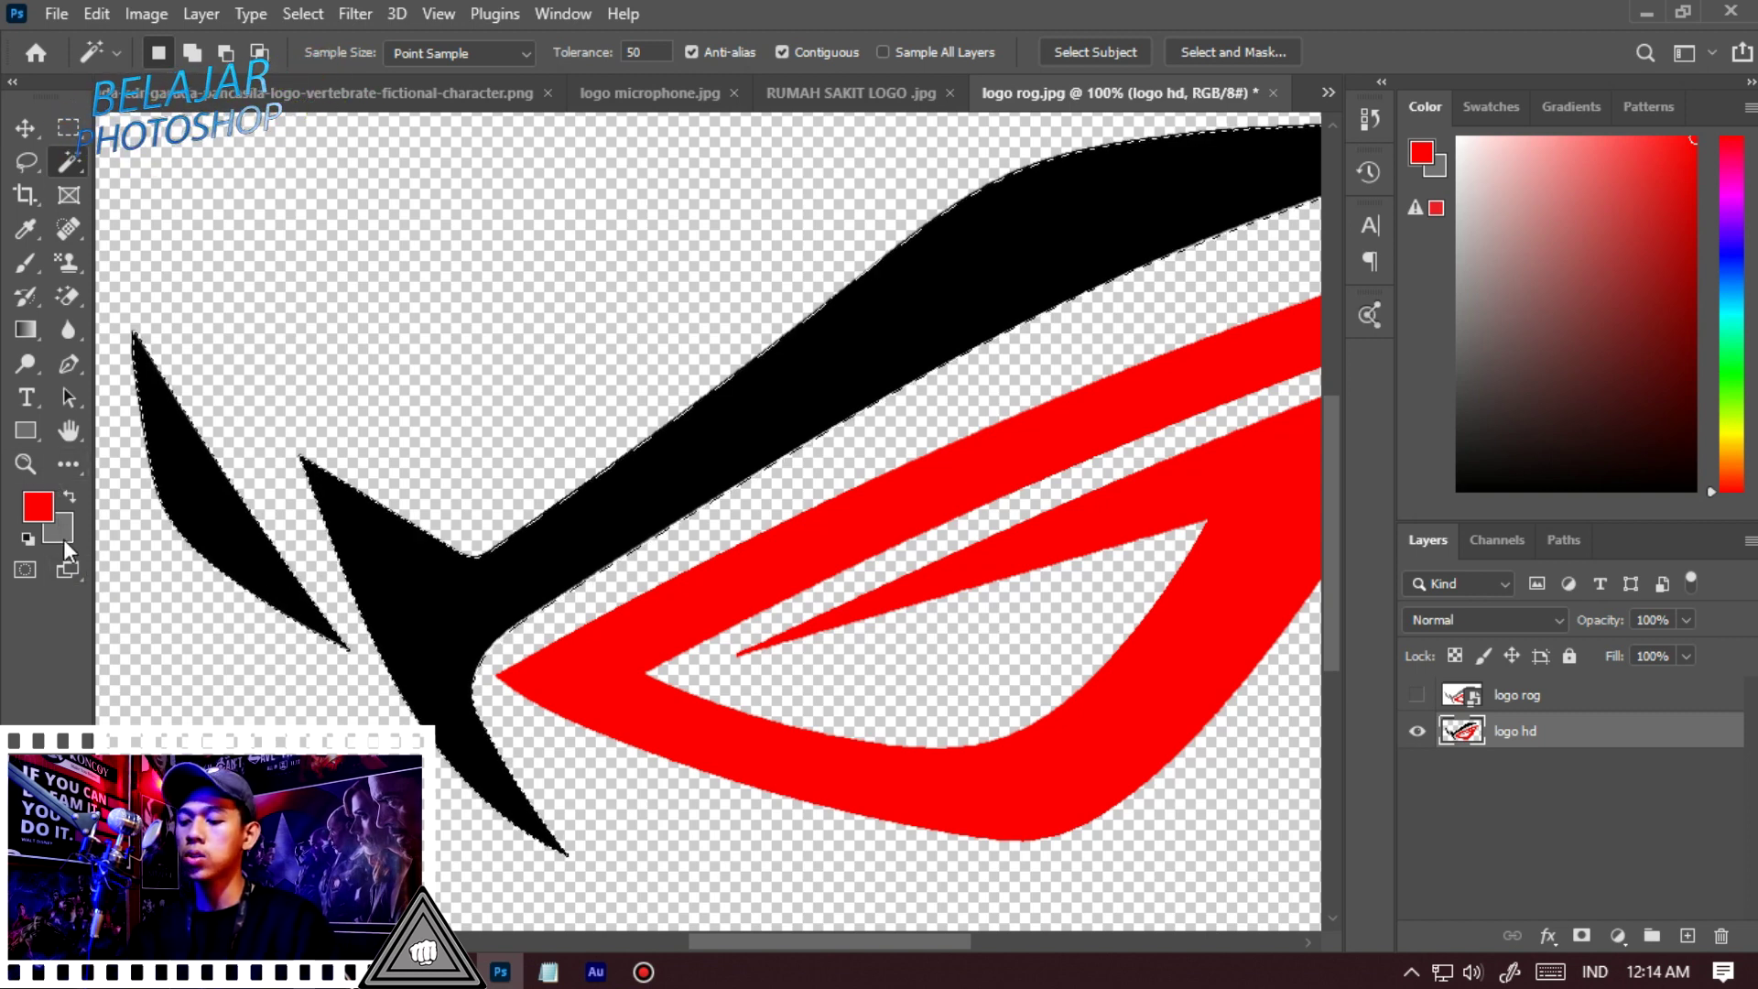
key(ctrl+Delete)
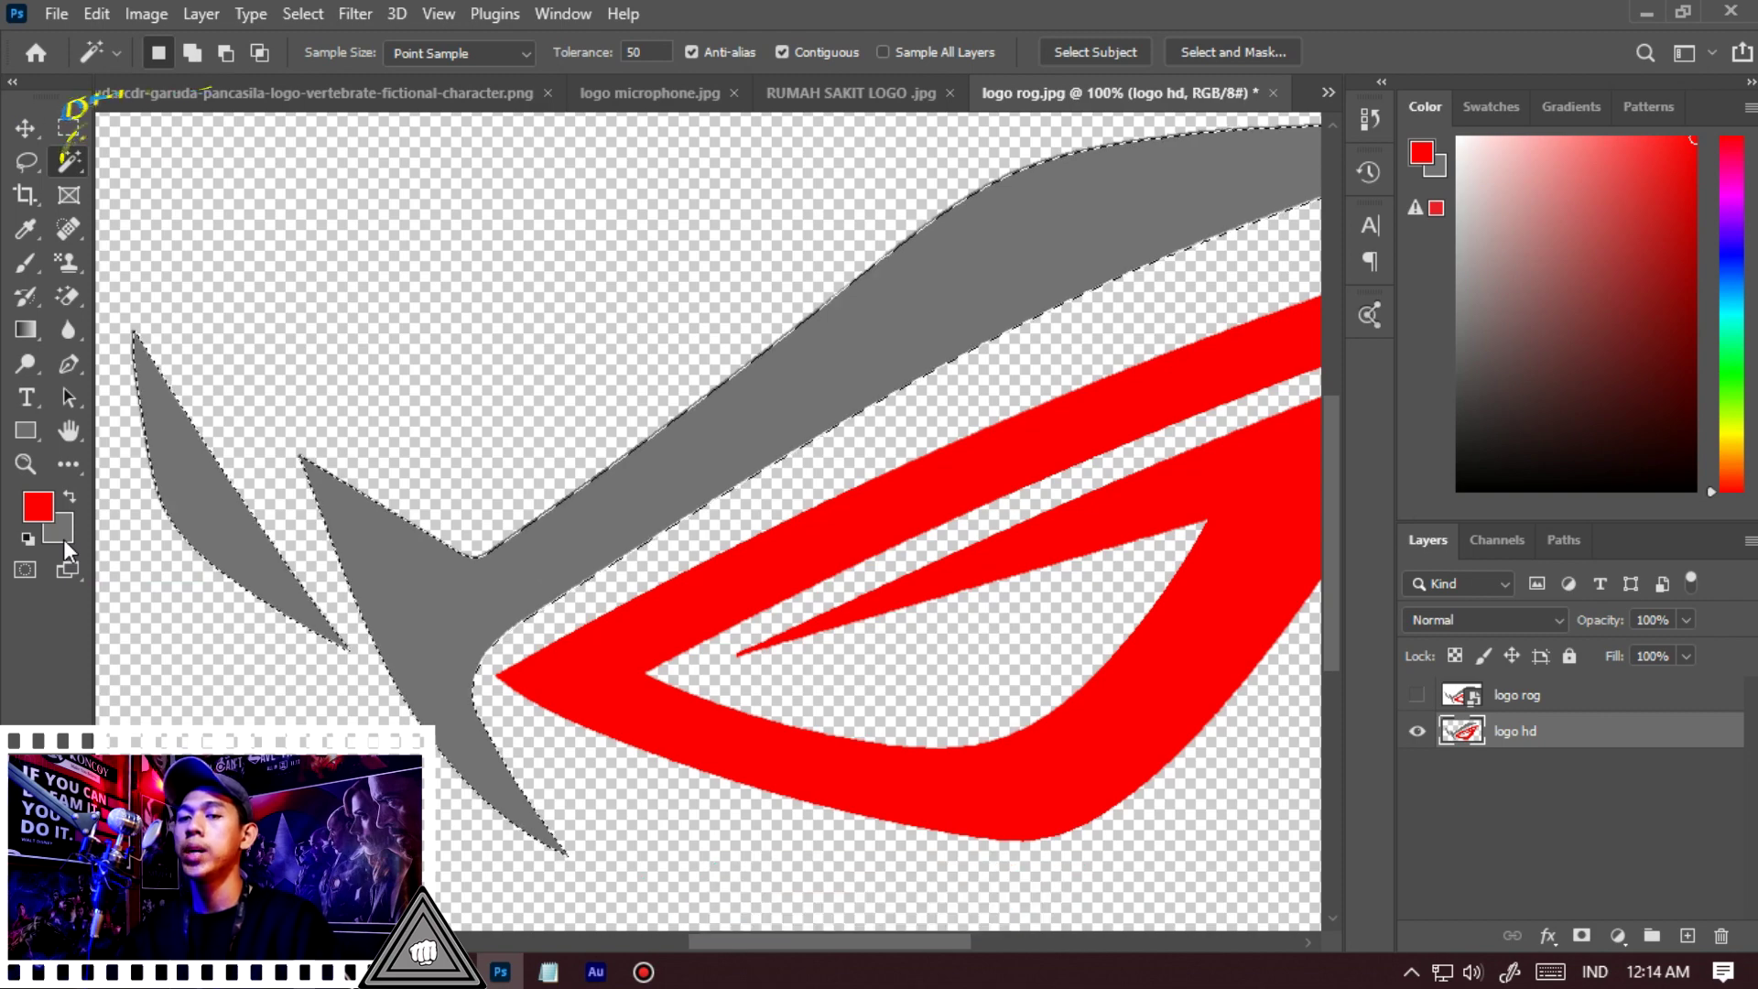
key(ctrl+d)
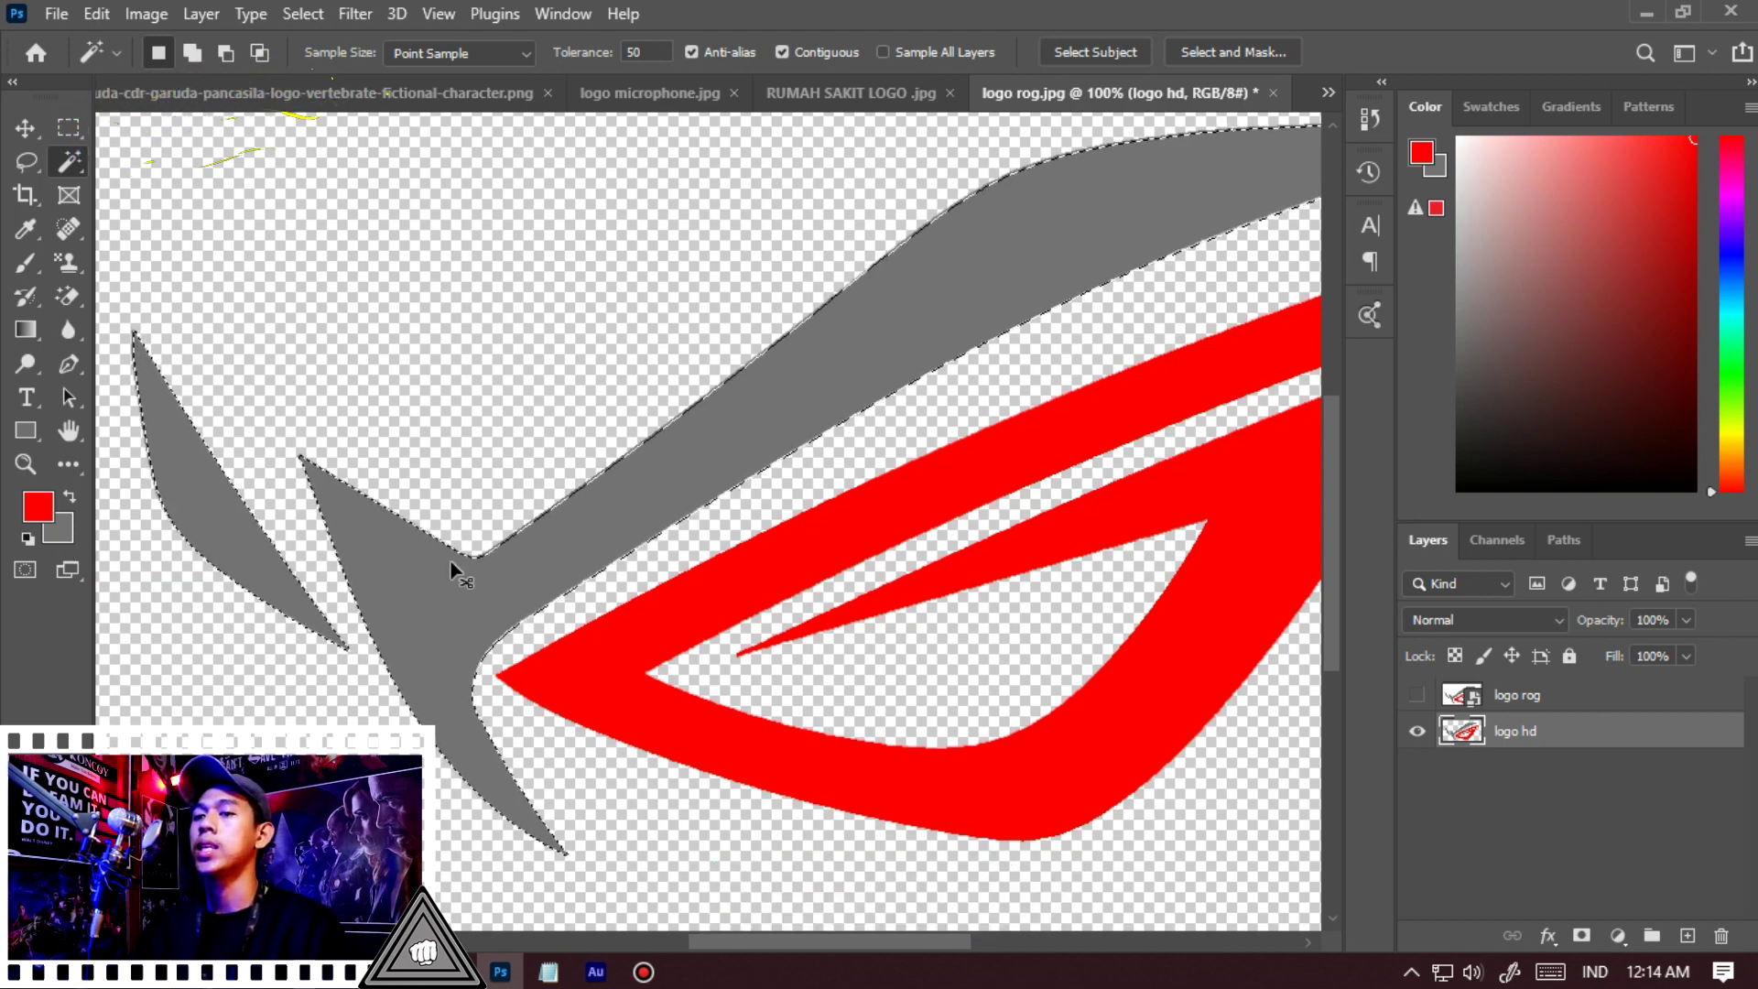
key(v)
scroll(525, 576, down, 3)
scroll(547, 518, up, 6)
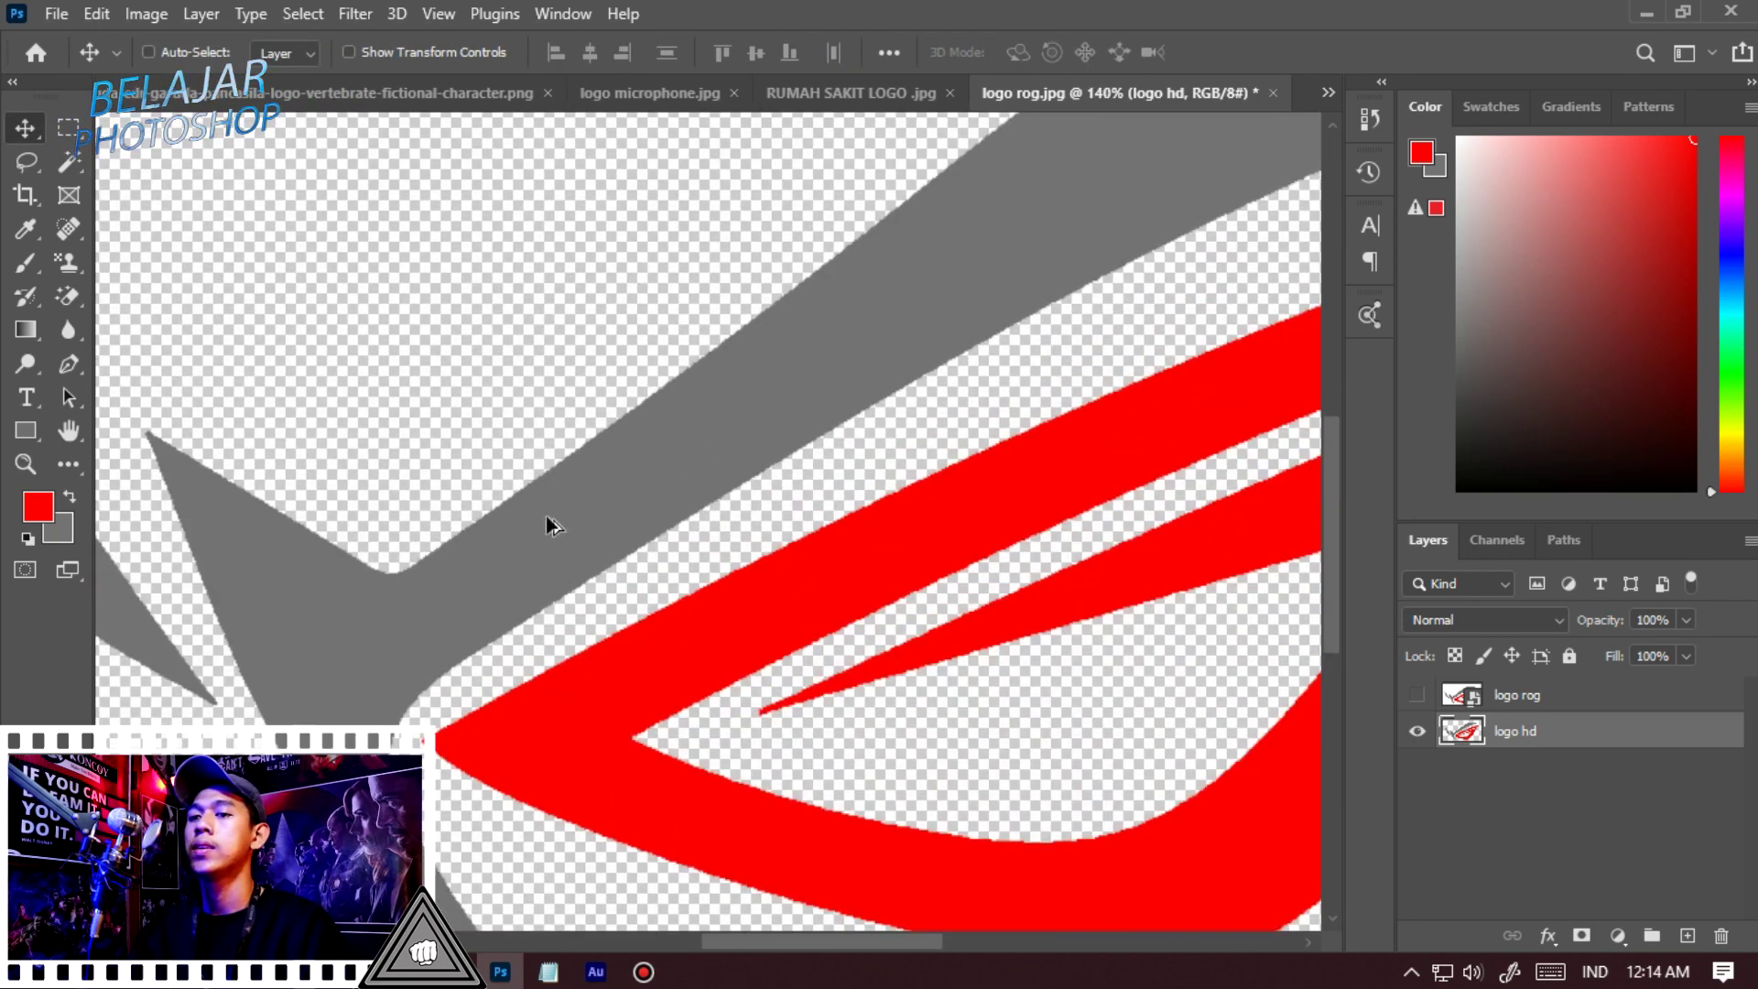
scroll(545, 516, down, 3)
scroll(549, 515, down, 5)
scroll(675, 536, up, 1)
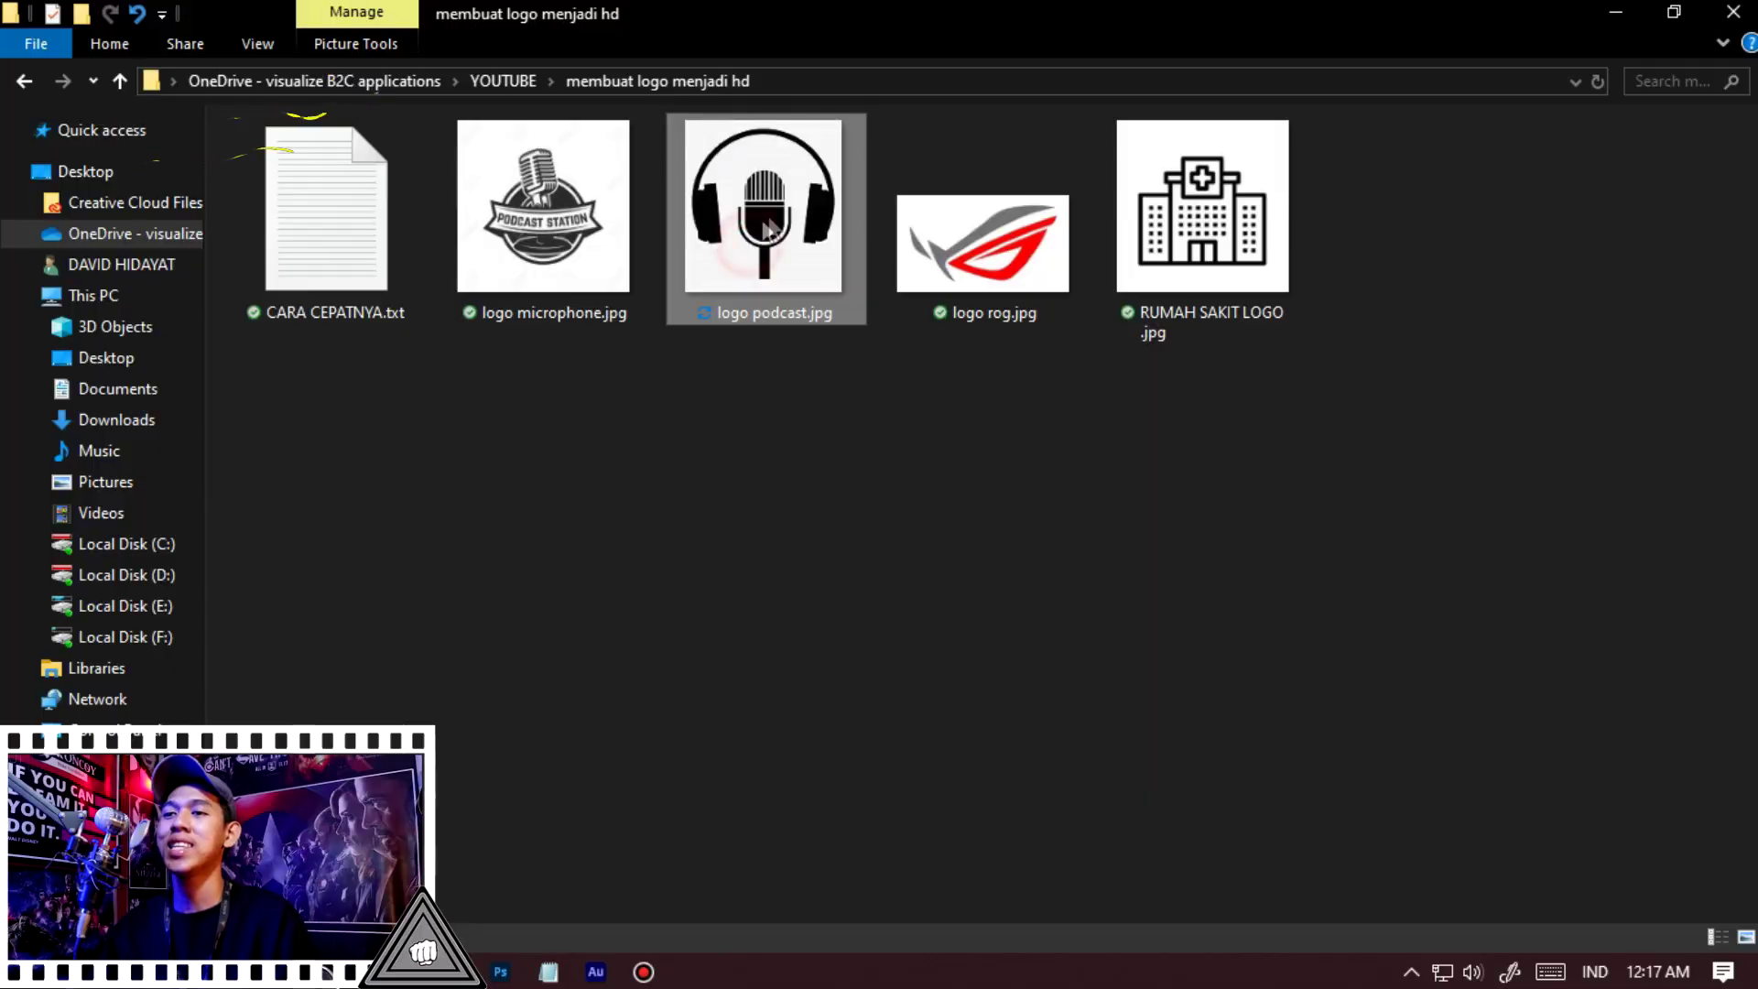
Open logo podcast.jpg from the "membuat logo menjadi hd" folder in Photoshop and inspect the logo's edges up close
drag(763, 211, 501, 973)
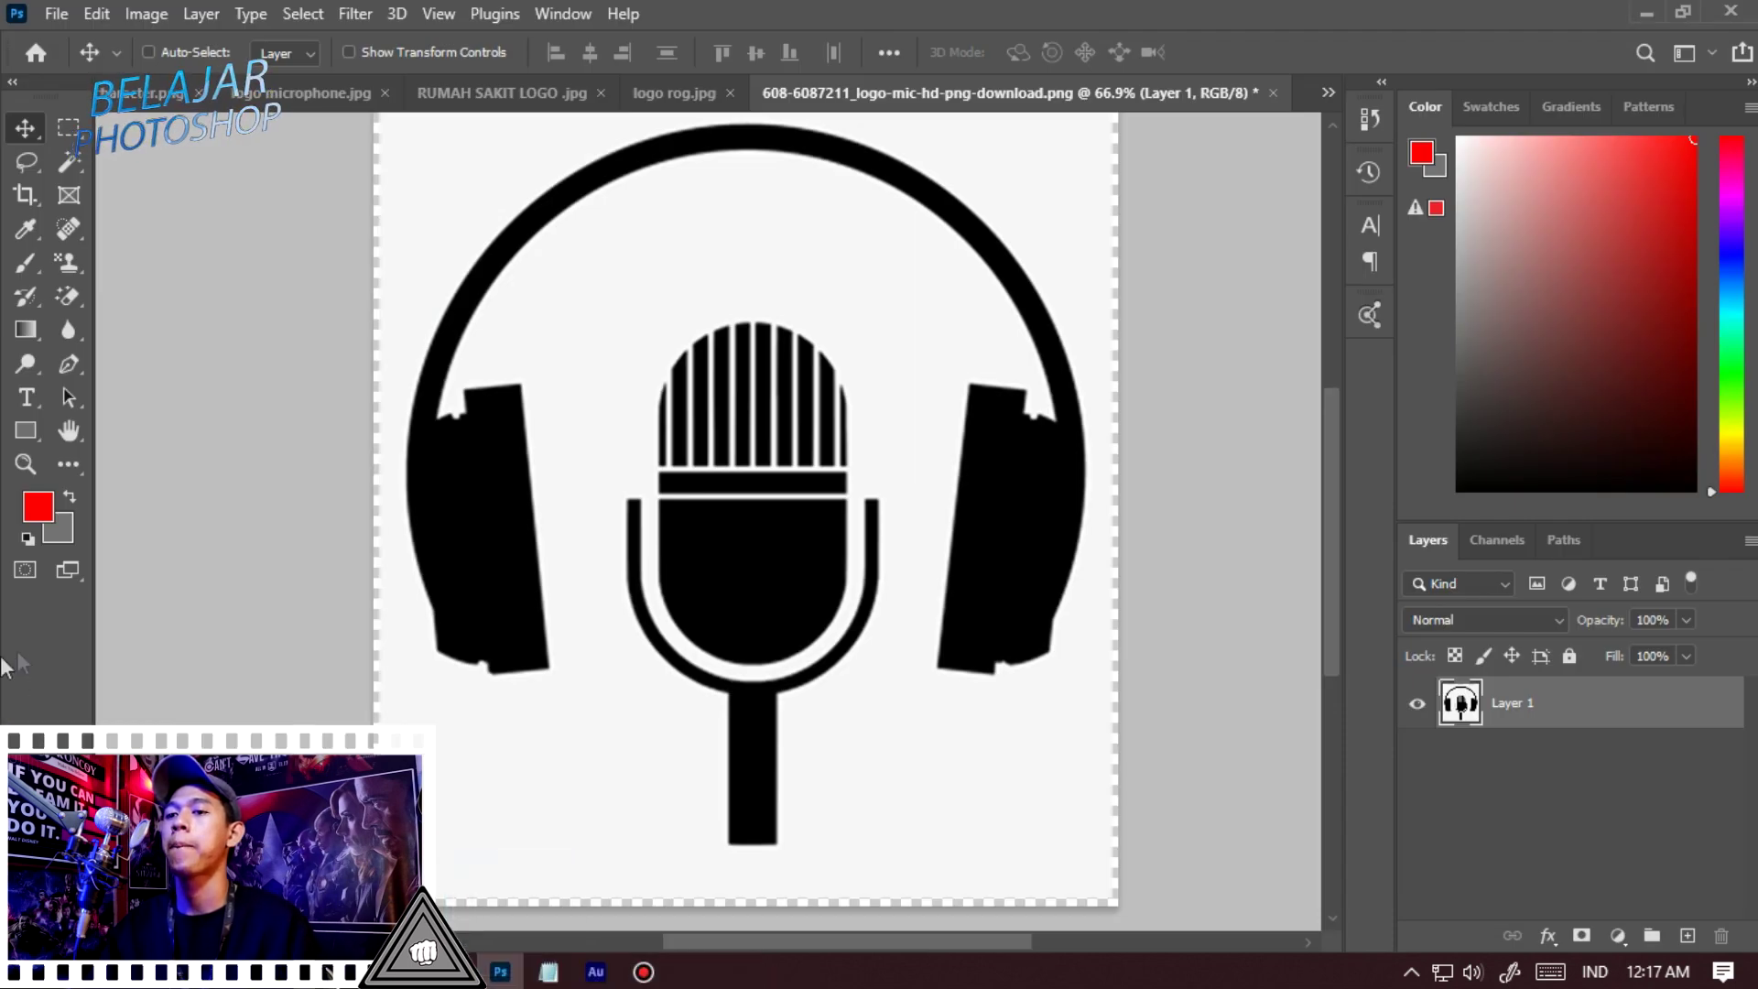
scroll(641, 529, up, 3)
scroll(609, 529, down, 4)
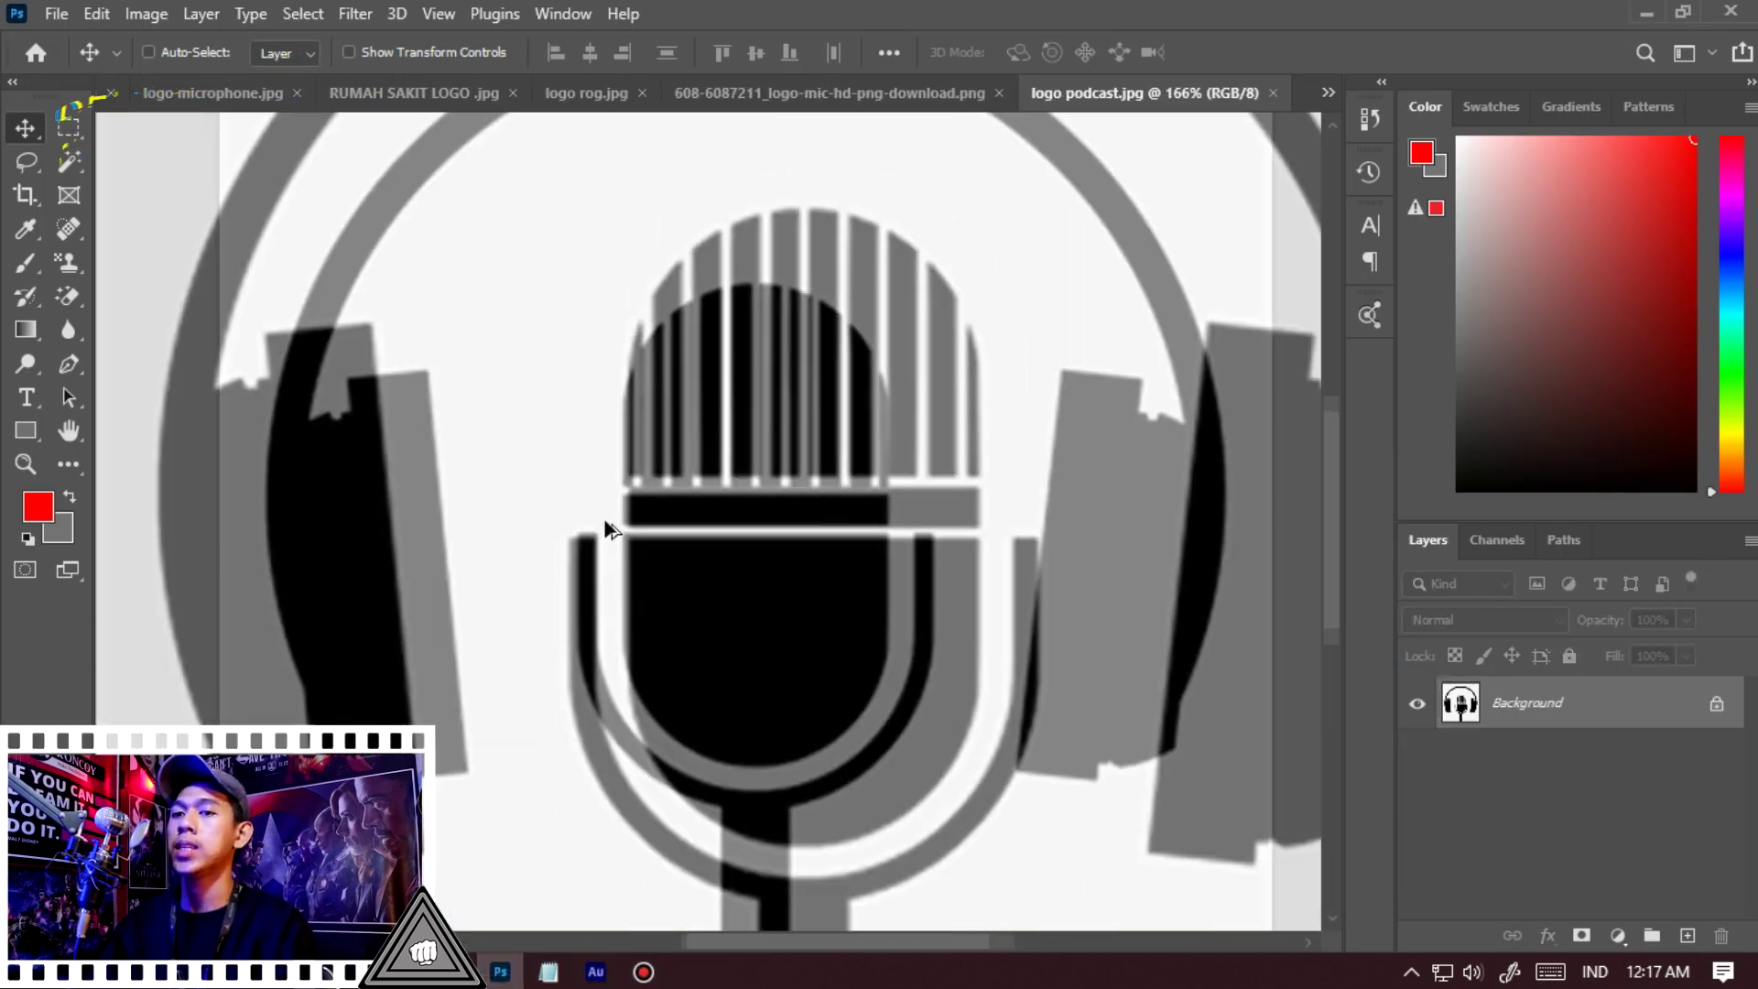
scroll(385, 408, up, 8)
scroll(314, 686, up, 5)
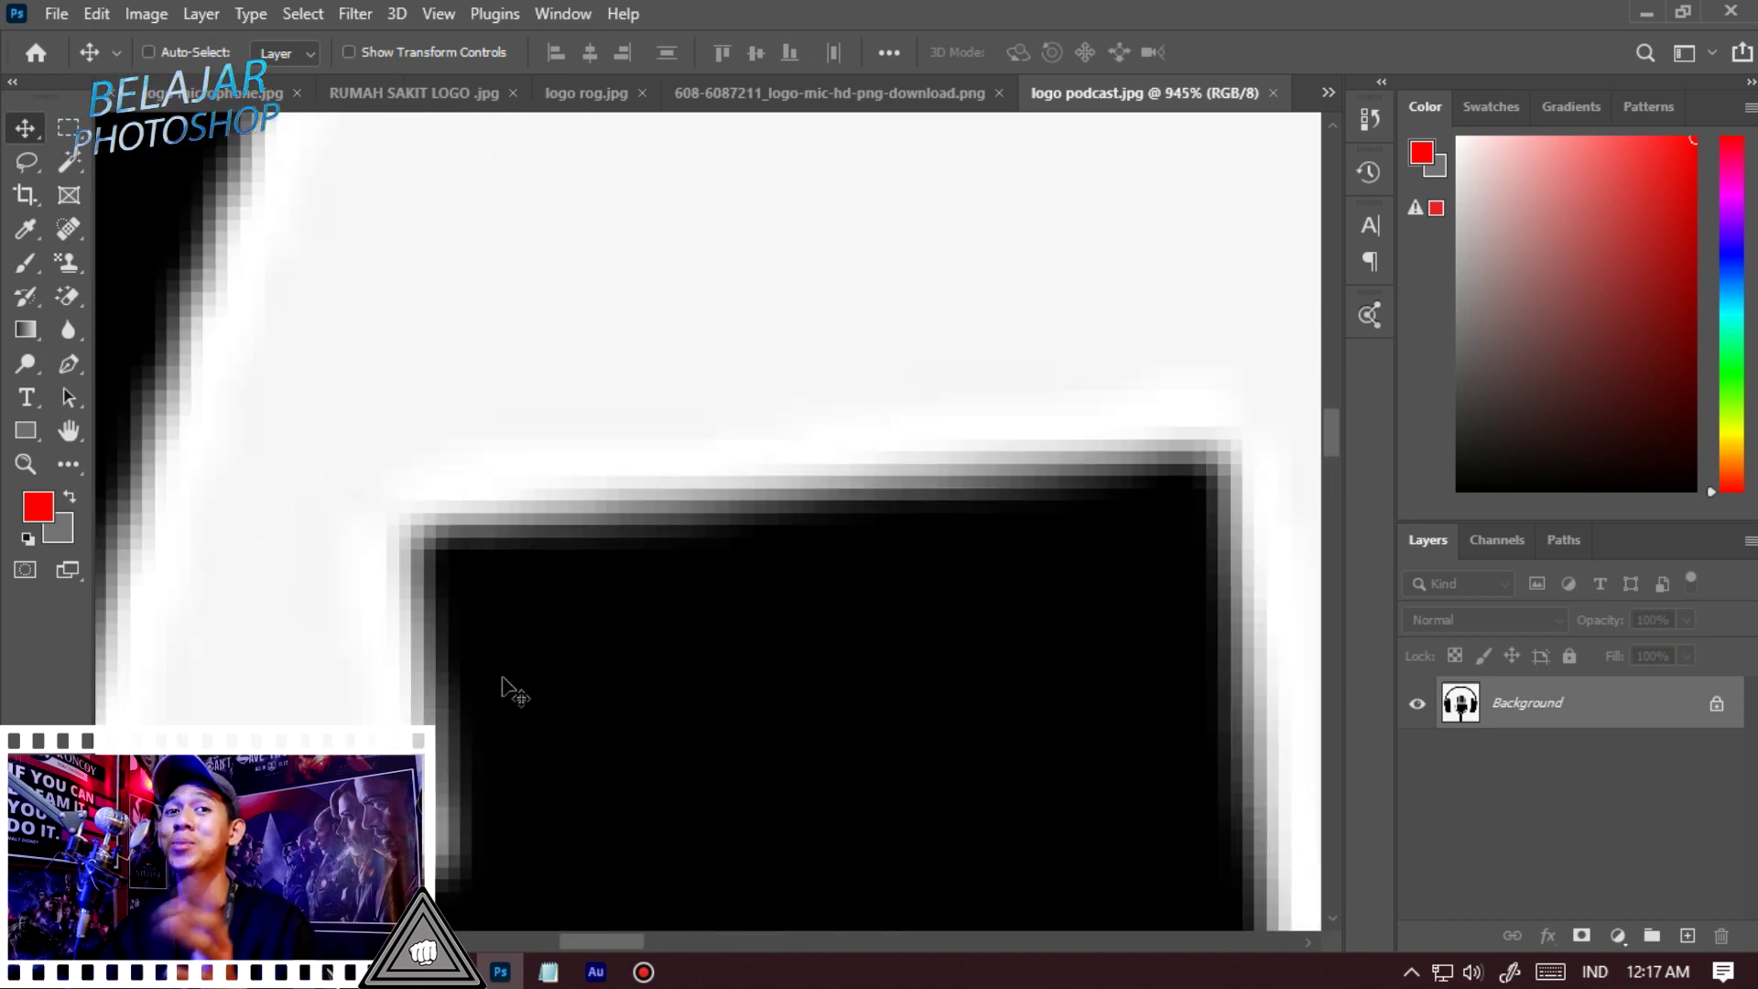
scroll(536, 693, down, 6)
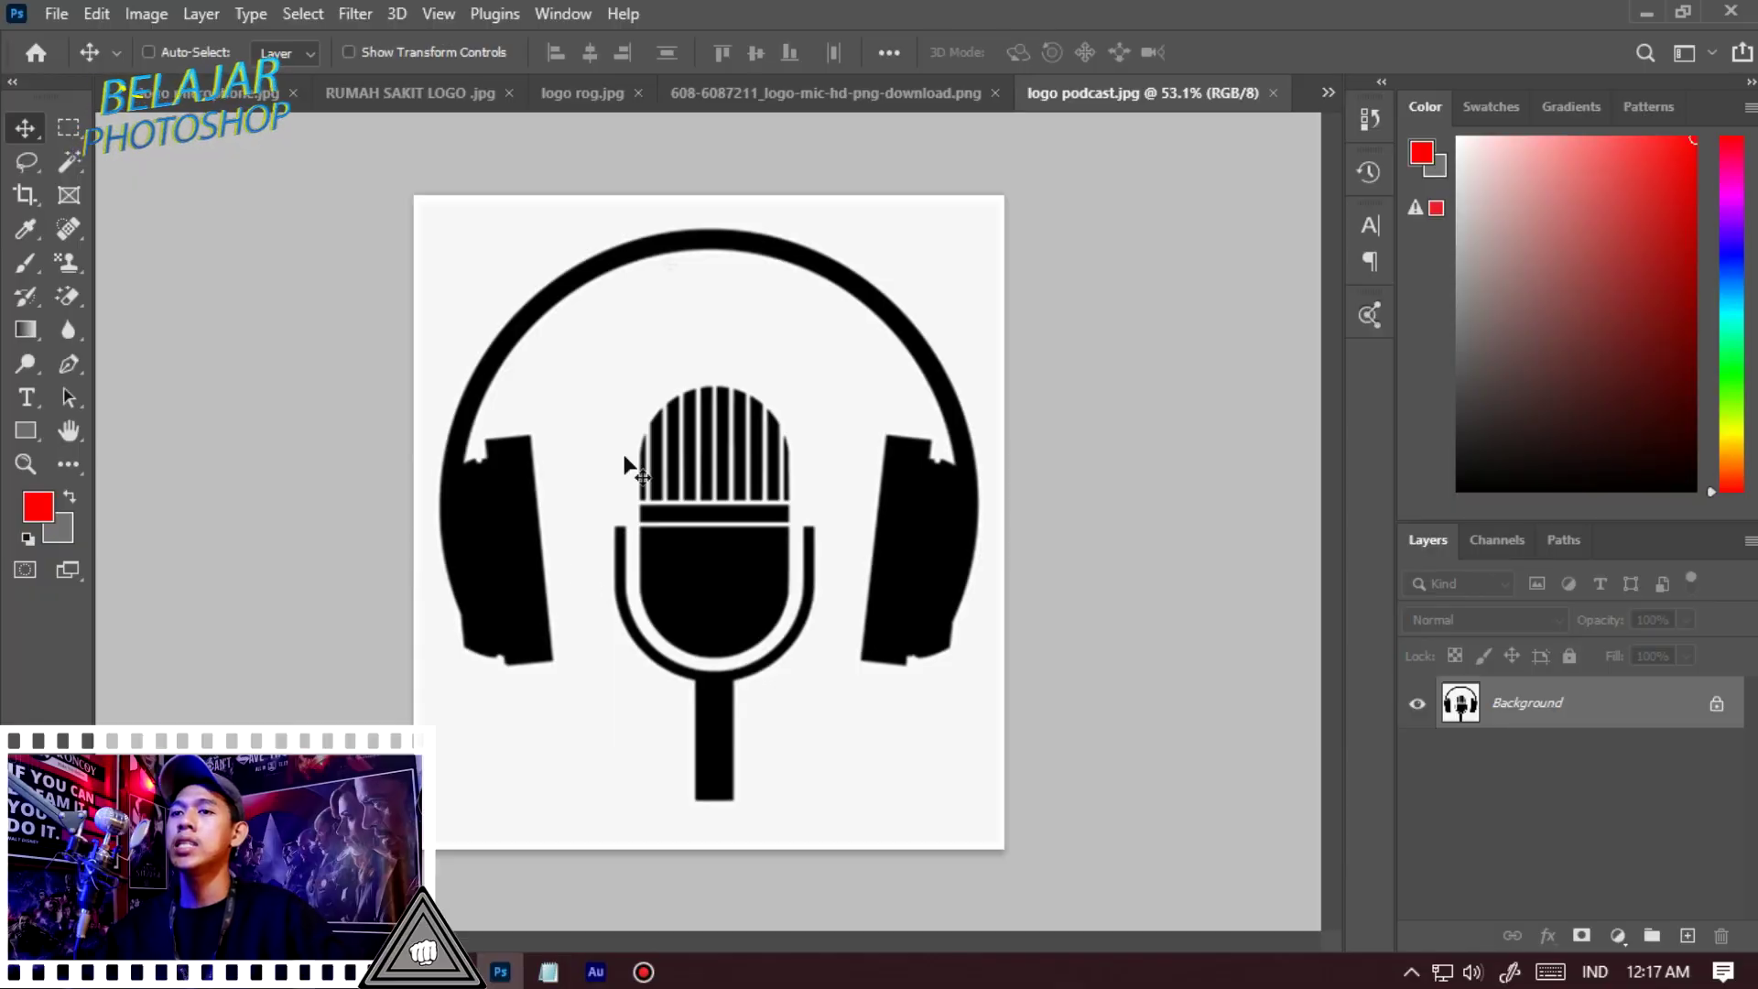
Show the Libraries and delete the stored Capture Shape 2 graphic
click(562, 13)
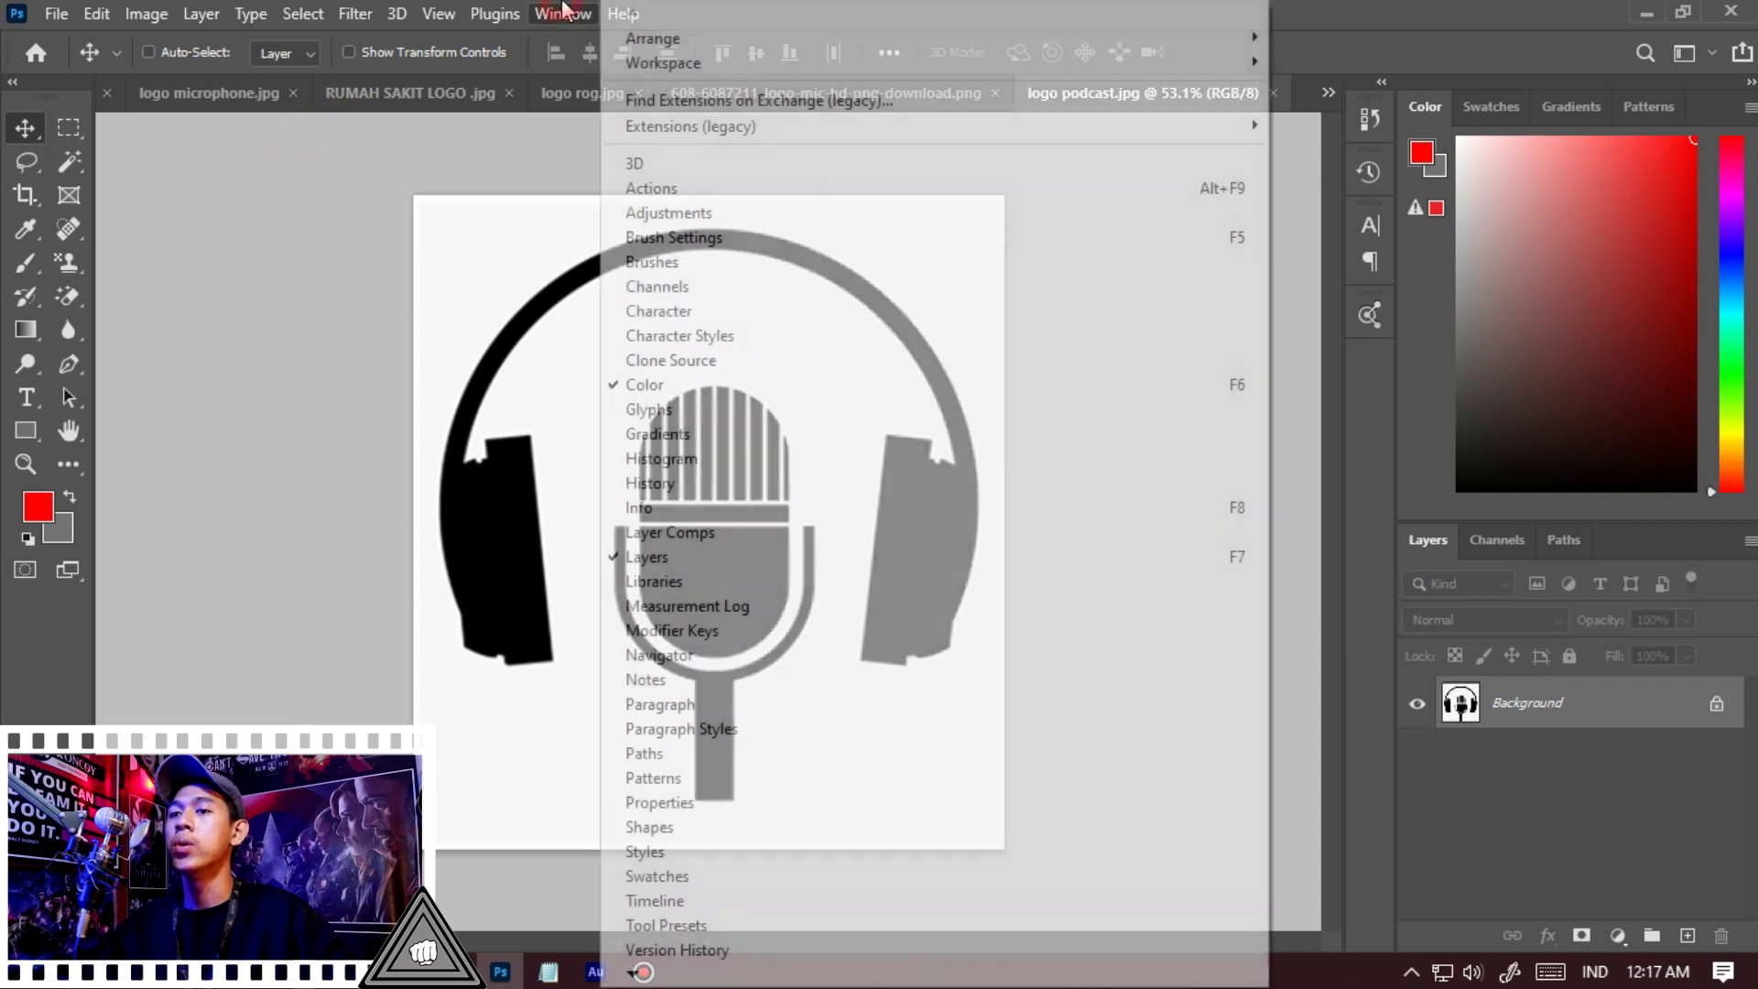
click(742, 583)
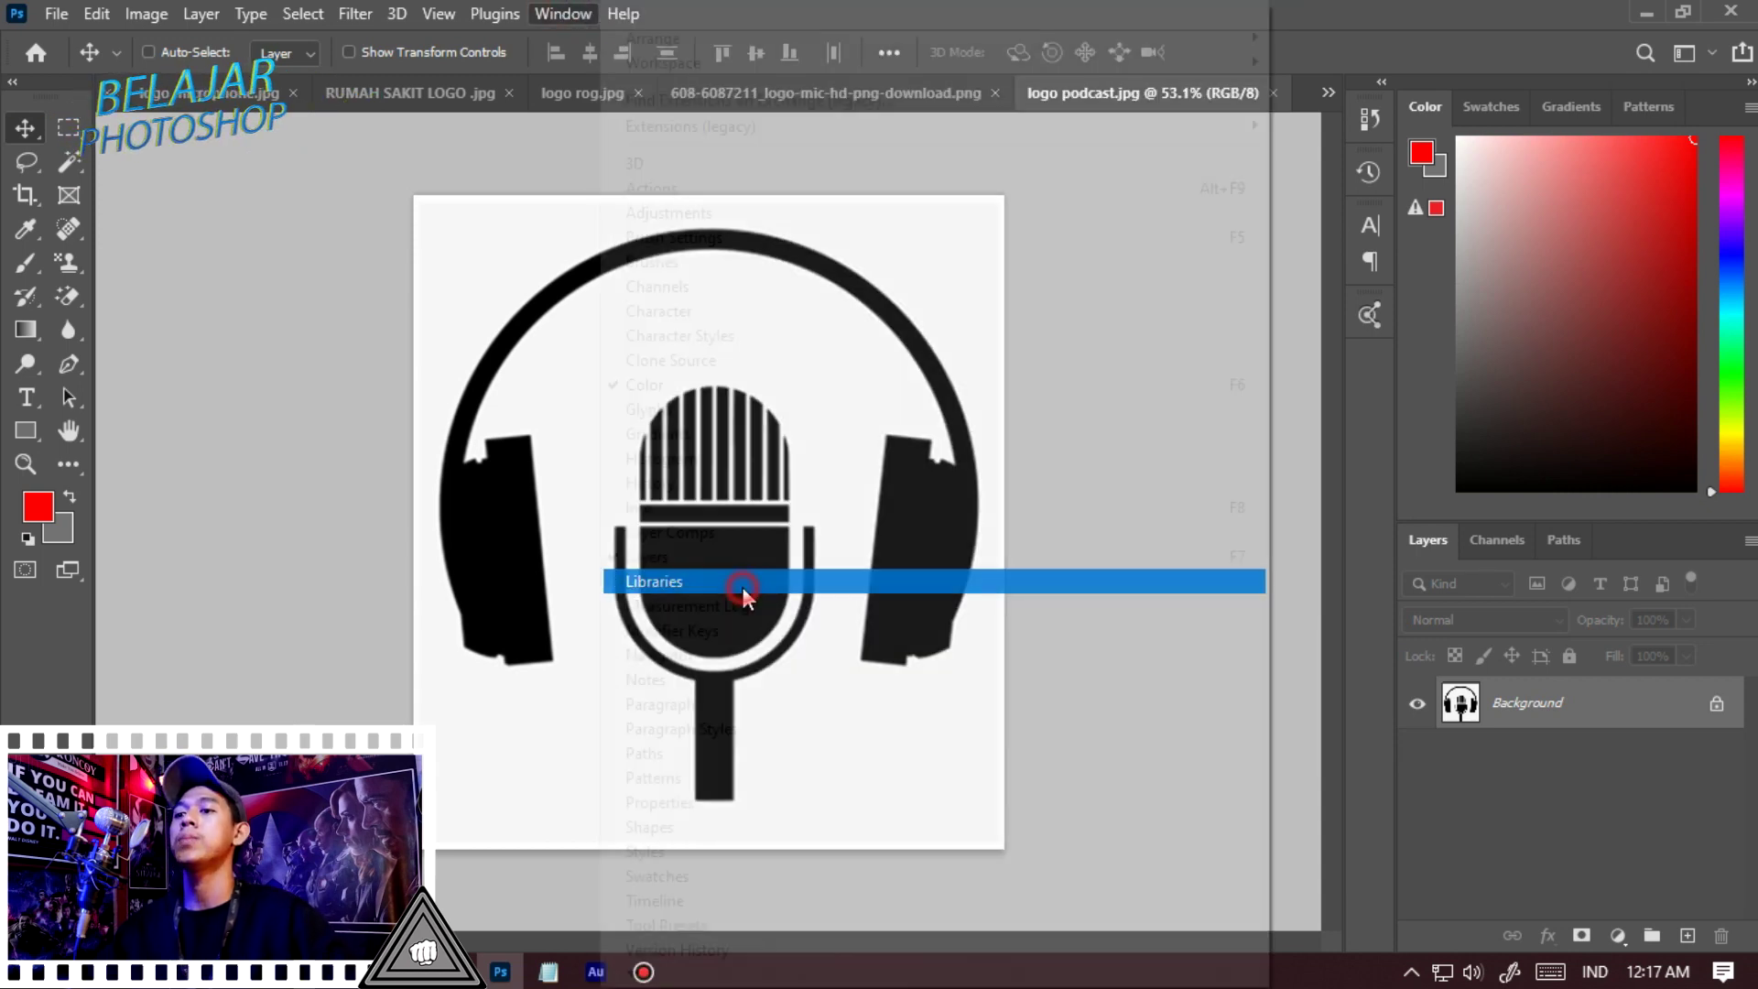
drag(1041, 264, 1224, 150)
right_click(1169, 378)
click(1236, 696)
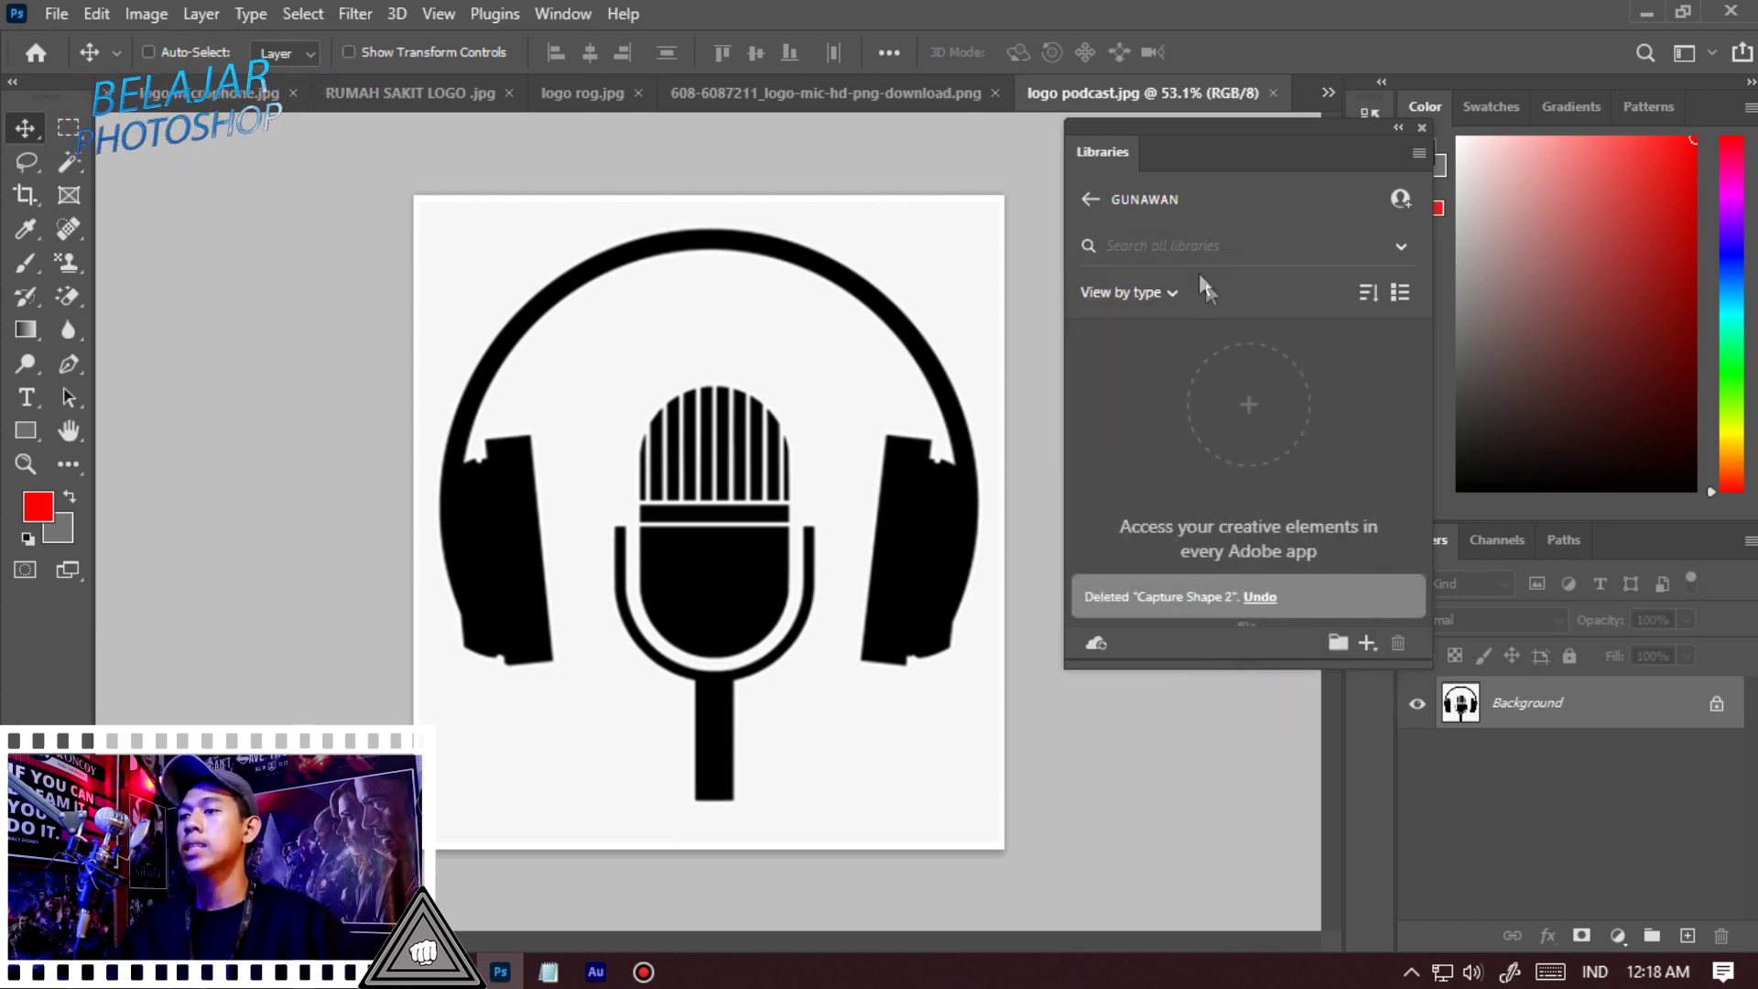
Start Create from Image for the podcast logo, look at the Color Themes and Gradients modes, and choose Shapes
click(1373, 649)
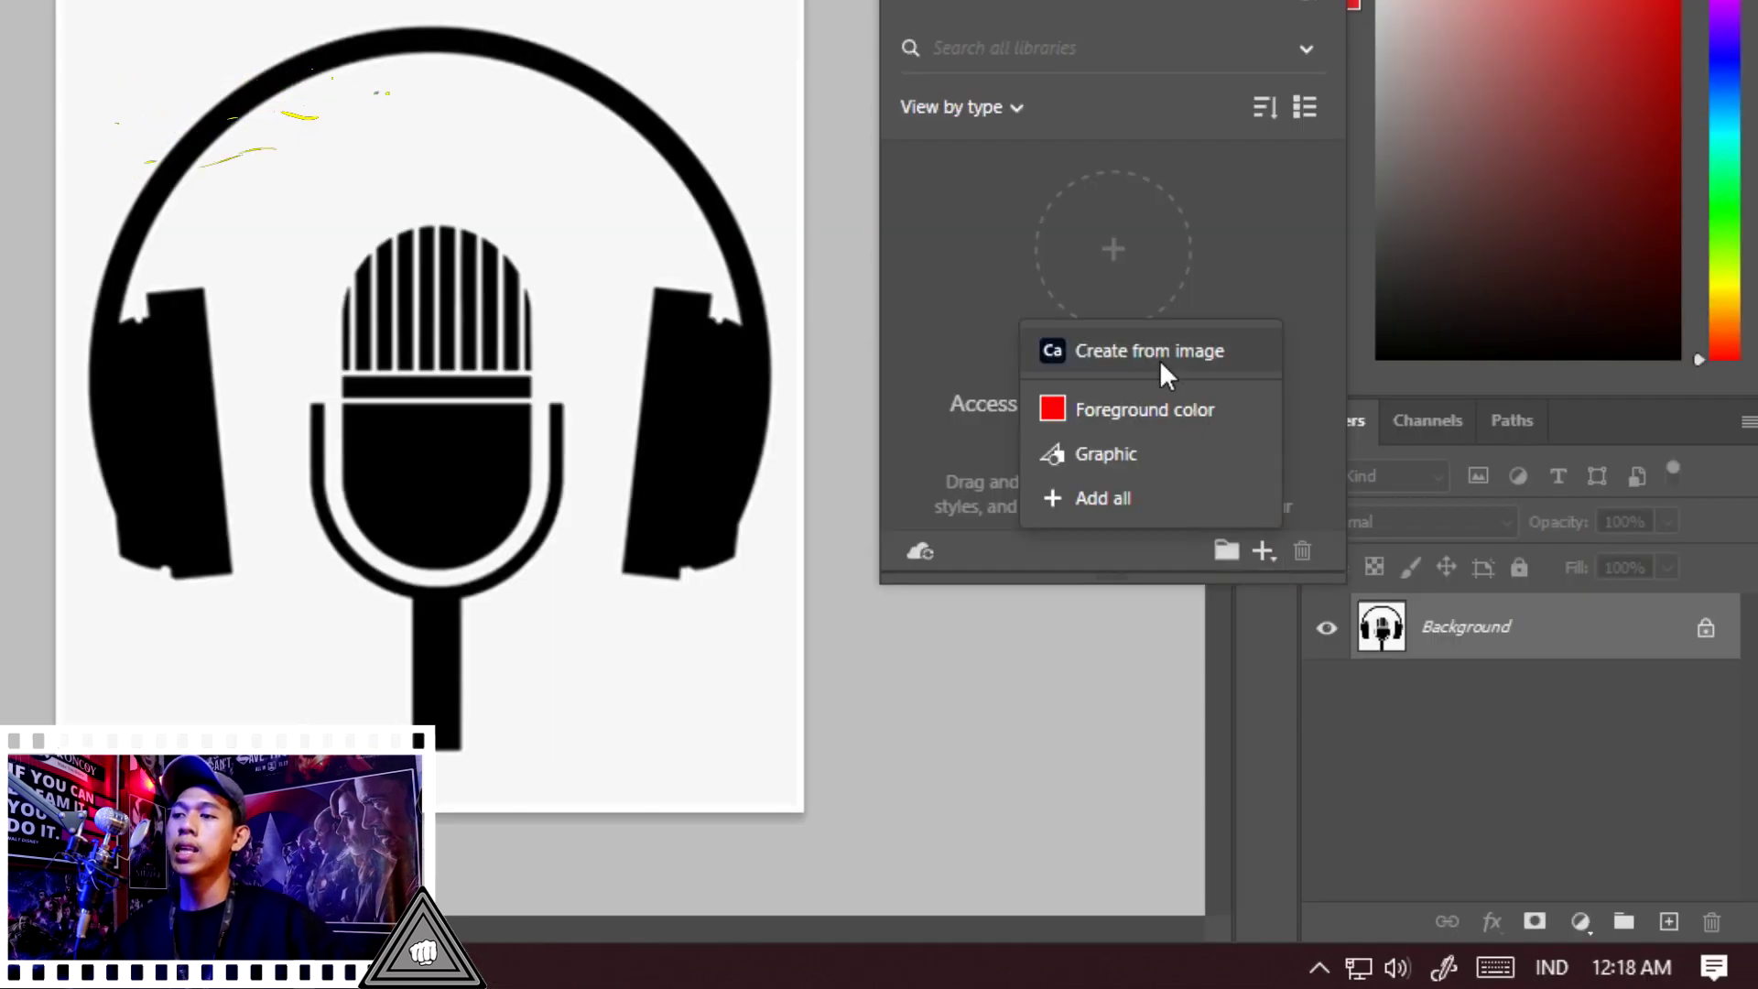
click(1159, 358)
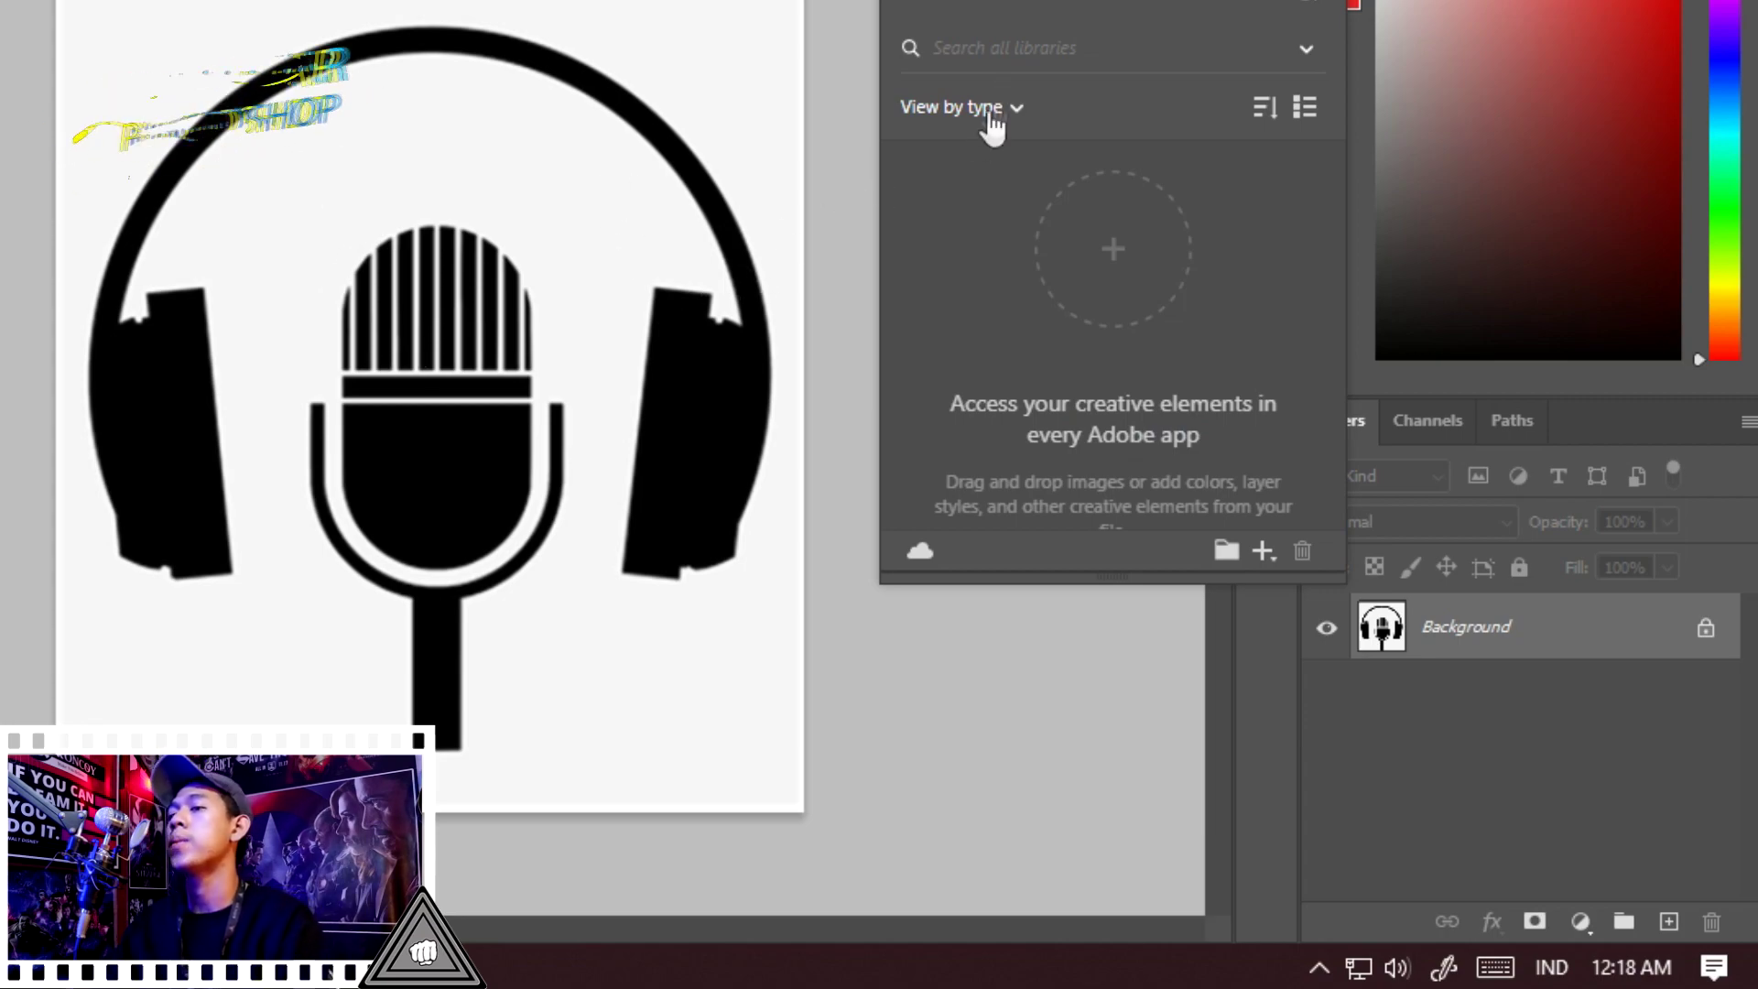
drag(939, 97, 1218, 35)
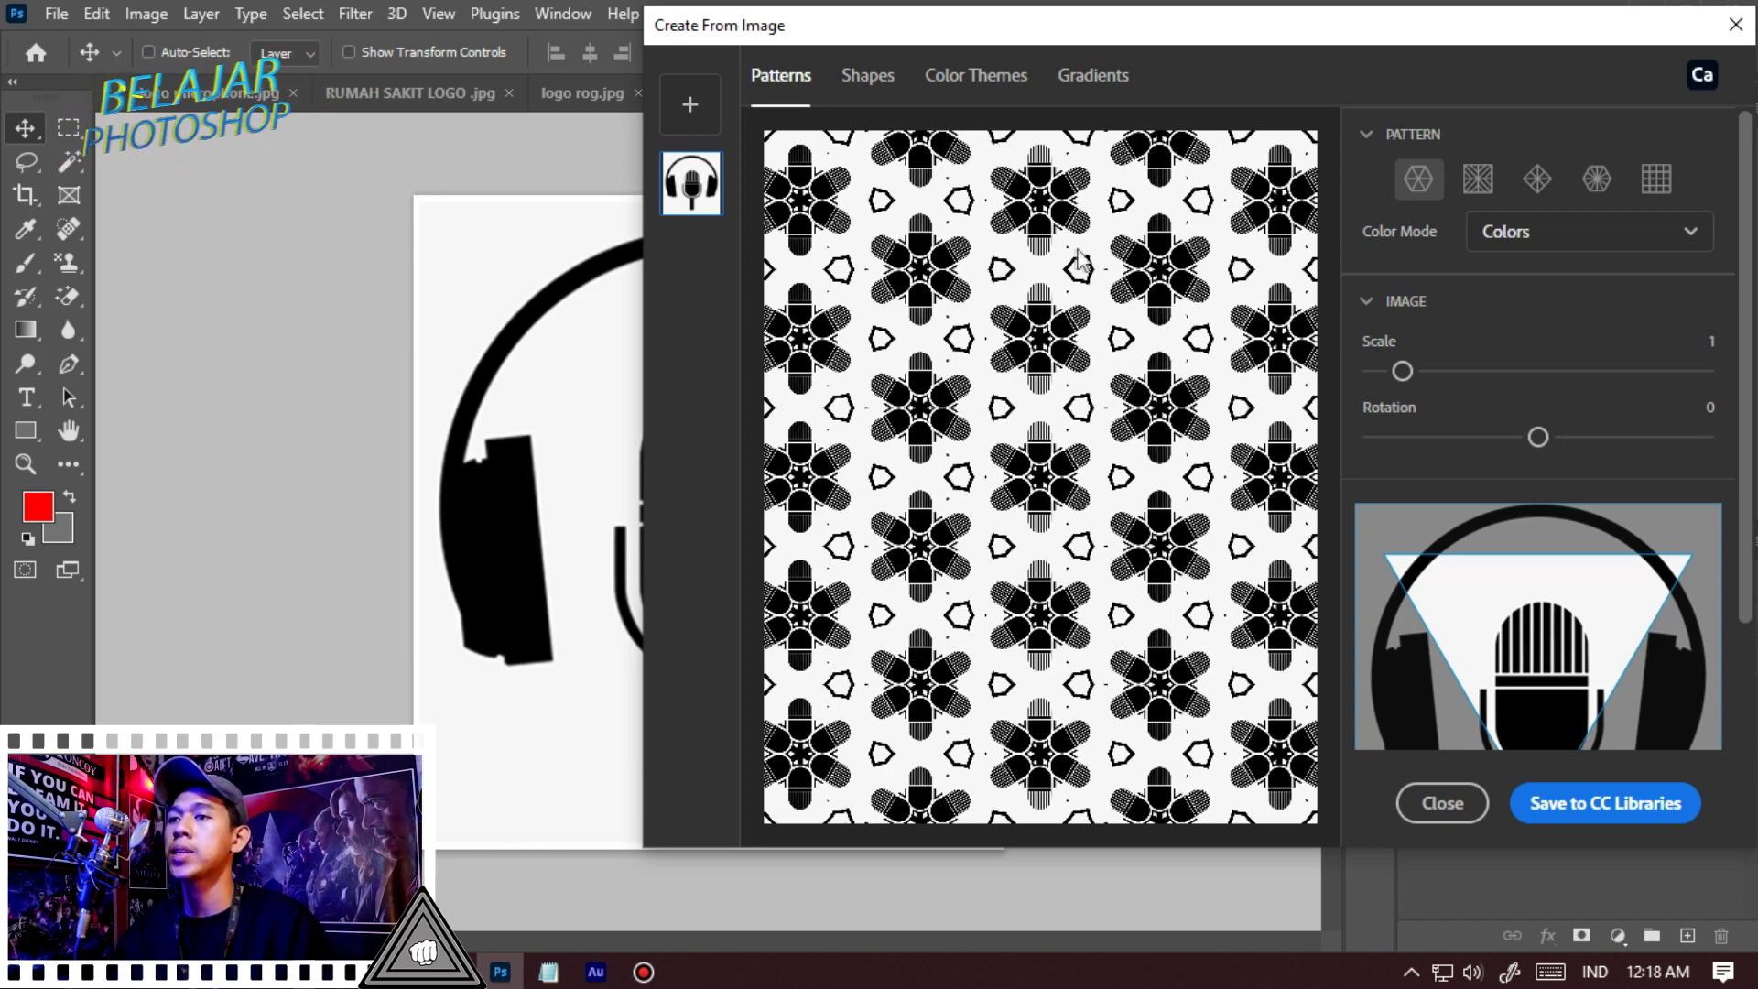
click(880, 73)
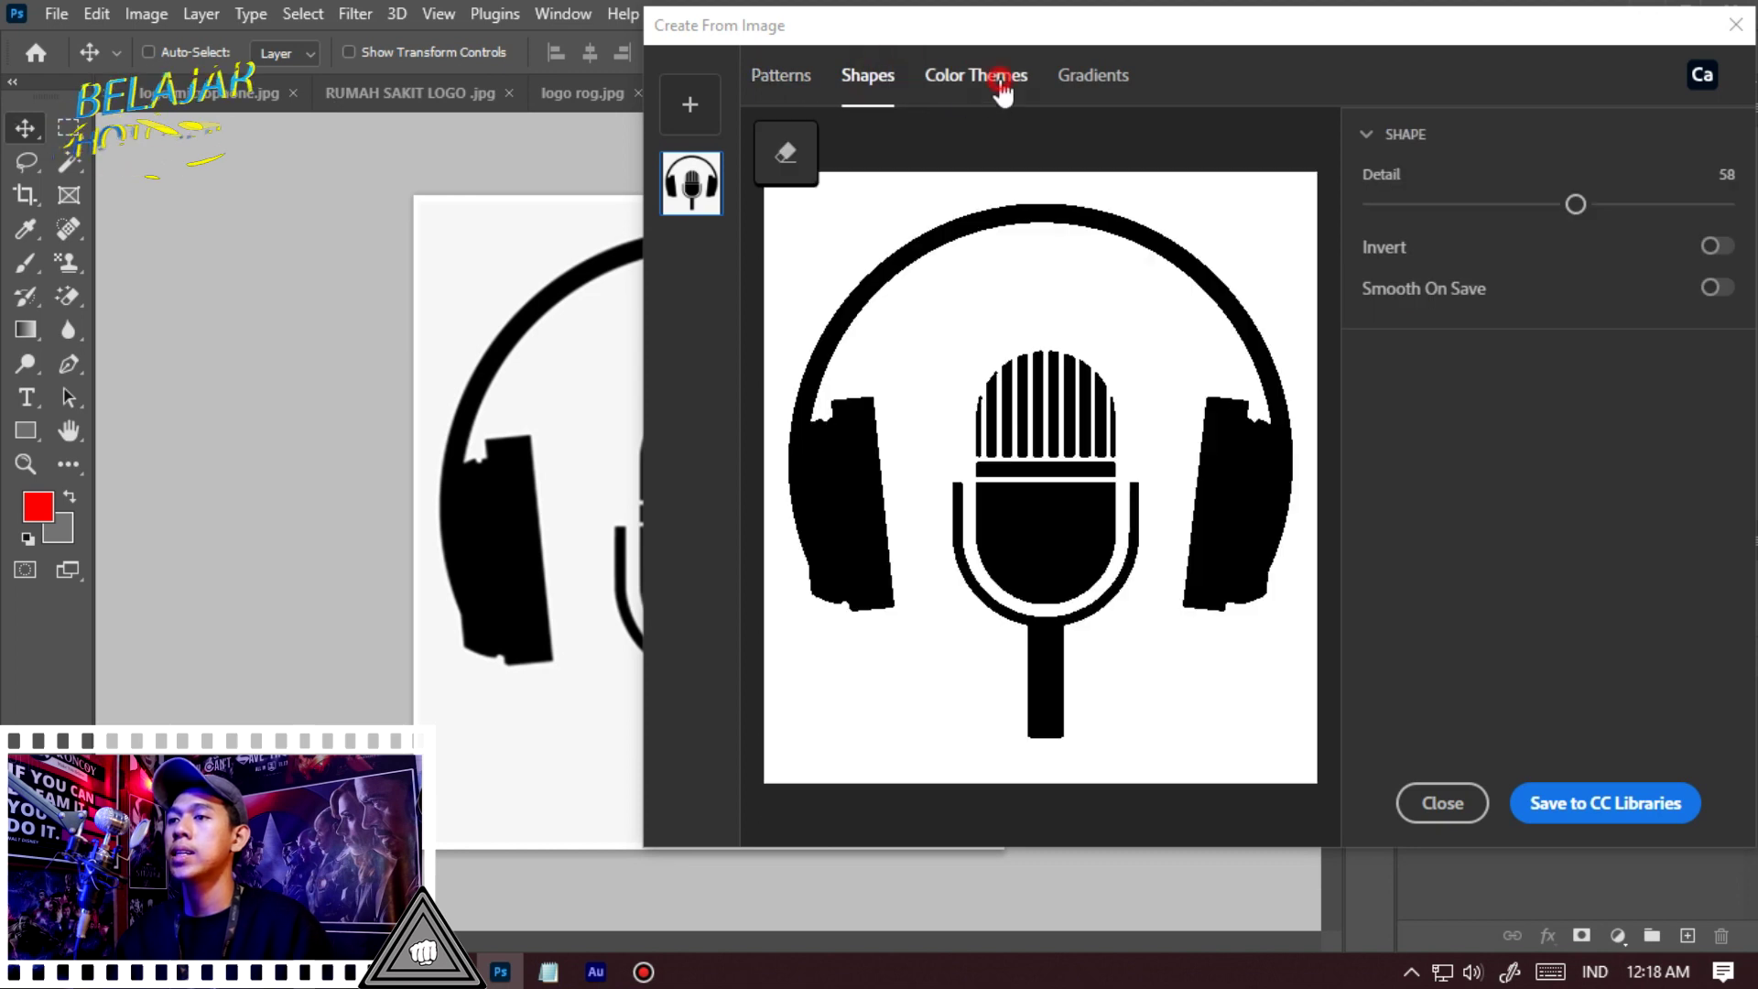
click(1007, 84)
click(1100, 84)
click(998, 92)
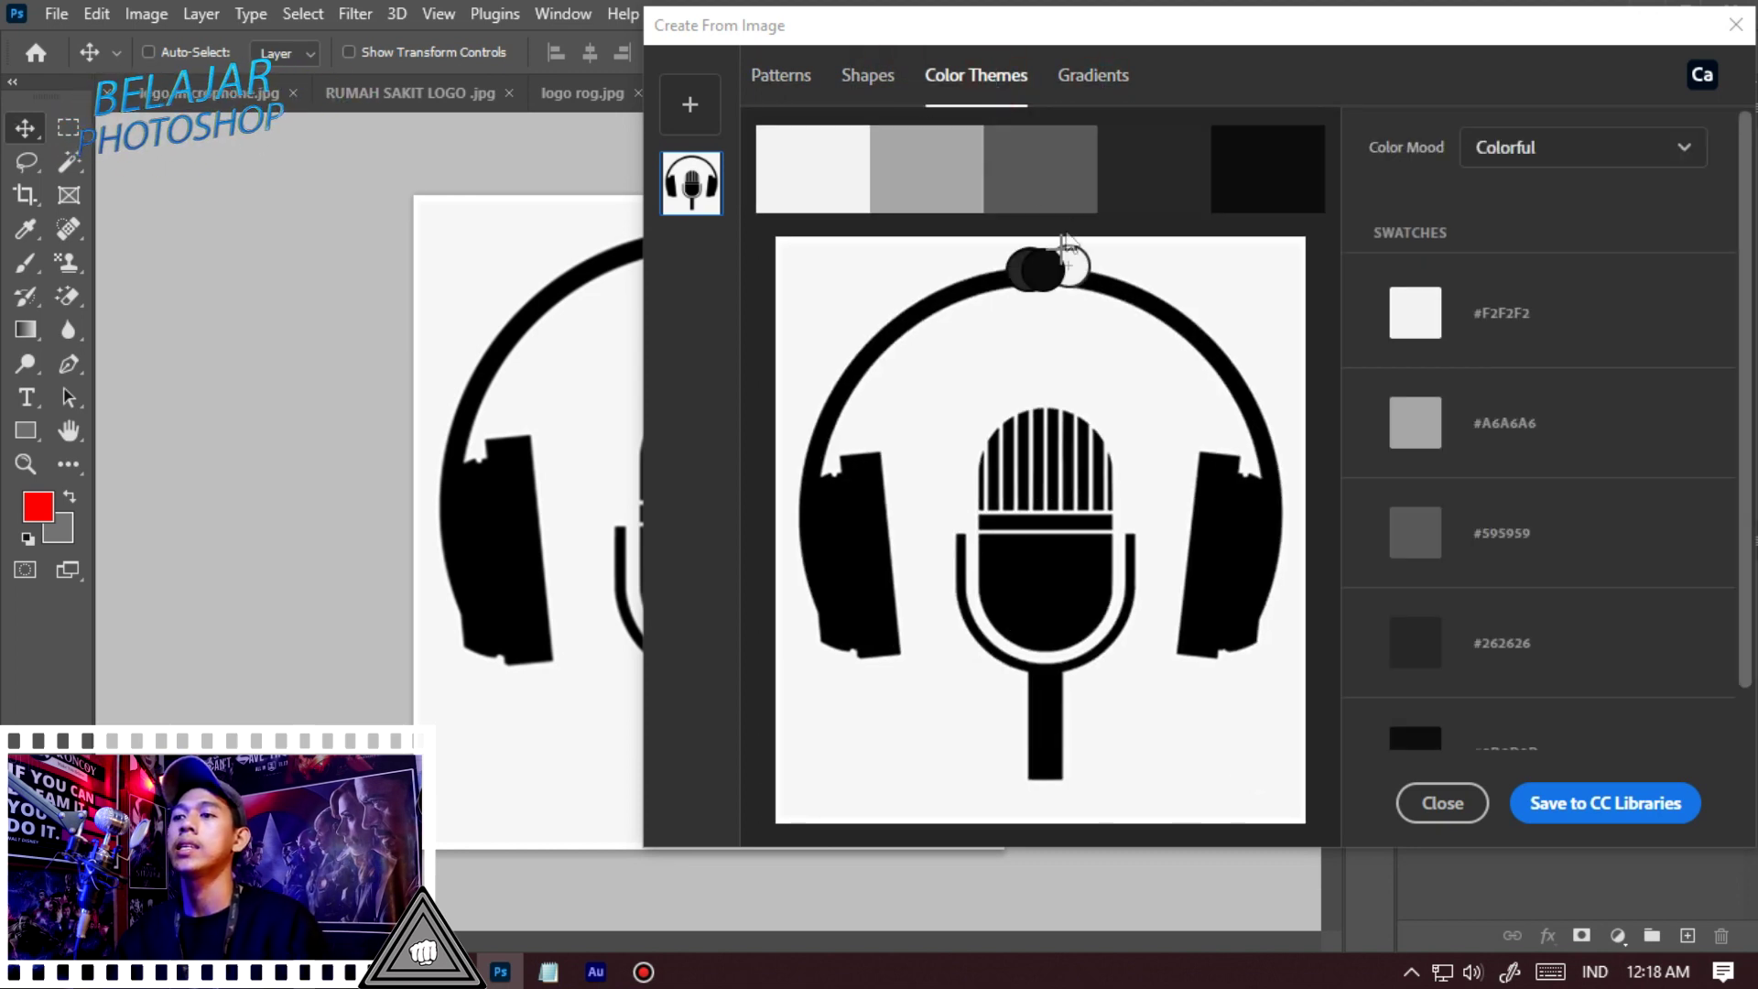
click(881, 82)
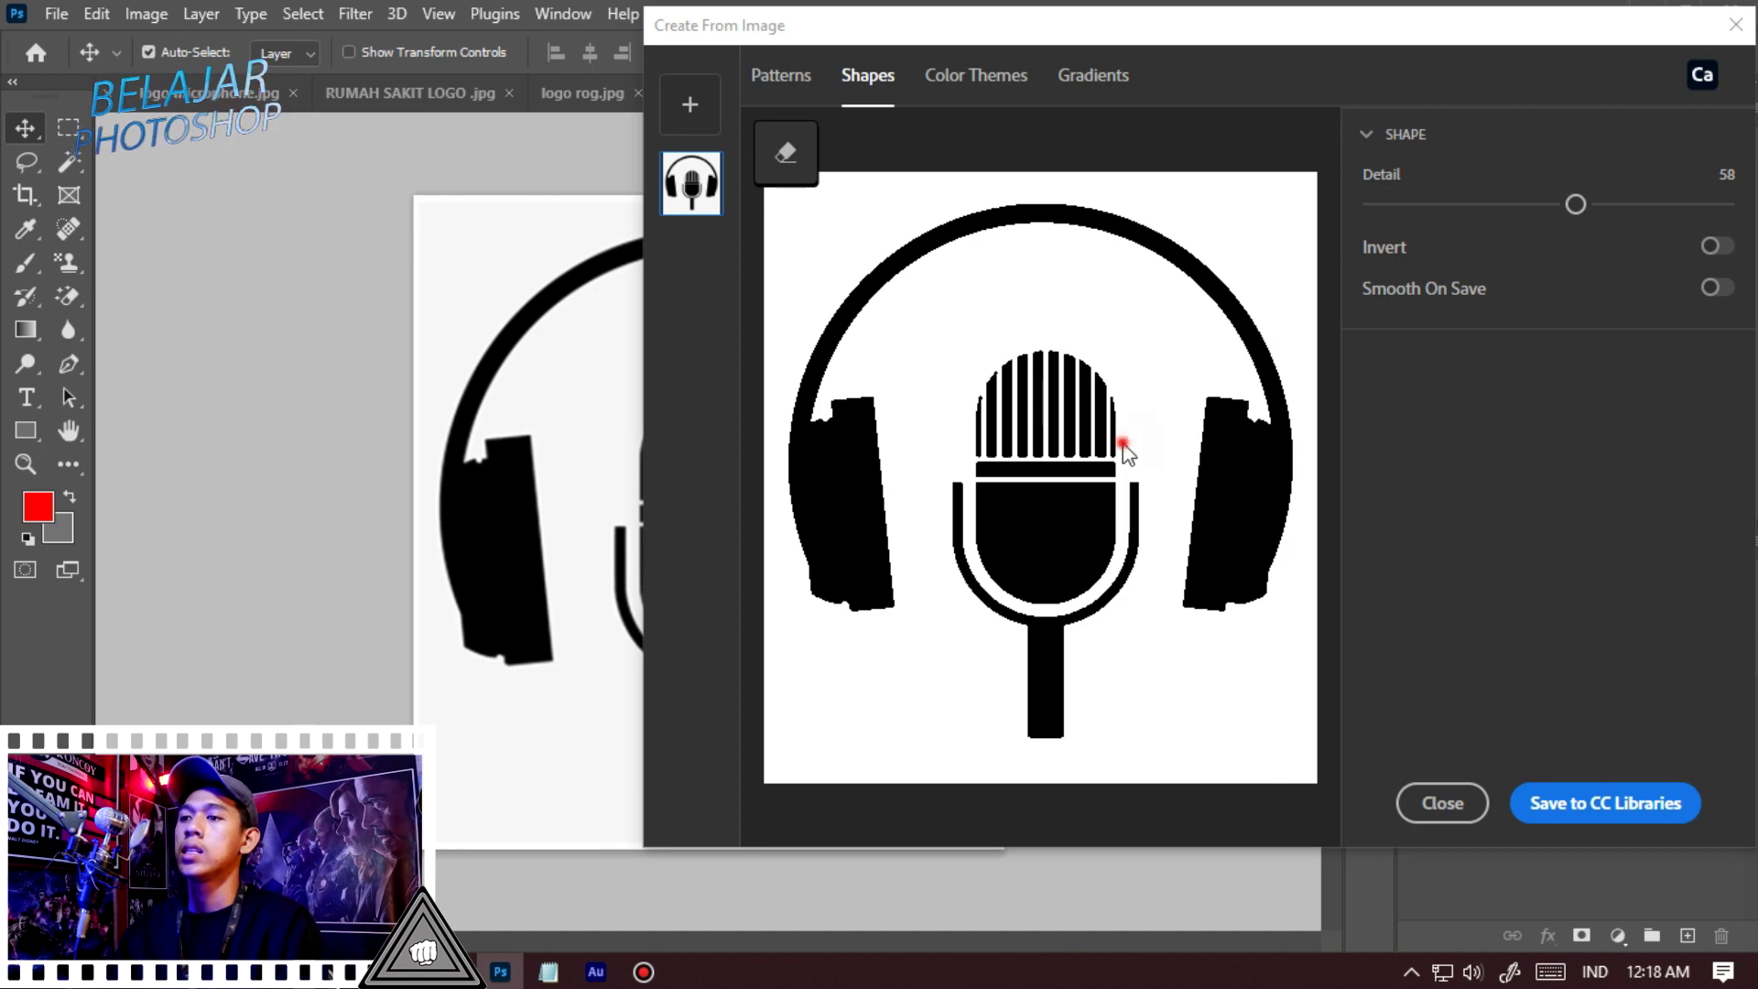
Set the shape's Detail to 100 with Smooth On Save enabled, save it to CC Libraries, and close Create From Image
drag(1588, 214, 1753, 212)
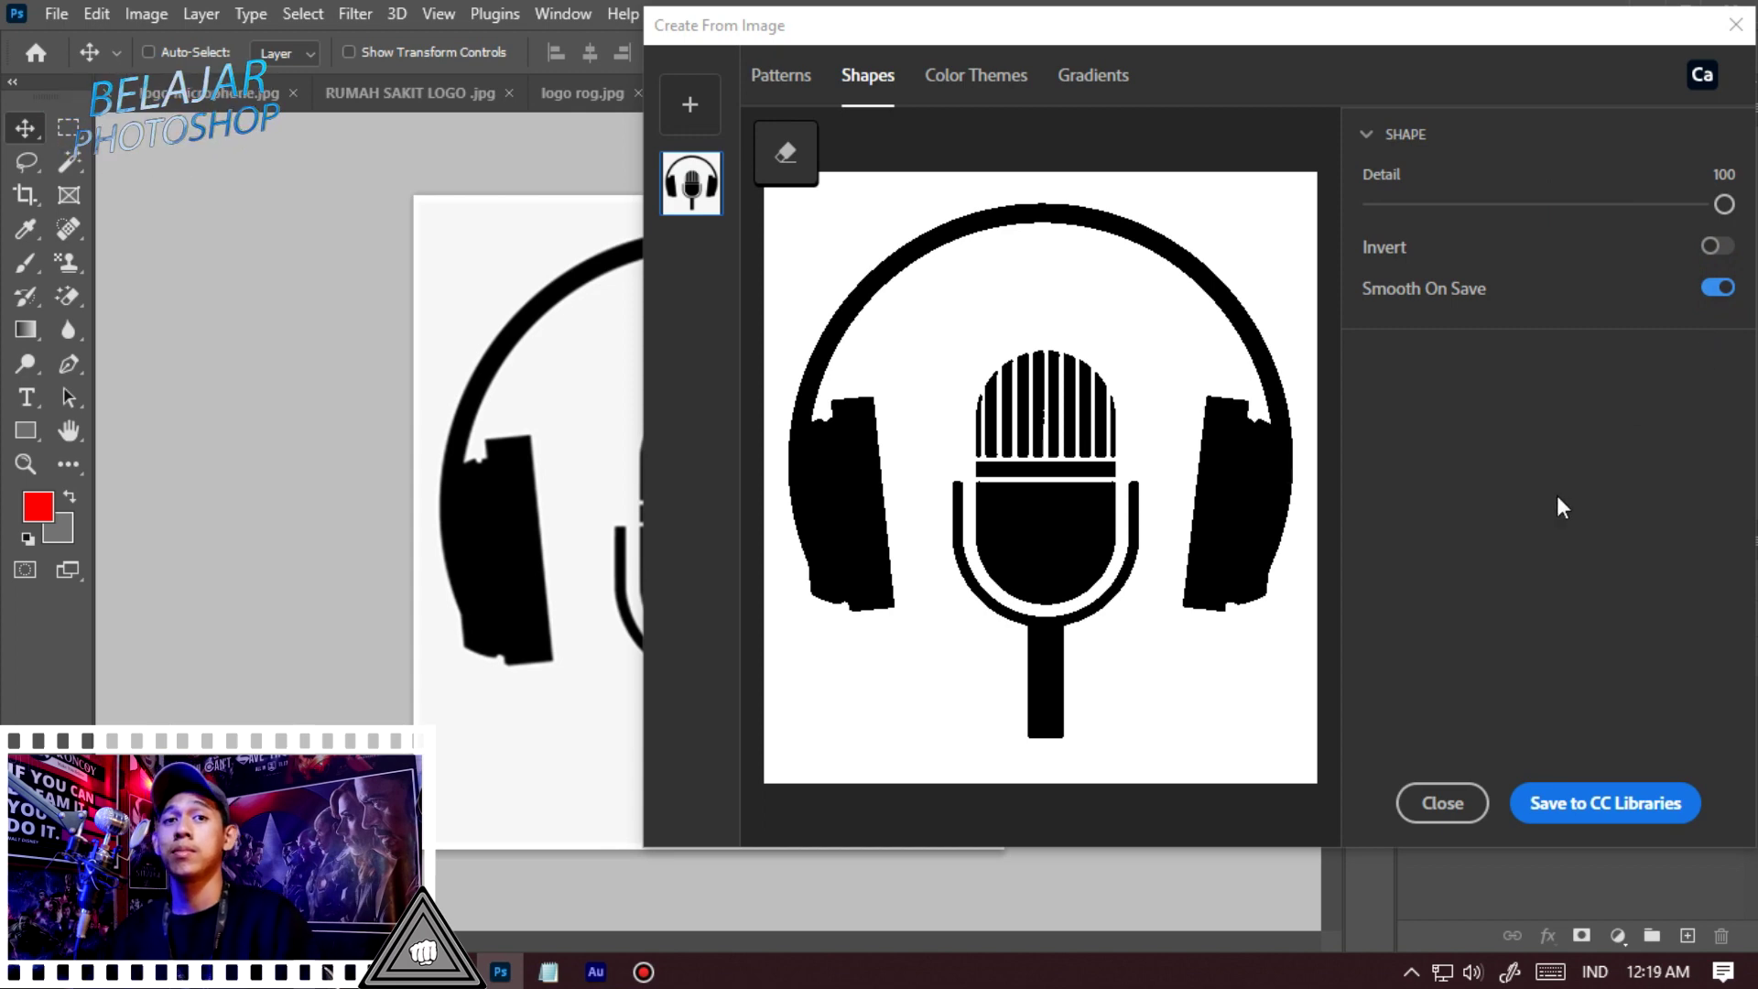
click(1638, 805)
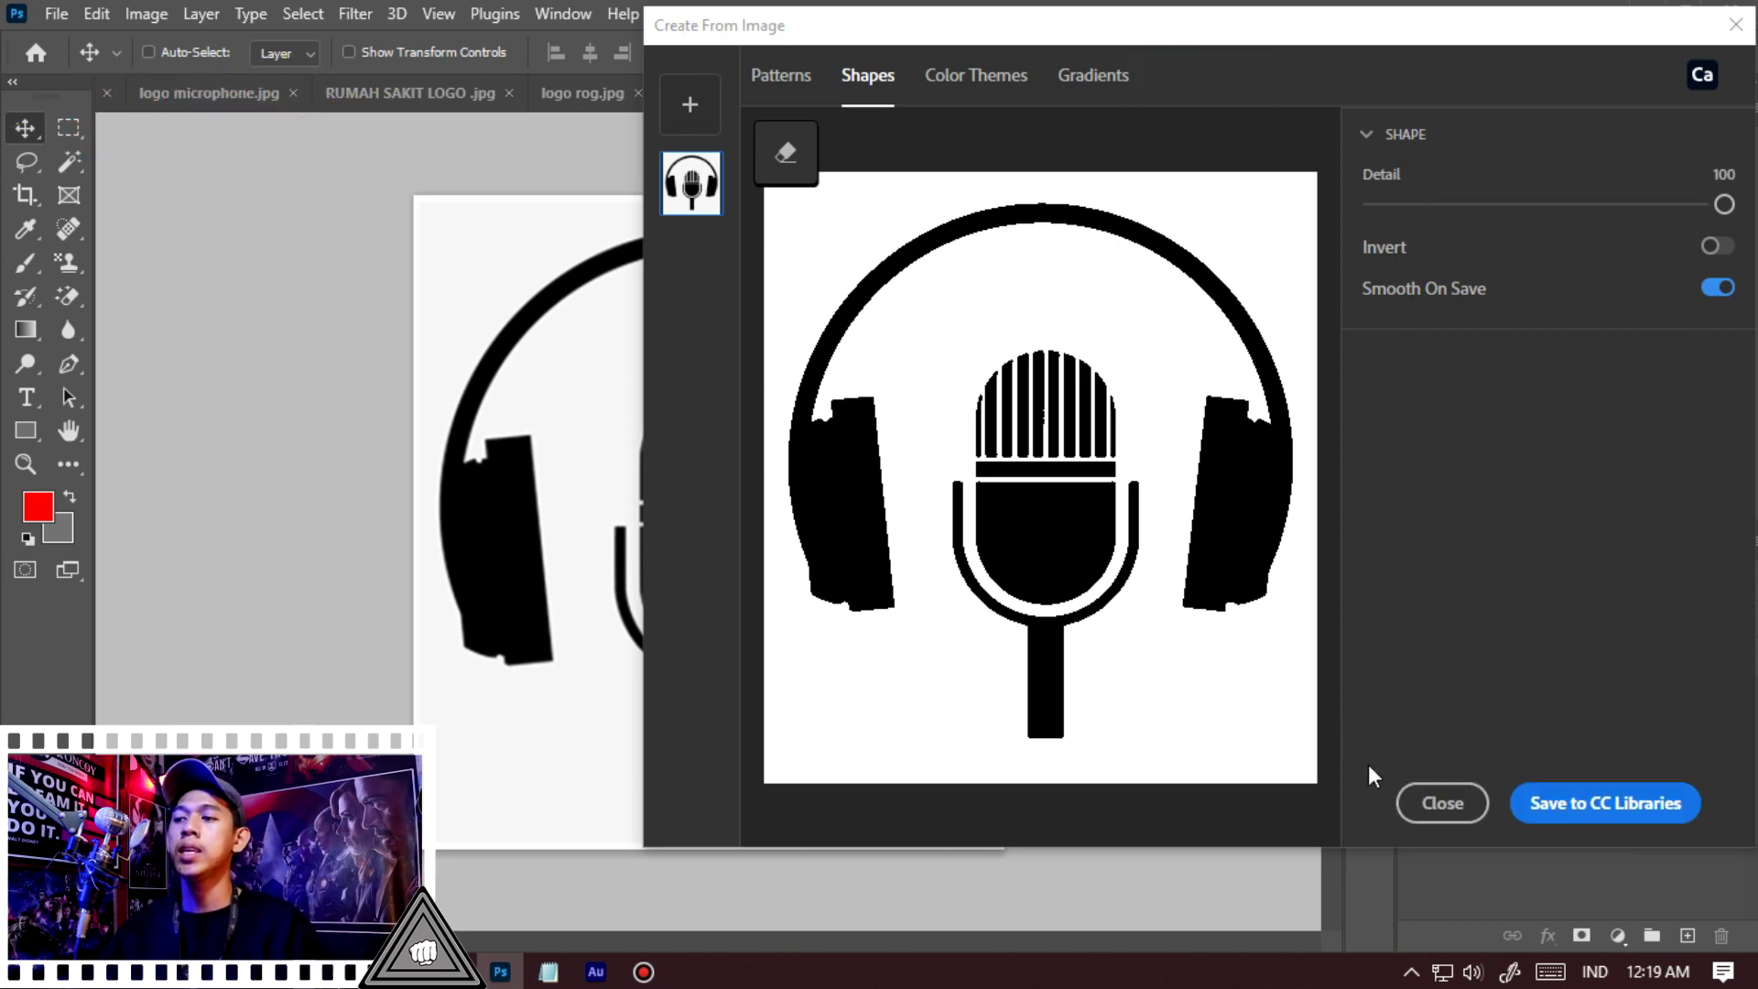
click(1419, 799)
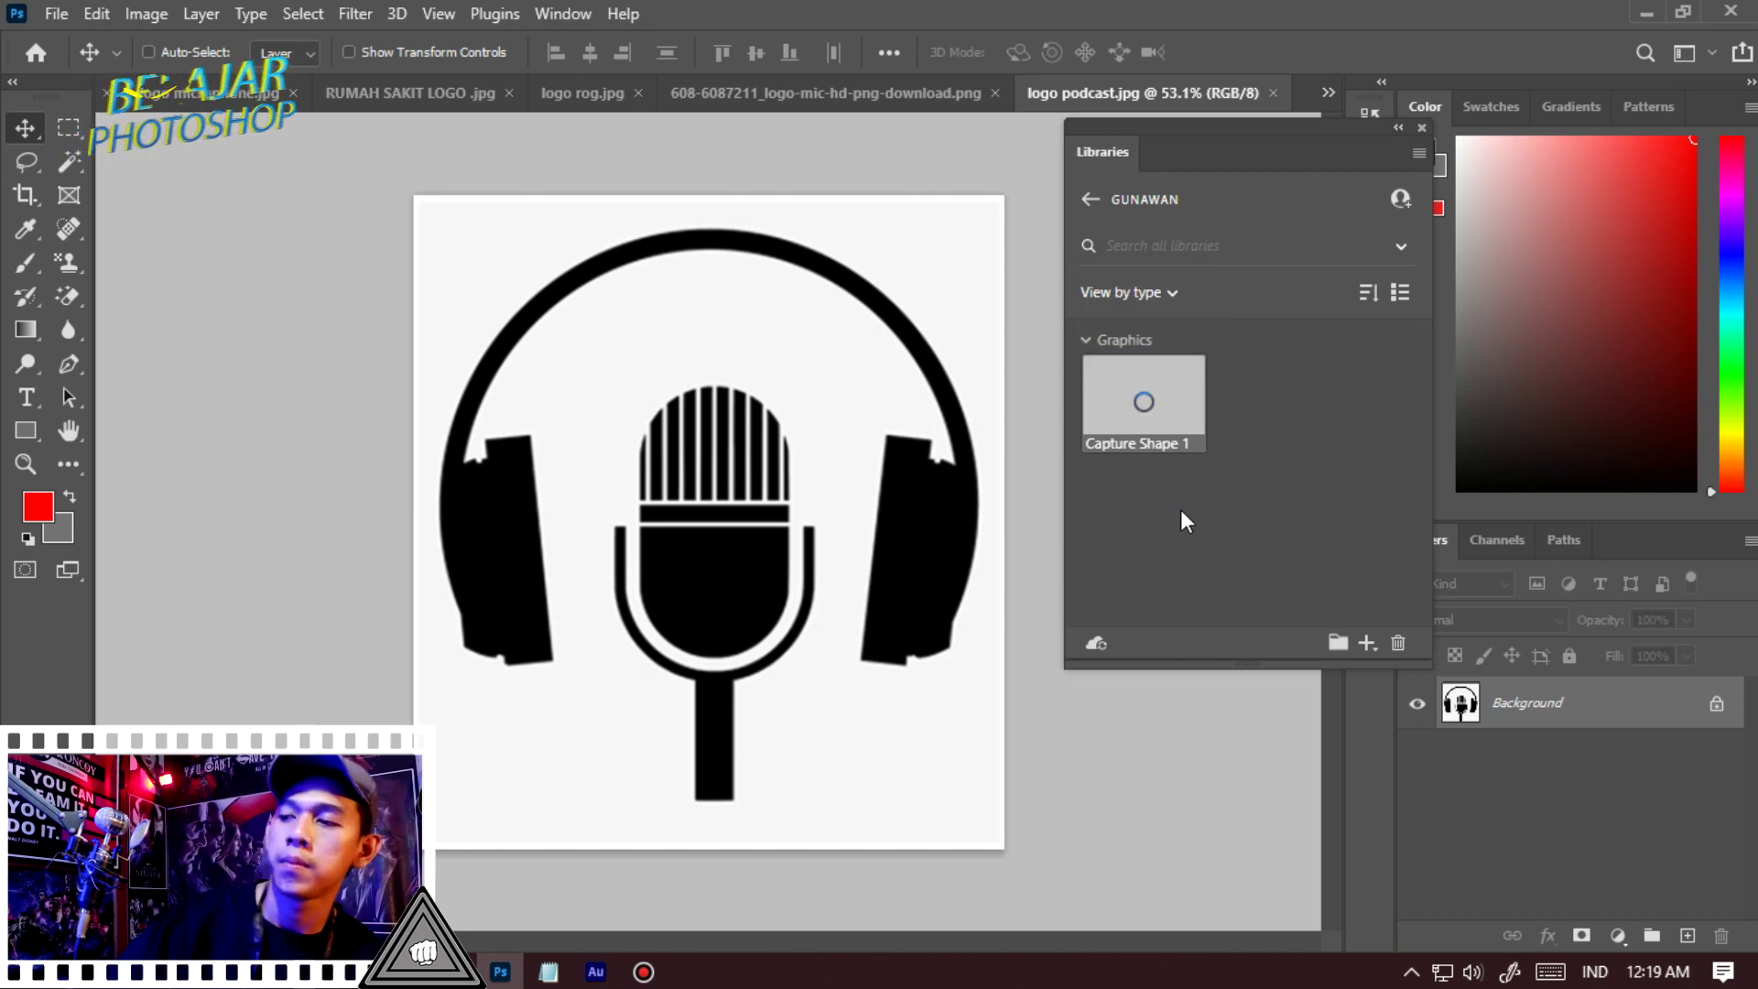
Place the Capture Shape 1 graphic from the library onto the podcast logo document and commit the placement
click(1162, 405)
drag(1172, 384, 983, 394)
drag(719, 446, 723, 451)
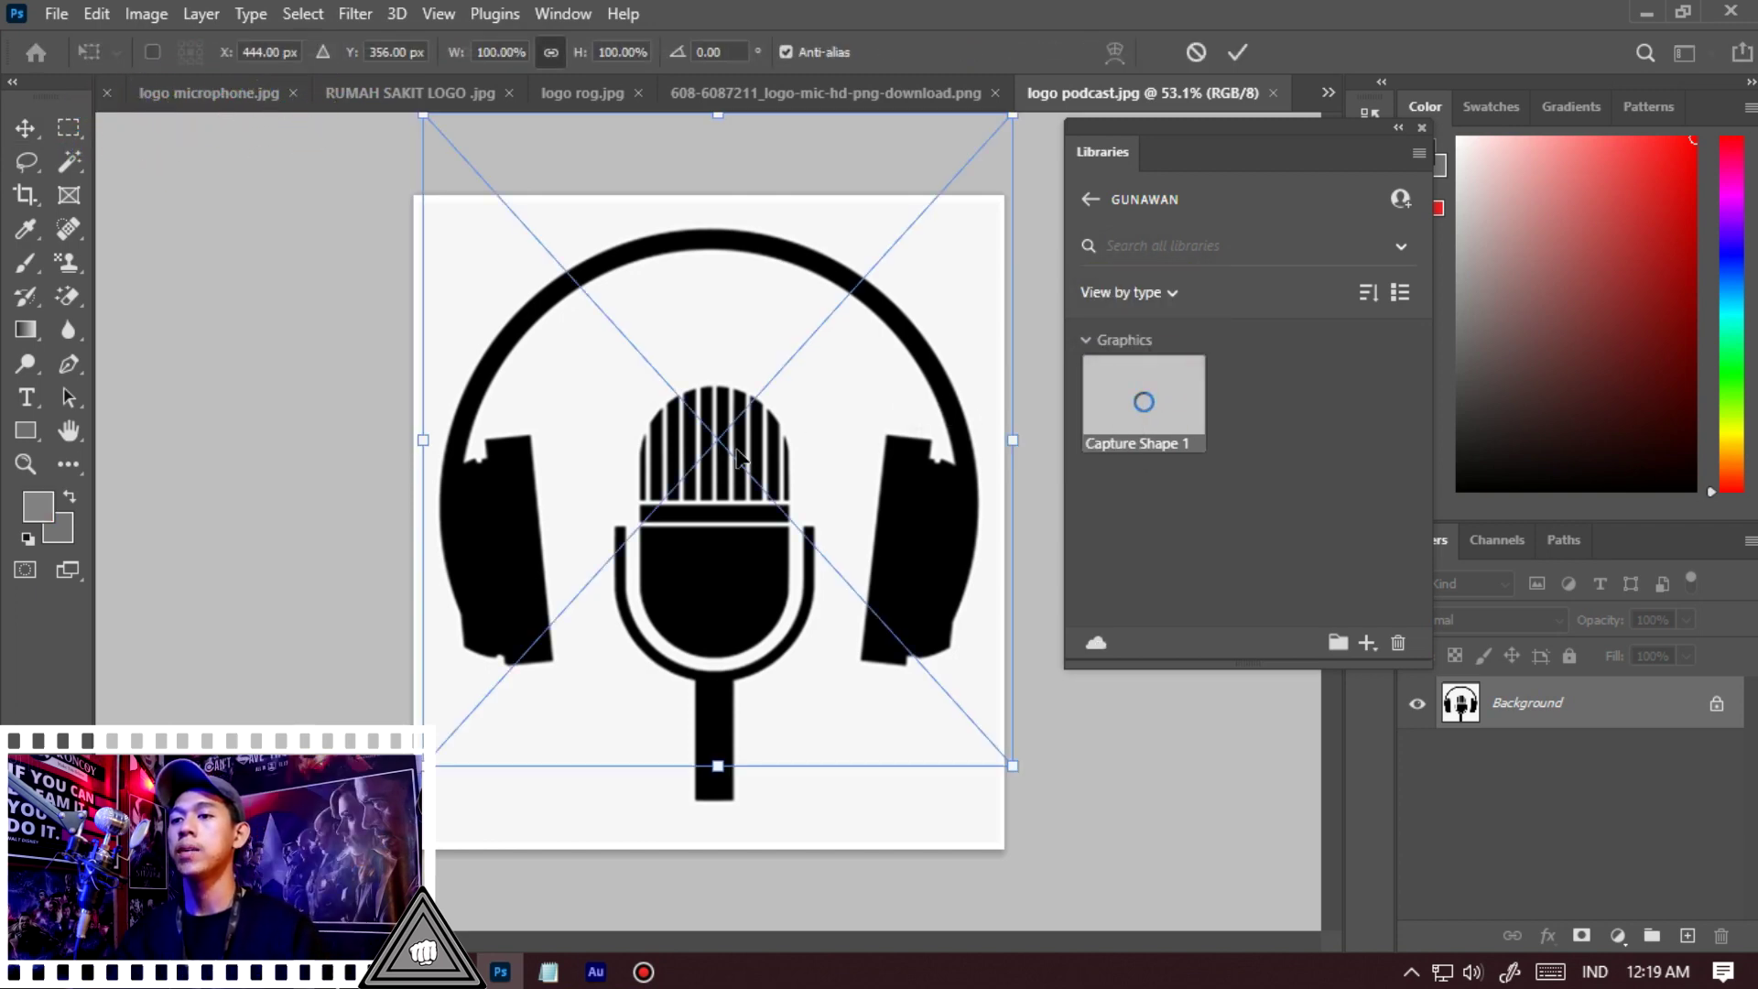
double_click(773, 369)
key(b)
click(791, 358)
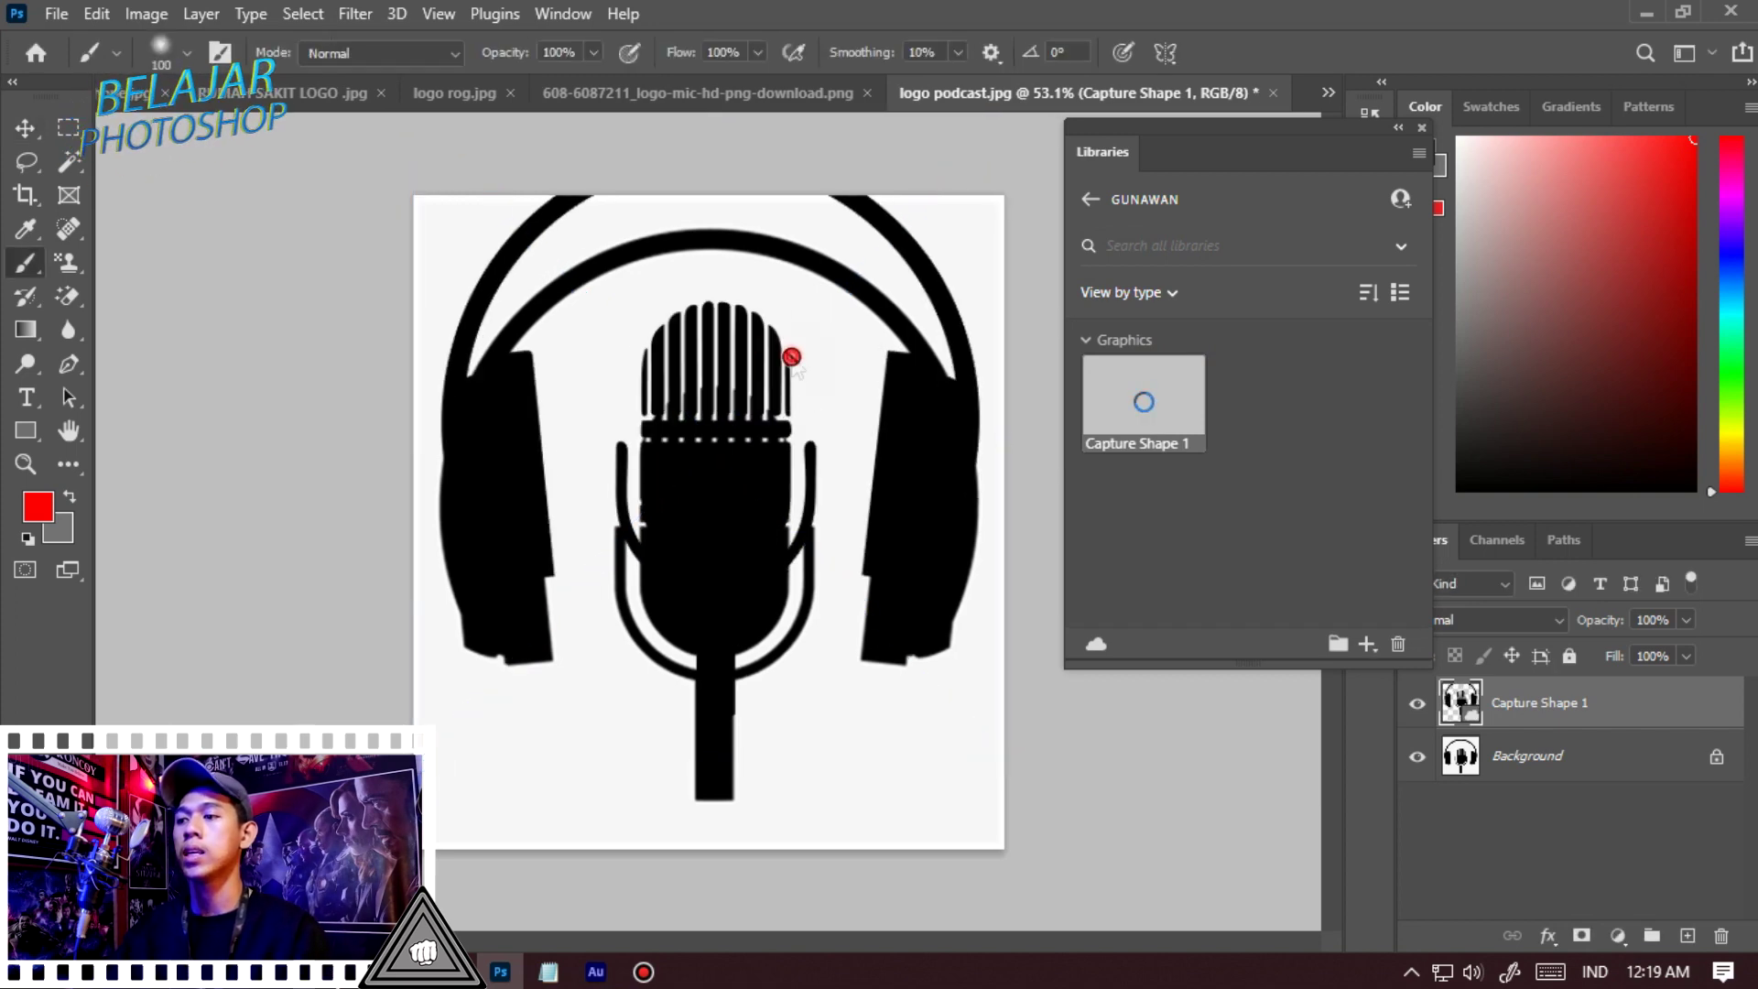
click(958, 395)
Move the Capture Shape 1 layer down so it lines up with the original podcast logo
key(v)
click(833, 422)
drag(834, 422, 834, 514)
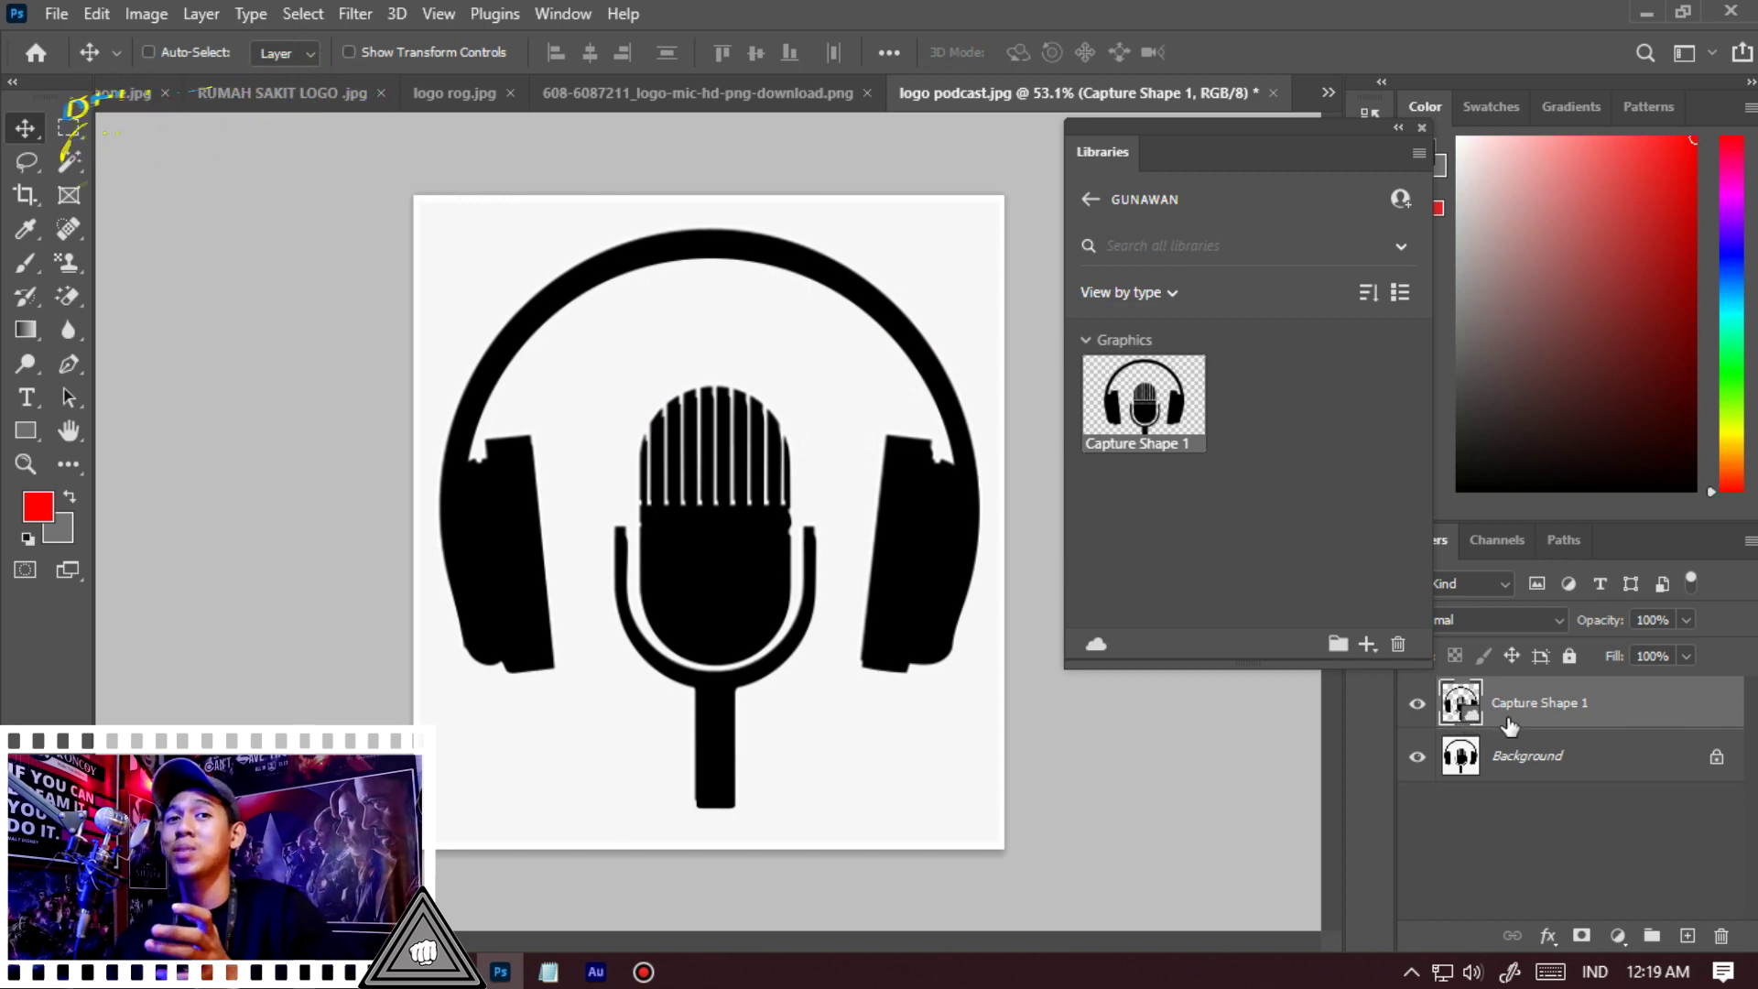
Hide the Background layer and inspect the captured microphone and headphone shapes up close
click(1416, 756)
scroll(1025, 628, up, 6)
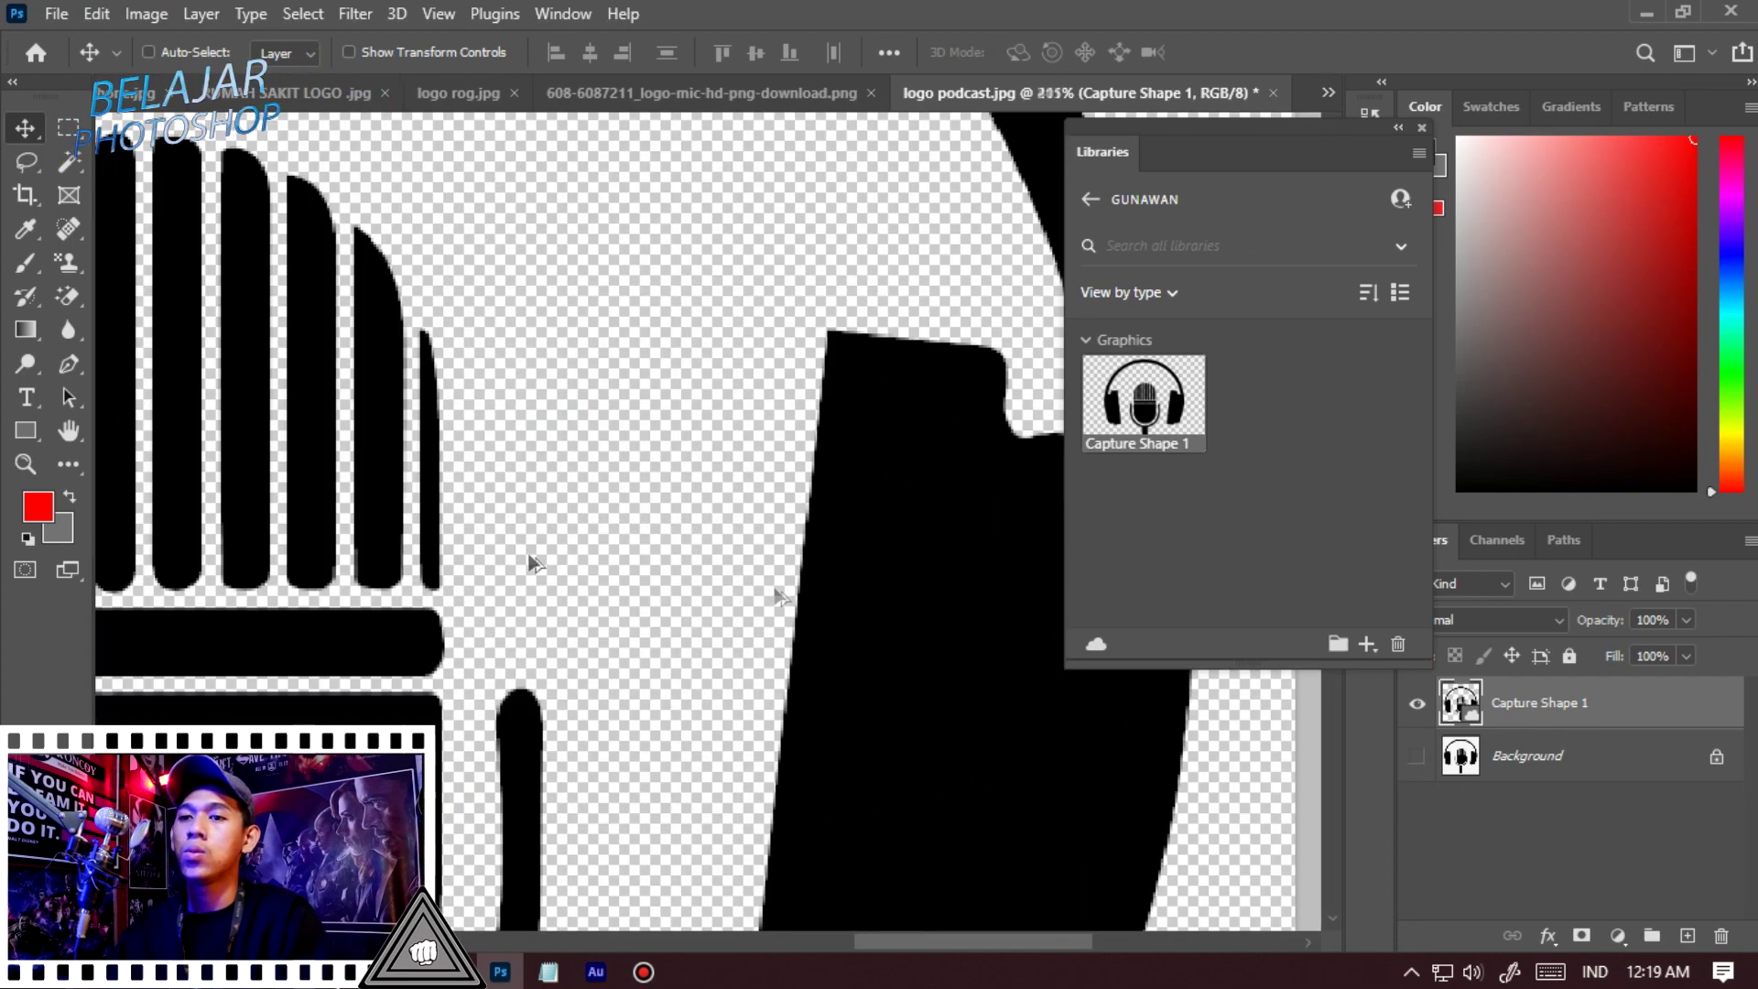
scroll(774, 596, down, 3)
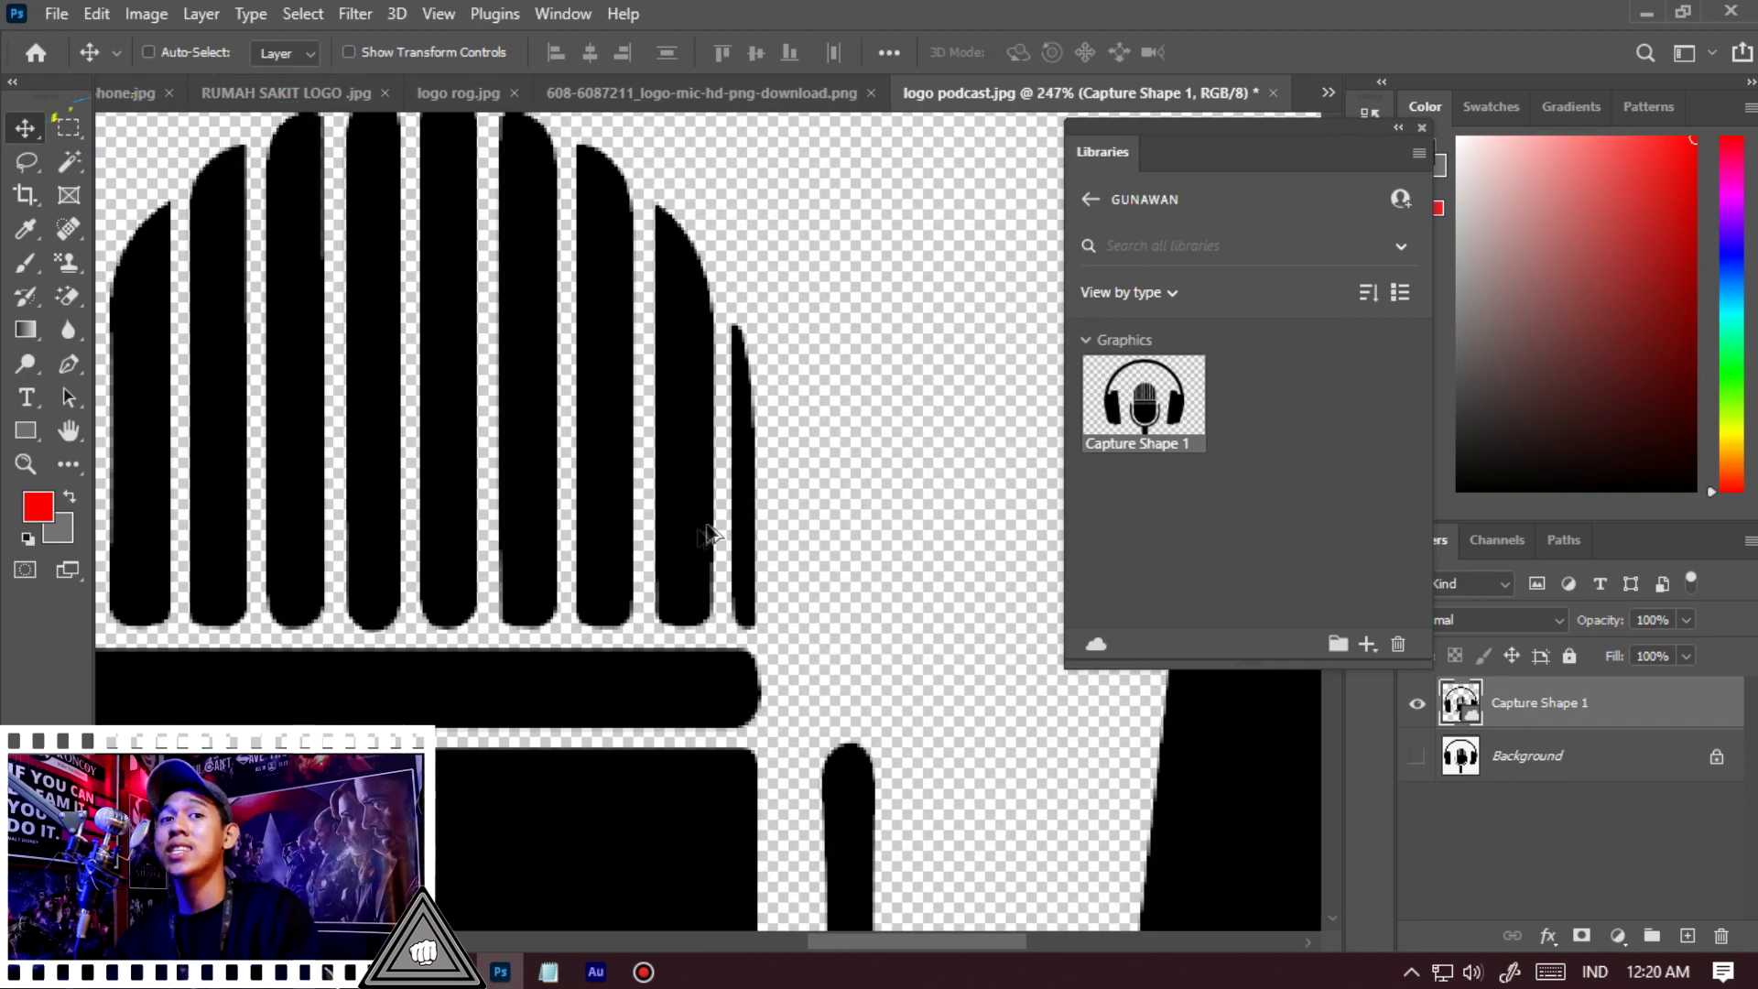
scroll(696, 545, down, 5)
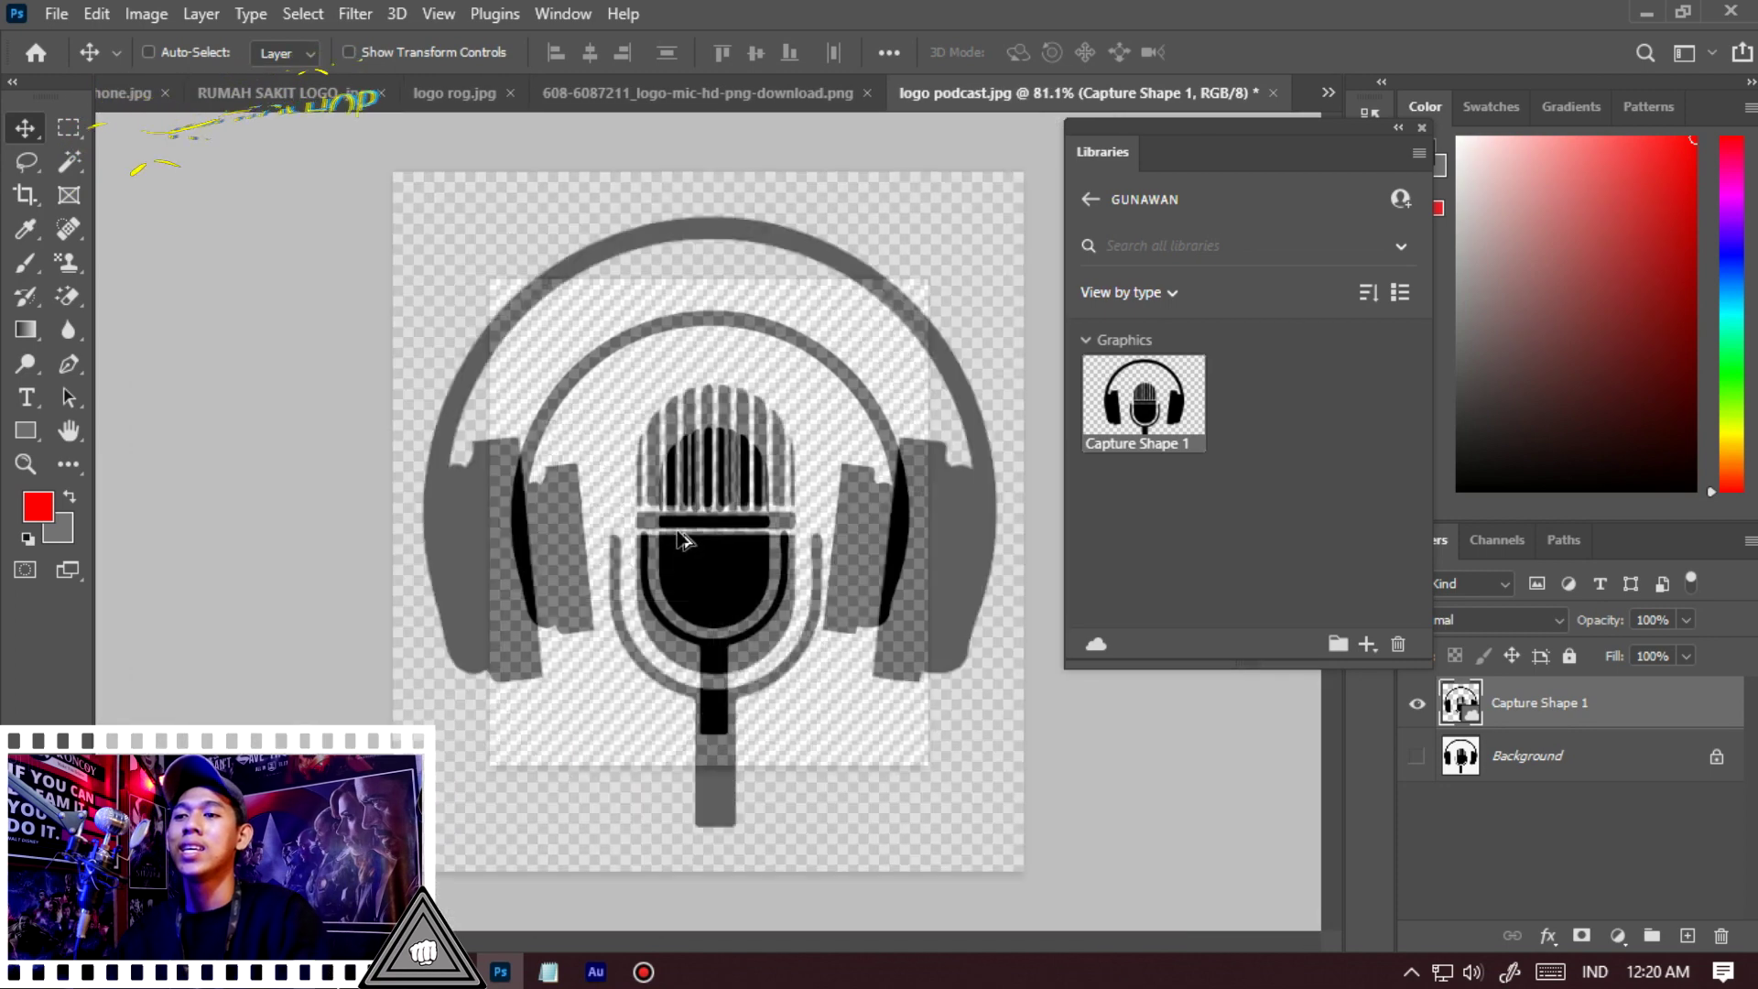
Scale the Capture Shape 1 layer up to 308.68% and inspect the microphone's edges up close
key(ctrl+t)
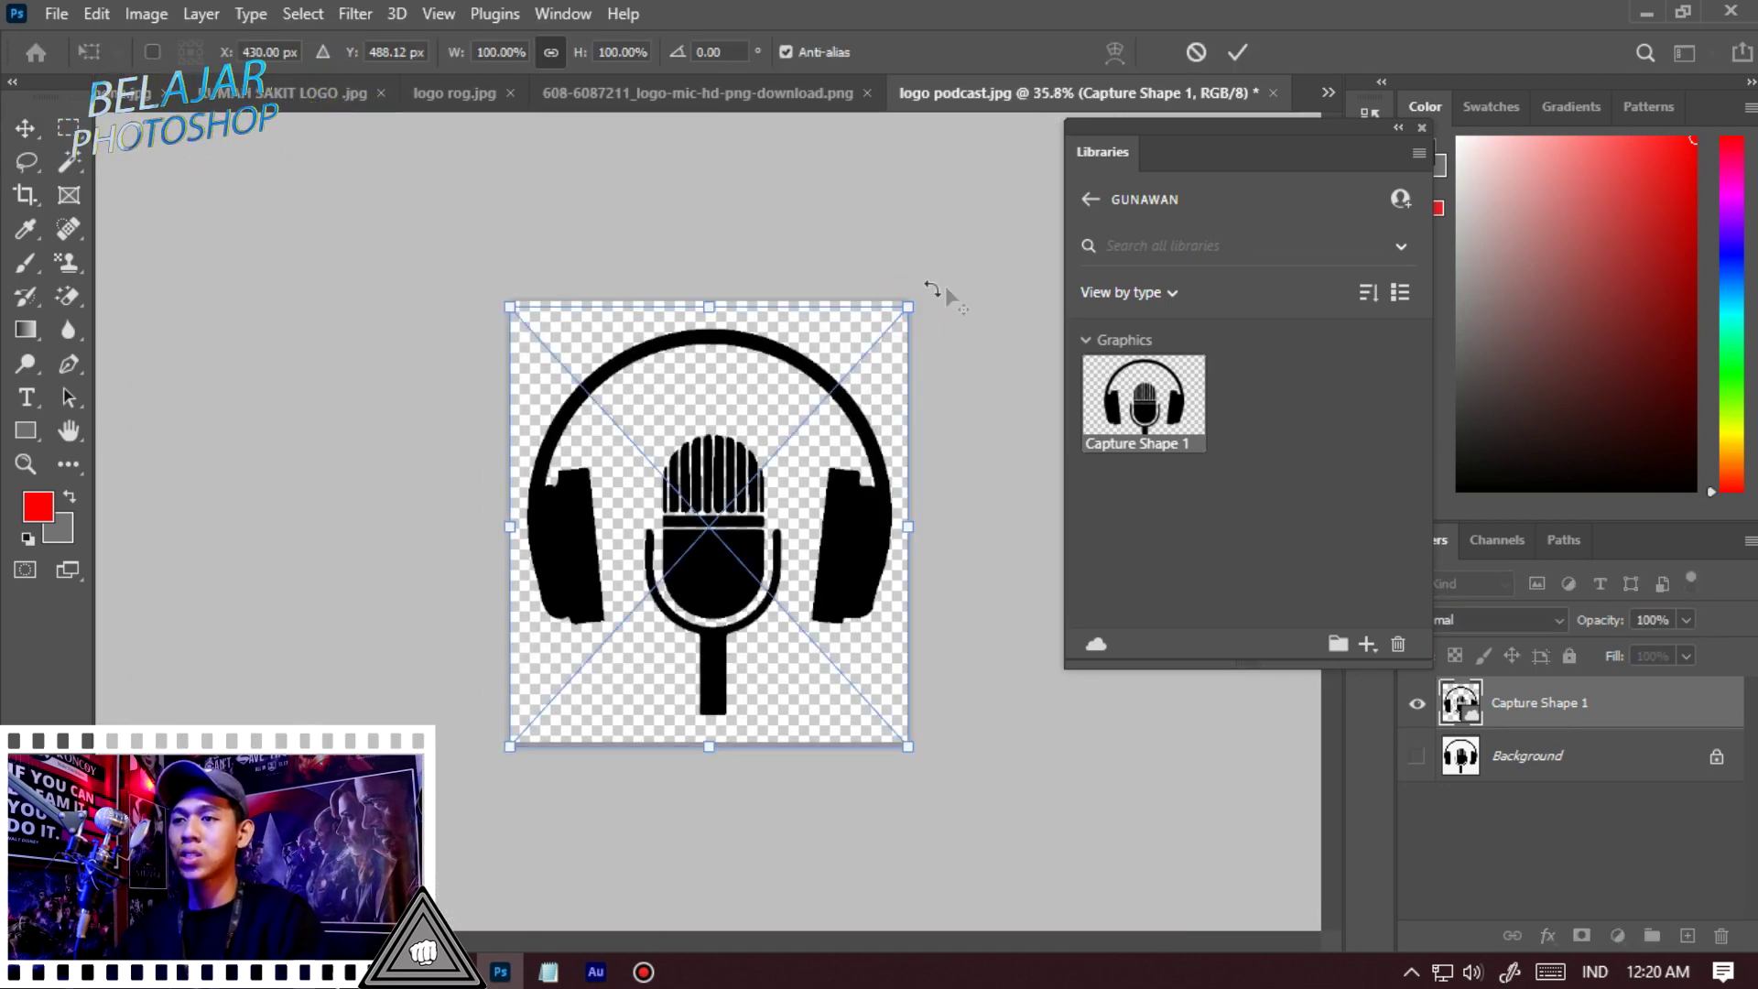
drag(913, 317, 1483, 3)
double_click(913, 716)
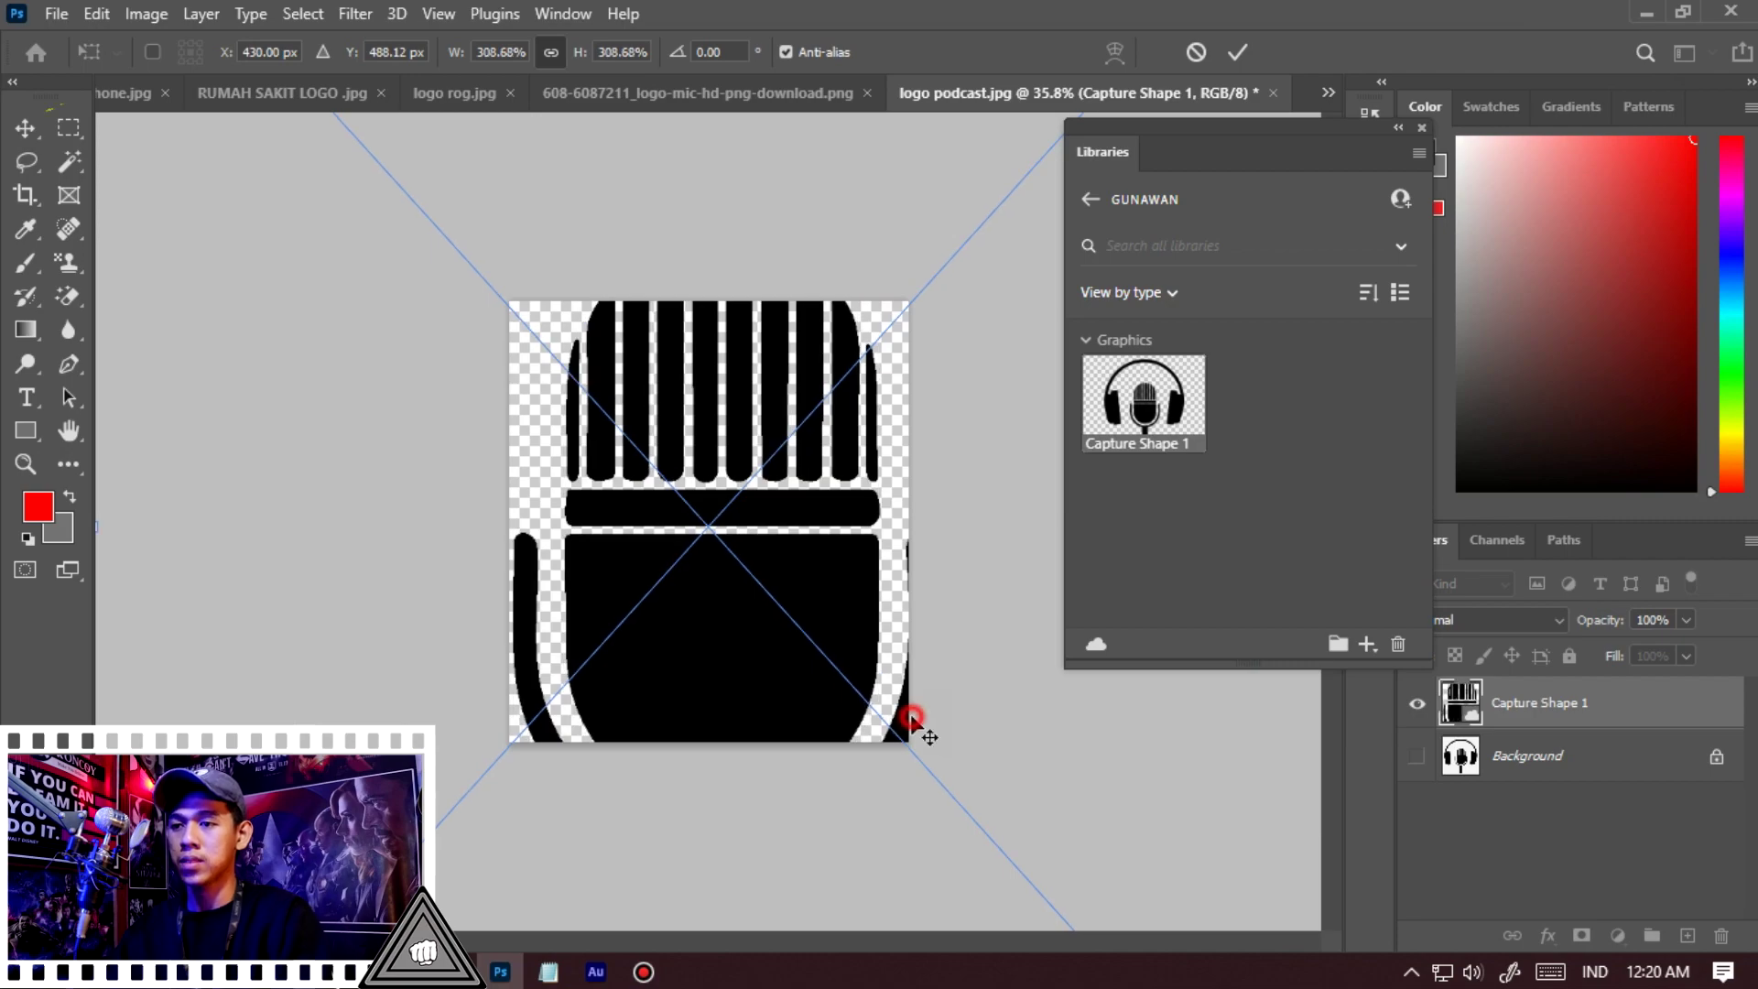
scroll(876, 439, up, 15)
scroll(828, 512, down, 9)
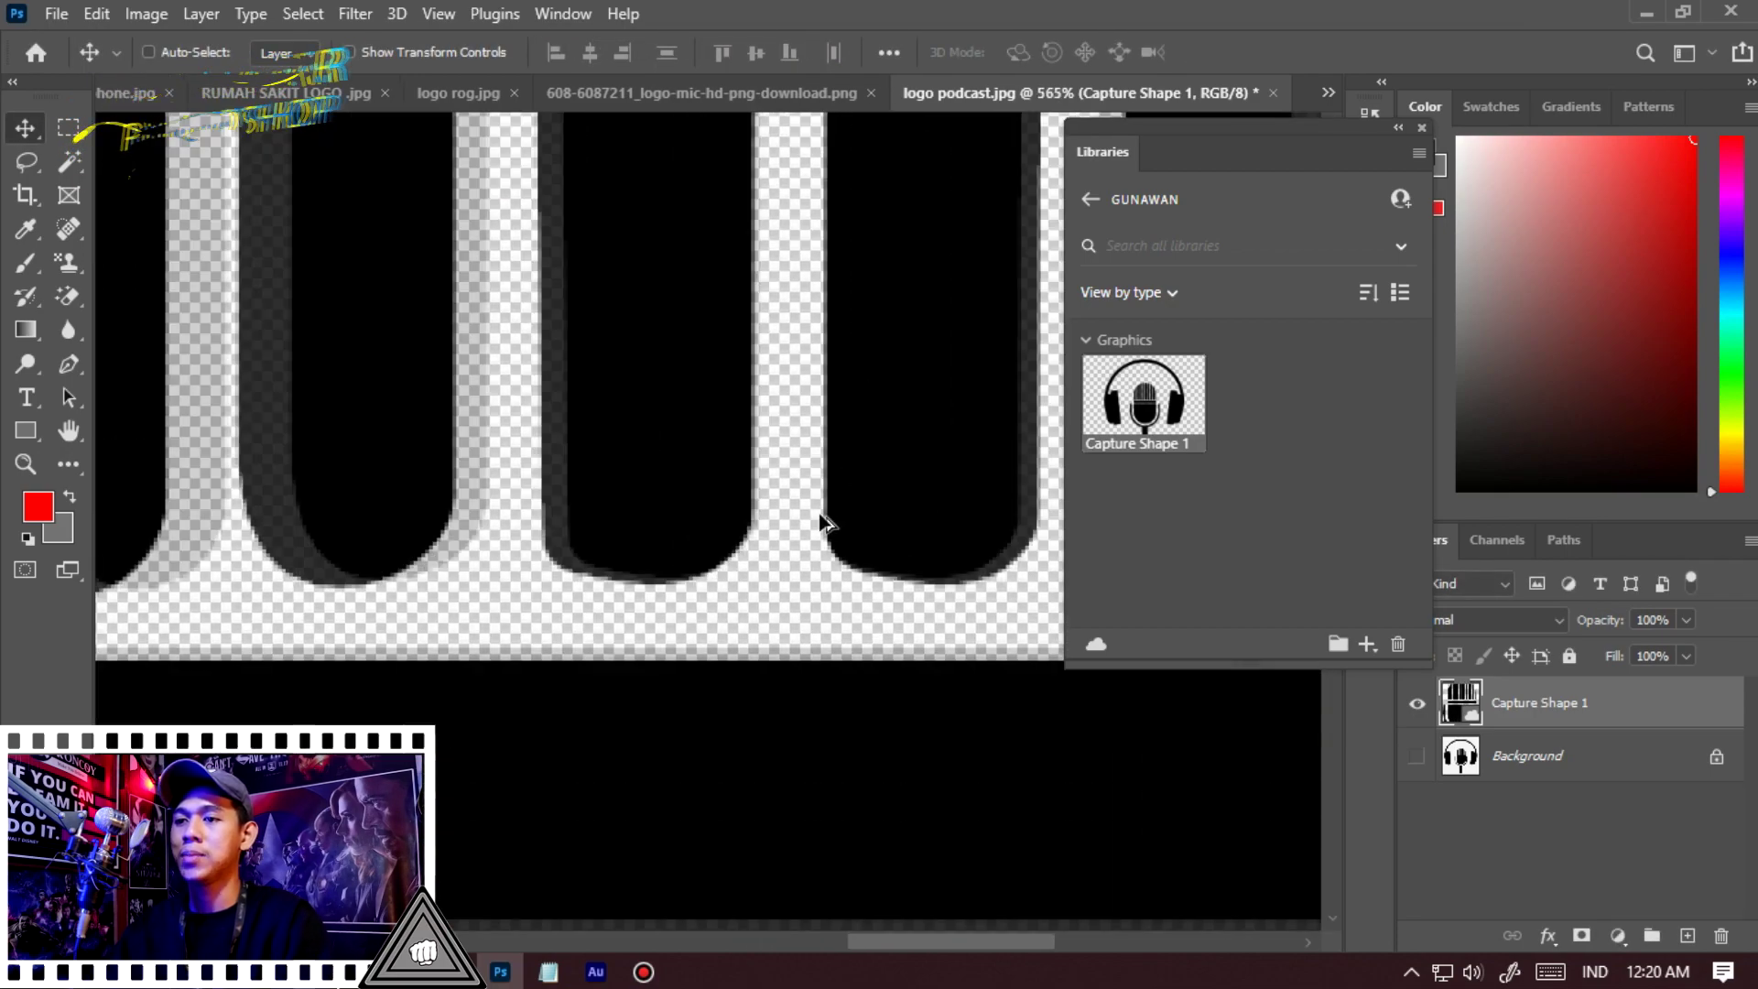
scroll(696, 610, down, 8)
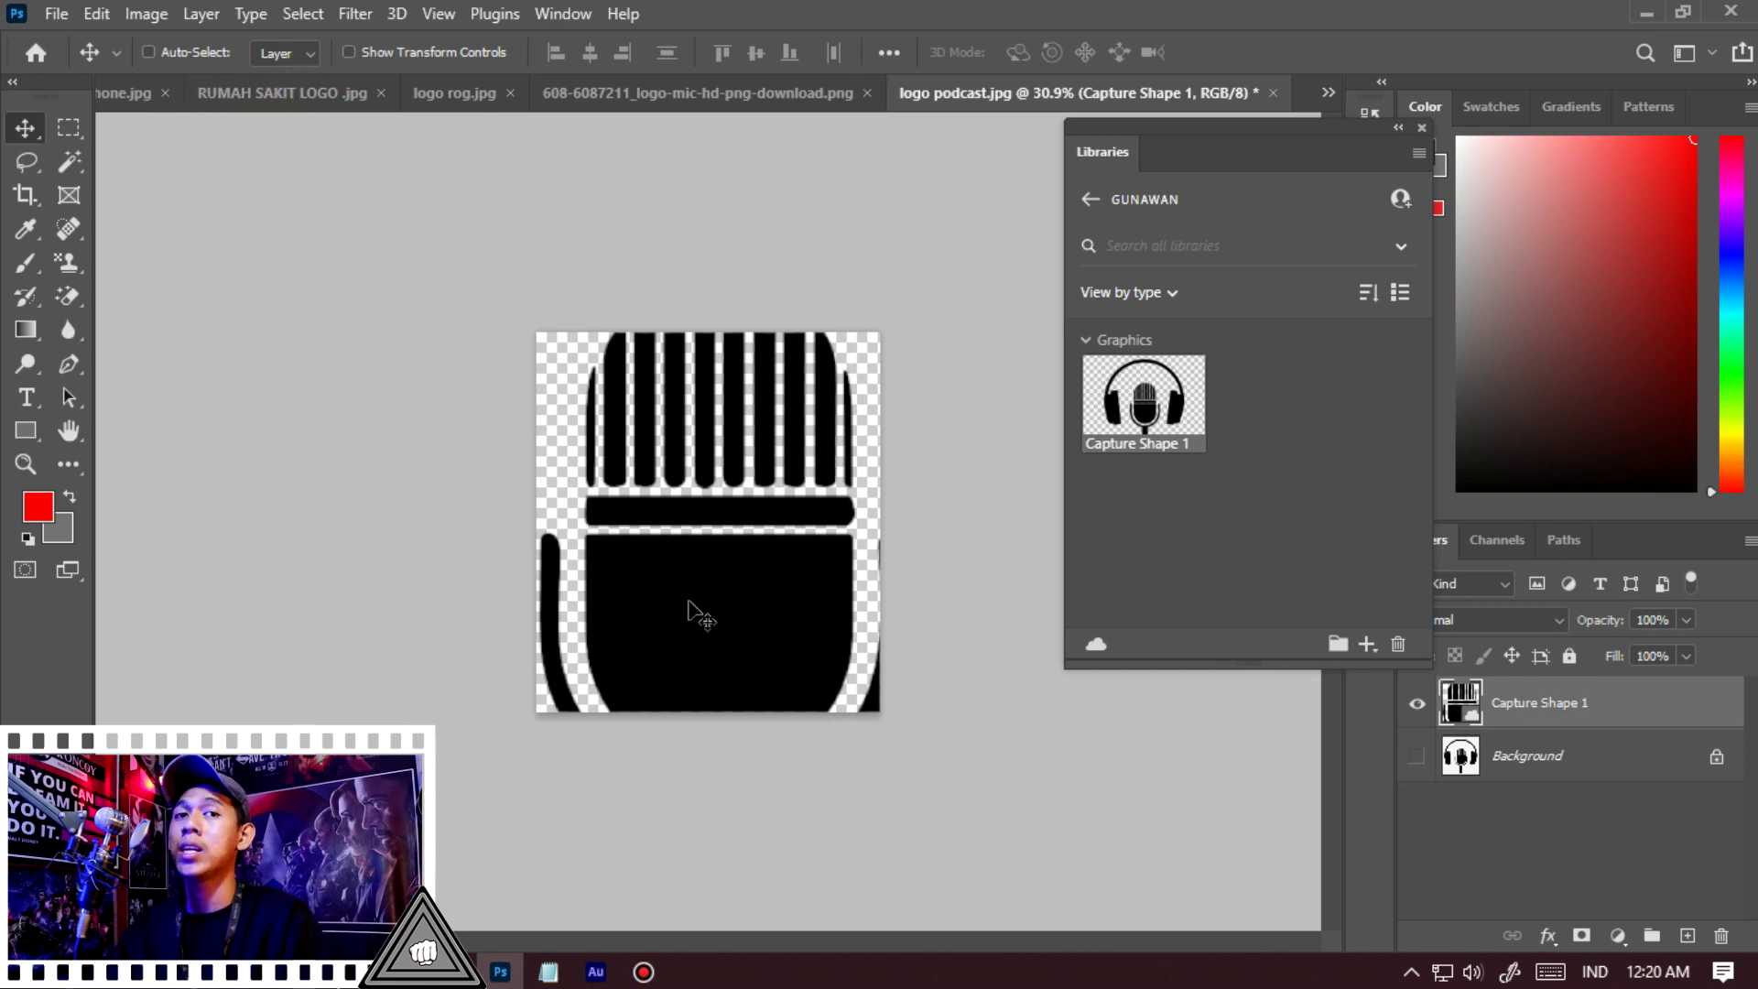
Shrink the Capture Shape 1 layer to 21.21% of its original size and inspect the small microphone up close
scroll(688, 602, down, 3)
key(ctrl+t)
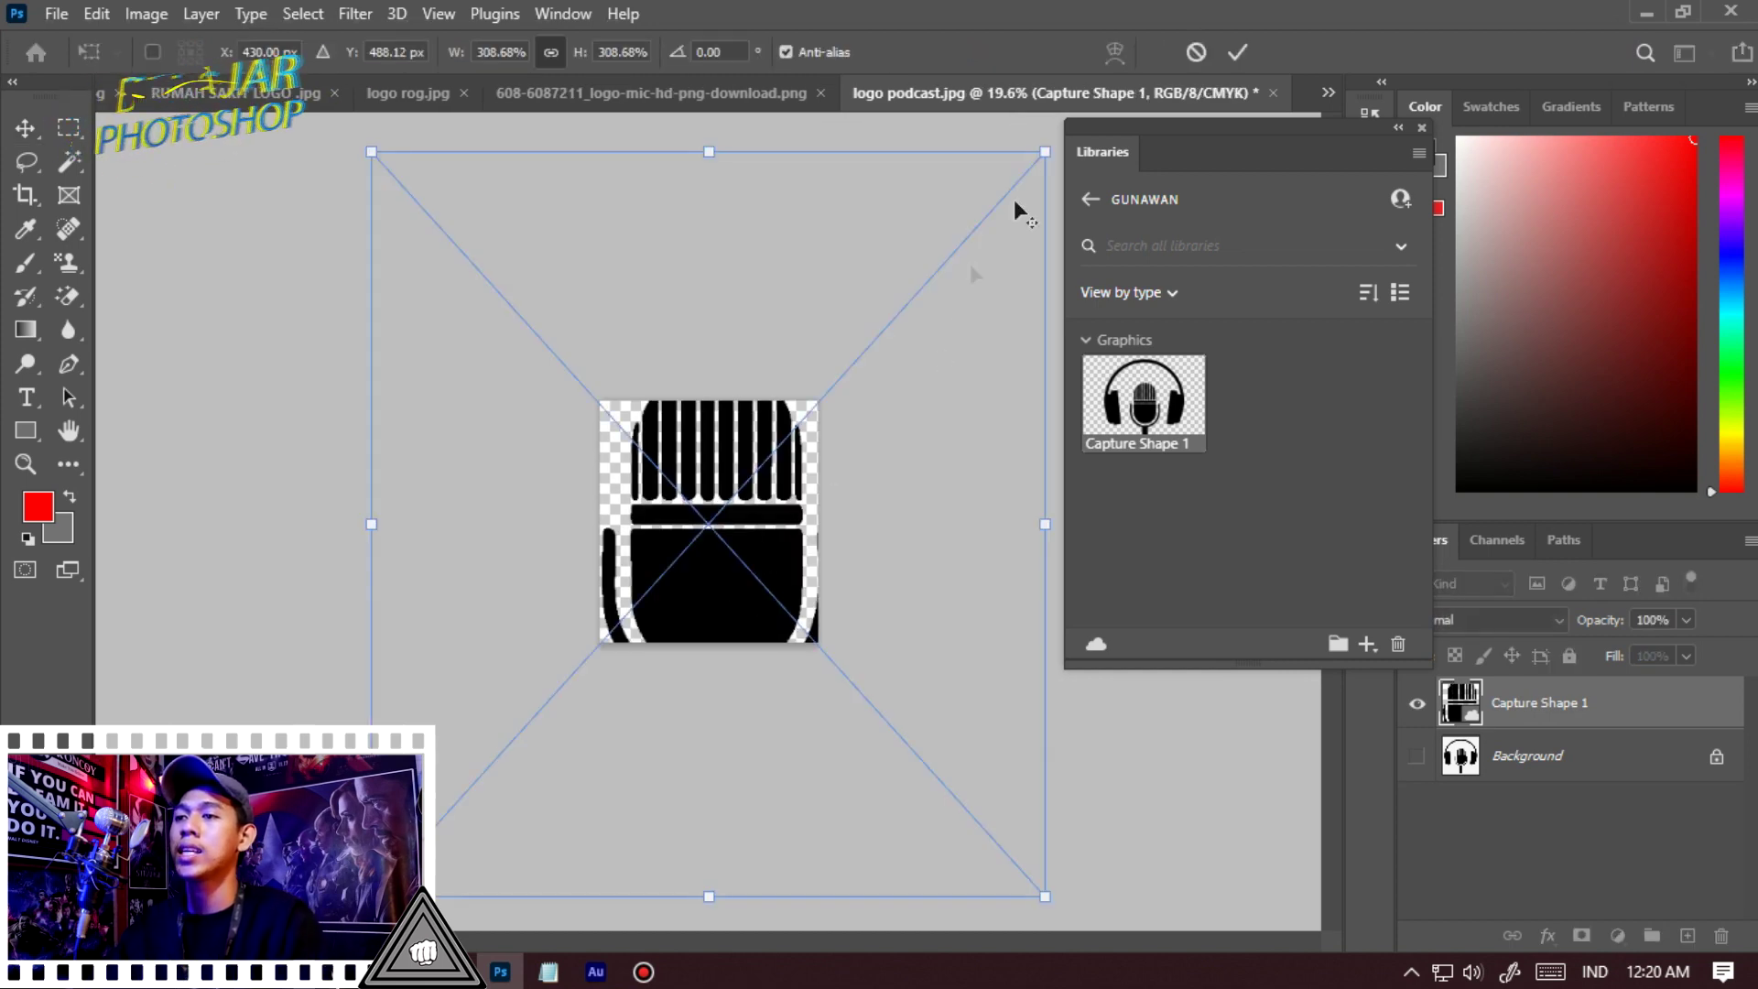
drag(1051, 156, 731, 500)
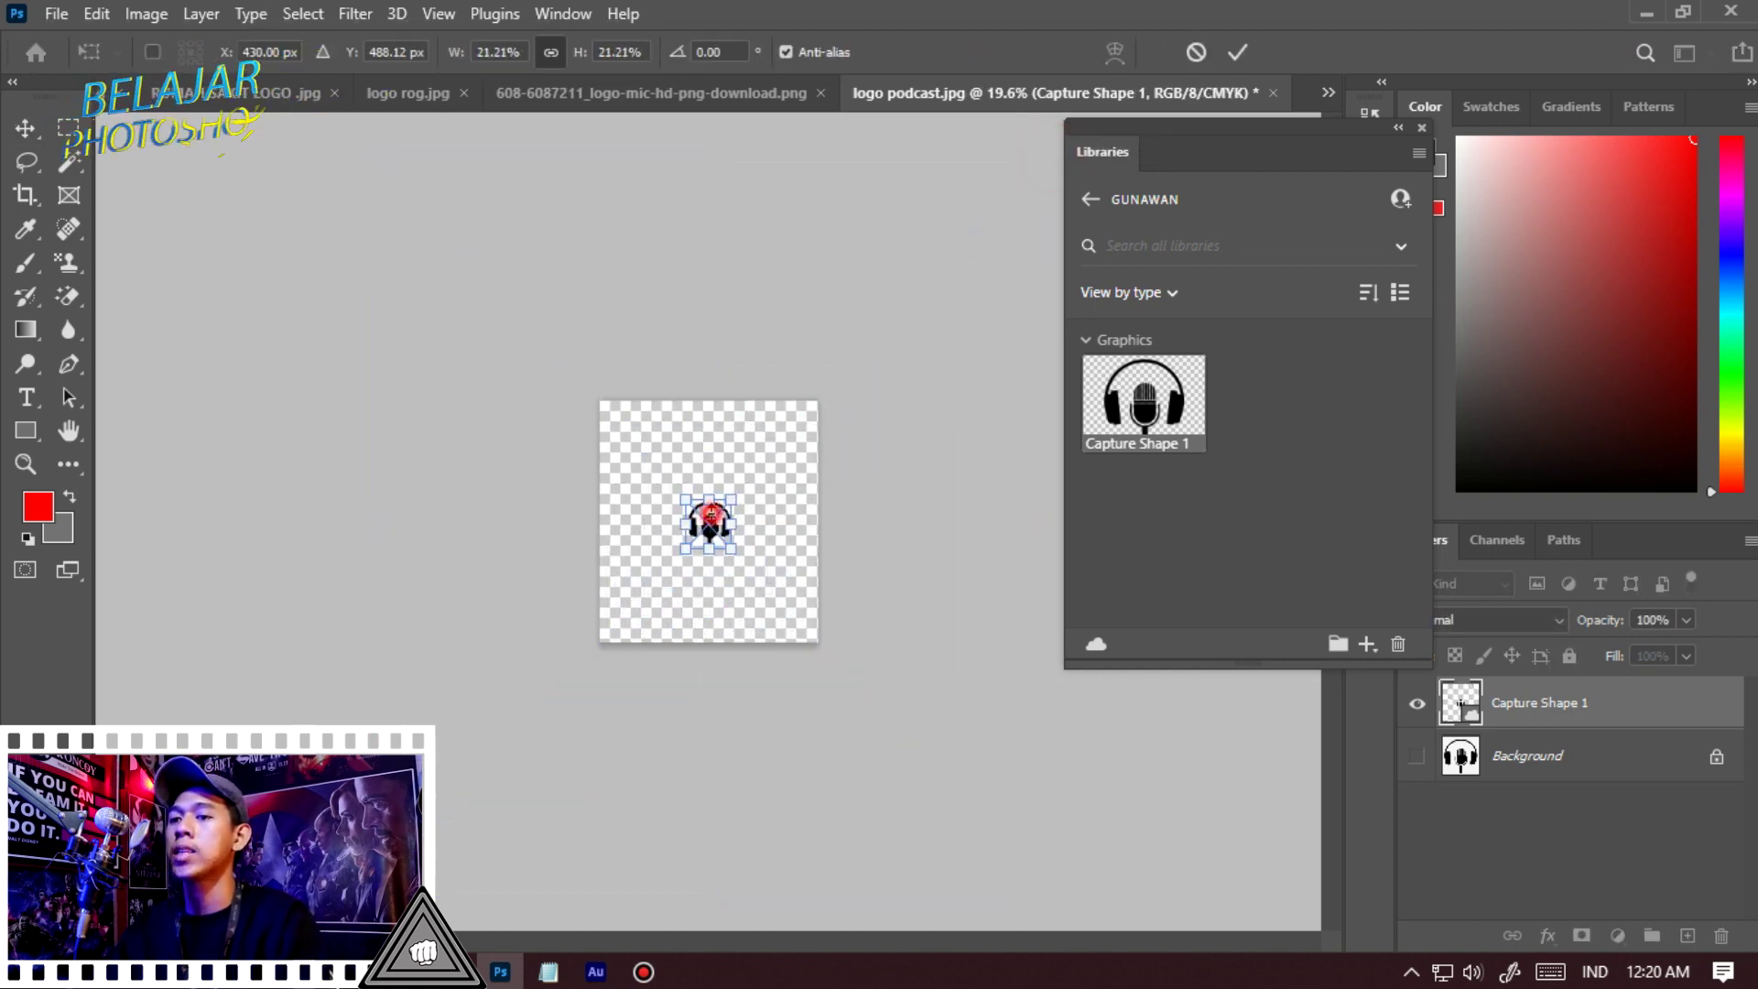
key(Return)
scroll(711, 509, up, 10)
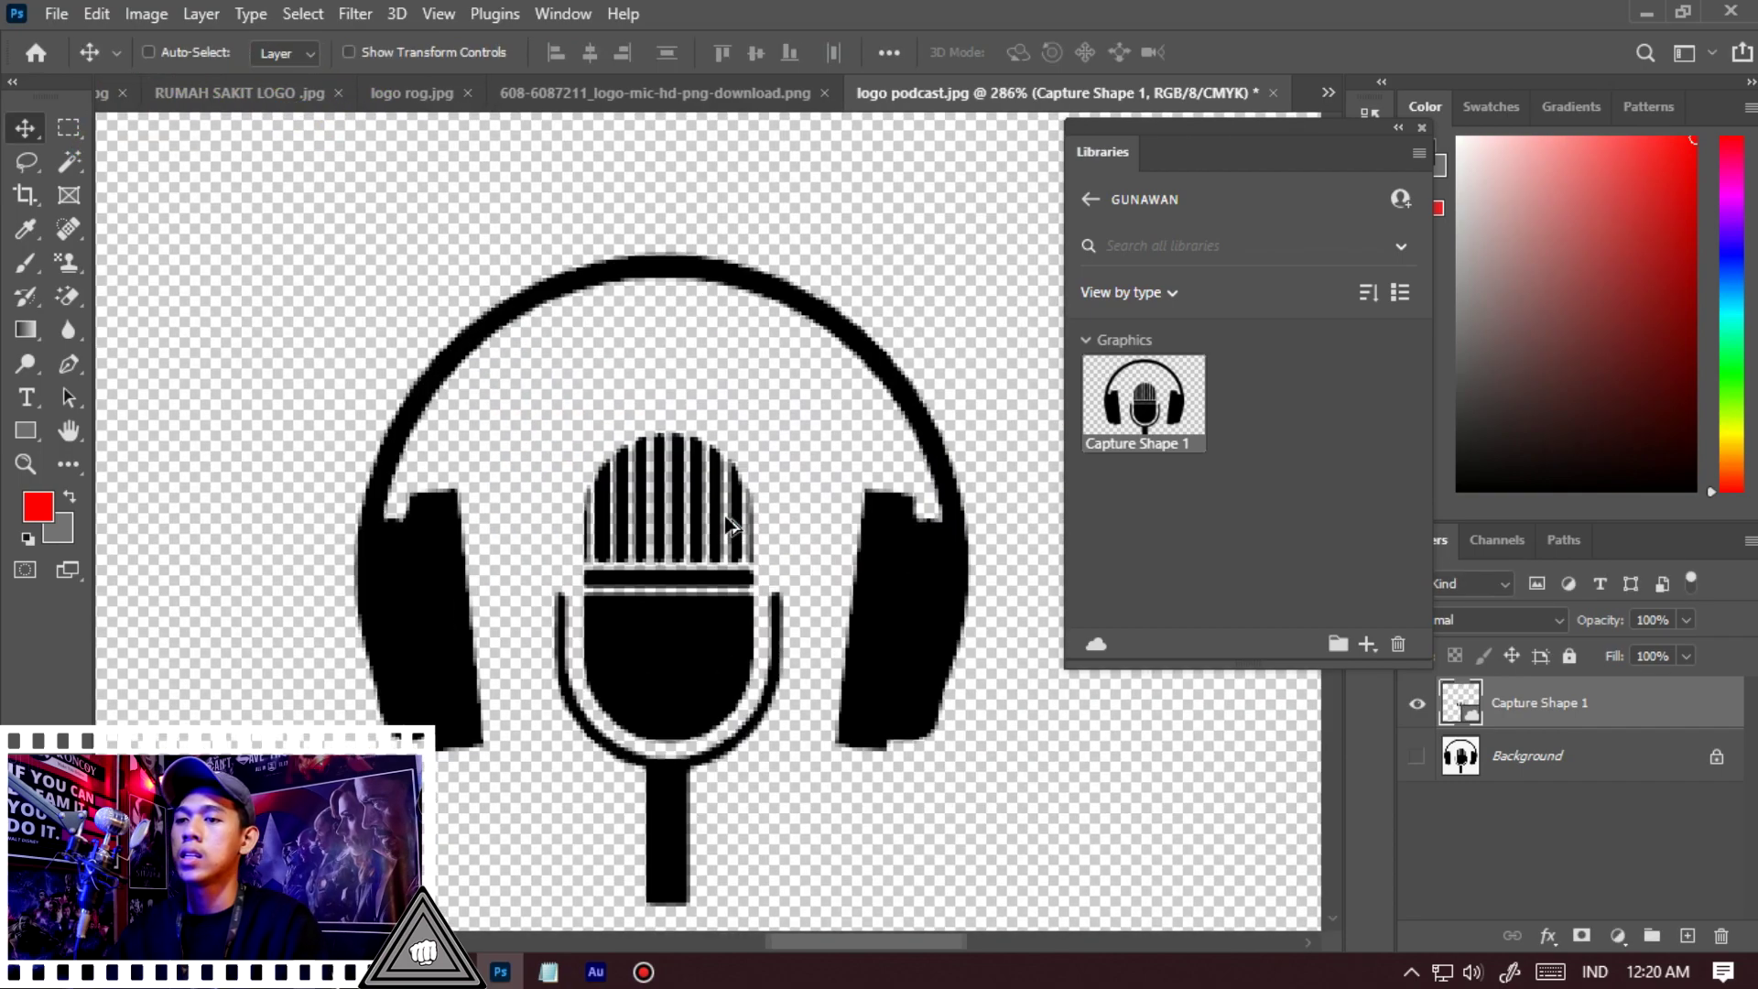
scroll(730, 525, up, 5)
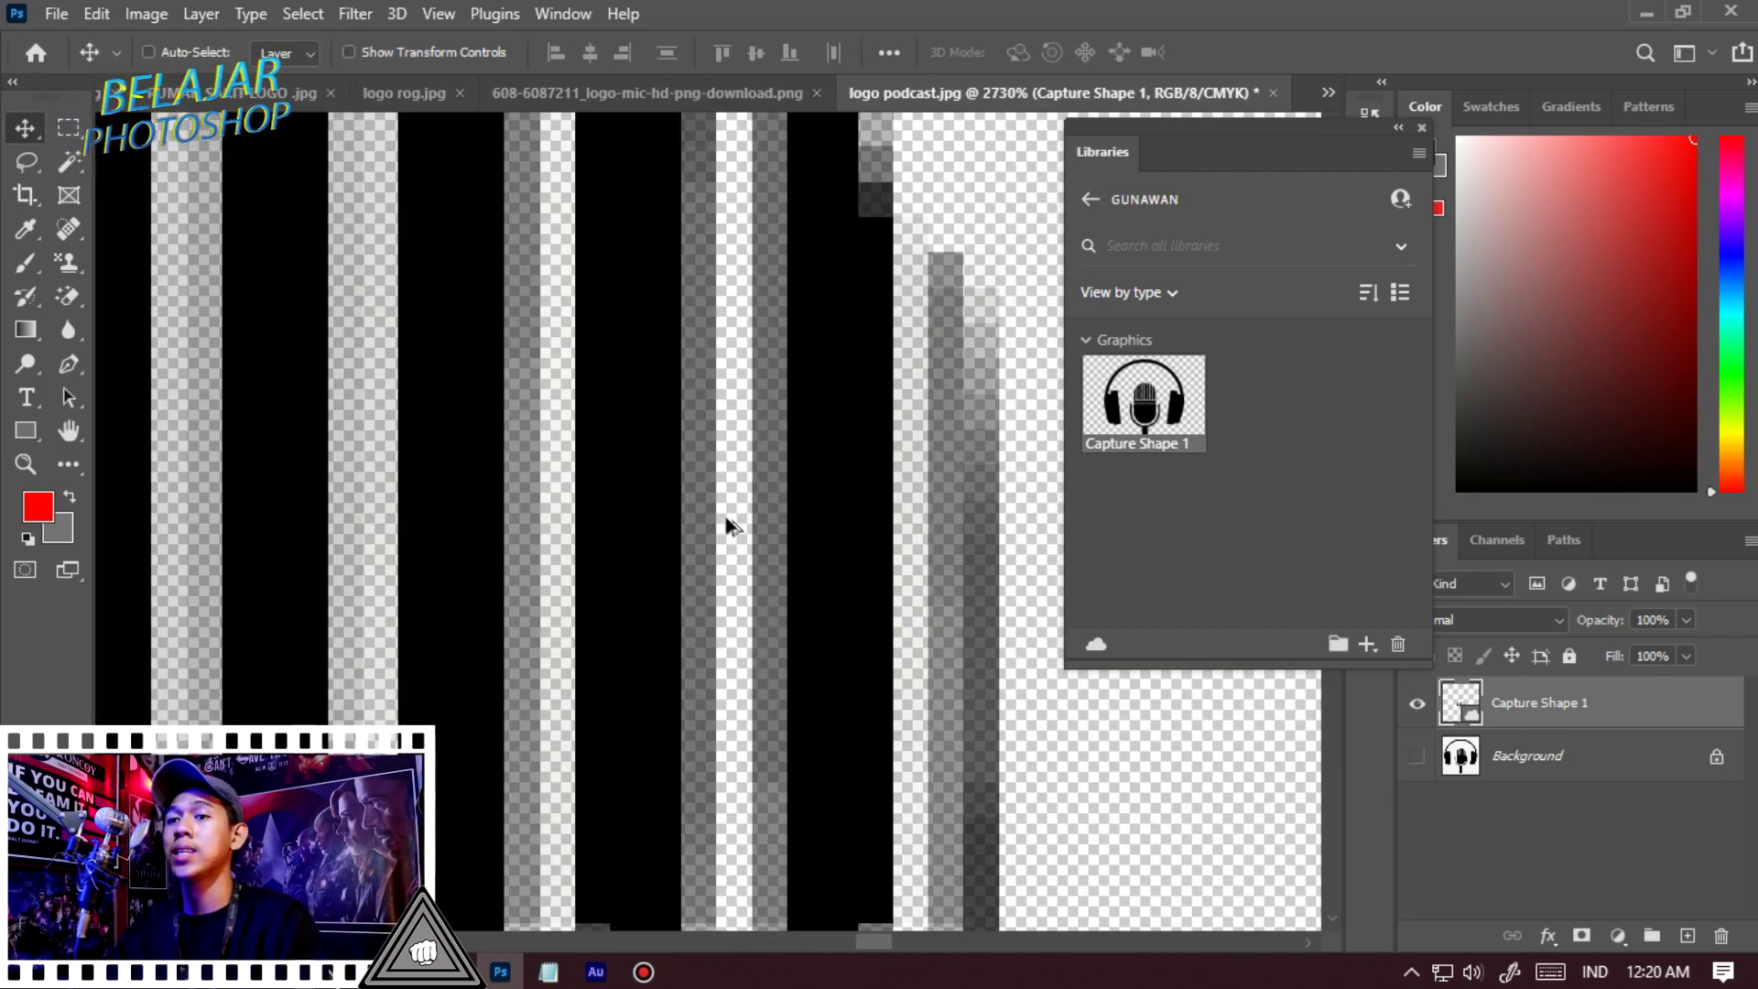
scroll(730, 524, down, 15)
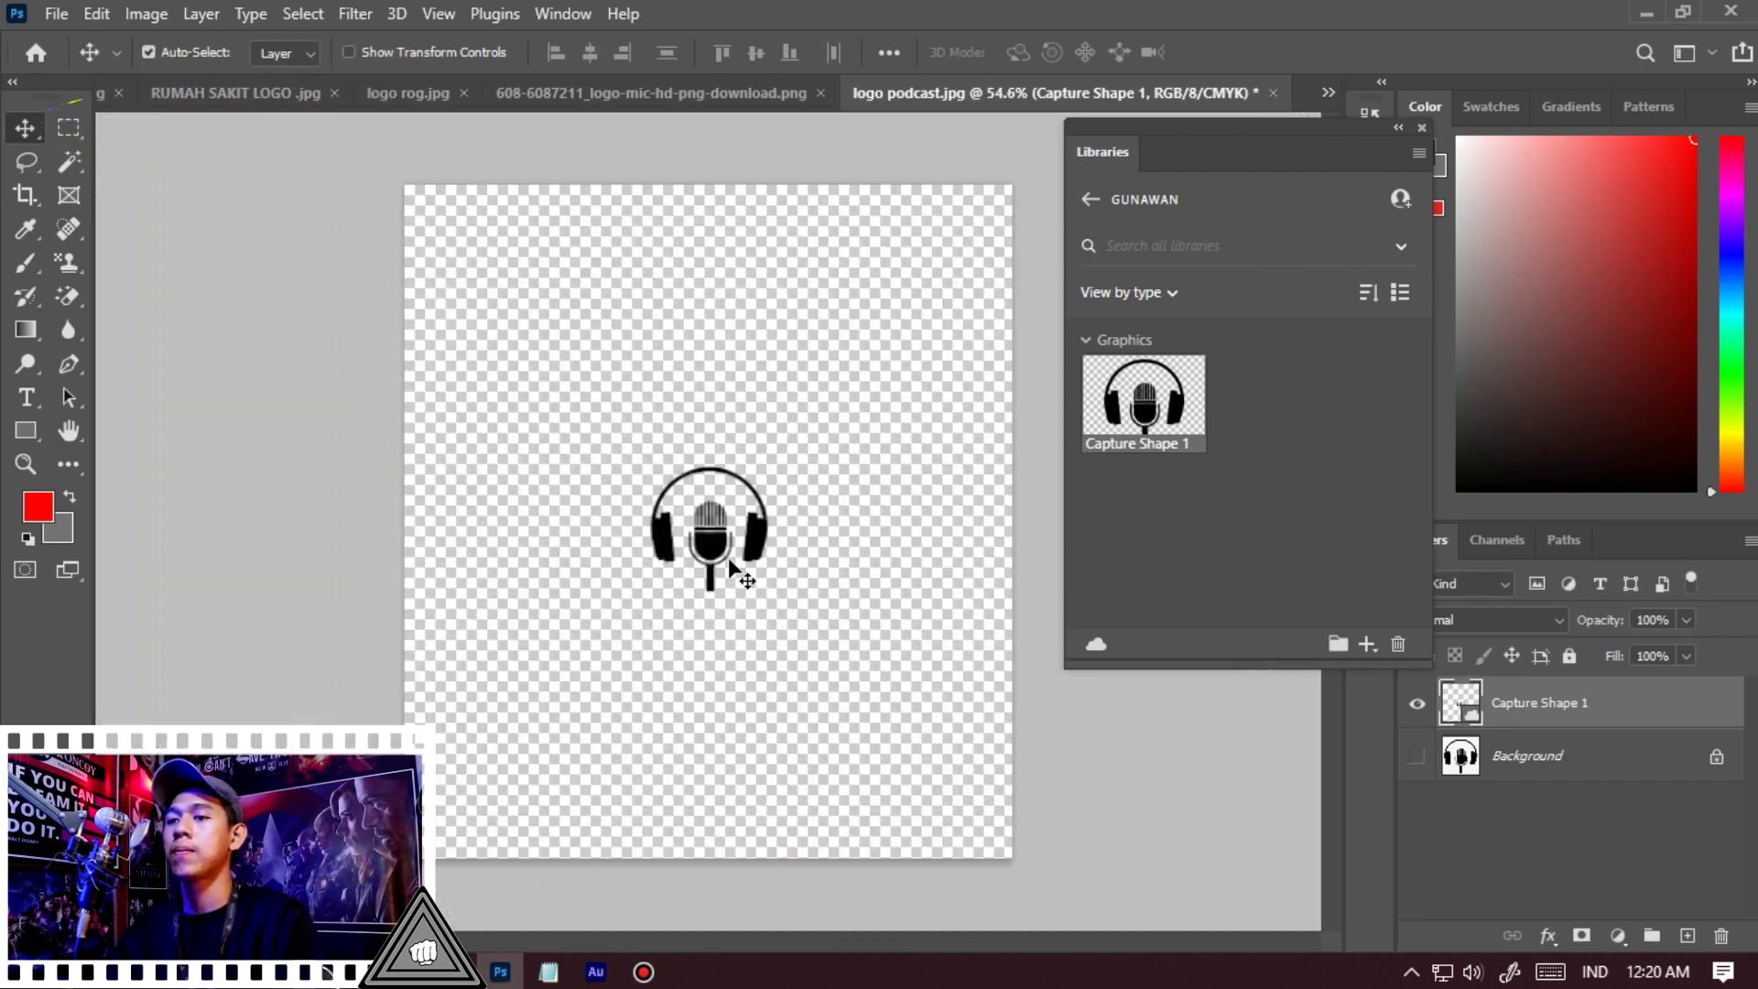
Enlarge the Capture Shape 1 layer to 132.09% and examine the sharpness of the microphone grille bars
key(ctrl+t)
drag(772, 459, 1110, 81)
double_click(909, 324)
scroll(778, 447, up, 5)
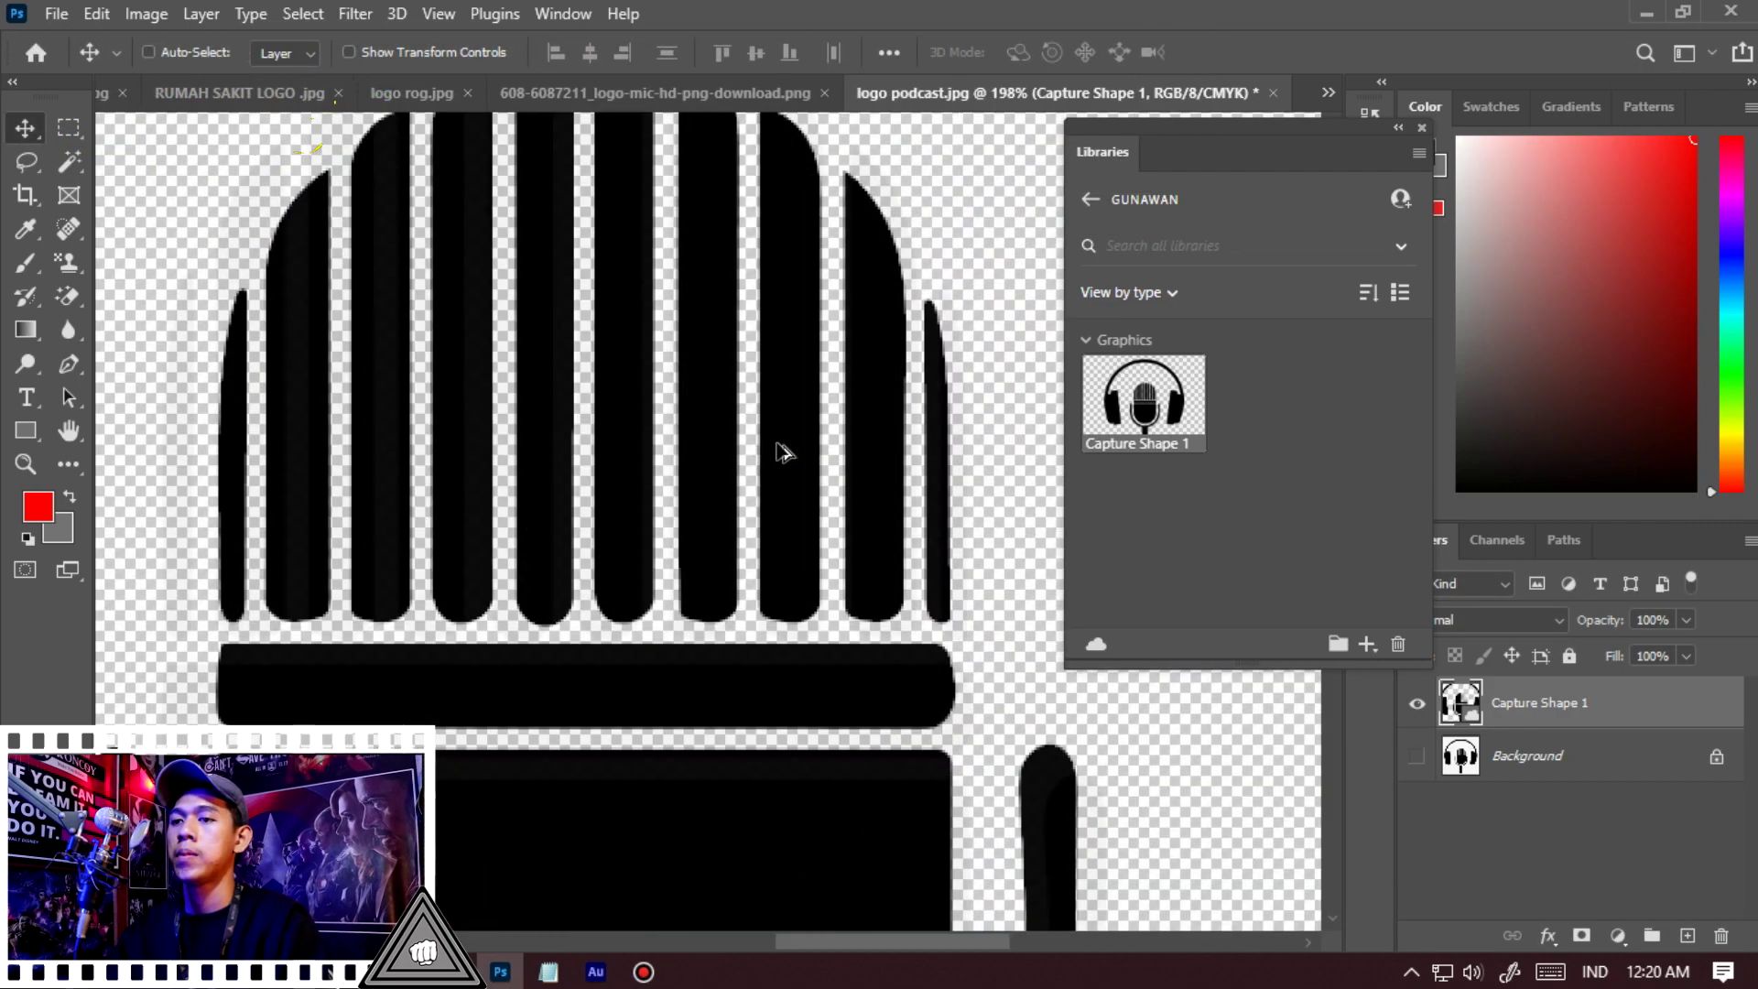
scroll(783, 451, up, 3)
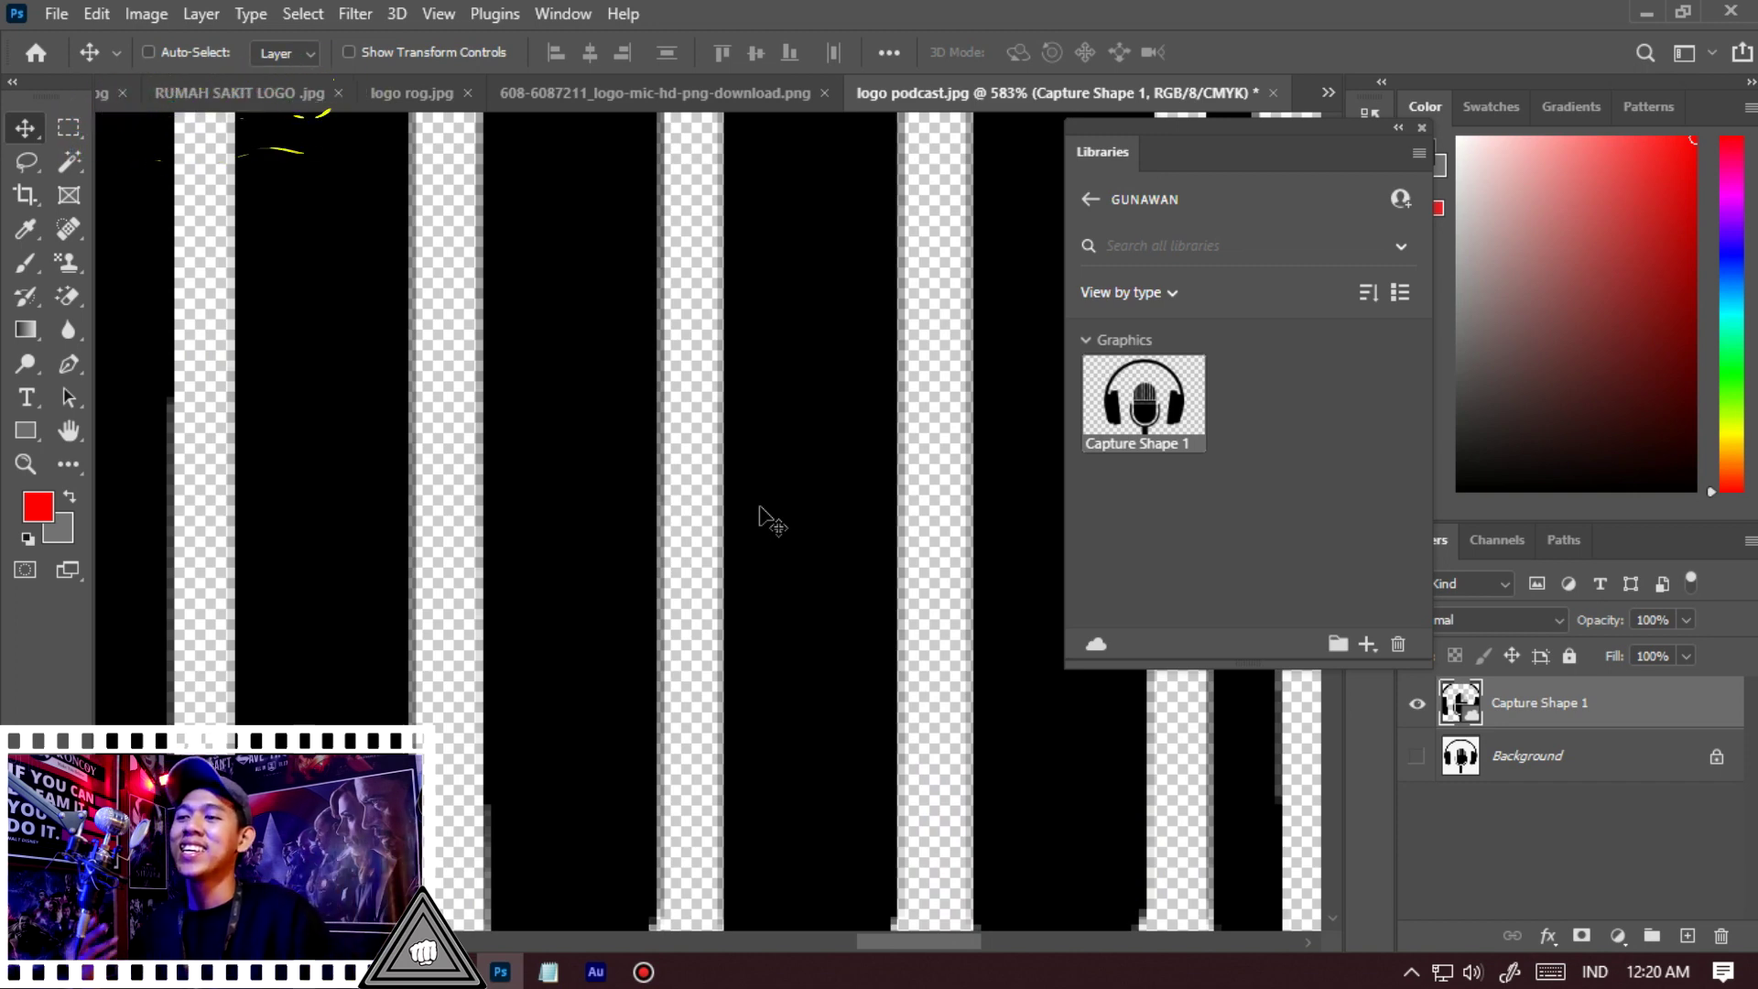
scroll(529, 538, down, 5)
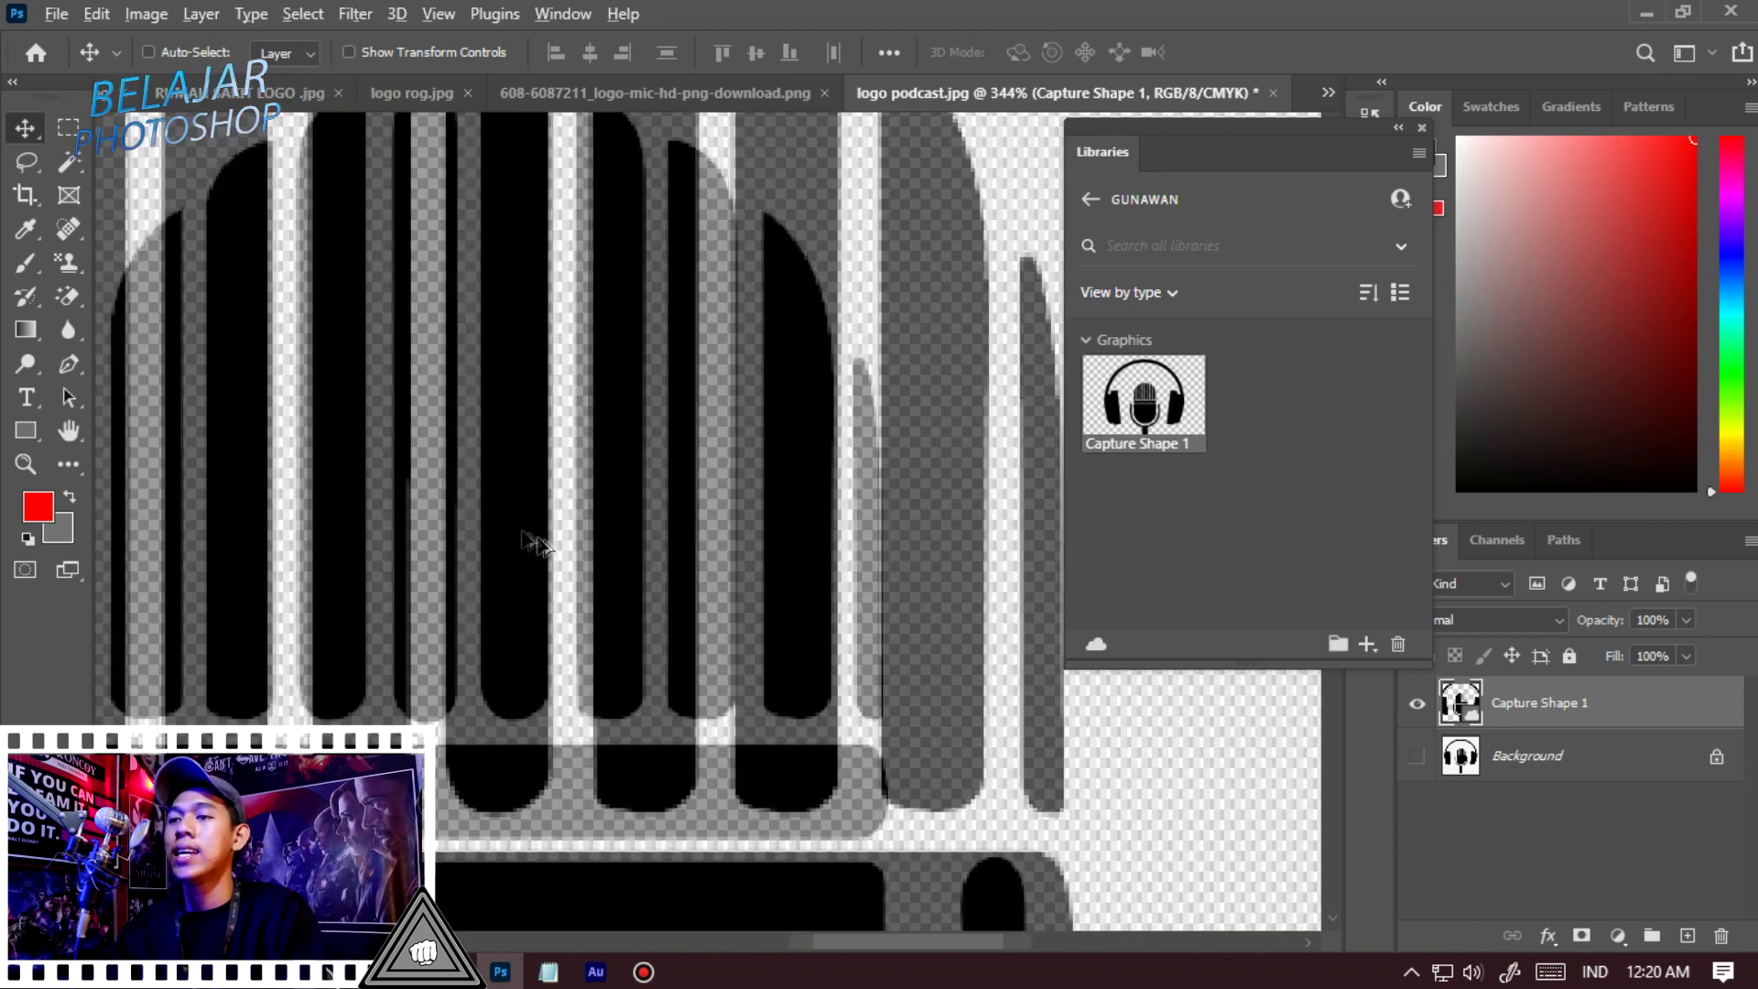
scroll(520, 521, down, 4)
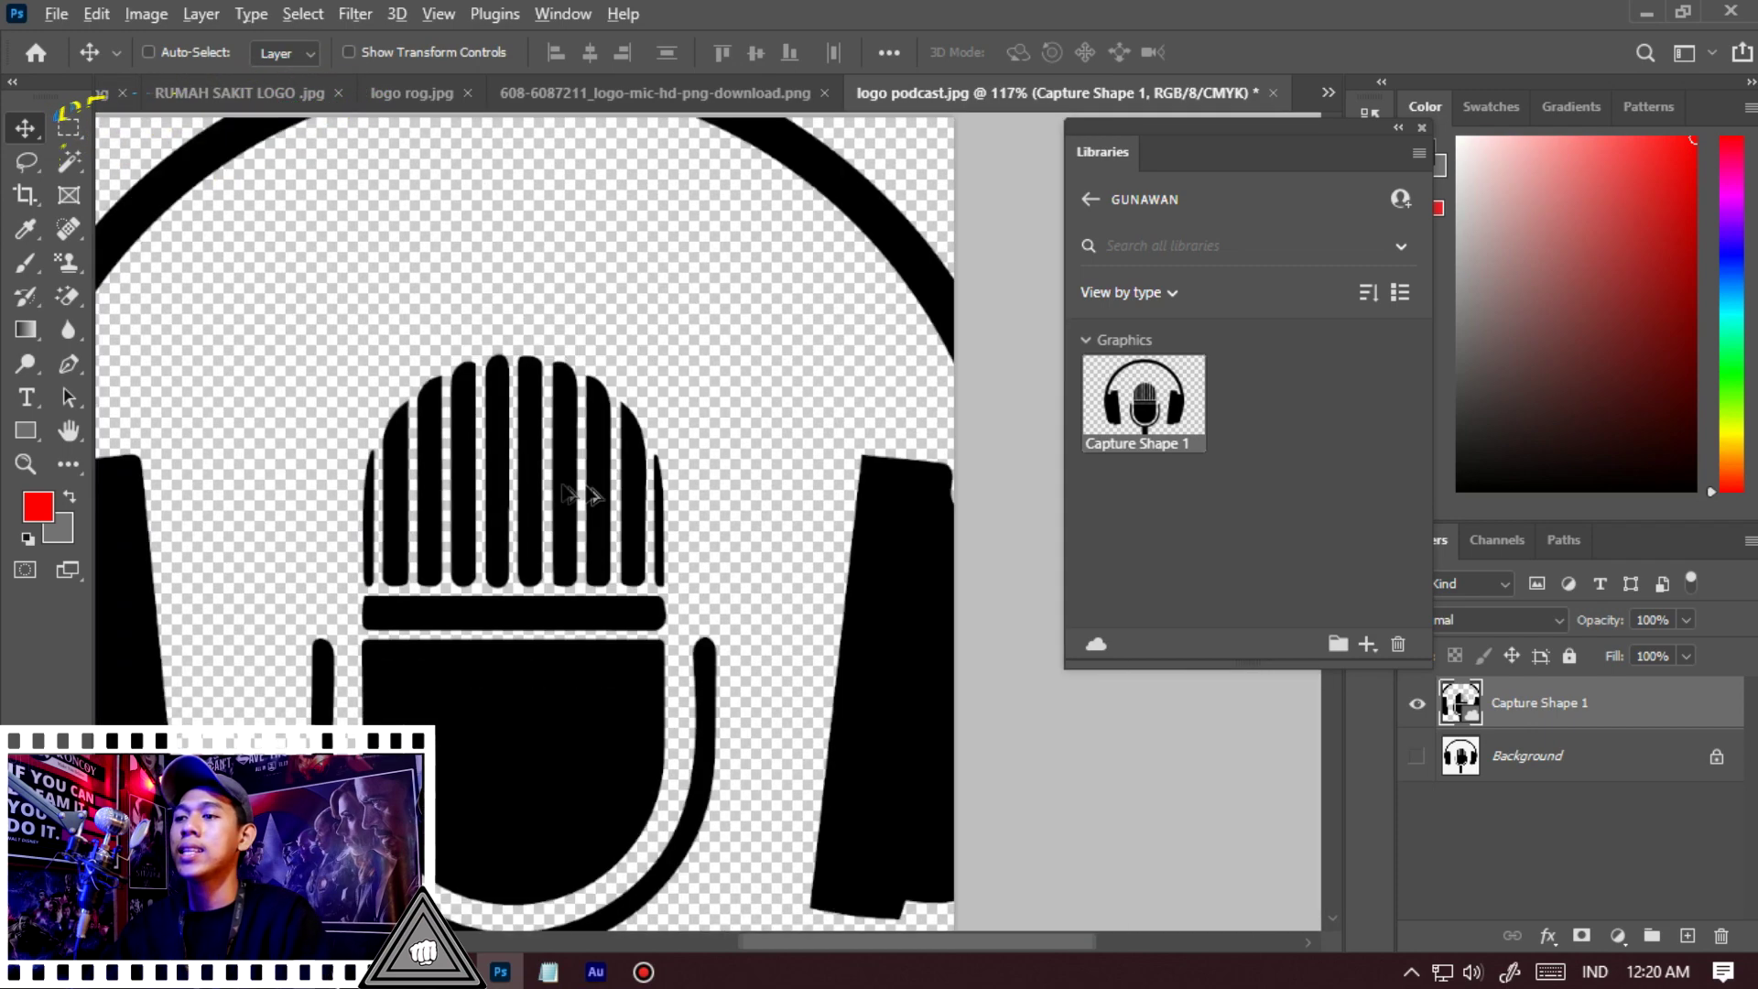
Scale the Capture Shape 1 layer down to 86.12% so the whole logo fits within the canvas
key(ctrl+t)
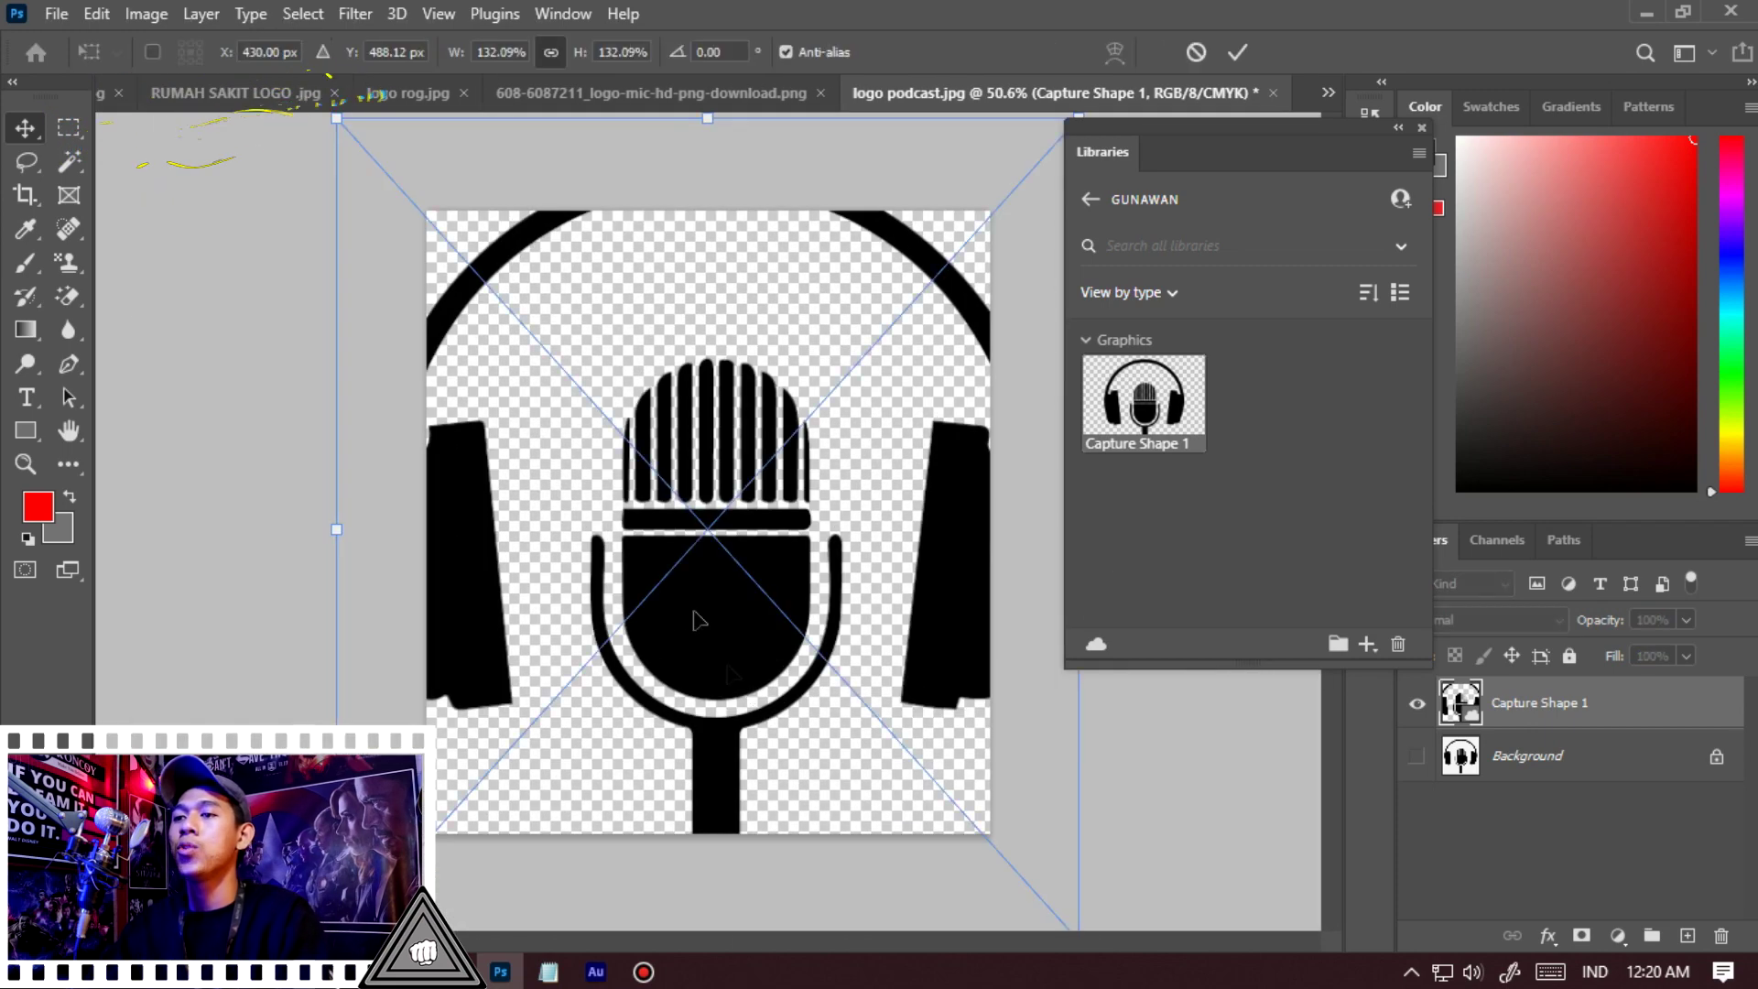
scroll(694, 616, down, 1)
drag(978, 224, 821, 432)
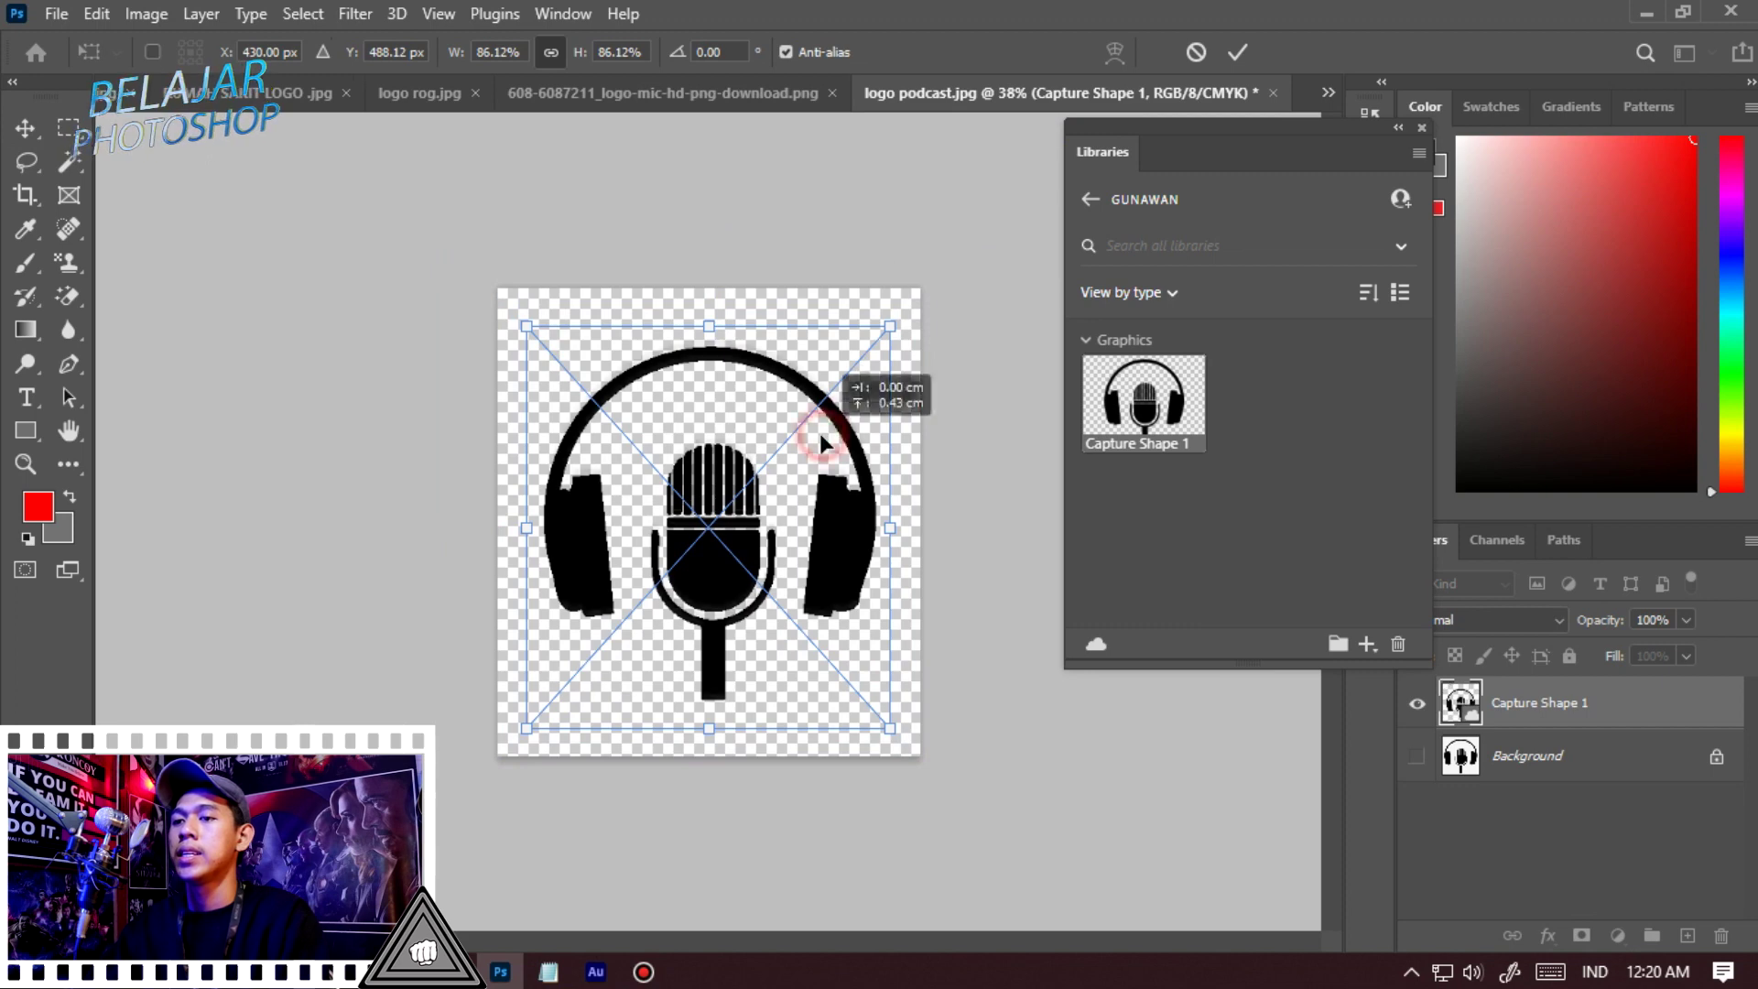
key(Return)
key(ctrl+0)
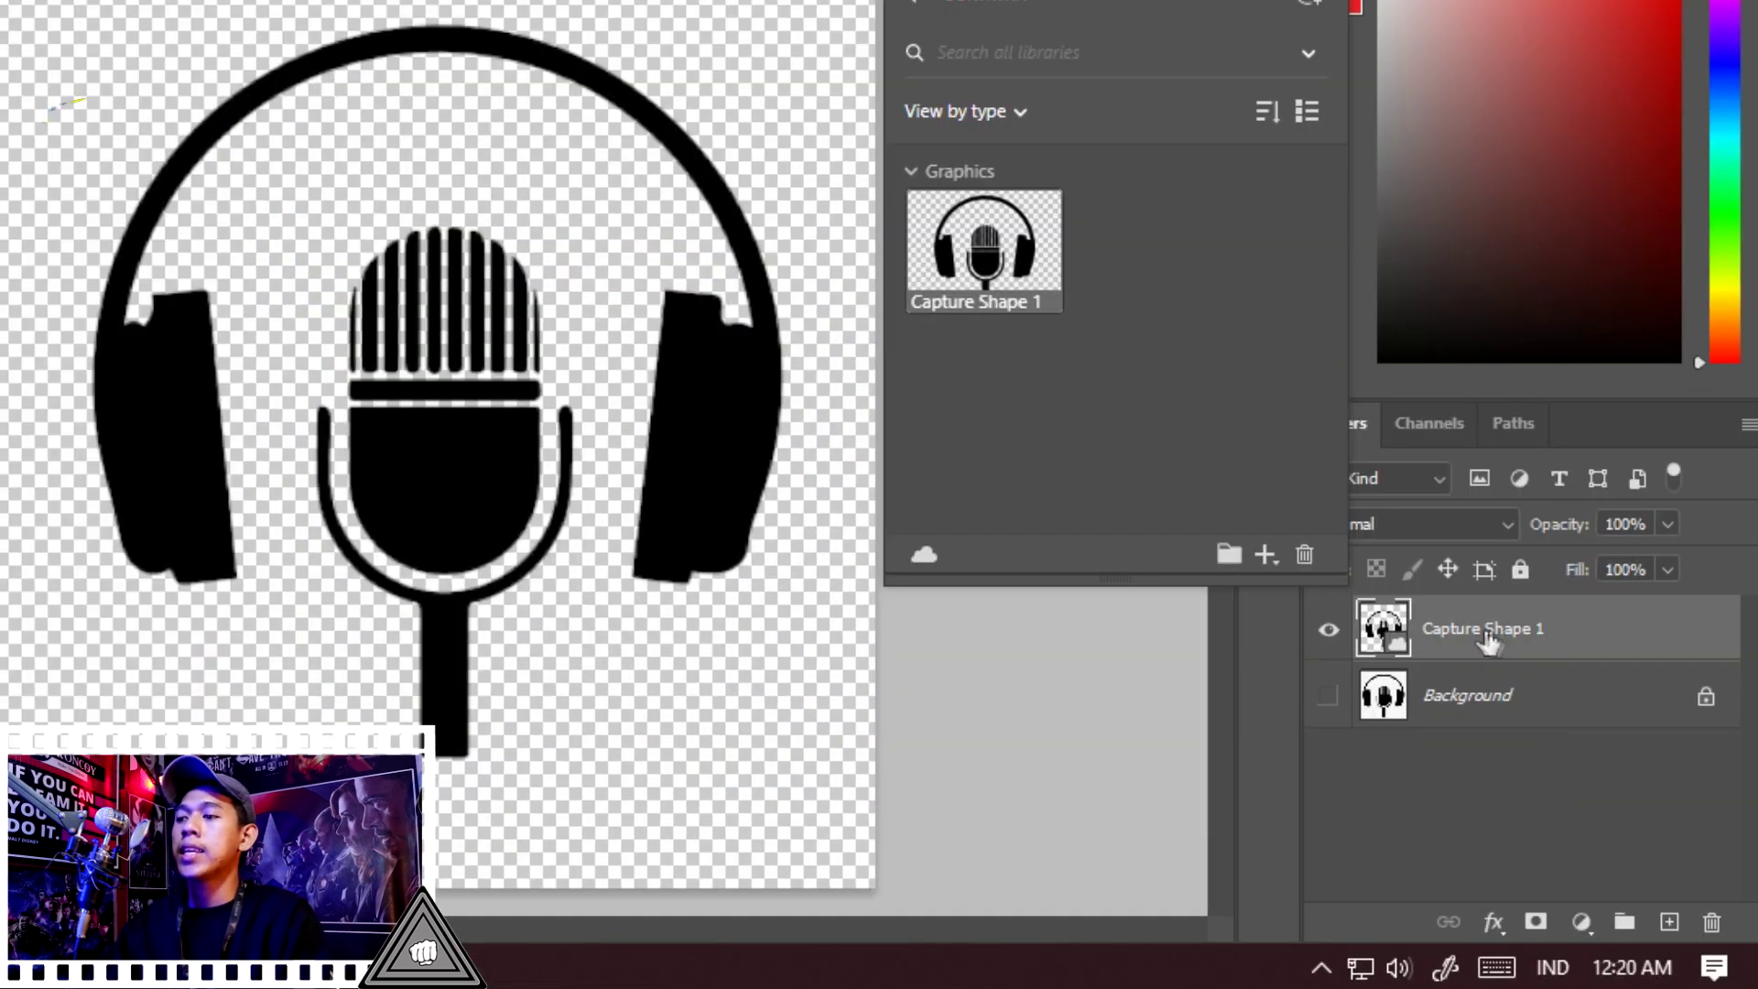
Add a Solid Color fill layer in red fe0000 above Capture Shape 1 and clip it to that layer
click(1586, 925)
click(1611, 352)
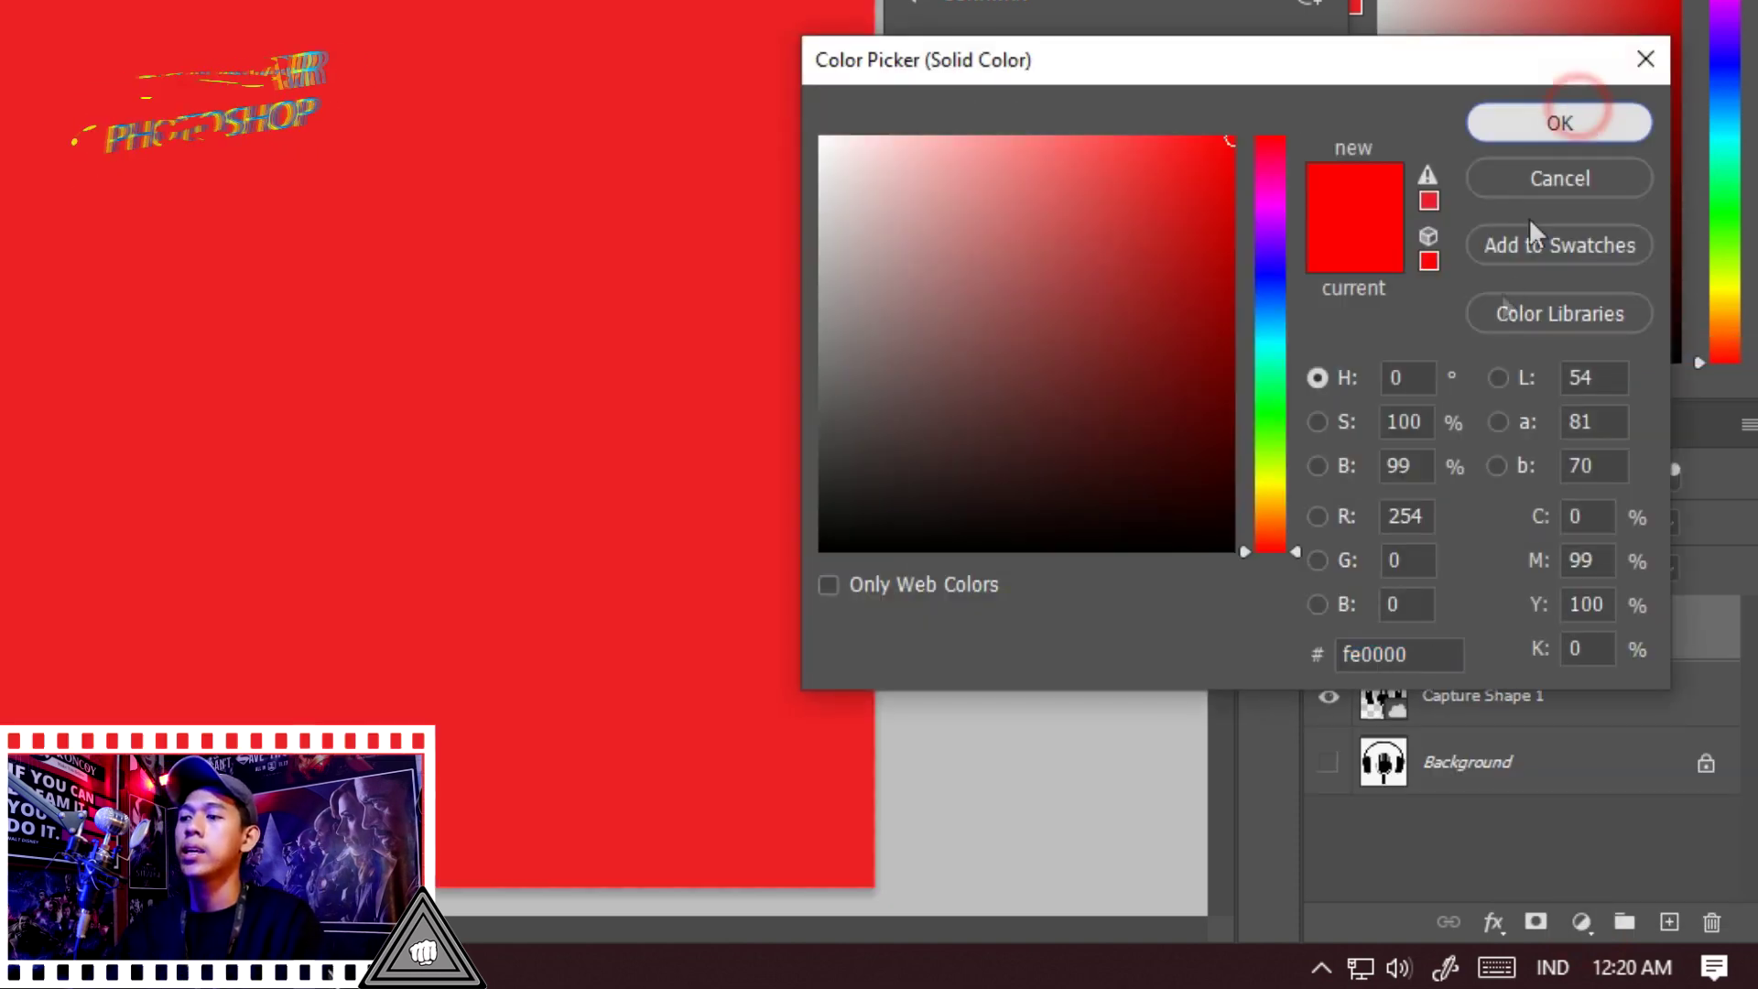
click(1552, 122)
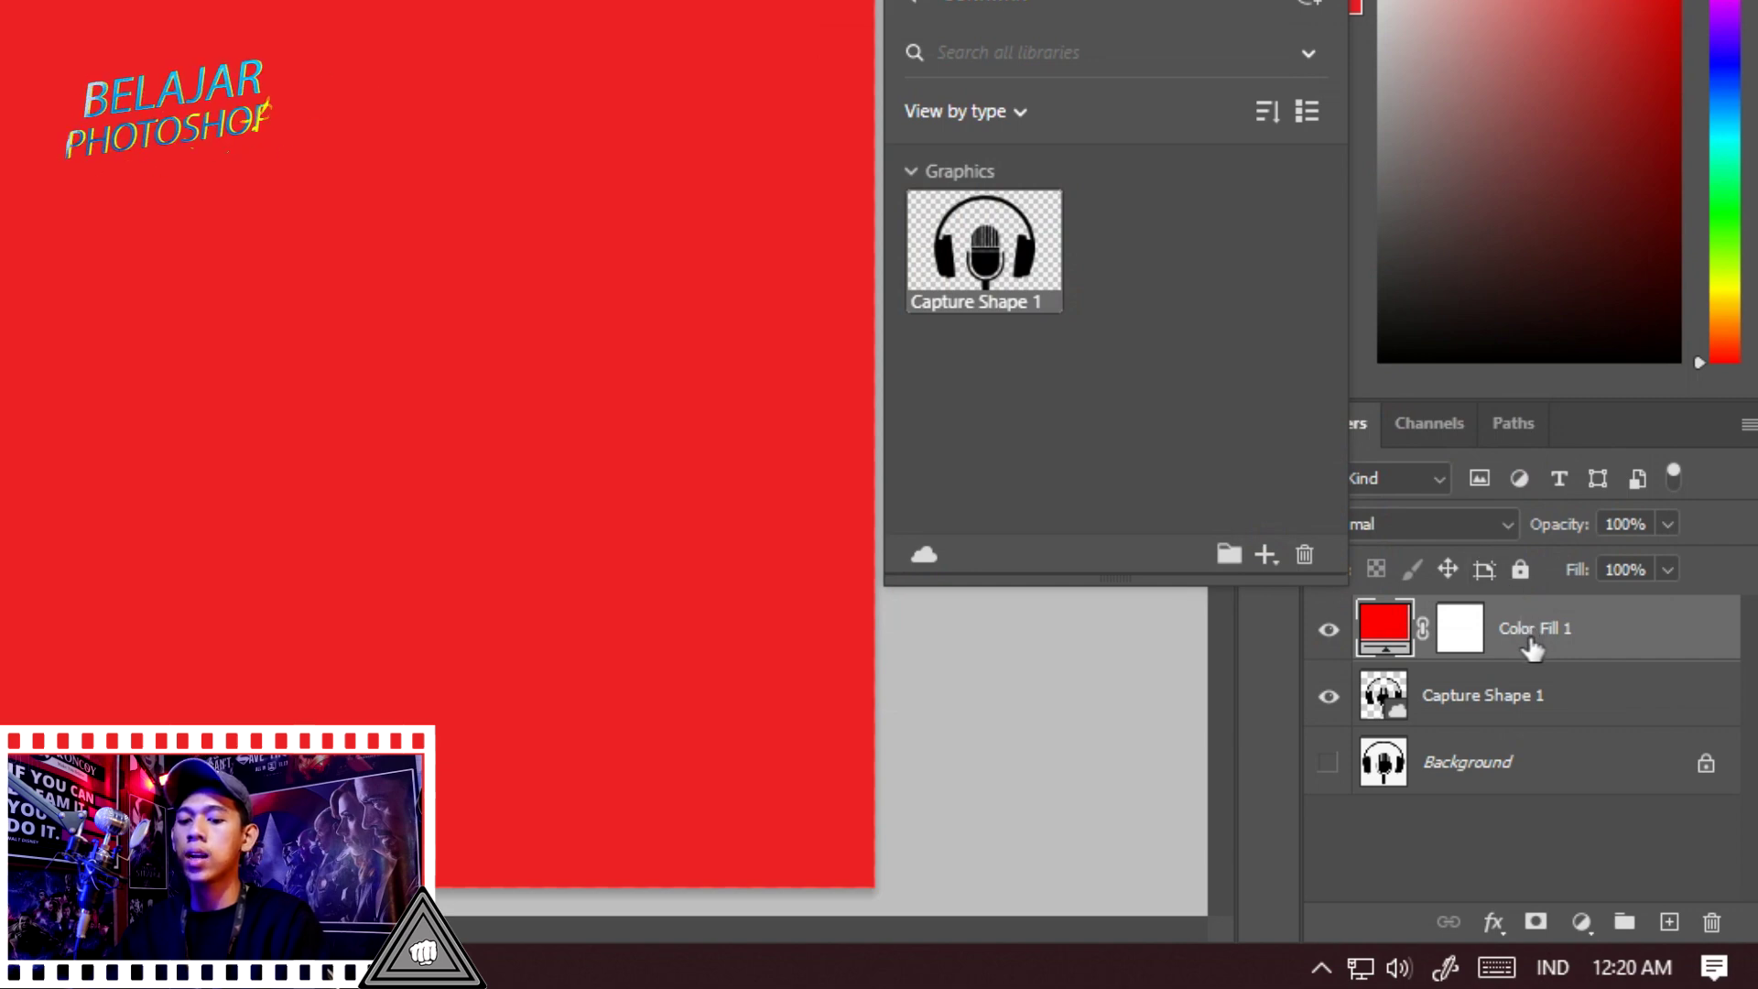
right_click(1574, 631)
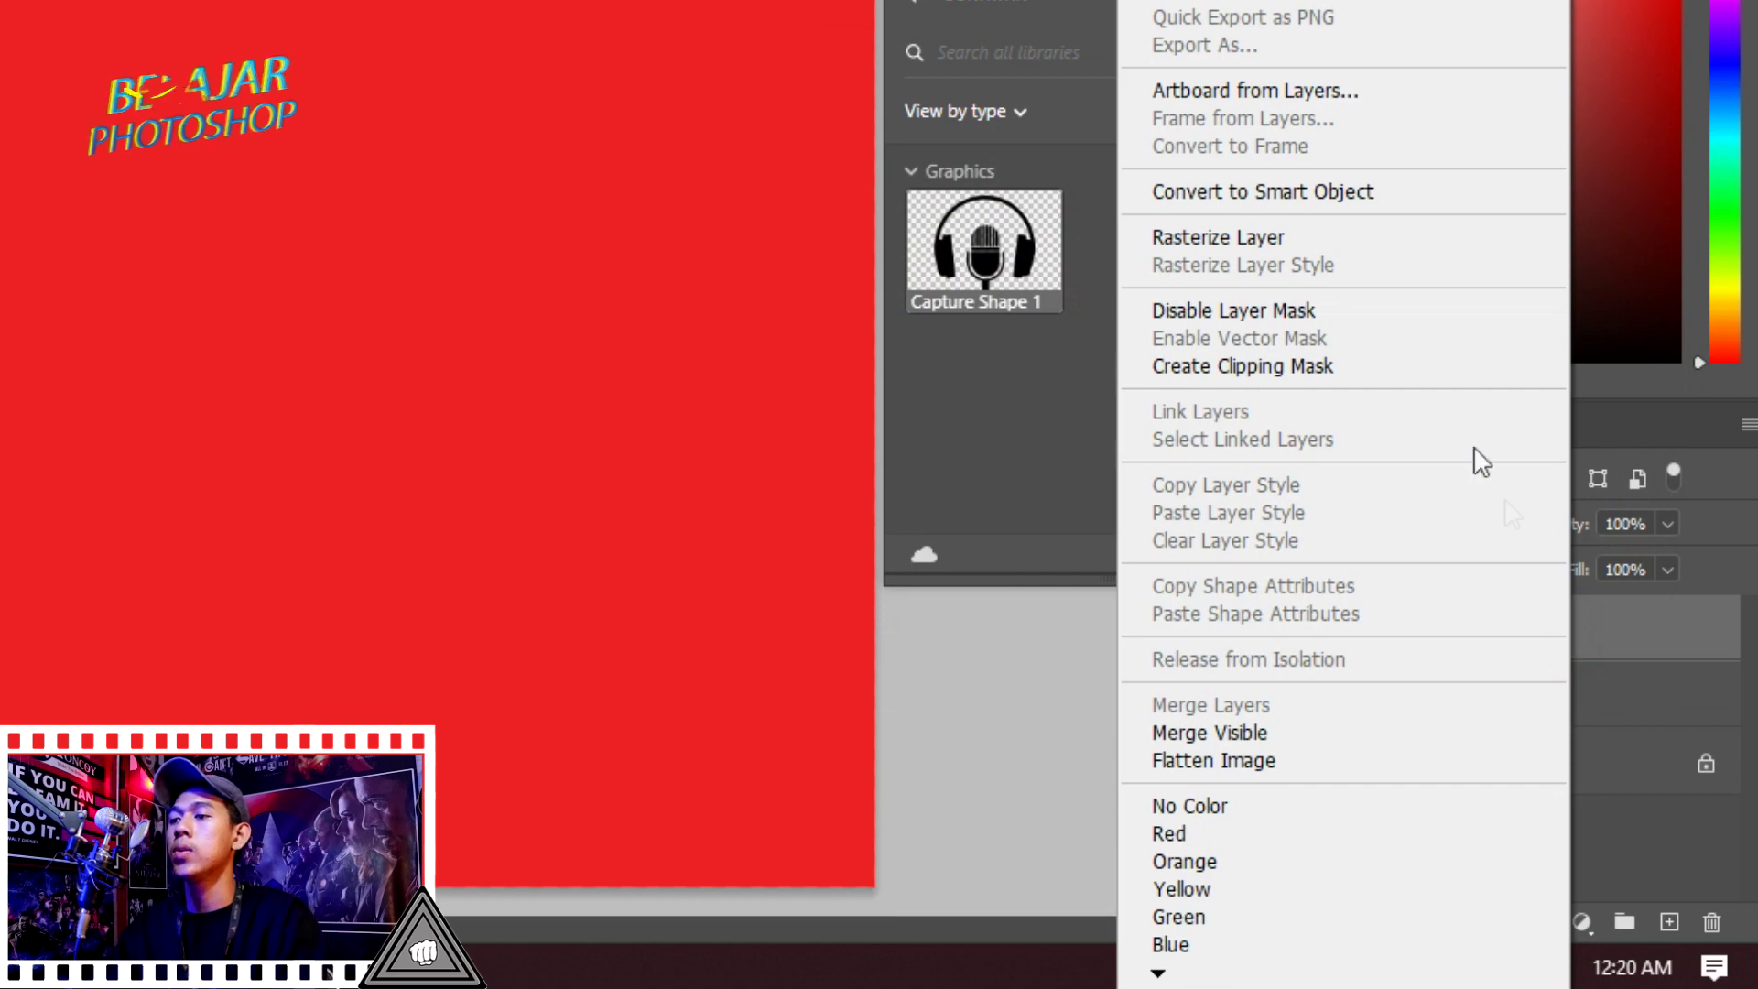
click(1337, 366)
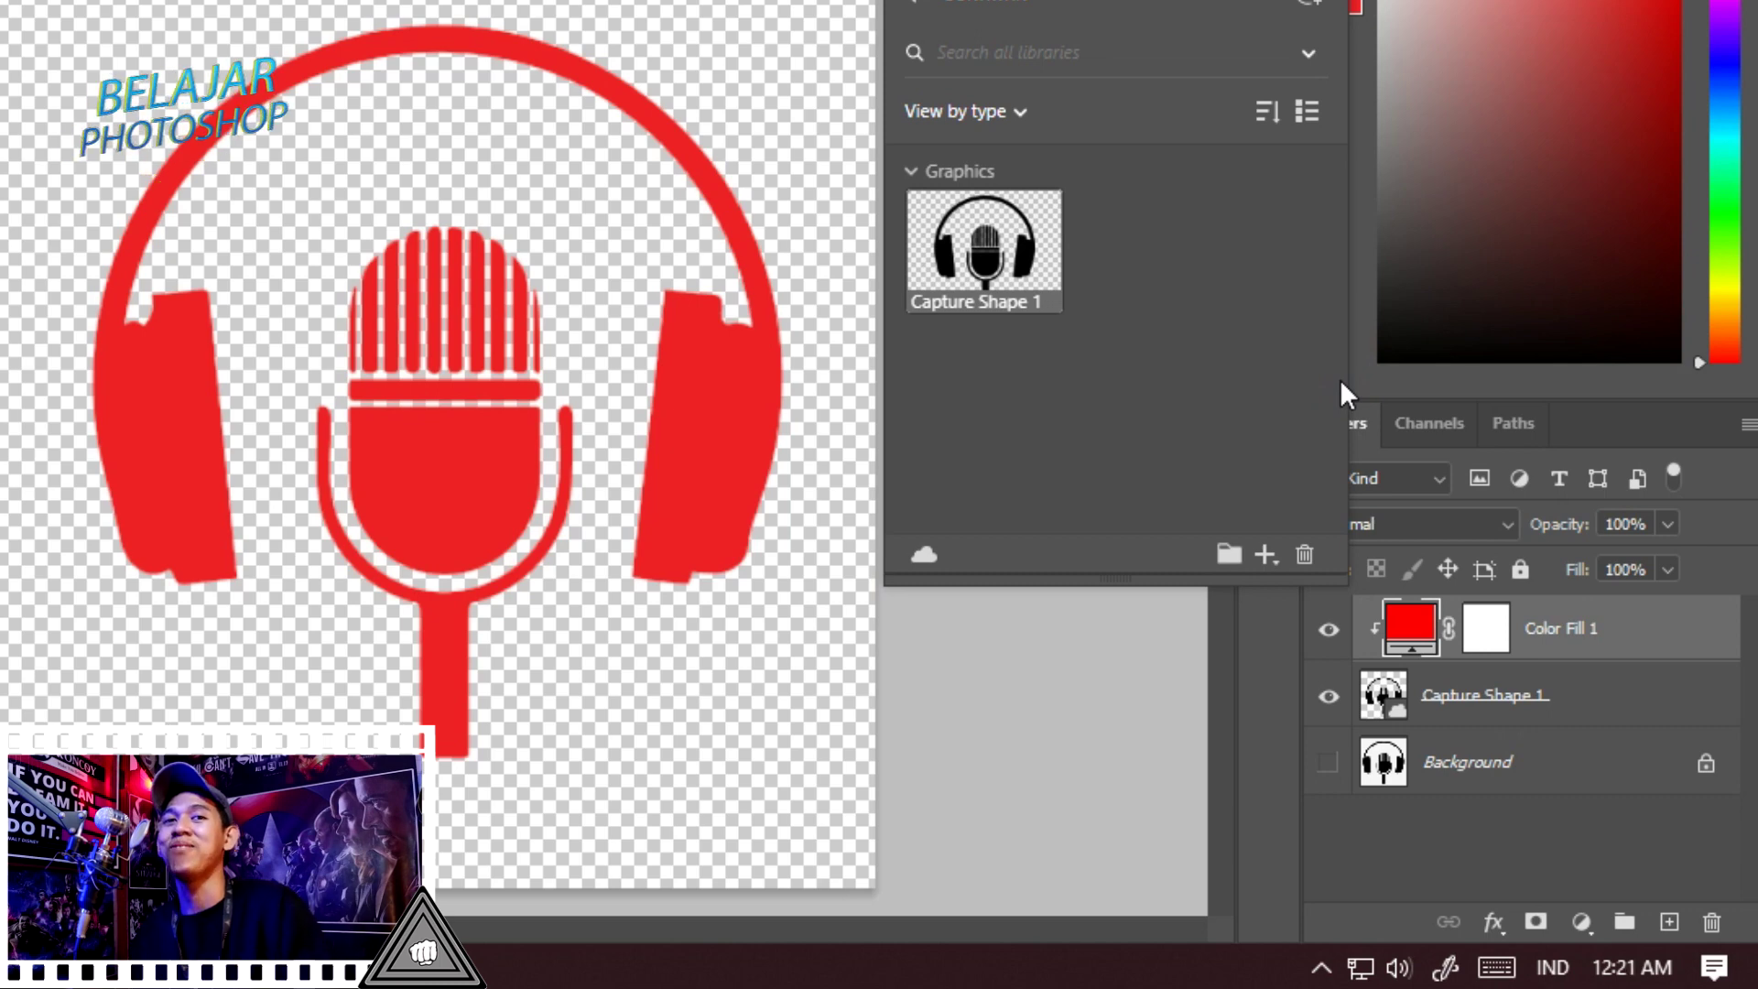
Change the clipped Color Fill 1 layer's color to the very dark blue 040113
double_click(1415, 635)
click(1270, 264)
drag(1202, 227, 963, 245)
drag(1046, 367, 1214, 520)
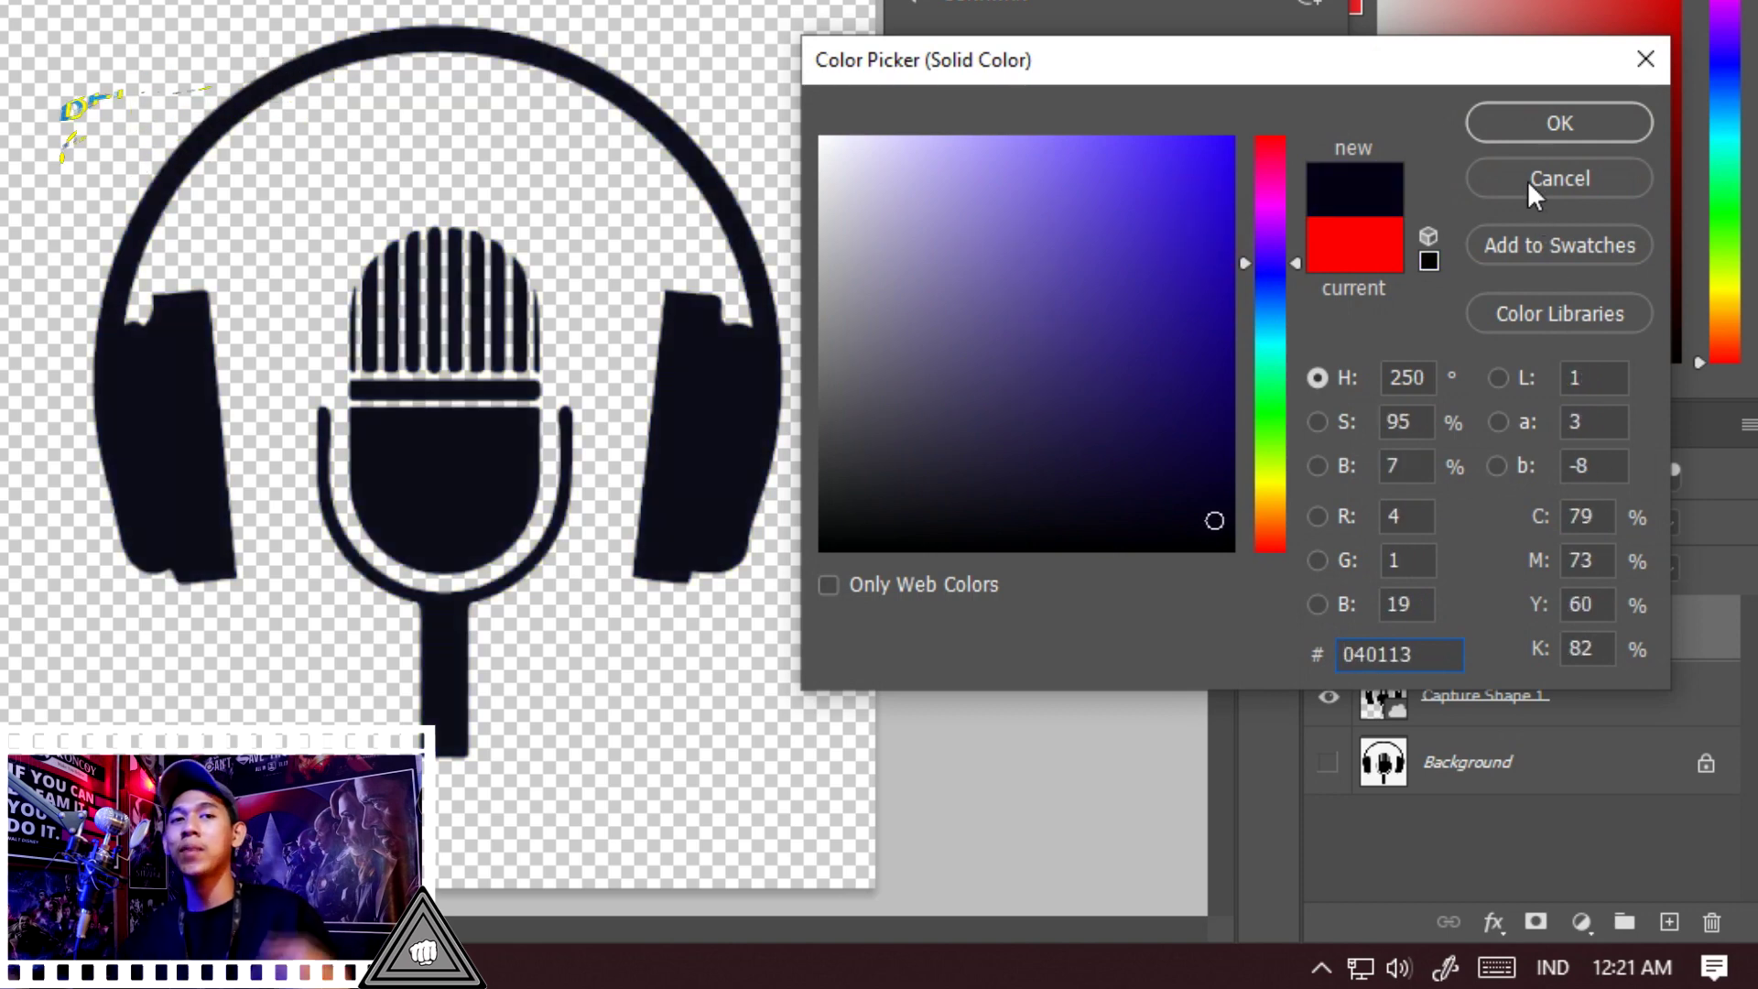